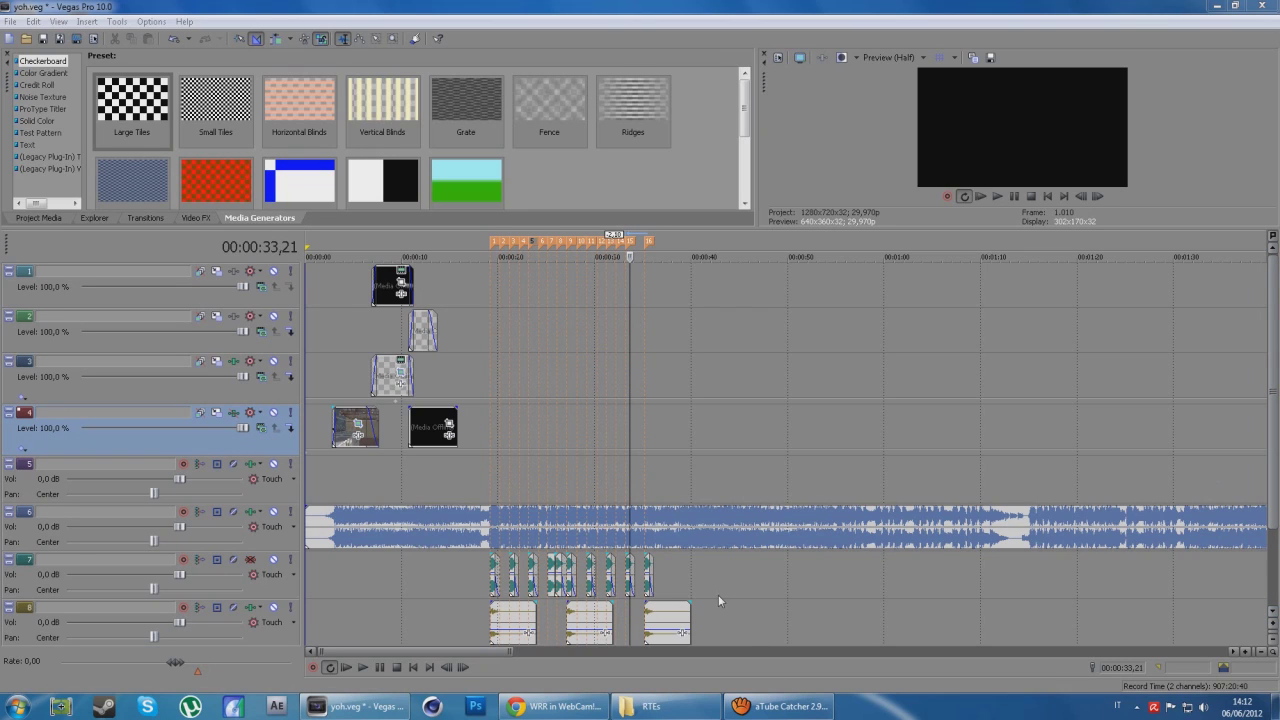
Scrub the intro title clips around 6–8 seconds and enlarge the video preview
{"action": "key", "text": "space"}
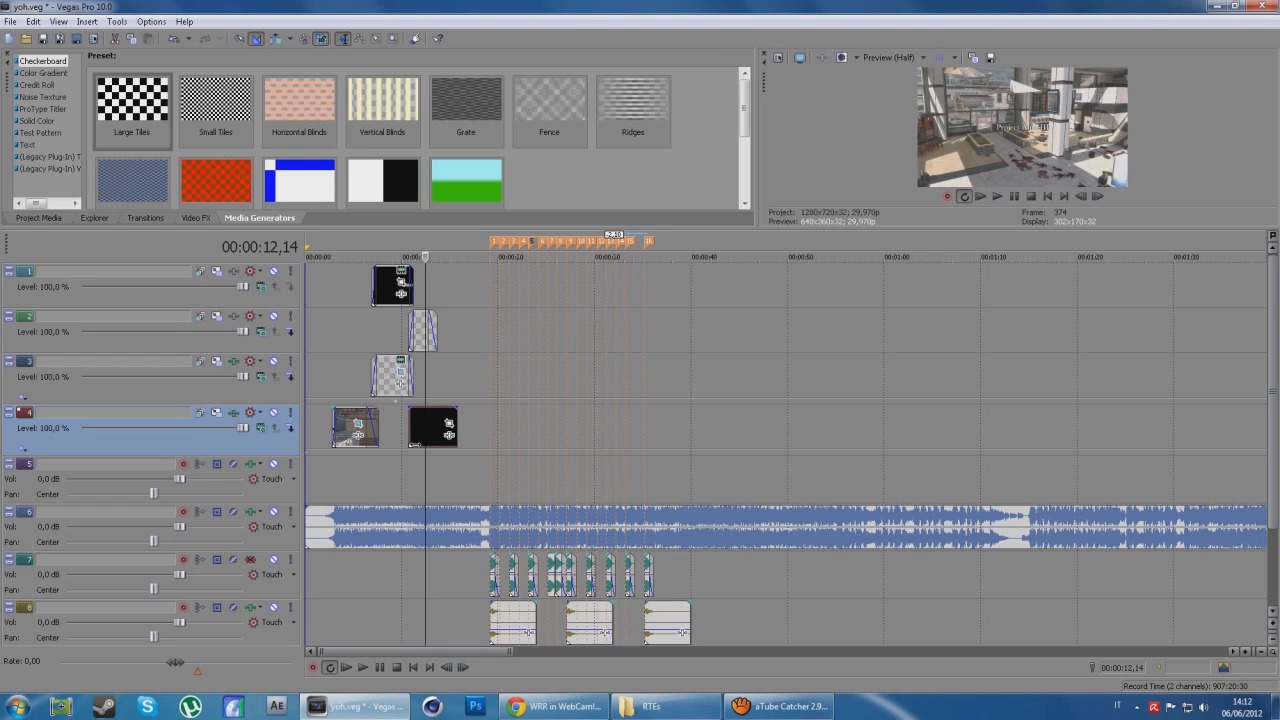
{"action": "scroll", "coordinate": [459, 357], "scroll_direction": "up", "scroll_amount": 2}
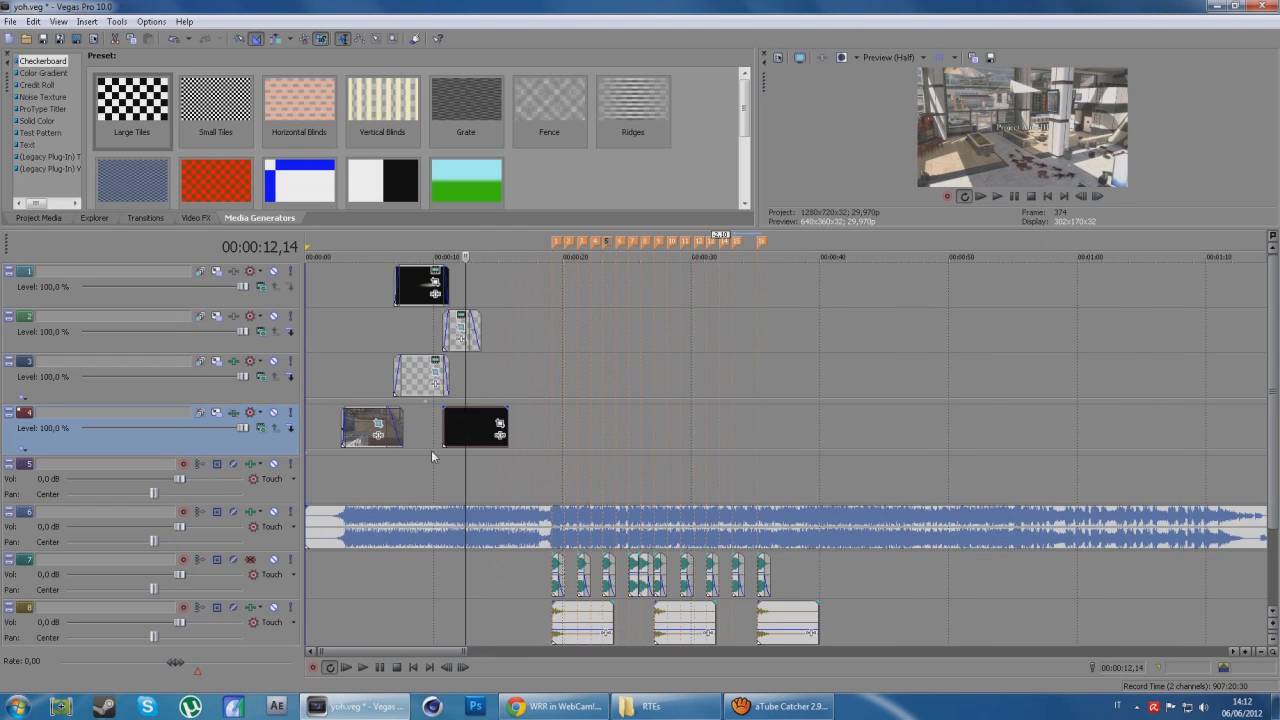
{"action": "scroll", "coordinate": [459, 357], "scroll_direction": "up", "scroll_amount": 3}
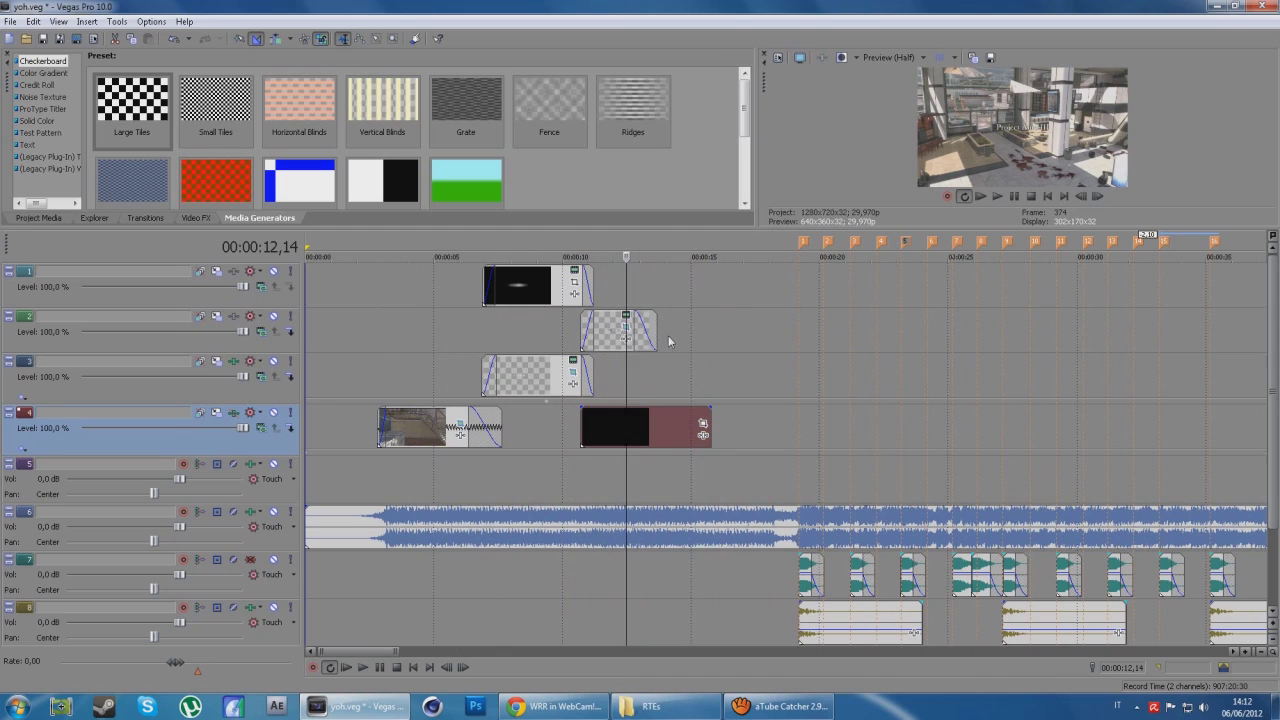
{"action": "left_click", "coordinate": [480, 383]}
{"action": "left_click", "coordinate": [503, 370]}
{"action": "left_click", "coordinate": [529, 366]}
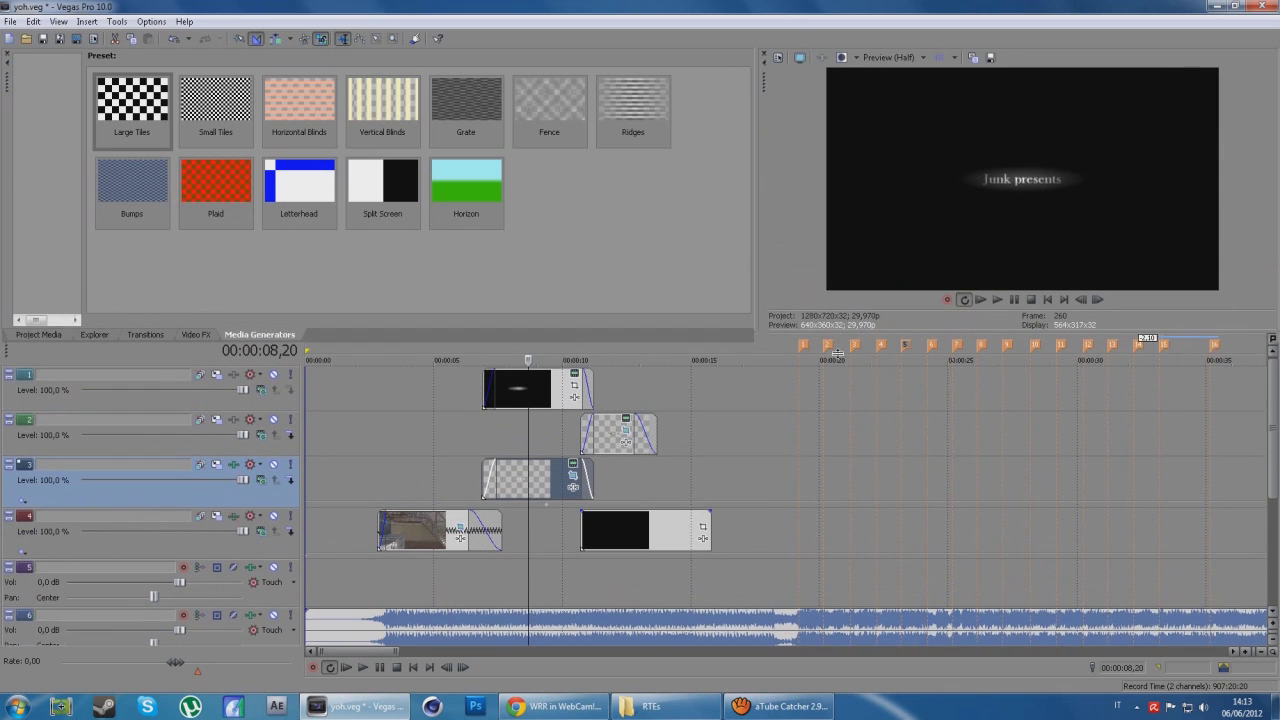
{"action": "left_click_drag", "start_coordinate": [841, 233], "coordinate": [841, 366]}
Play the montage from about 10 seconds, inspect the track-4 clips, then bring up the RTEs folder
{"action": "left_click", "coordinate": [599, 562]}
{"action": "left_click", "coordinate": [584, 566]}
{"action": "key", "text": "space"}
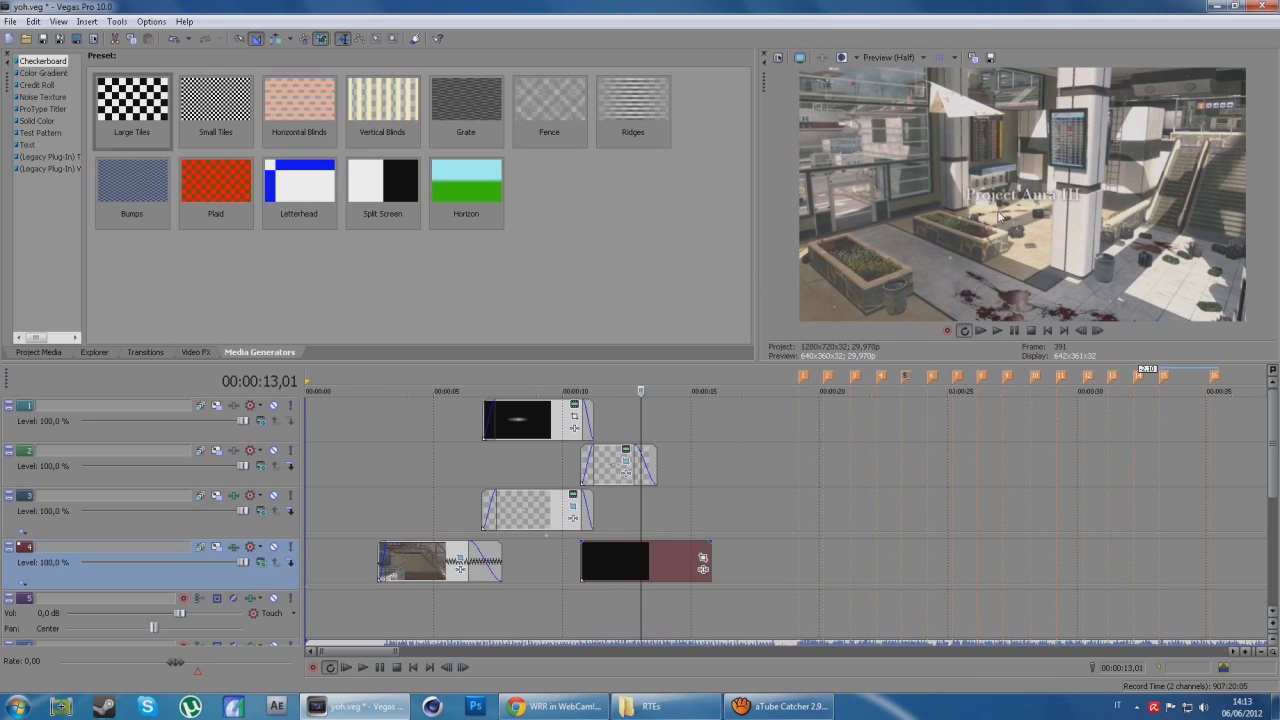
{"action": "left_click", "coordinate": [404, 575]}
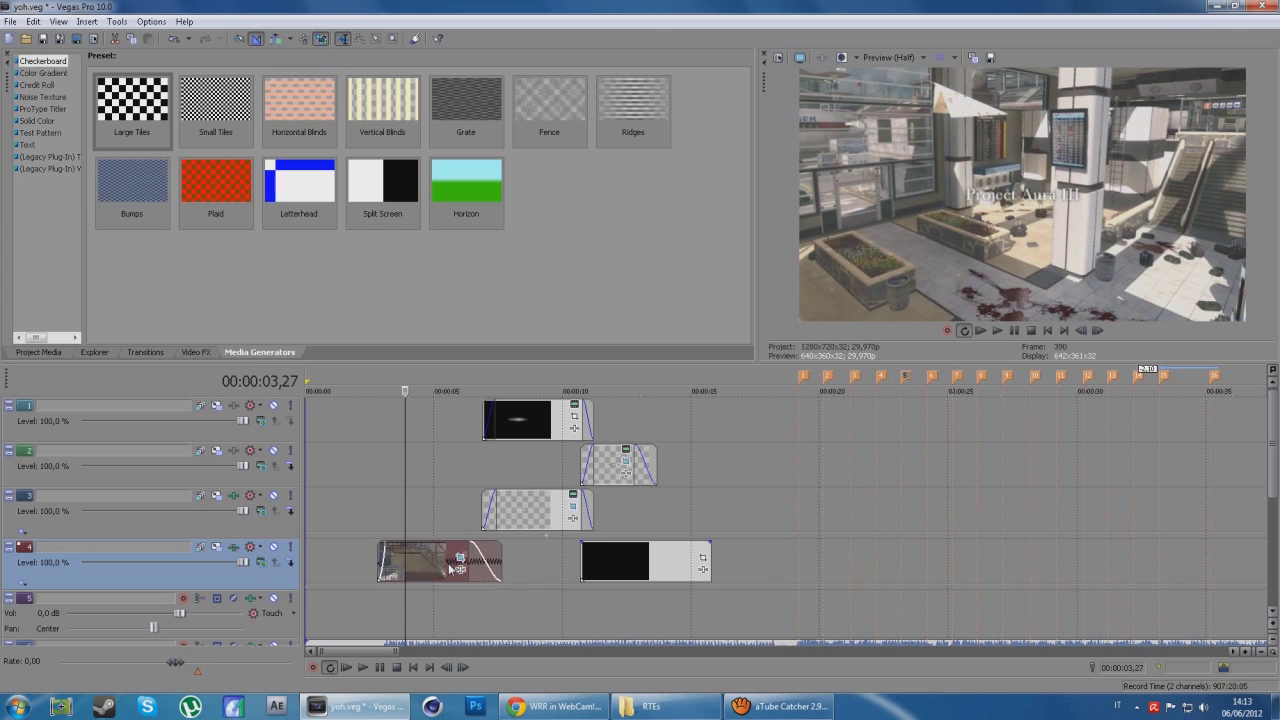
{"action": "left_click", "coordinate": [631, 565]}
{"action": "left_click", "coordinate": [425, 570]}
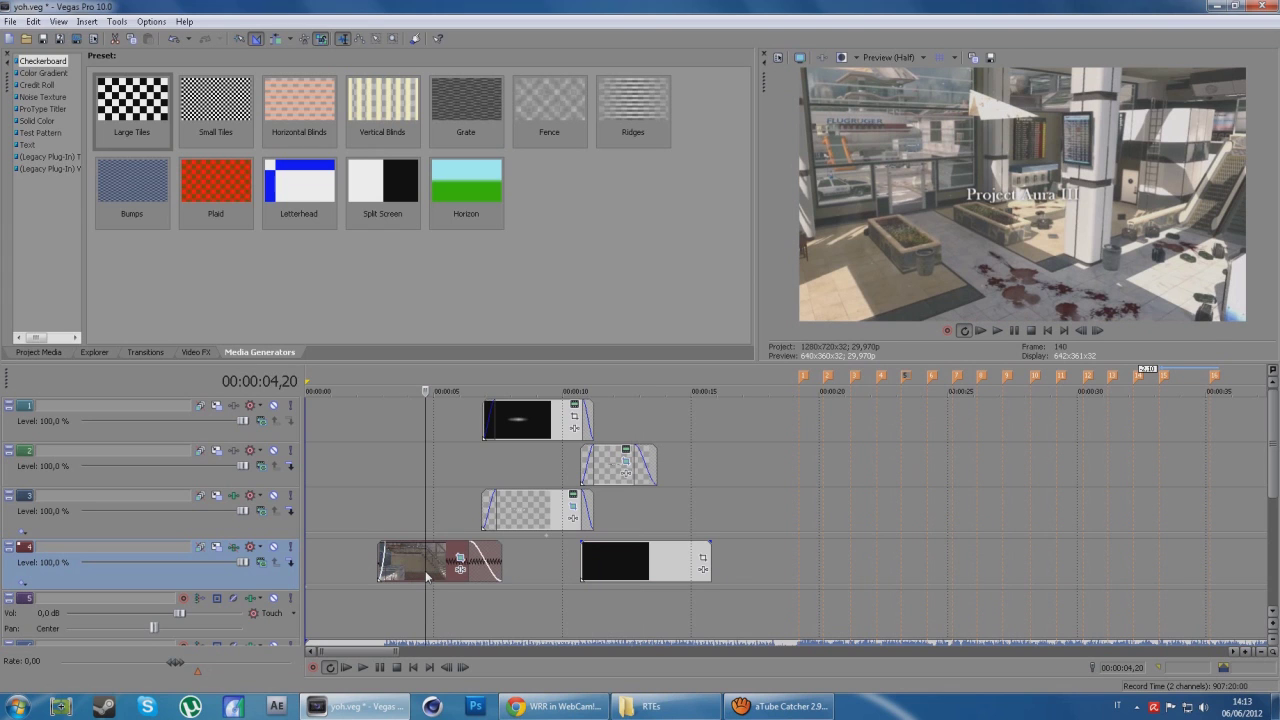
{"action": "left_click", "coordinate": [610, 565]}
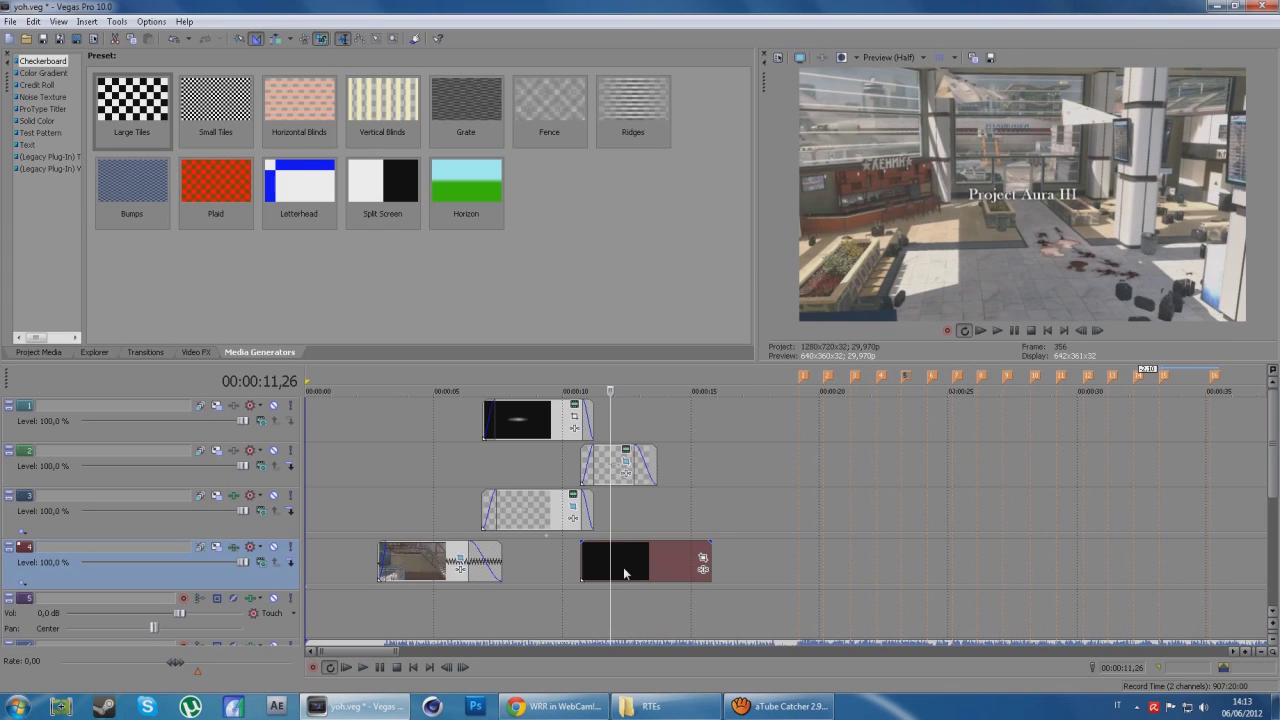
{"action": "left_click", "coordinate": [645, 705]}
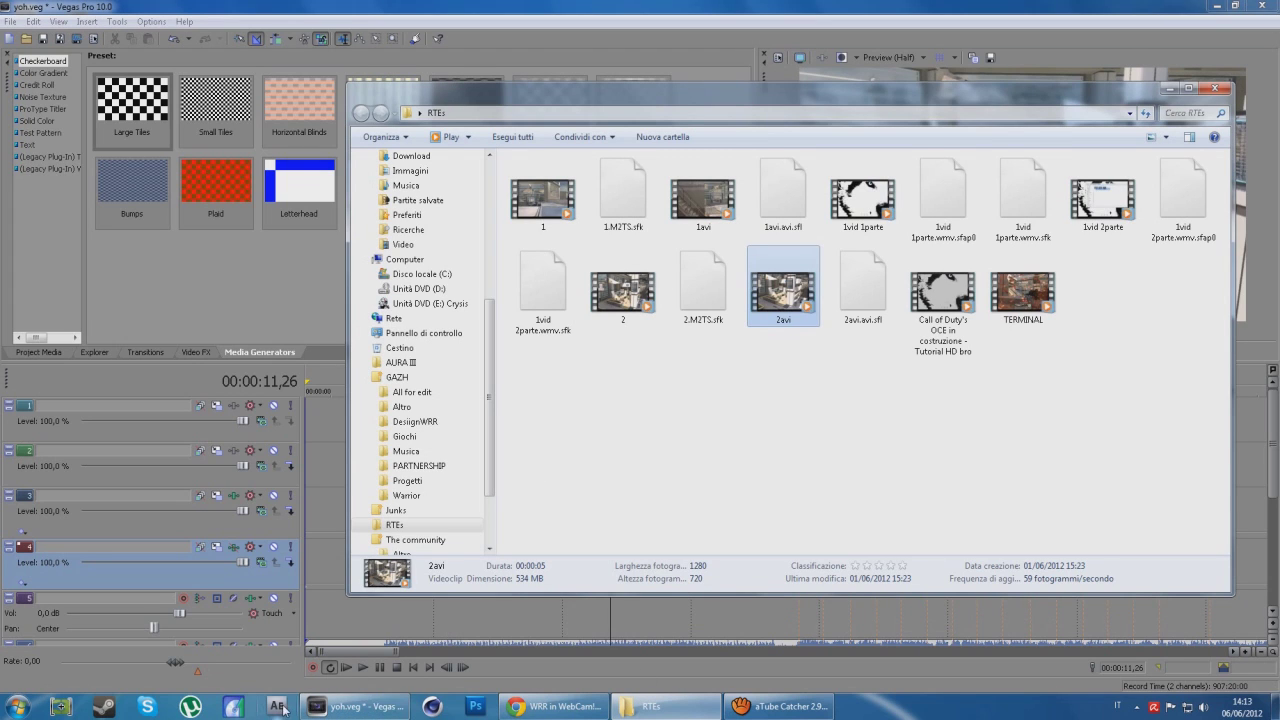
Launch After Effects and switch to its empty untitled project
{"action": "left_click", "coordinate": [356, 707]}
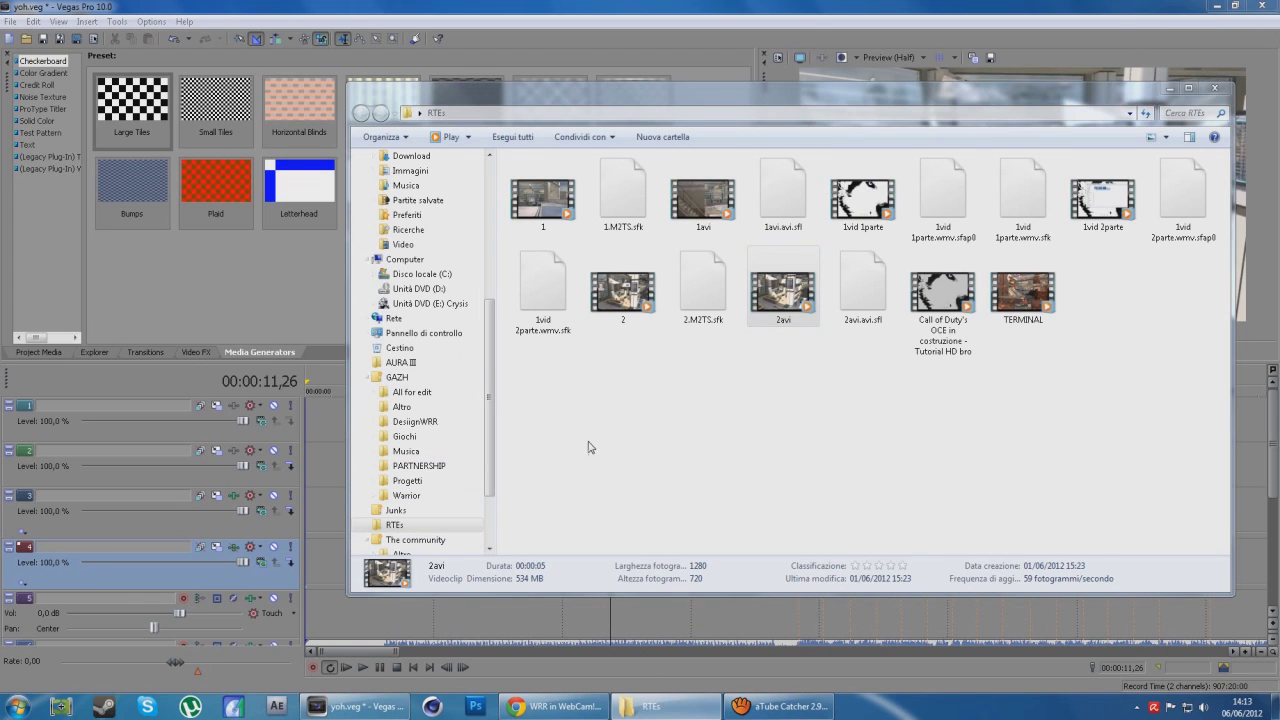
{"action": "left_click", "coordinate": [770, 706]}
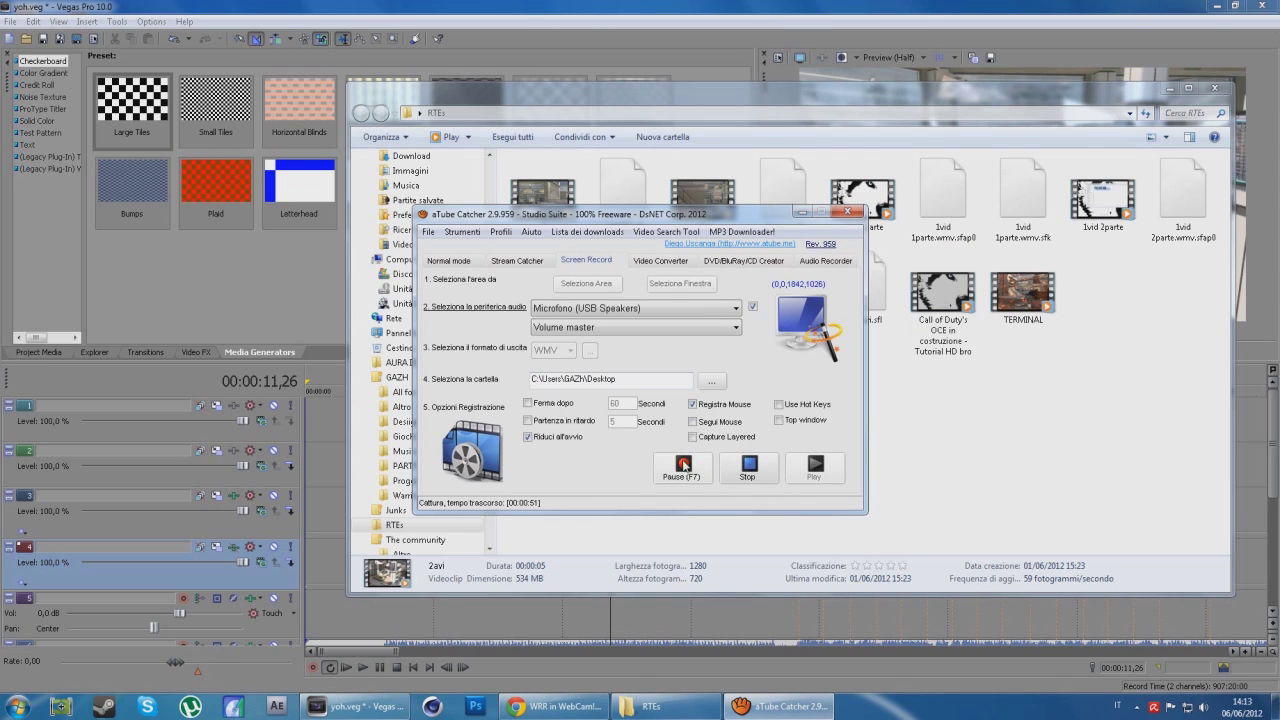
{"action": "left_click", "coordinate": [213, 506]}
{"action": "left_click", "coordinate": [318, 706]}
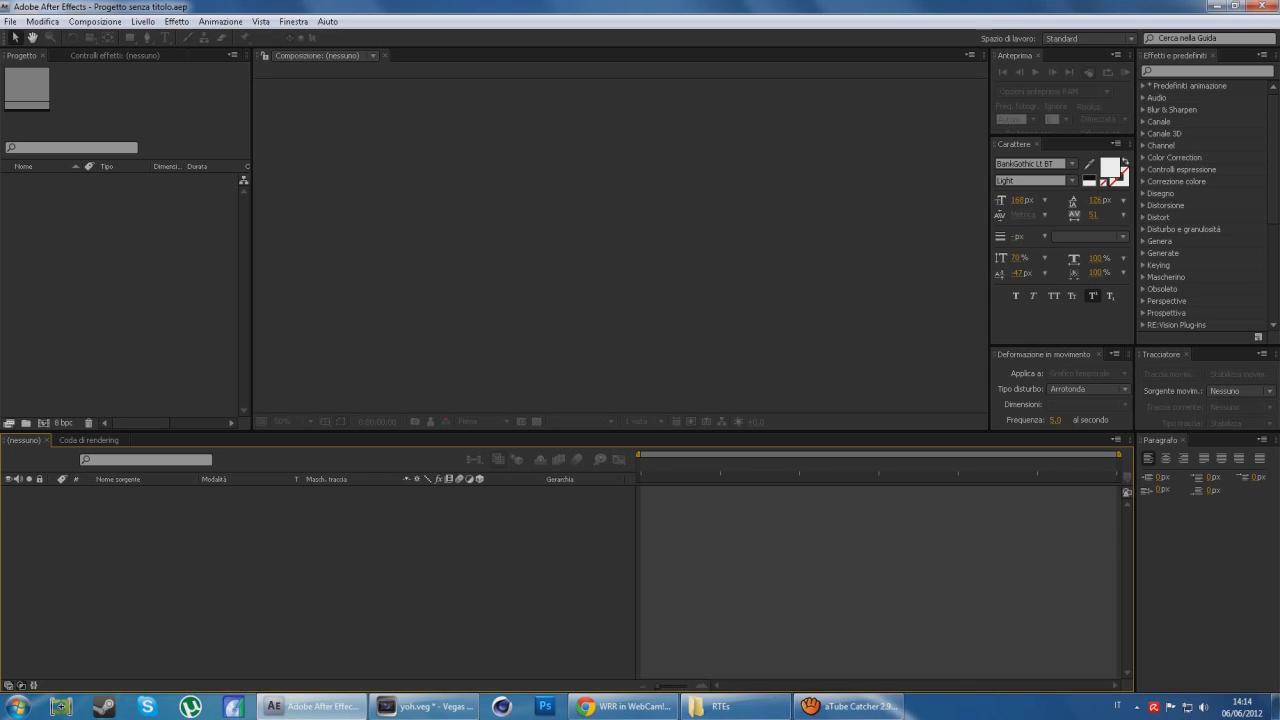
Drag 1avi.avi and 2avi.avi from the RTEs folder into the After Effects Project panel
{"action": "left_click", "coordinate": [737, 716]}
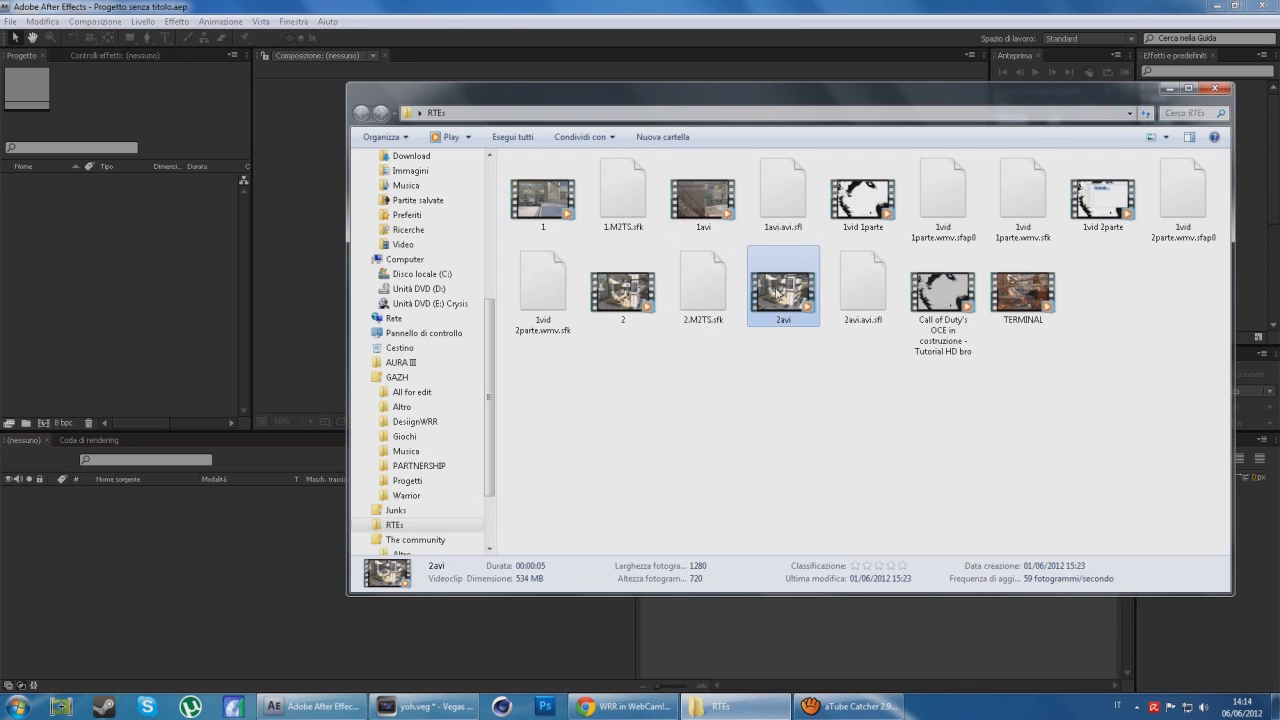
{"action": "left_click", "coordinate": [712, 196]}
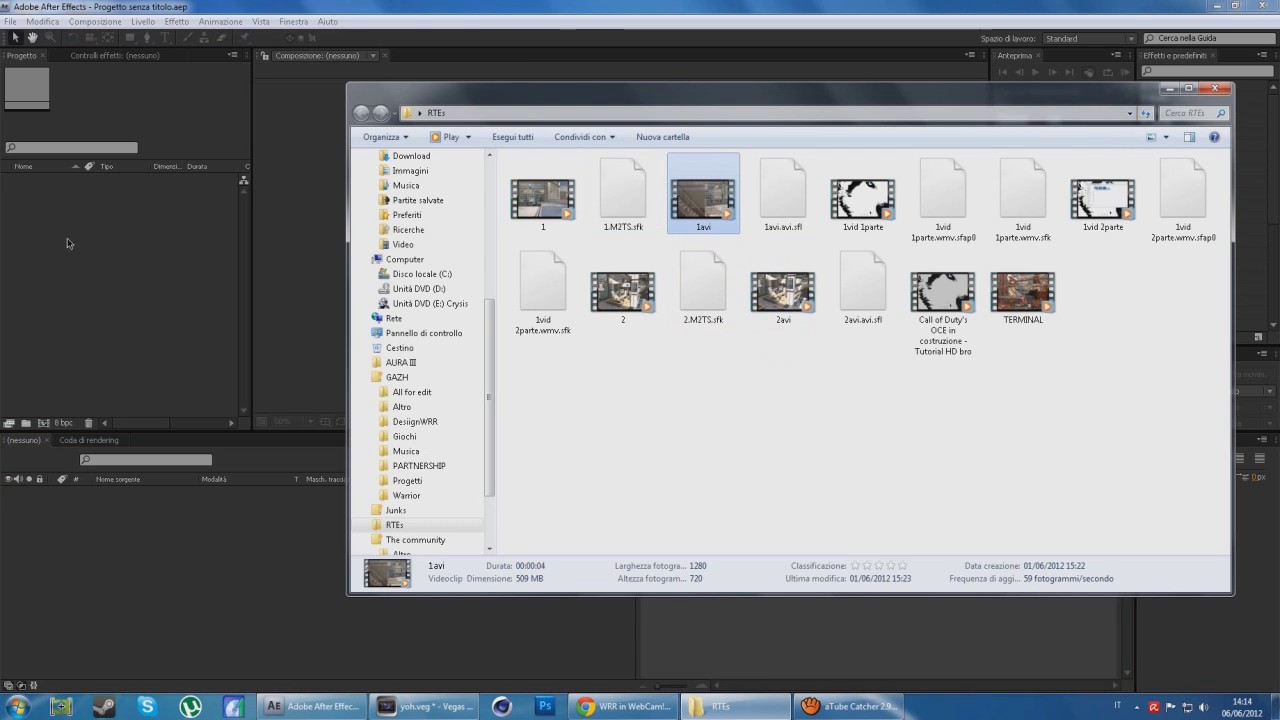
{"action": "mouse_move", "coordinate": [703, 196]}
{"action": "left_mouse_down"}
{"action": "mouse_move", "coordinate": [724, 295]}
{"action": "mouse_move", "coordinate": [546, 631]}
{"action": "left_mouse_up"}
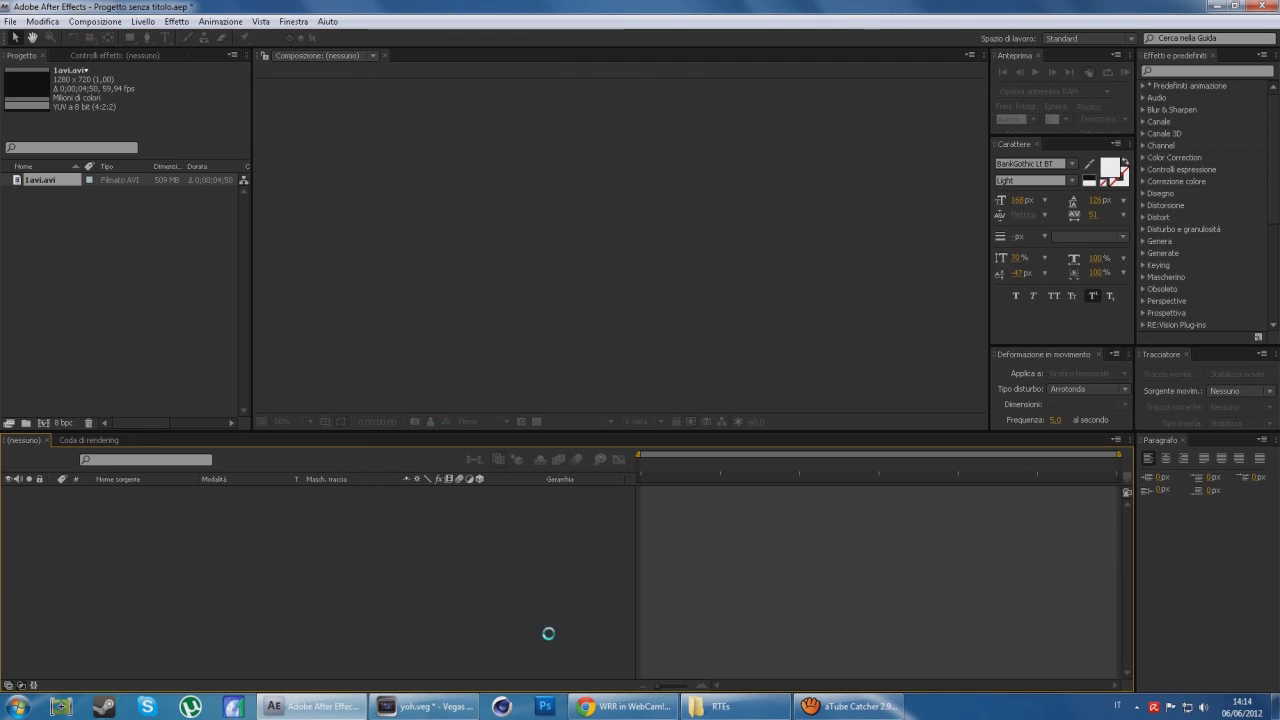
{"action": "left_click", "coordinate": [720, 706]}
{"action": "mouse_move", "coordinate": [783, 290]}
{"action": "left_mouse_down"}
{"action": "mouse_move", "coordinate": [467, 301]}
{"action": "mouse_move", "coordinate": [86, 274]}
{"action": "left_mouse_up"}
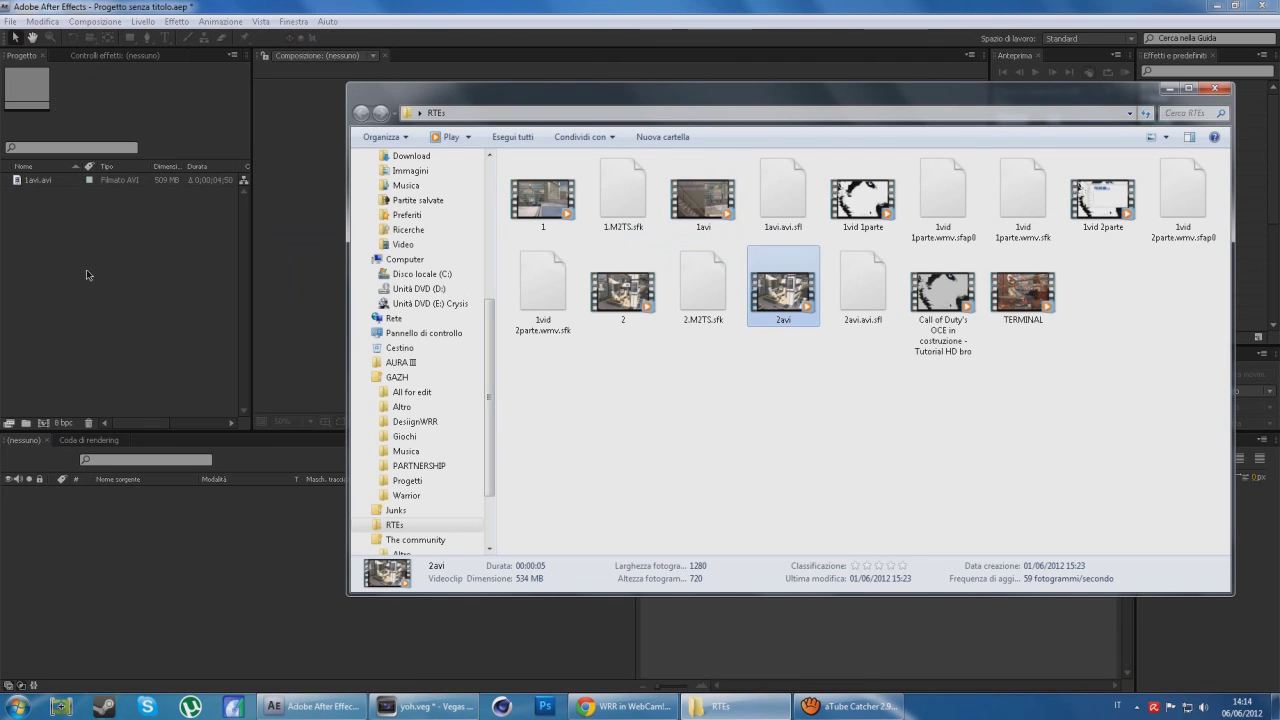
{"action": "mouse_move", "coordinate": [150, 207]}
{"action": "left_mouse_down"}
{"action": "mouse_move", "coordinate": [174, 232]}
{"action": "mouse_move", "coordinate": [247, 190]}
{"action": "left_mouse_up"}
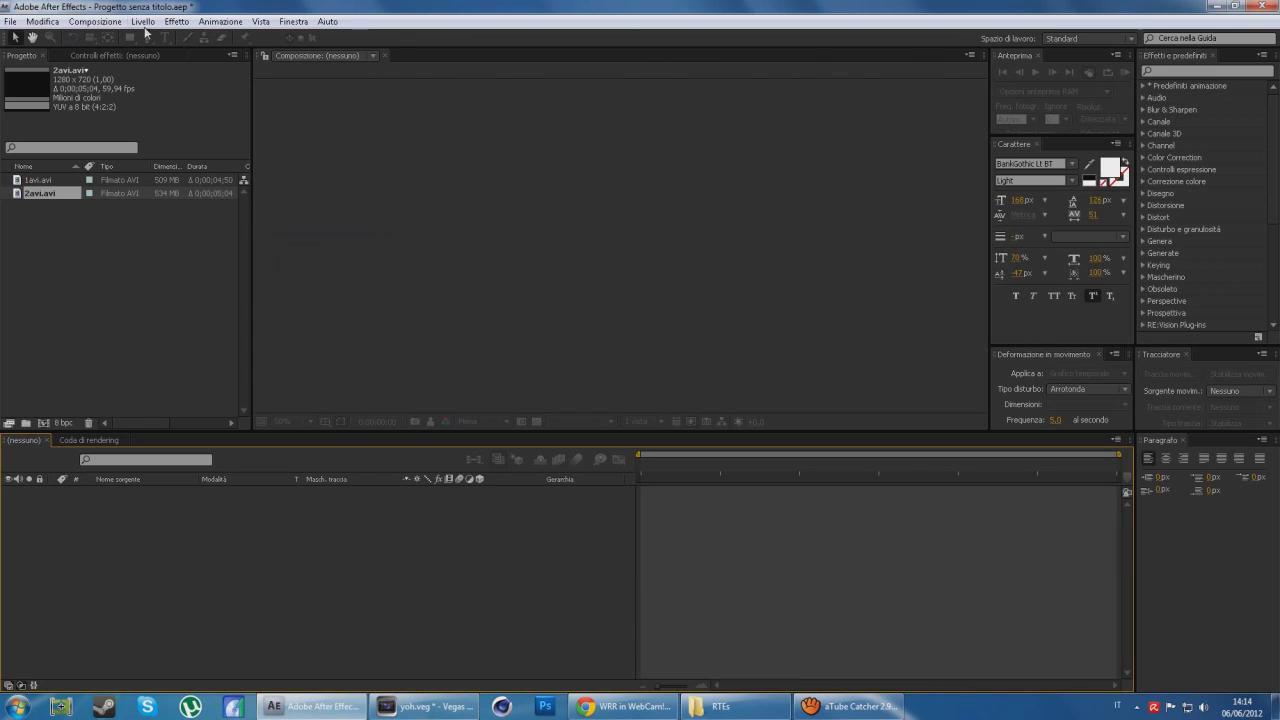
{"action": "left_click", "coordinate": [95, 21]}
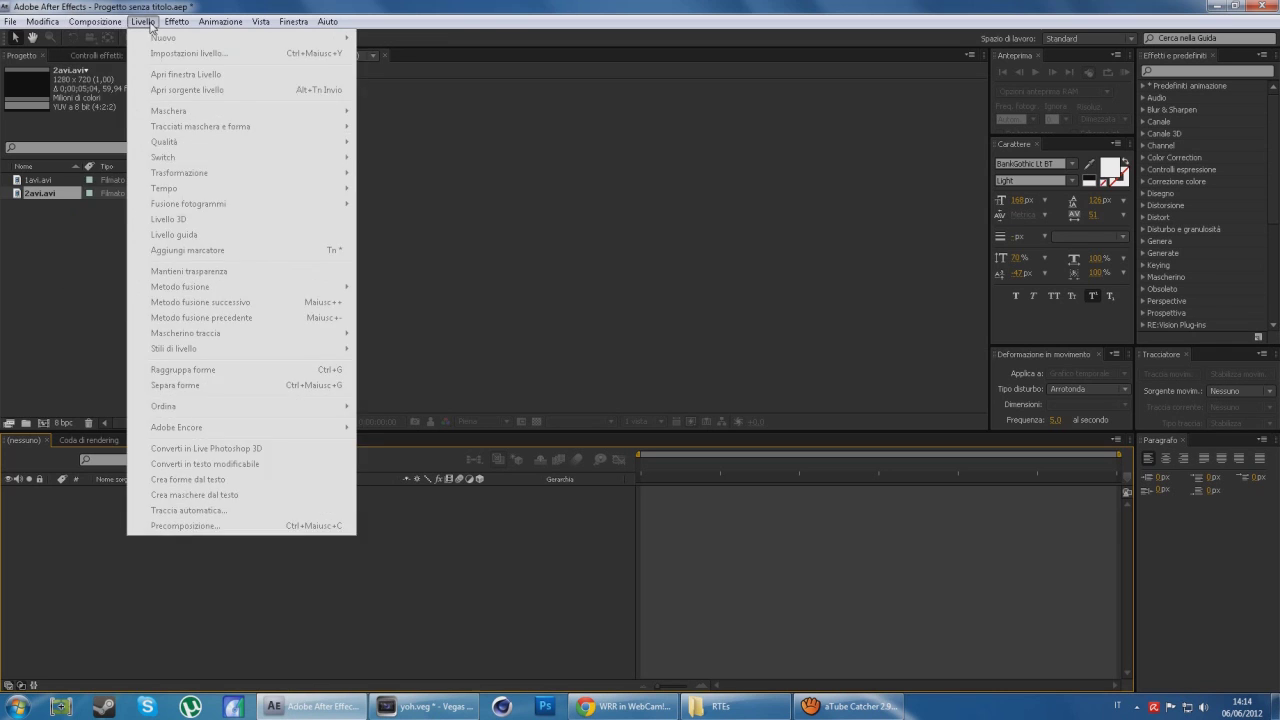
Create a new 1280x720, 59.94 fps composition with a duration of 5;04
{"action": "left_click", "coordinate": [120, 37]}
{"action": "left_click", "coordinate": [490, 555]}
{"action": "key", "text": "Return"}
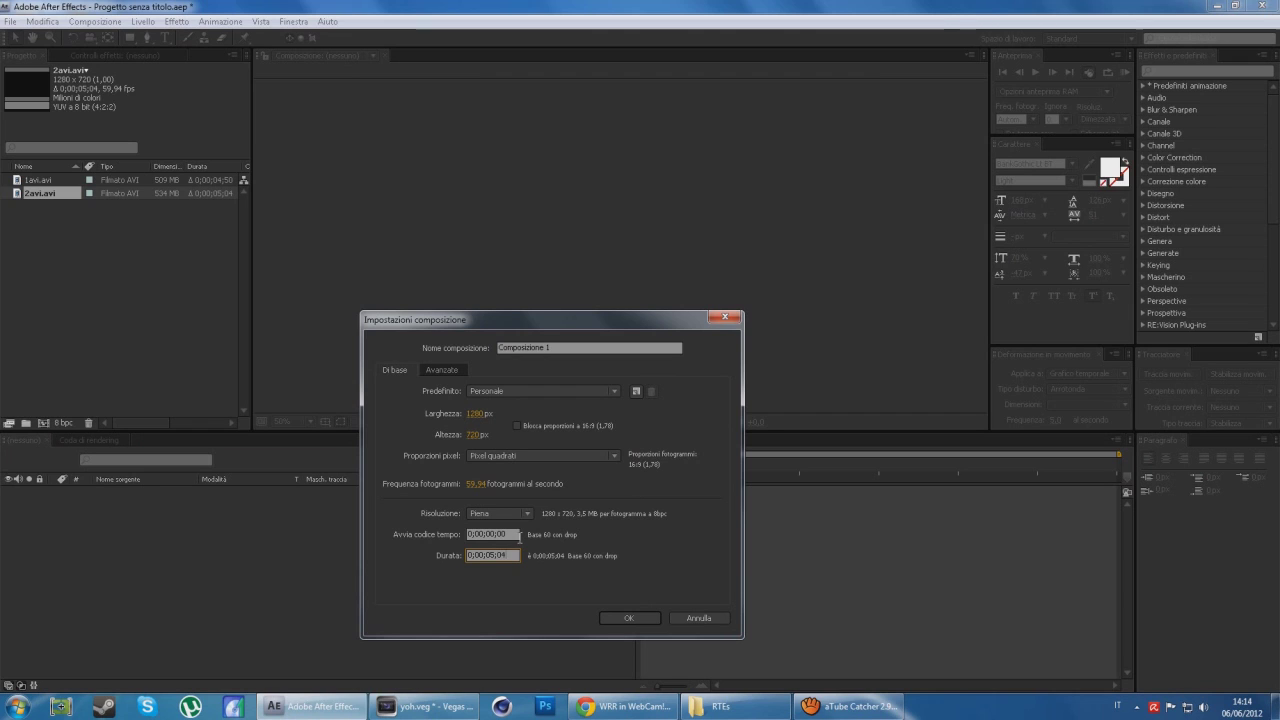
{"action": "left_click", "coordinate": [609, 622]}
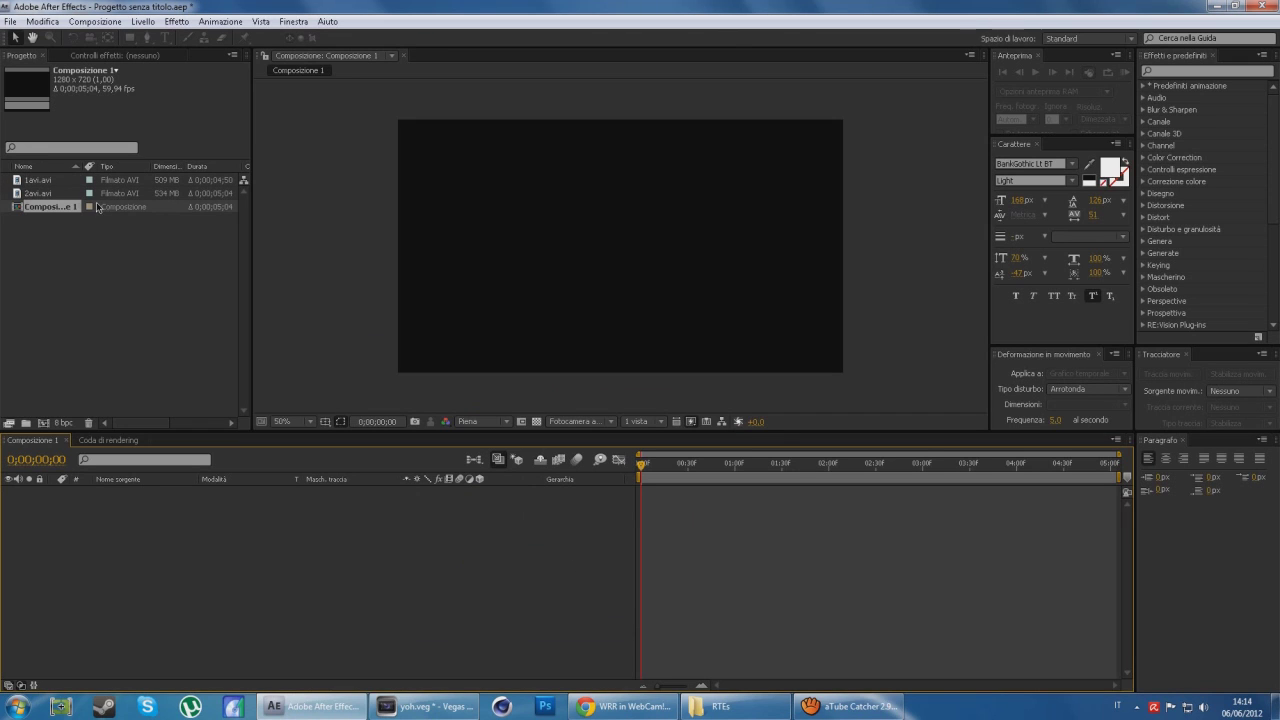
Add 2avi.avi to Composizione 1 as a layer and scrub to 0;00;01;10
{"action": "left_click", "coordinate": [45, 196]}
{"action": "left_click", "coordinate": [35, 182]}
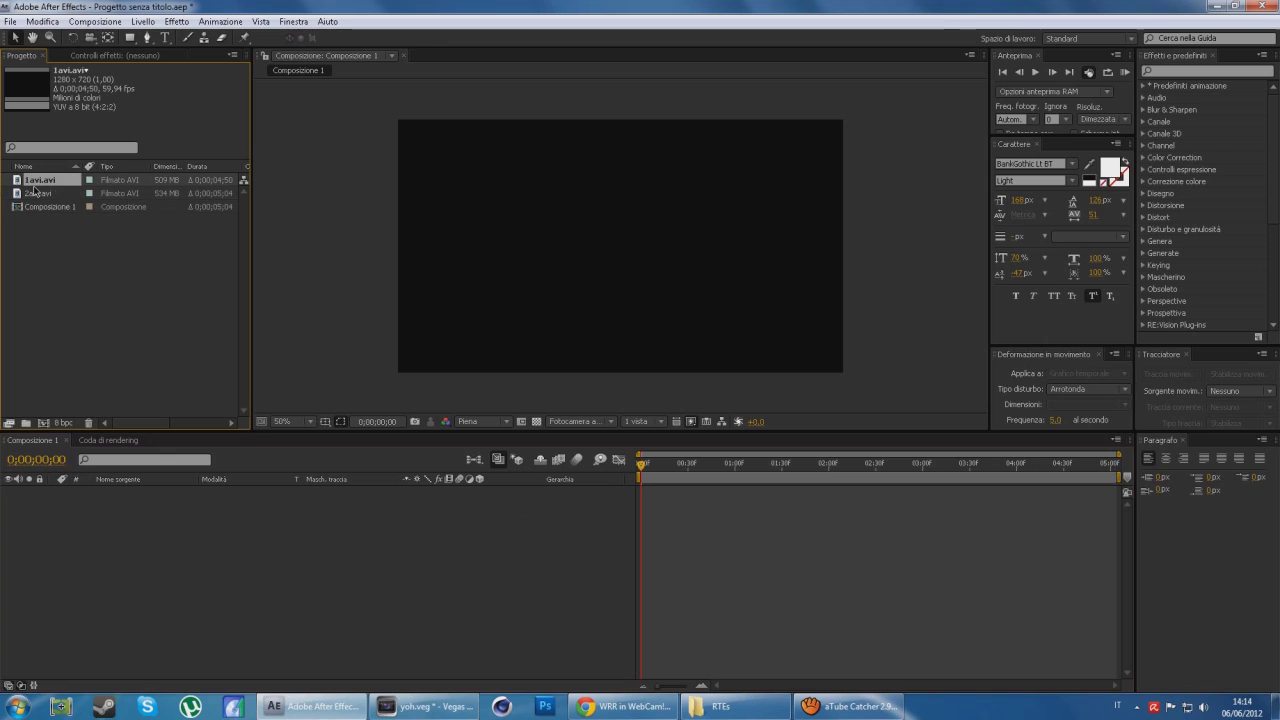
{"action": "left_click_drag", "start_coordinate": [38, 193], "coordinate": [82, 529]}
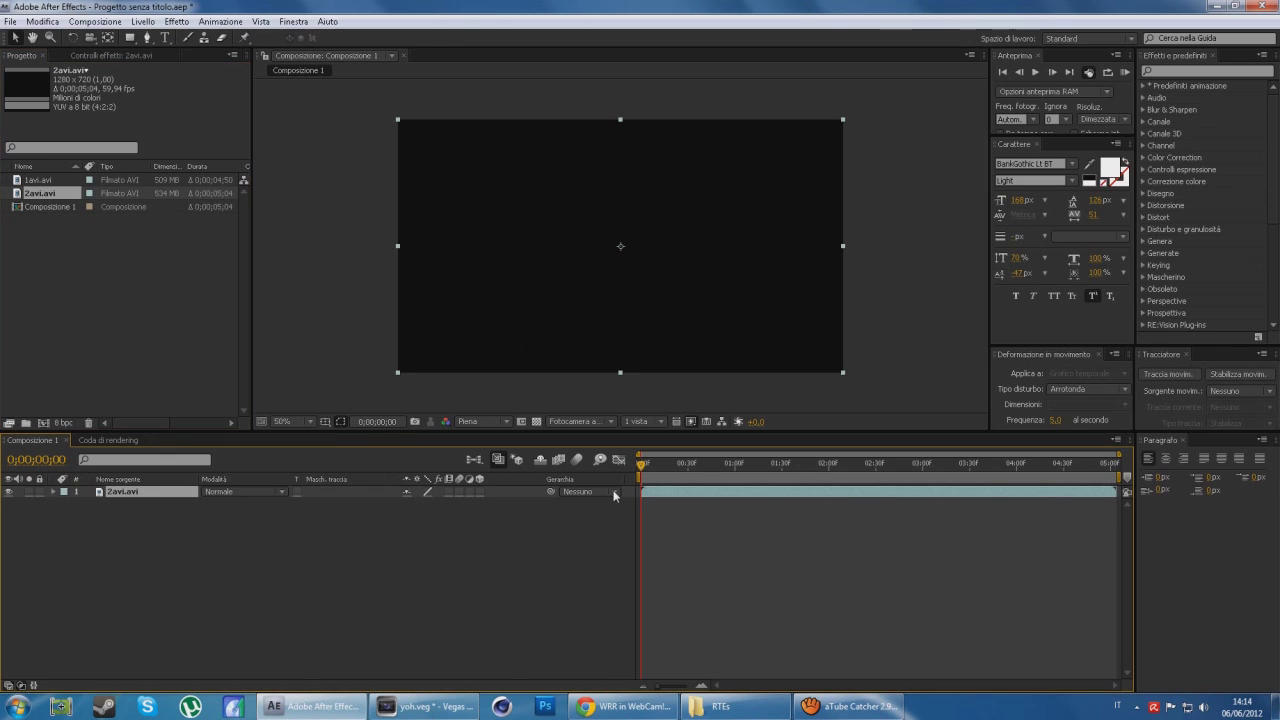
{"action": "left_click_drag", "start_coordinate": [655, 470], "coordinate": [748, 465]}
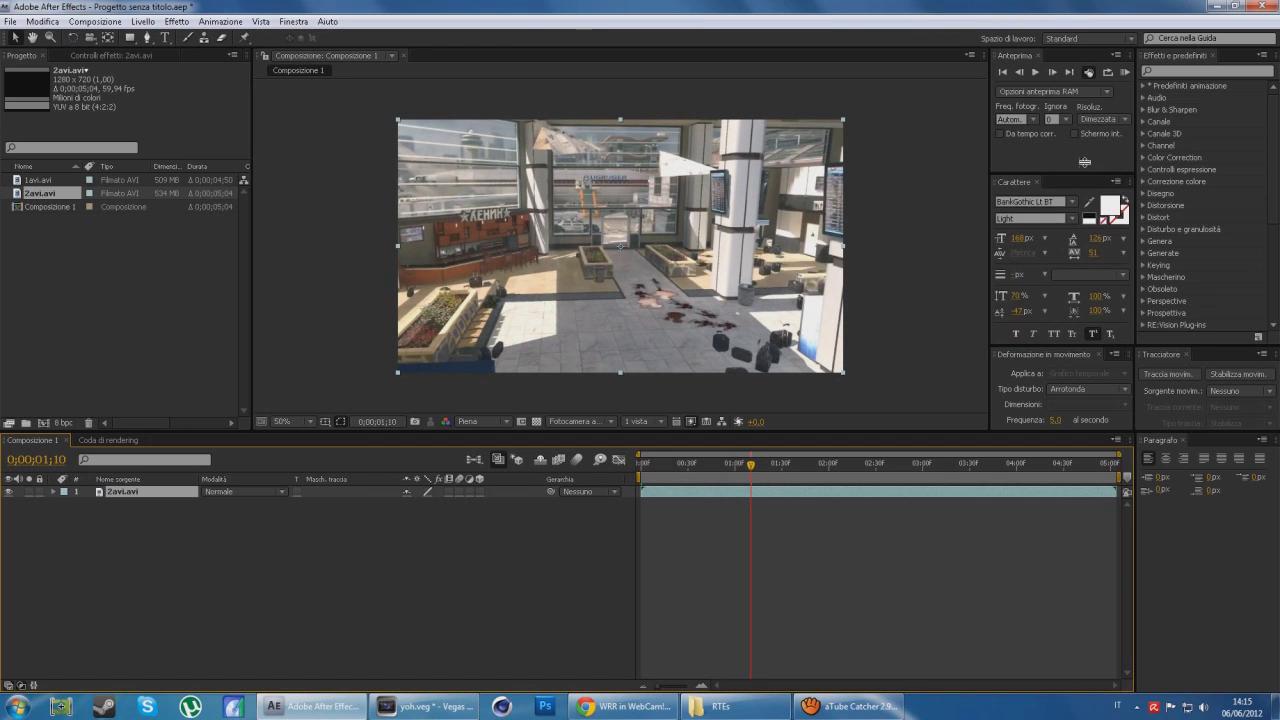
{"action": "left_click_drag", "start_coordinate": [1085, 133], "coordinate": [1085, 140]}
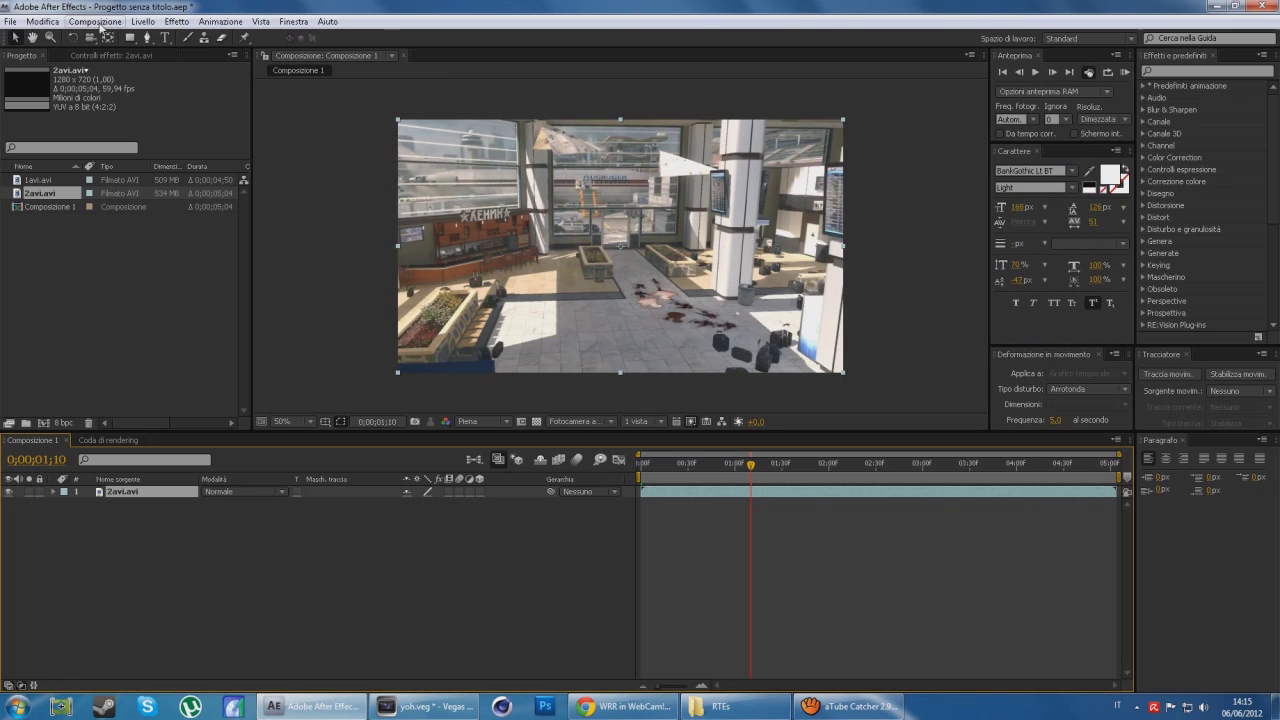
Add a null object layer (NULL 1) and a camera layer (Fotocamera 1) to the composition
{"action": "left_click", "coordinate": [97, 22]}
{"action": "mouse_move", "coordinate": [200, 37]}
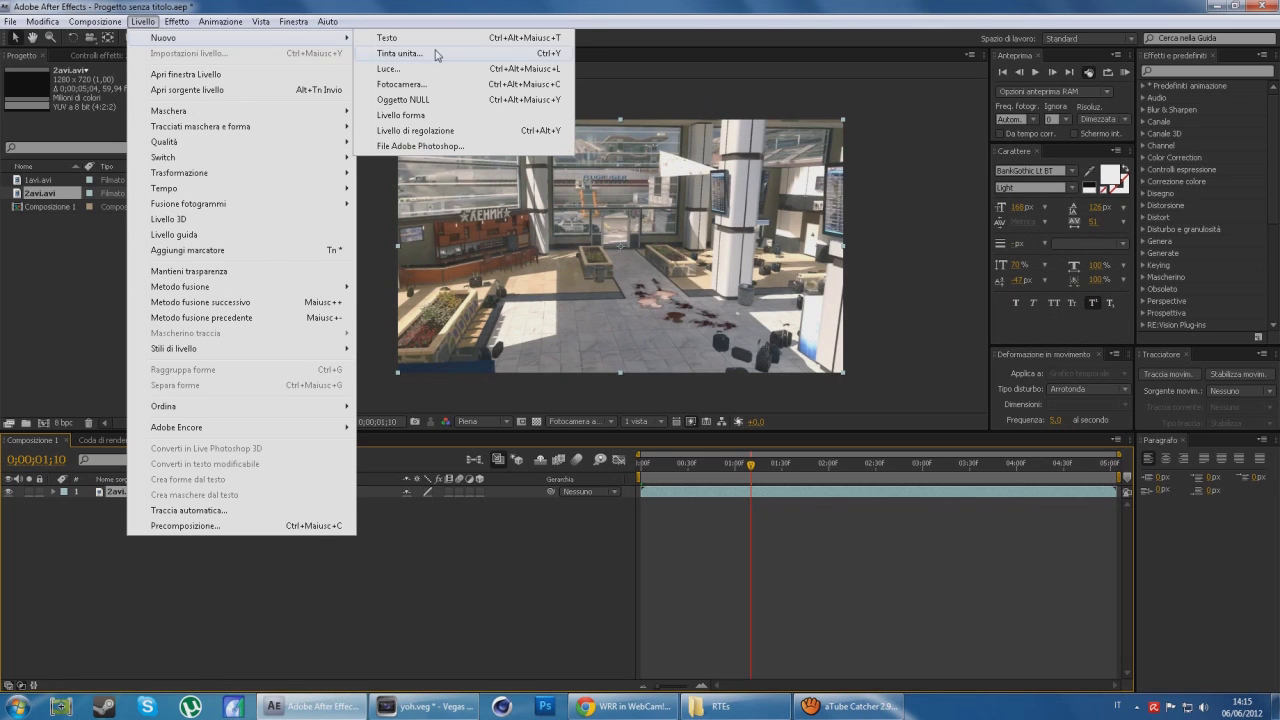
{"action": "left_click", "coordinate": [405, 100]}
{"action": "left_click", "coordinate": [140, 21]}
{"action": "mouse_move", "coordinate": [250, 37]}
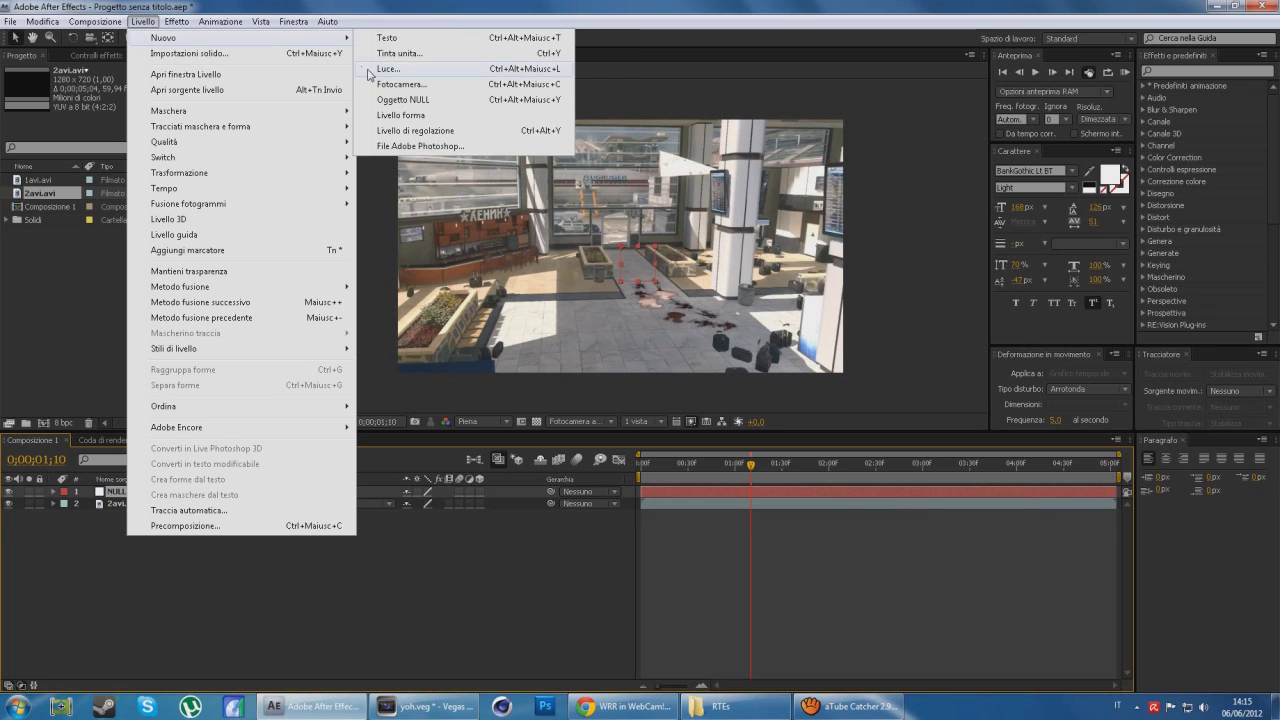
{"action": "left_click", "coordinate": [400, 84]}
{"action": "left_click", "coordinate": [666, 506]}
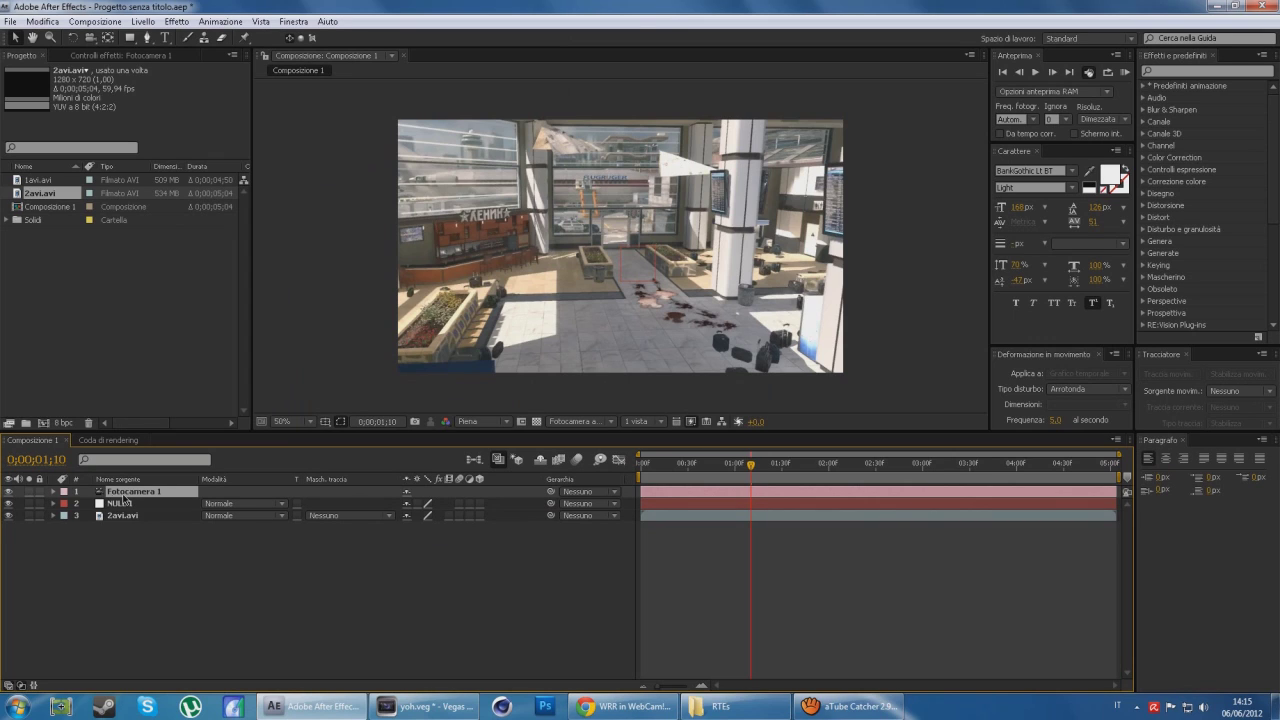
Give Fotocamera 1's Position a wiggle(2,10) expression
{"action": "key", "text": "p"}
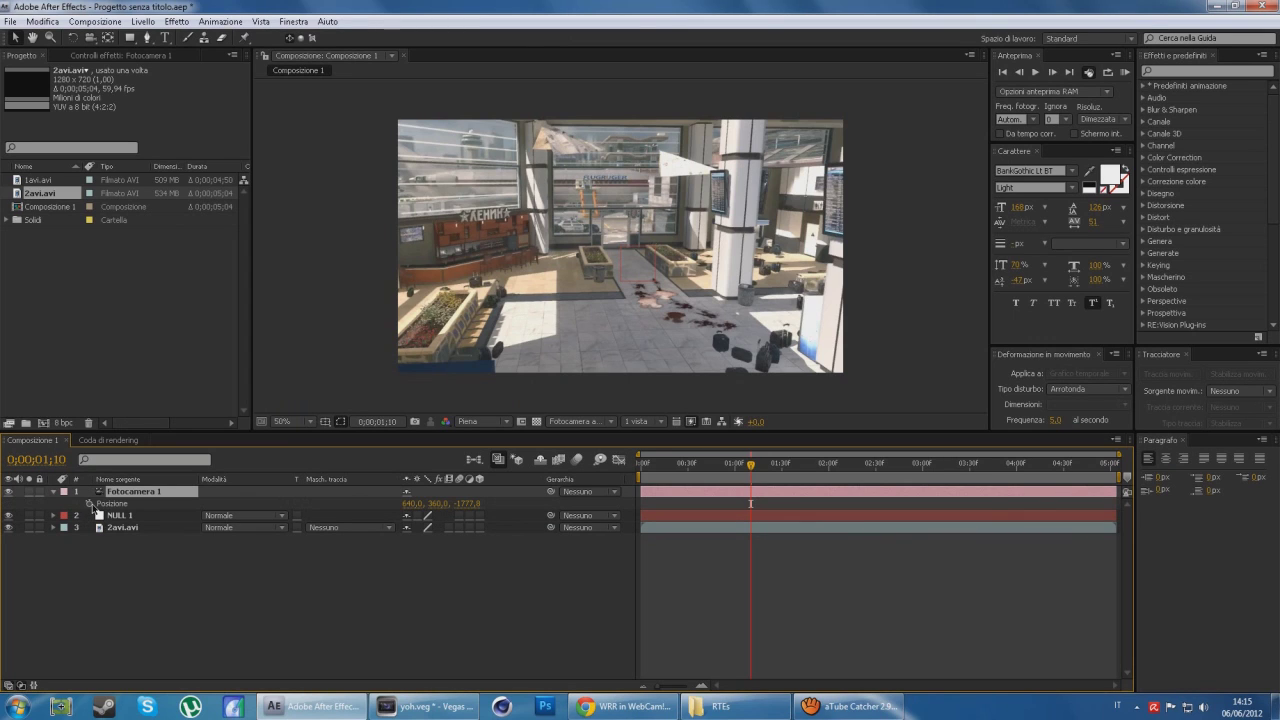
{"action": "left_click", "coordinate": [89, 504], "text": "alt"}
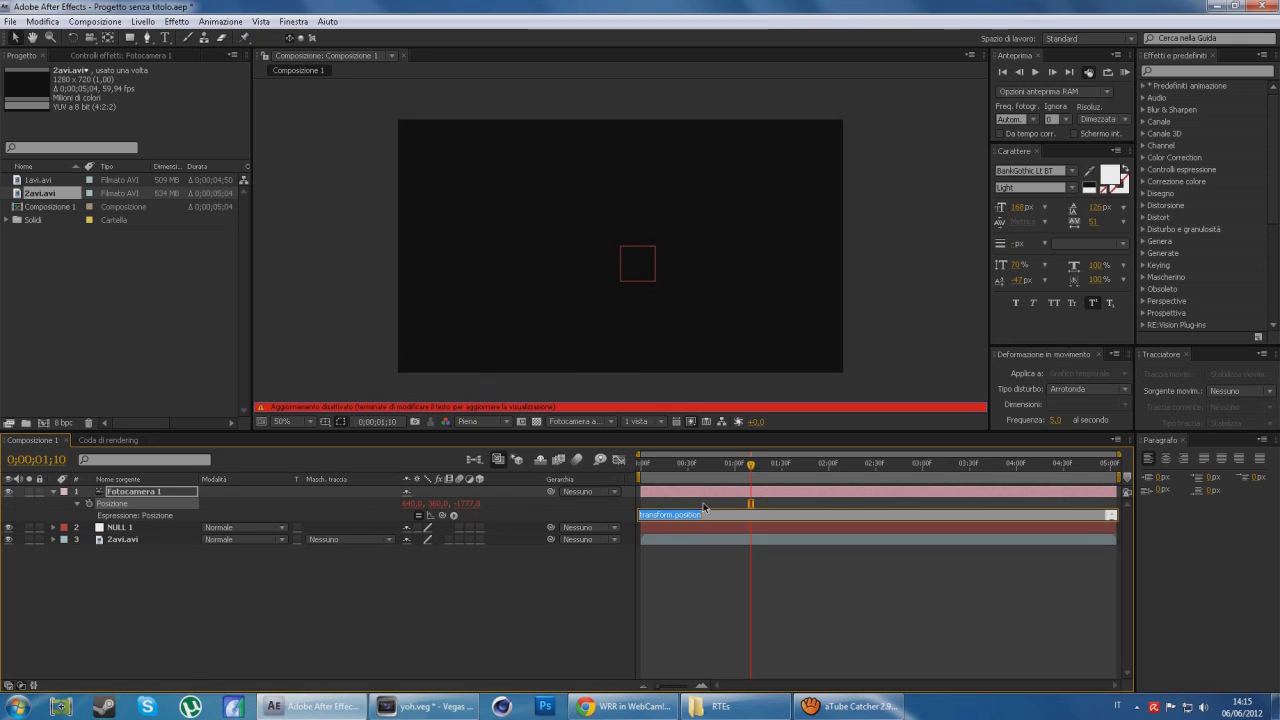
{"action": "type", "text": "wiggle("}
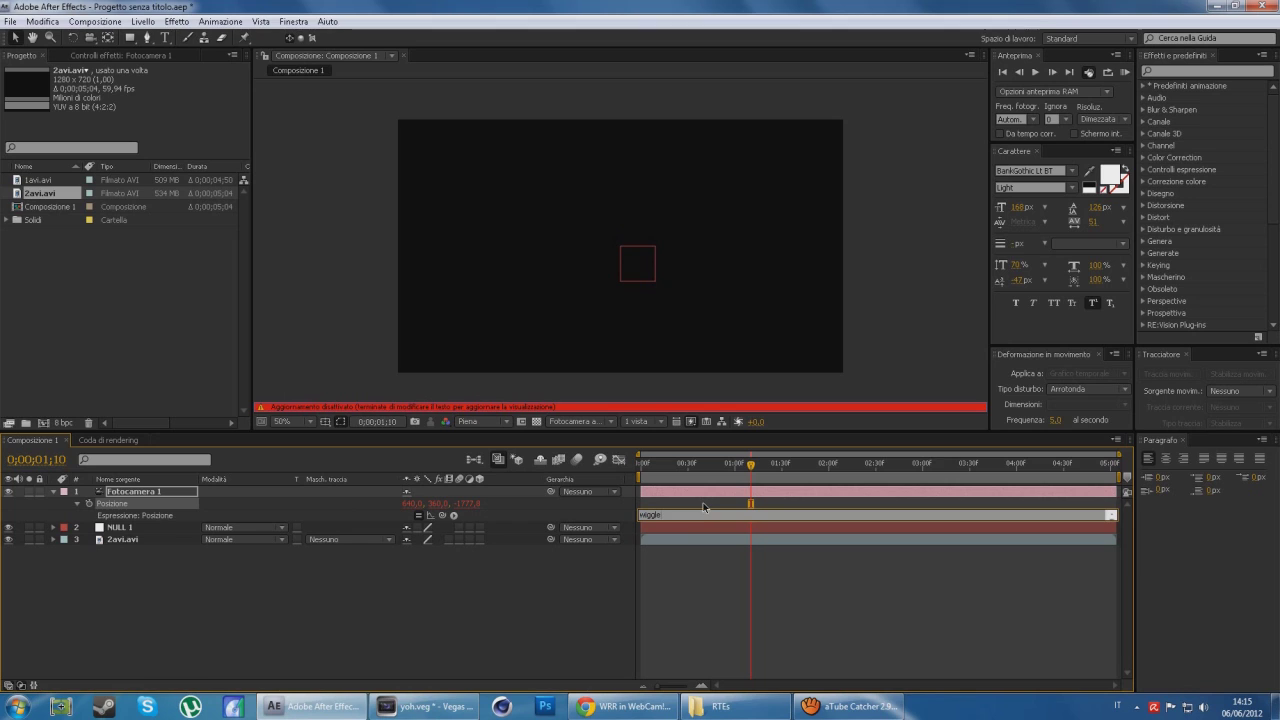
{"action": "type", "text": ")"}
{"action": "left_click", "coordinate": [575, 517]}
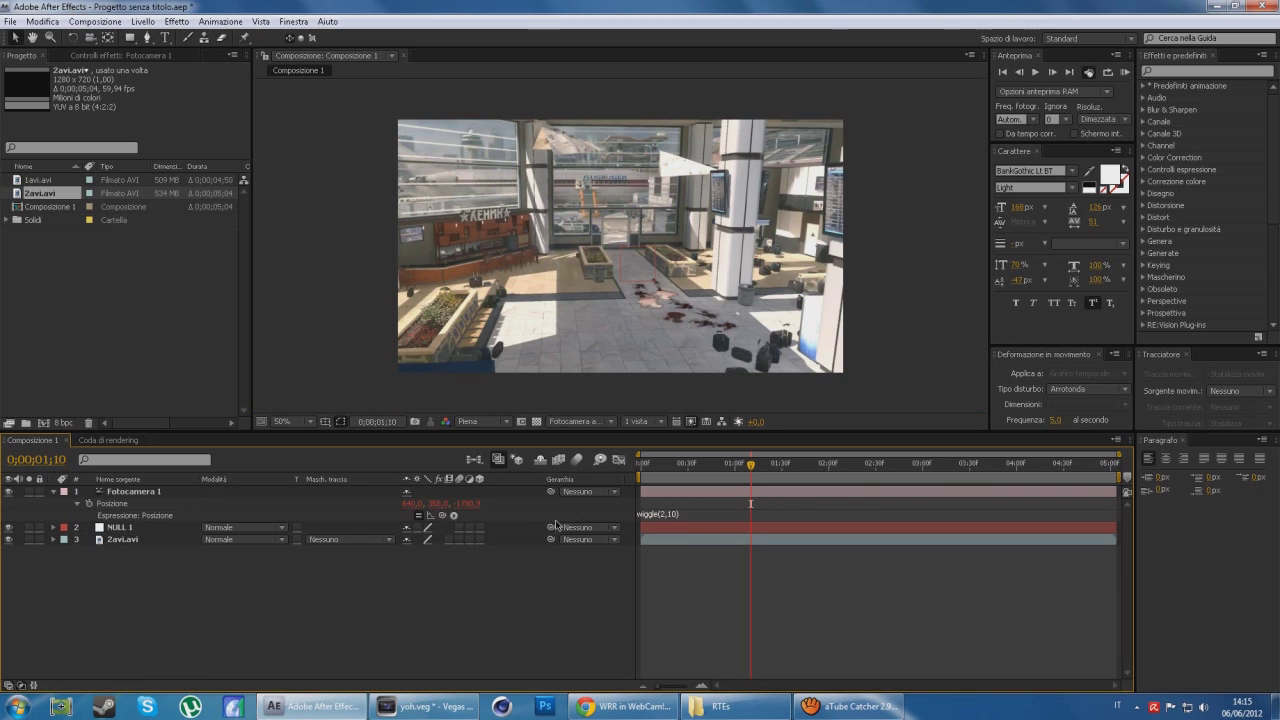
Parent NULL 1 to Fotocamera 1 and 2avi.avi to NULL 1, then scrub to preview the shake
{"action": "left_click_drag", "start_coordinate": [551, 527], "coordinate": [122, 487]}
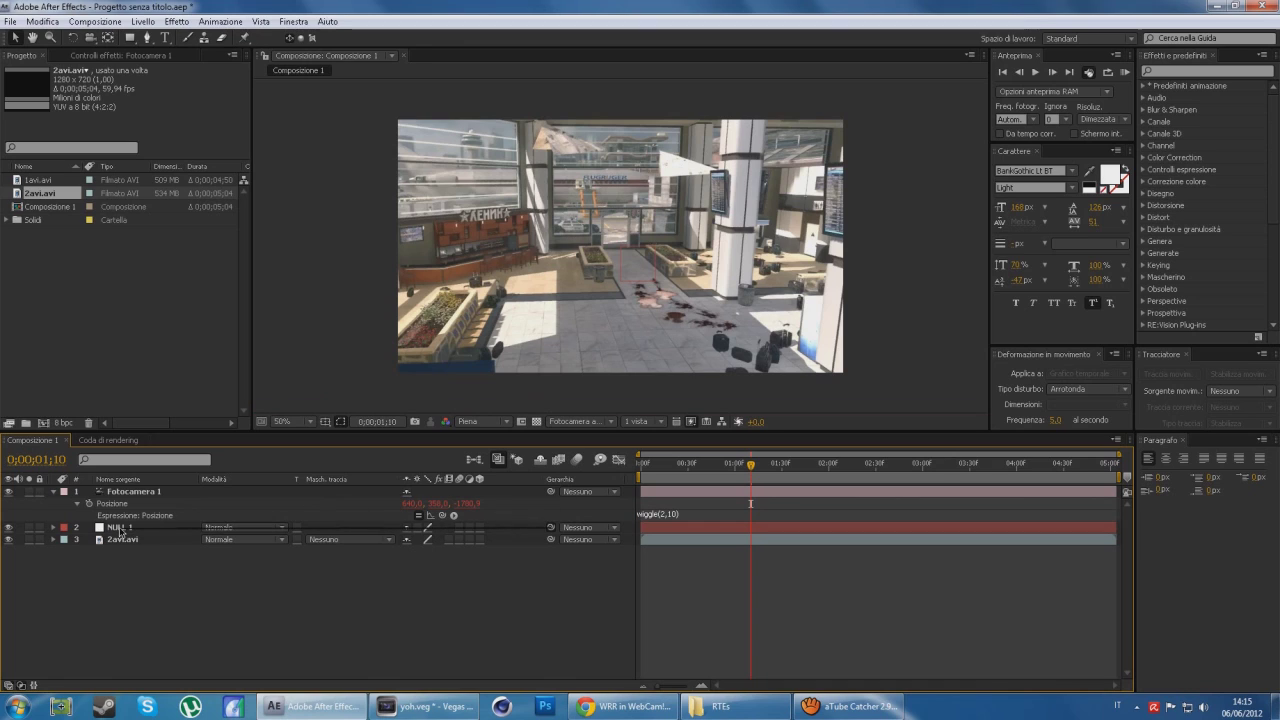
{"action": "left_click_drag", "start_coordinate": [122, 487], "coordinate": [124, 497]}
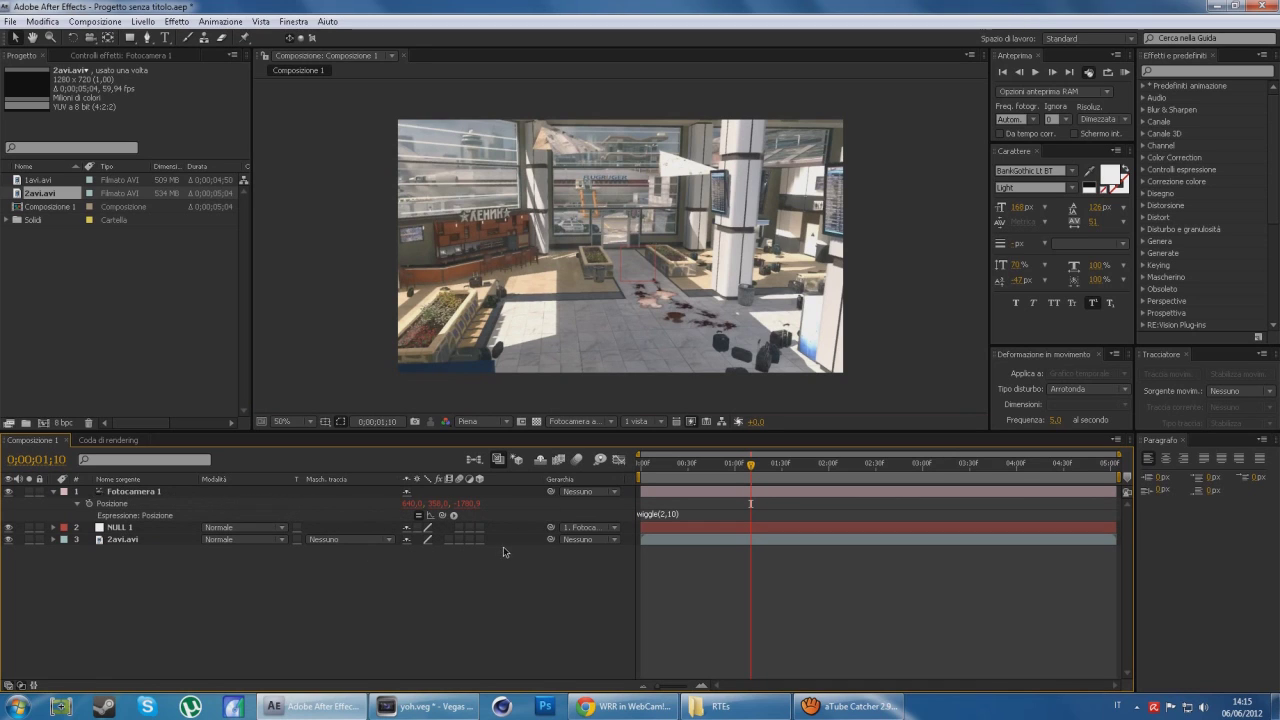
{"action": "left_click_drag", "start_coordinate": [511, 582], "coordinate": [119, 530]}
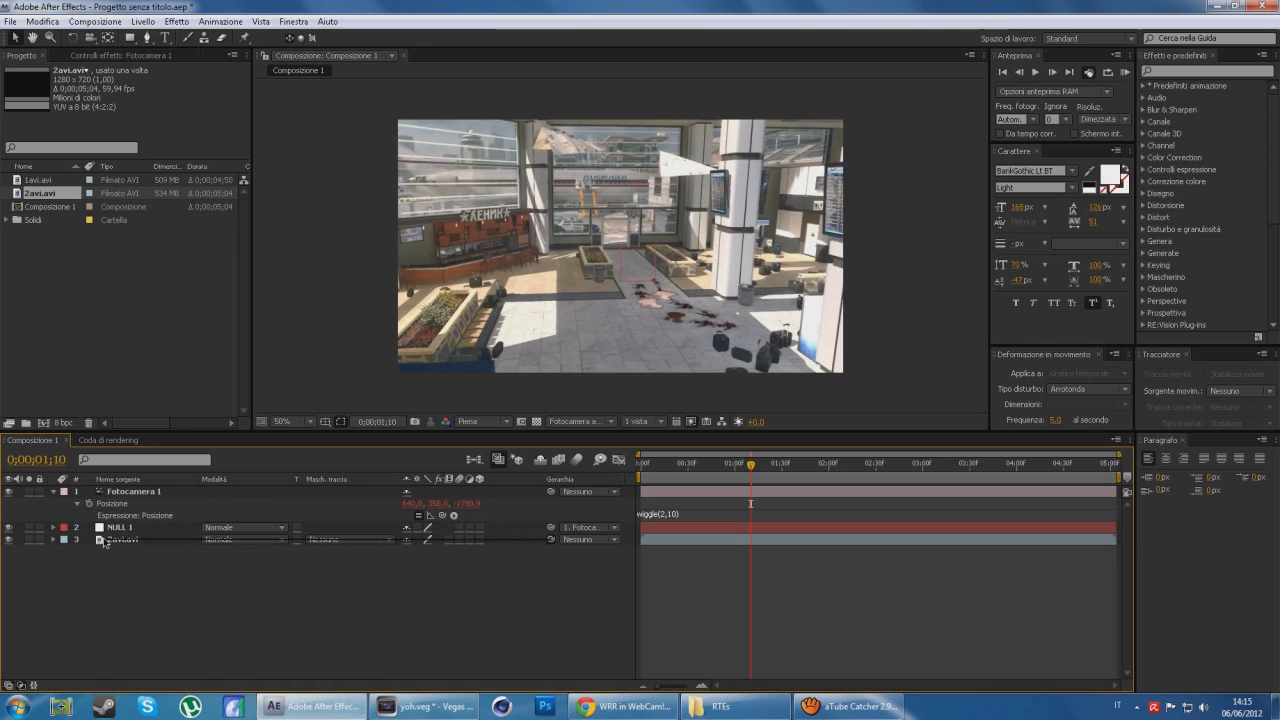
{"action": "left_click_drag", "start_coordinate": [119, 530], "coordinate": [119, 529]}
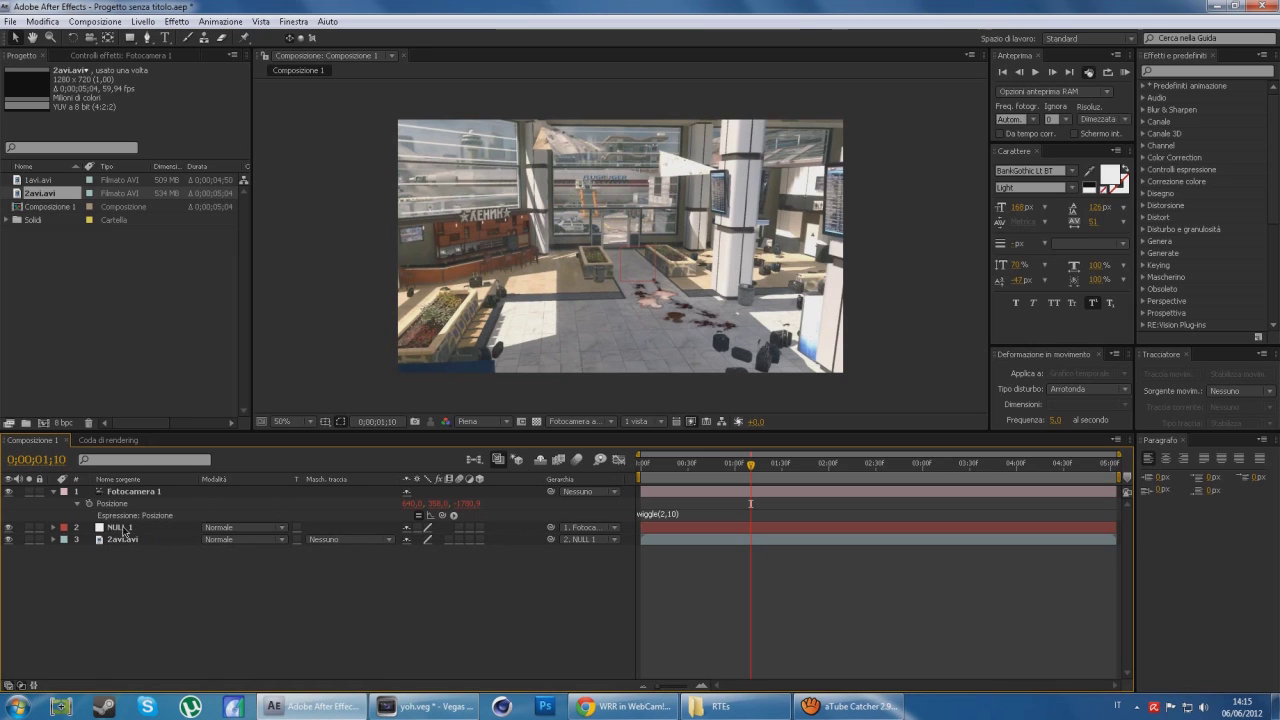
{"action": "left_click", "coordinate": [433, 337]}
{"action": "left_click_drag", "start_coordinate": [751, 464], "coordinate": [954, 467]}
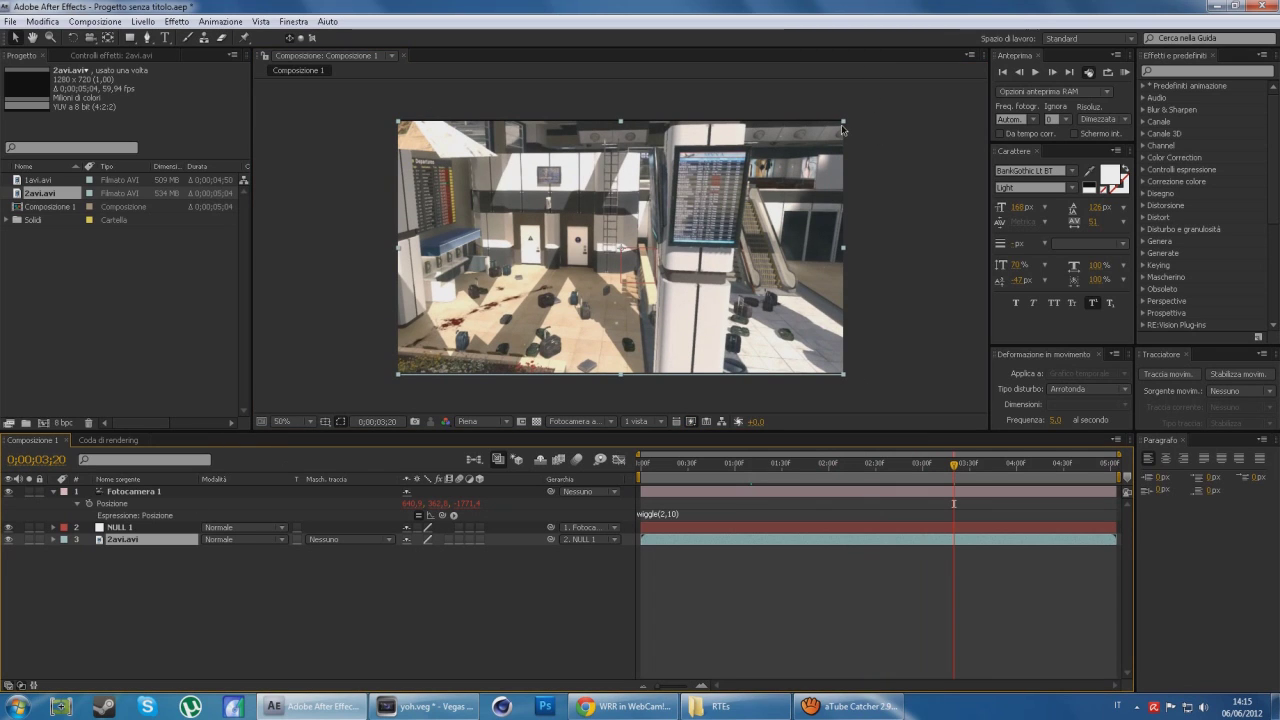
Scale up the 2avi.avi layer and change the camera expression to wiggle(3,12), previewing to 0;00;01;48
{"action": "left_click_drag", "start_coordinate": [843, 123], "coordinate": [857, 116]}
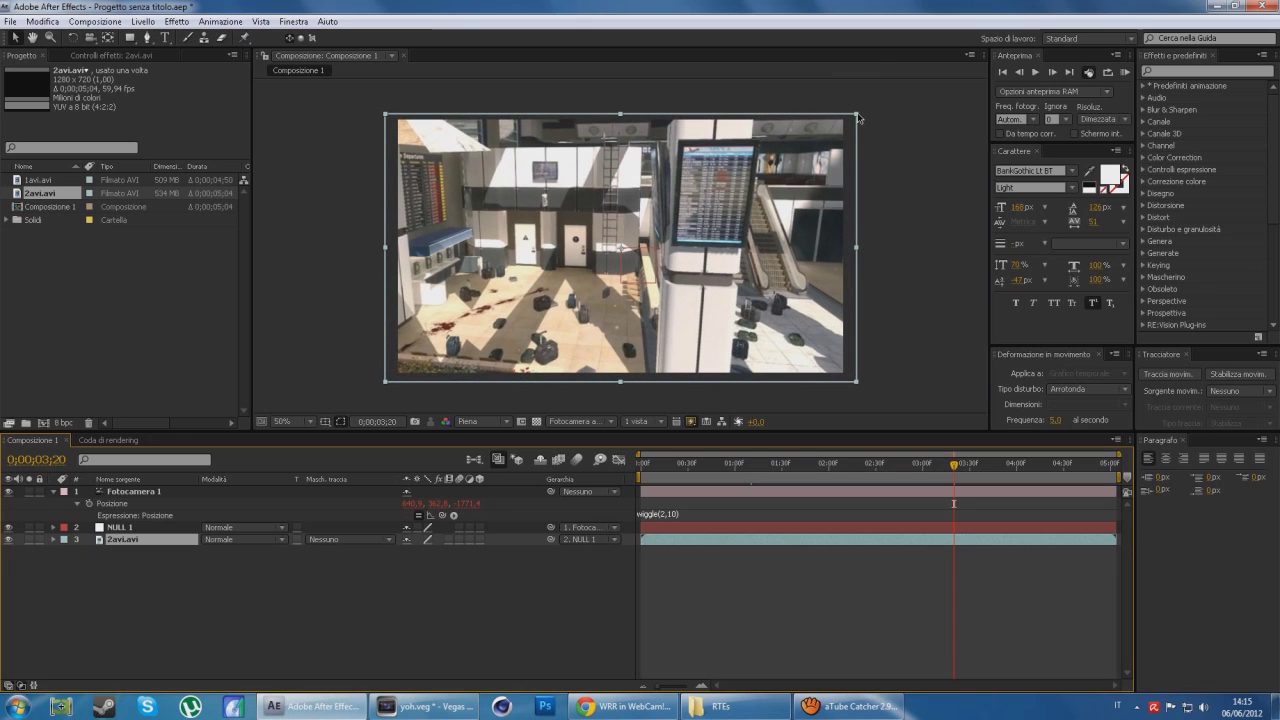
{"action": "left_click", "coordinate": [682, 516]}
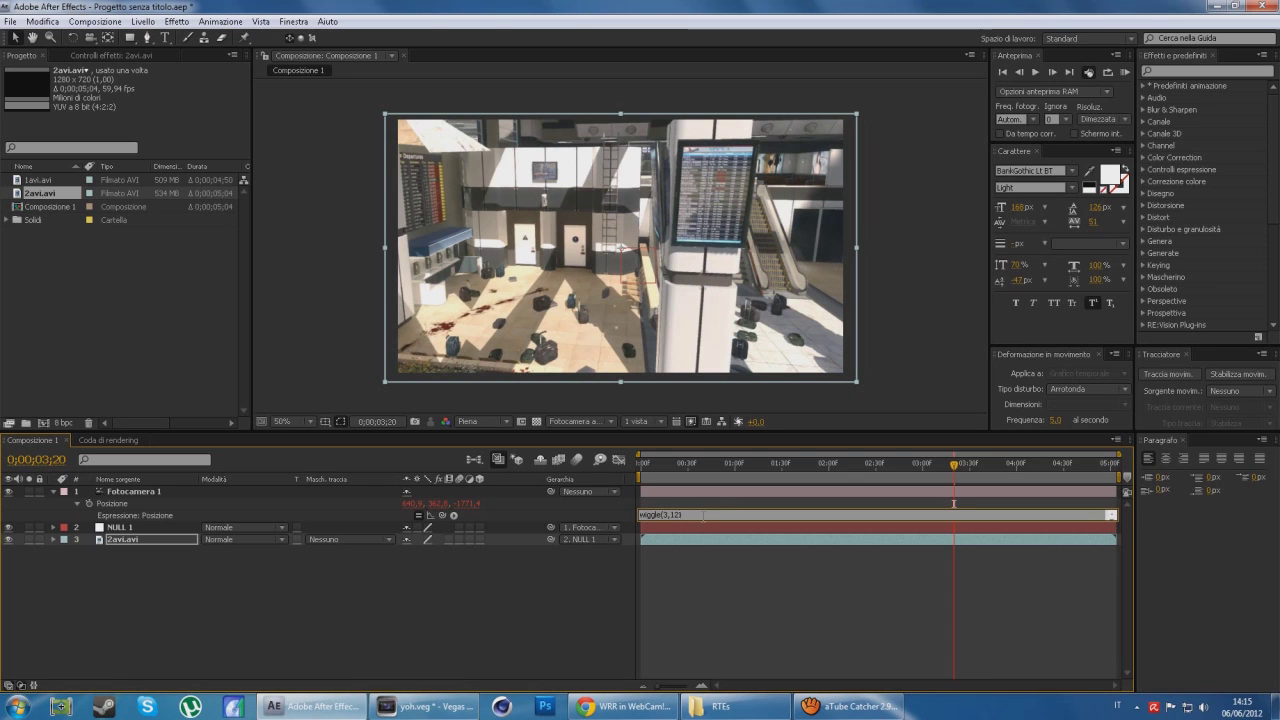
{"action": "left_click", "coordinate": [468, 645]}
{"action": "left_click_drag", "start_coordinate": [733, 461], "coordinate": [760, 463]}
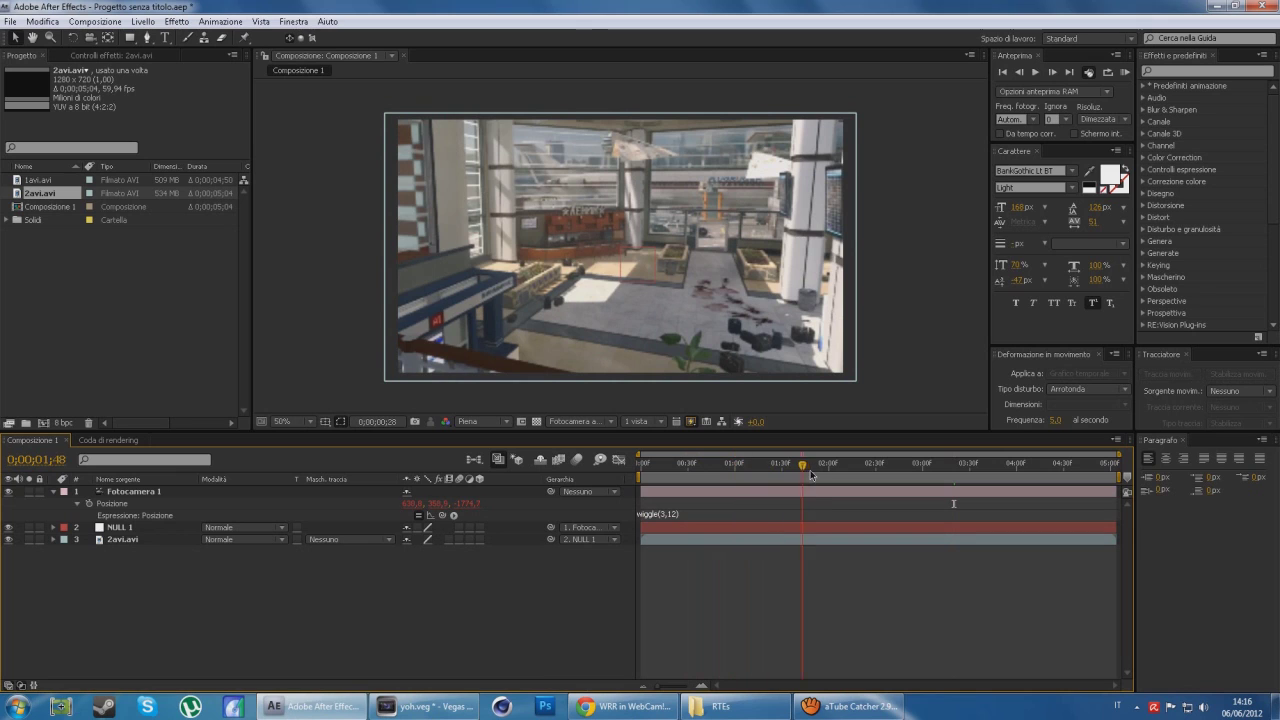
{"action": "left_click_drag", "start_coordinate": [783, 477], "coordinate": [872, 466]}
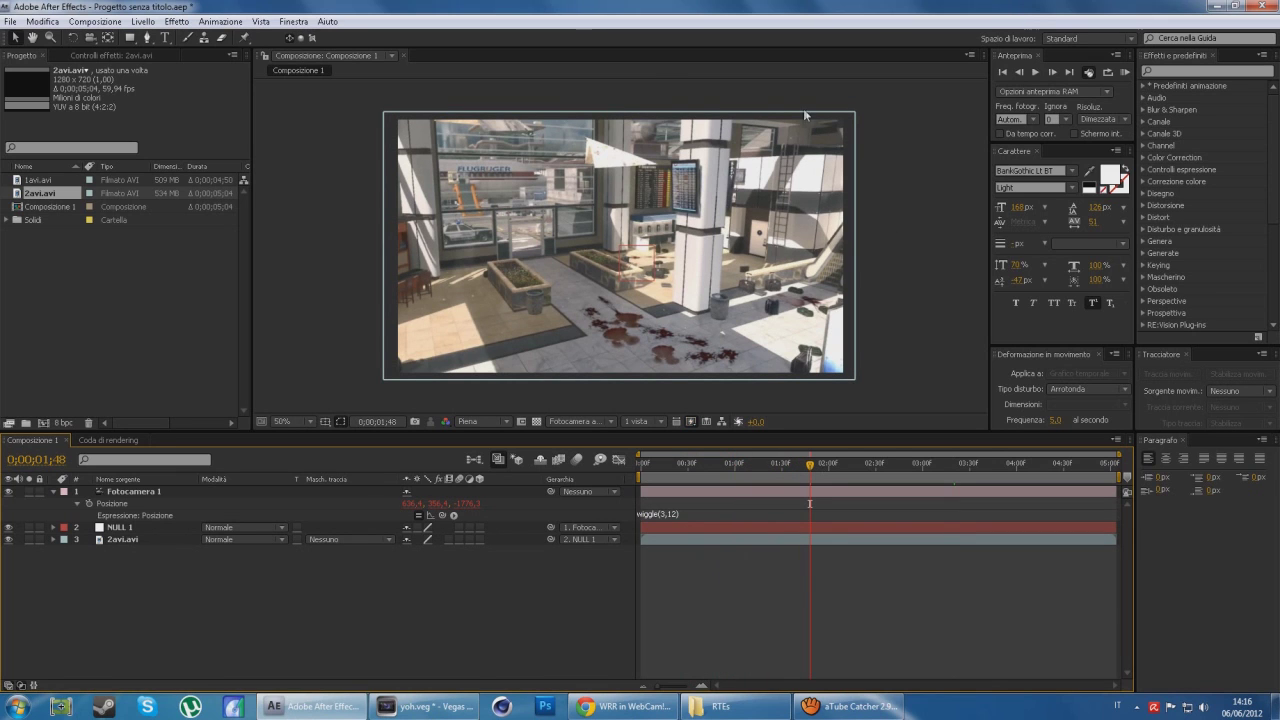
Add Composizione 1 to the render queue and open its render settings
{"action": "left_click", "coordinate": [95, 21]}
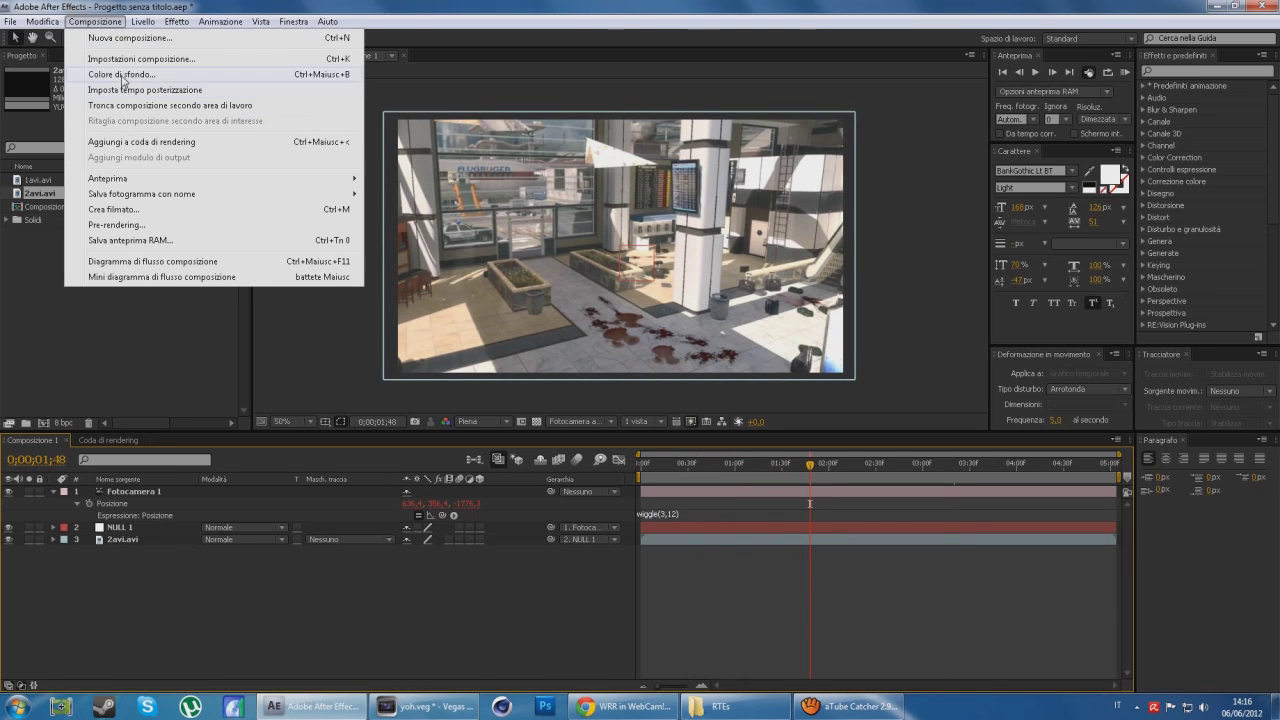
{"action": "key", "text": "Escape"}
{"action": "left_click", "coordinate": [163, 519]}
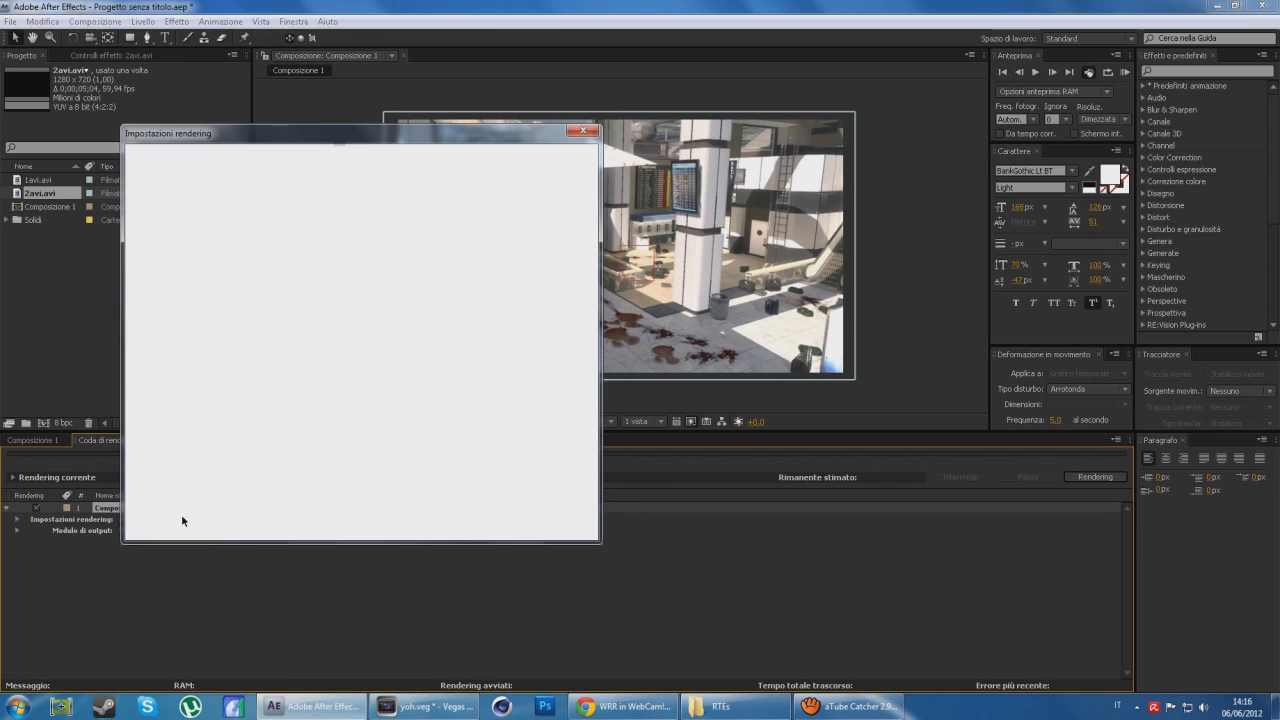
Set proxy use, guide layers and disk cache to current settings in Render Settings
{"action": "left_click", "coordinate": [510, 177]}
{"action": "left_click", "coordinate": [490, 177]}
{"action": "left_click", "coordinate": [510, 240]}
{"action": "left_click", "coordinate": [490, 251]}
{"action": "left_click", "coordinate": [285, 240]}
{"action": "left_click", "coordinate": [270, 251]}
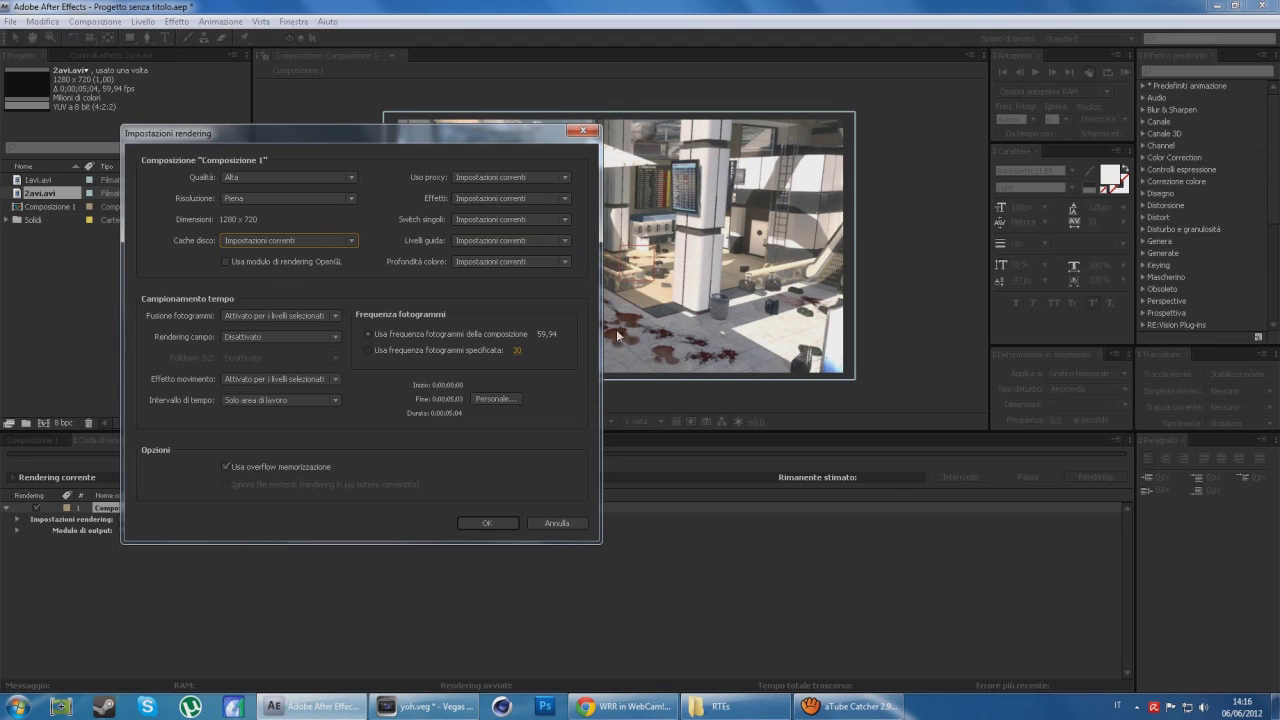
{"action": "left_click", "coordinate": [485, 528]}
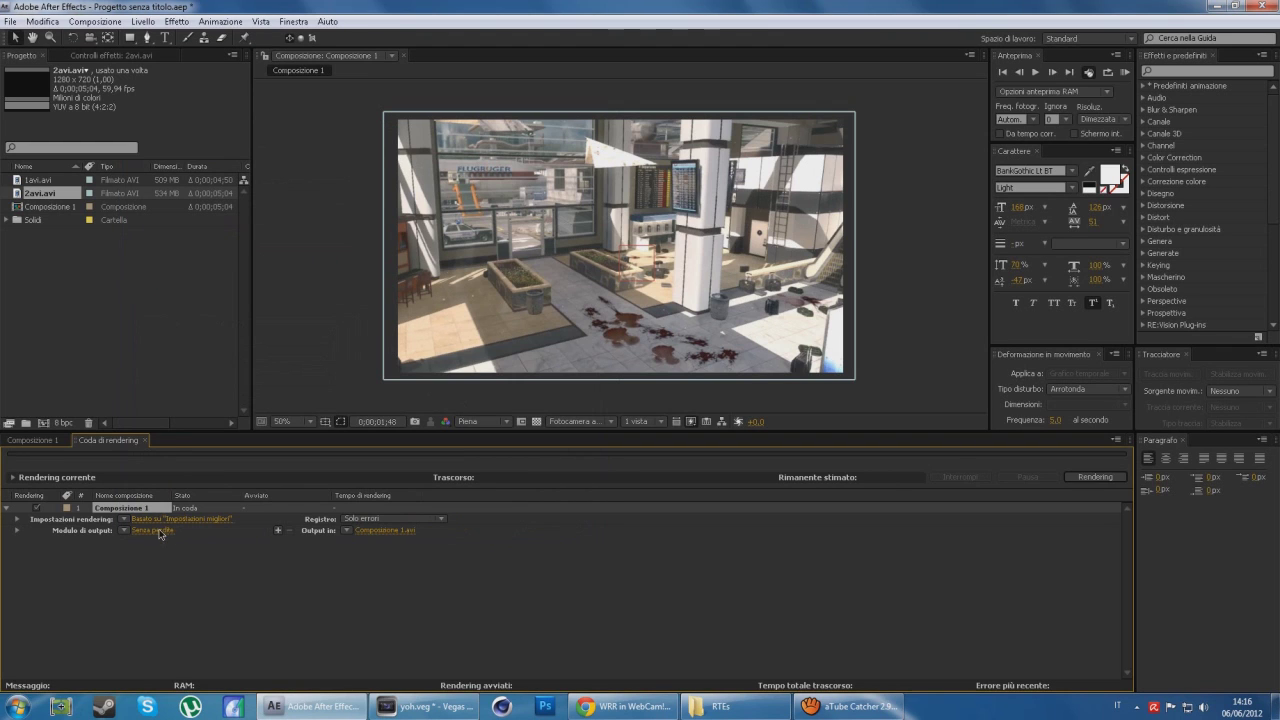
Keep the lossless output module and save the output as Cinematica 1wiggle.avi in RTEs
{"action": "left_click", "coordinate": [153, 530]}
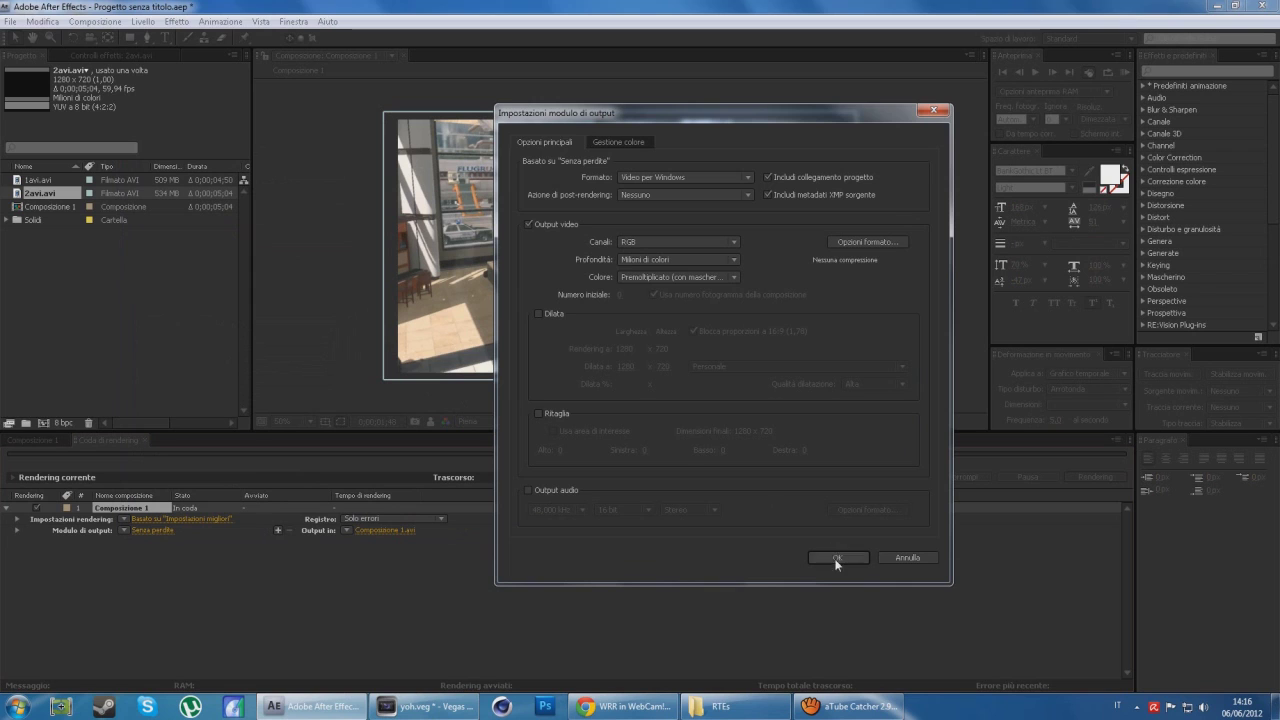
{"action": "left_click", "coordinate": [836, 558]}
{"action": "left_click", "coordinate": [378, 530]}
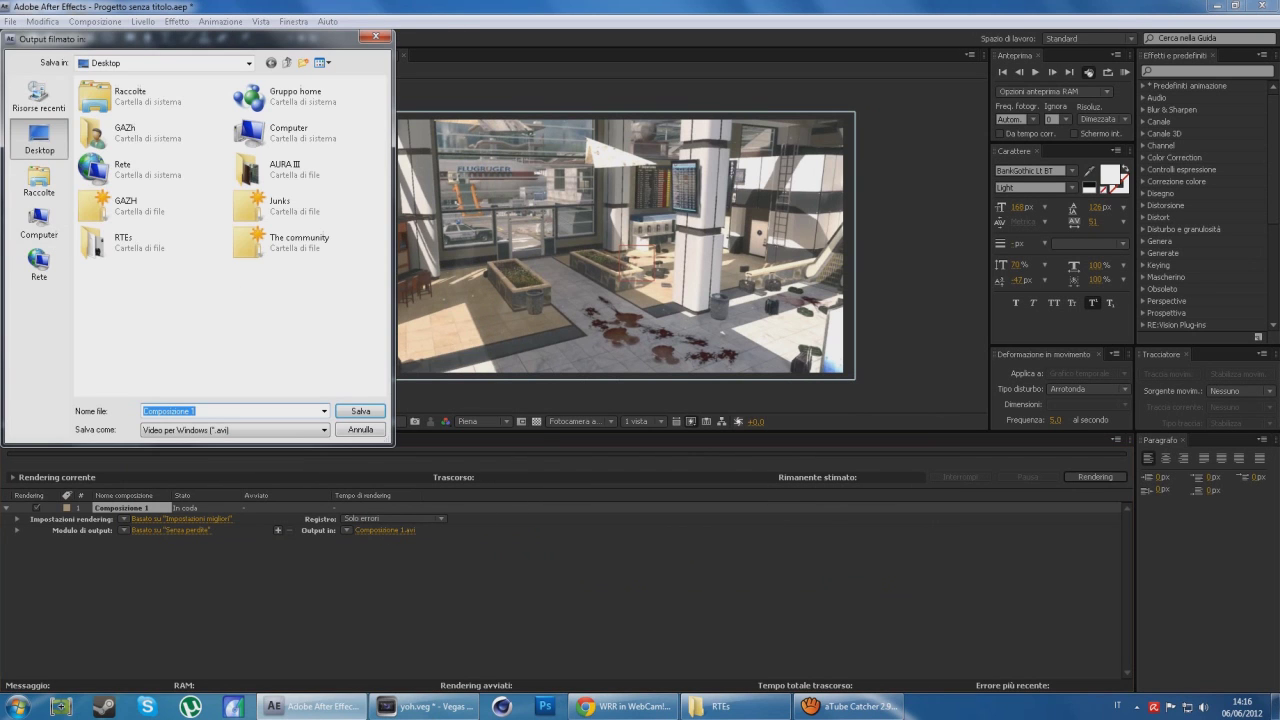
{"action": "double_click", "coordinate": [110, 240]}
{"action": "type", "text": "Cinematica 1wiggle"}
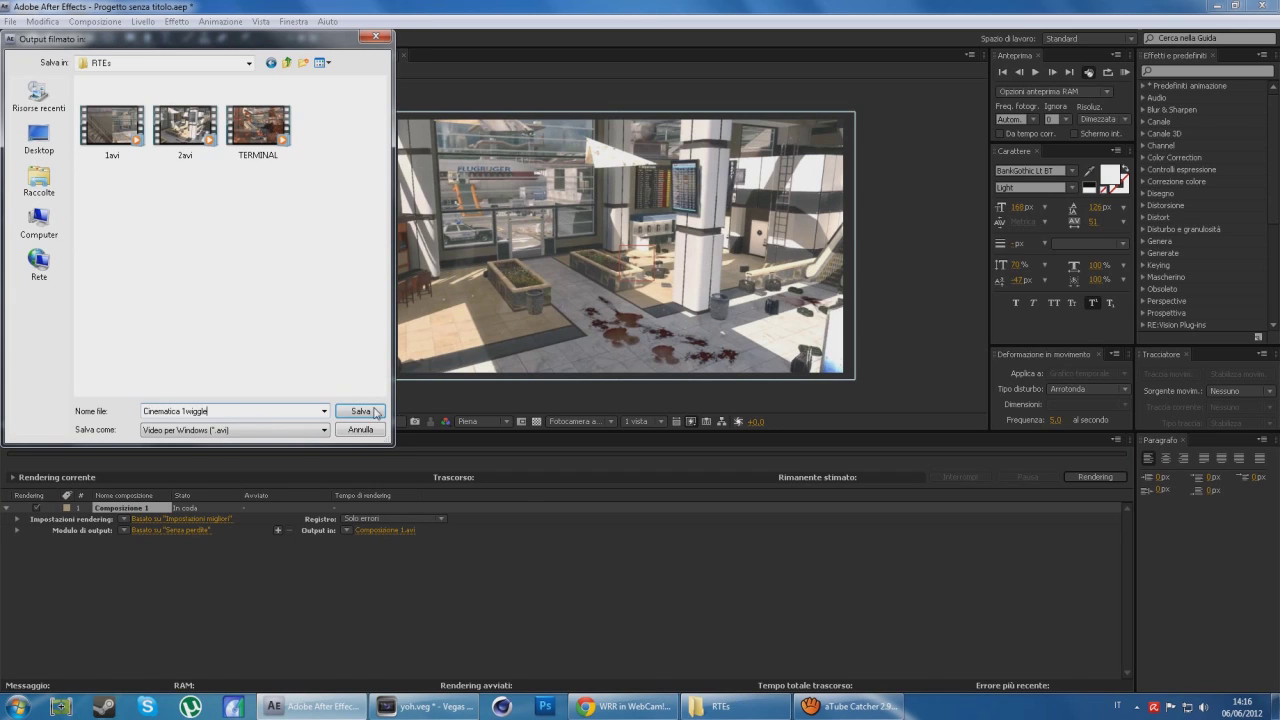
{"action": "left_click", "coordinate": [360, 411]}
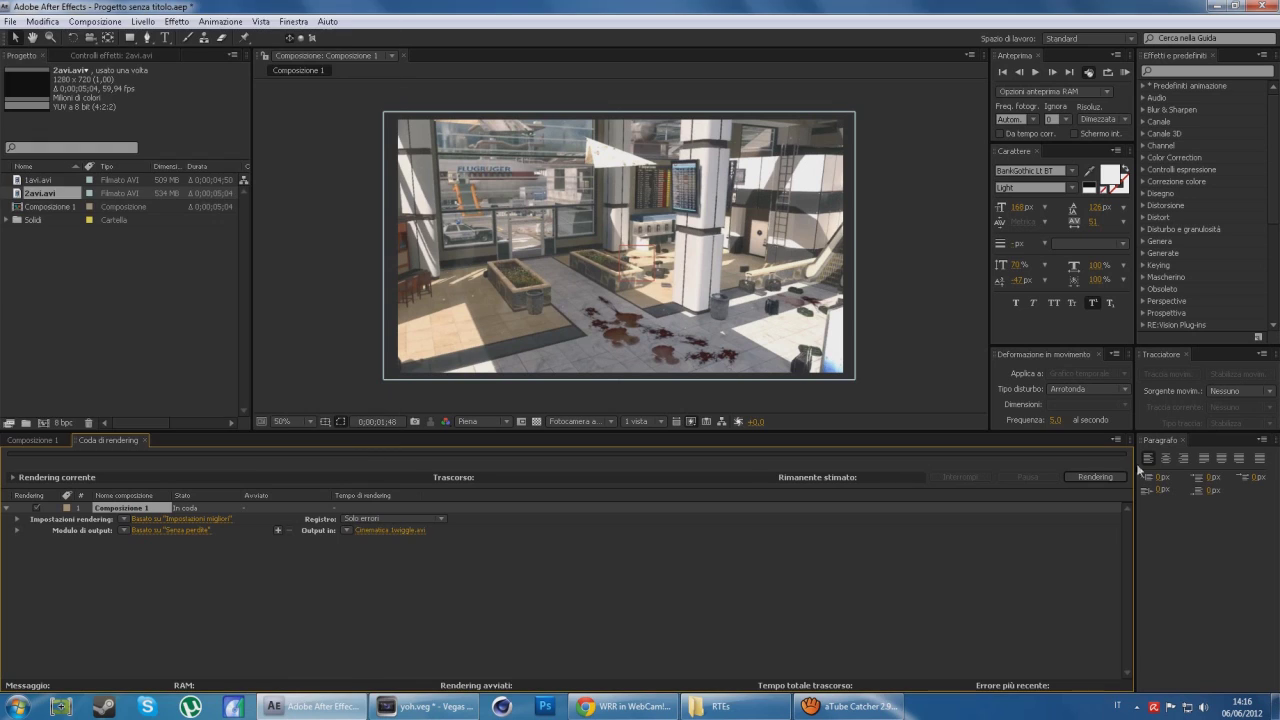
{"action": "left_click", "coordinate": [1182, 440]}
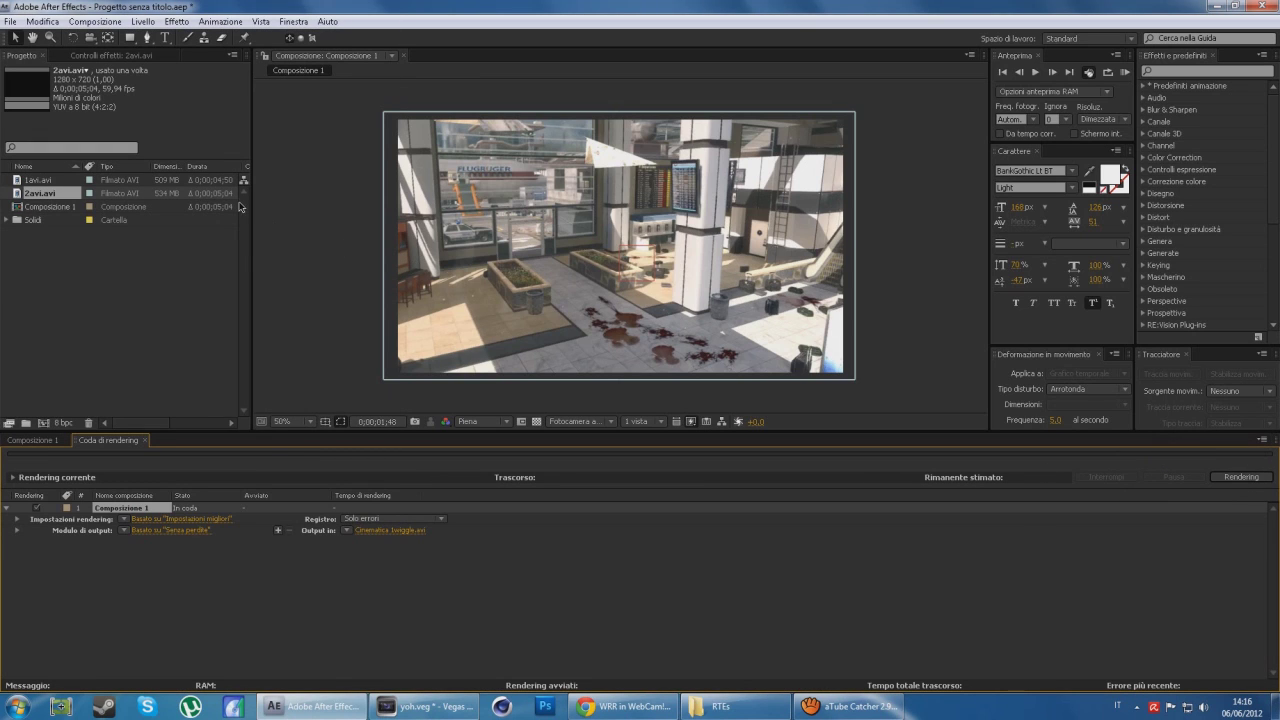
{"action": "left_click", "coordinate": [850, 706]}
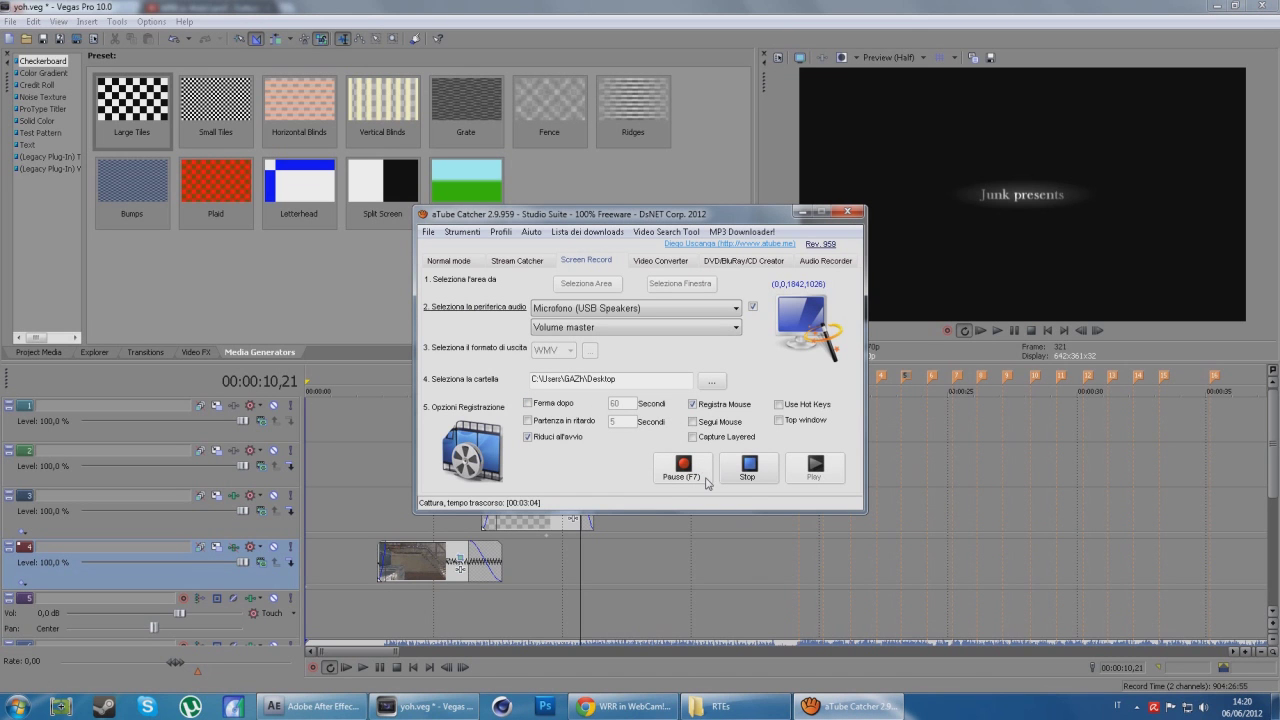
Drag the rendered Cinematica 1wiggle video from the RTEs folder onto track 4
{"action": "left_click", "coordinate": [760, 706]}
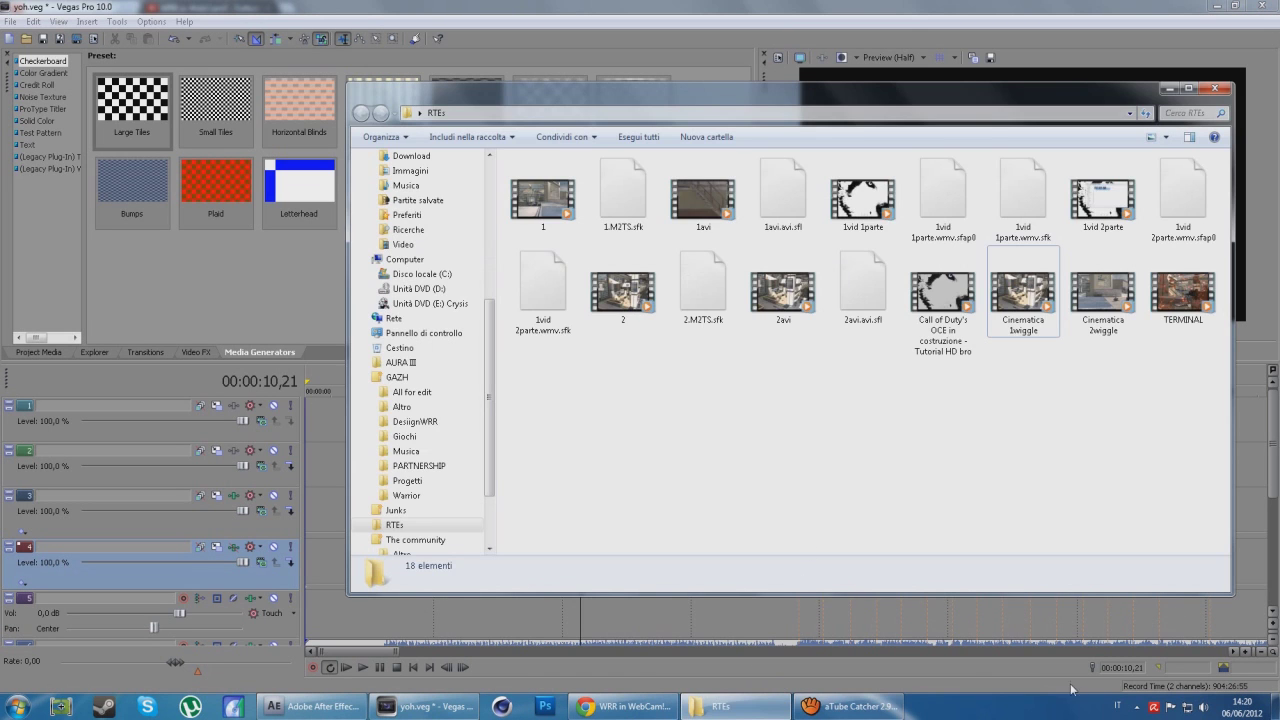
{"action": "left_click_drag", "start_coordinate": [968, 108], "coordinate": [642, 75]}
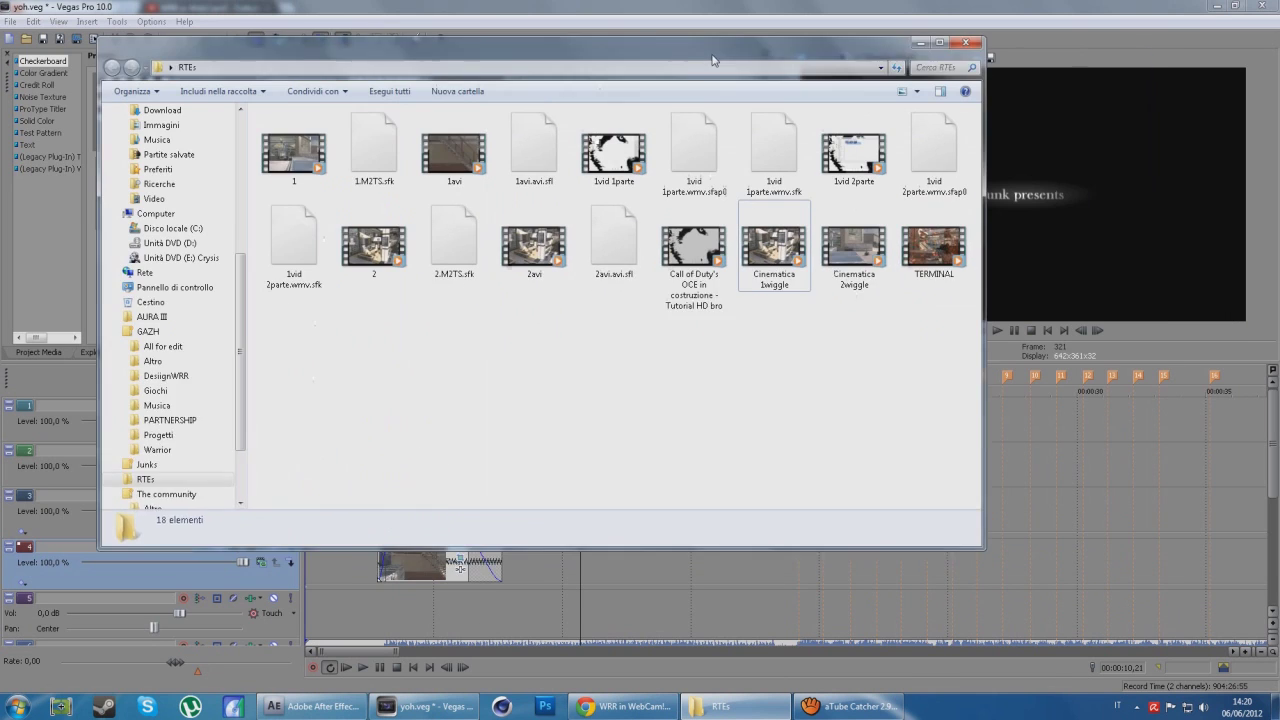
{"action": "left_click", "coordinate": [698, 260]}
{"action": "left_click_drag", "start_coordinate": [960, 564], "coordinate": [622, 585]}
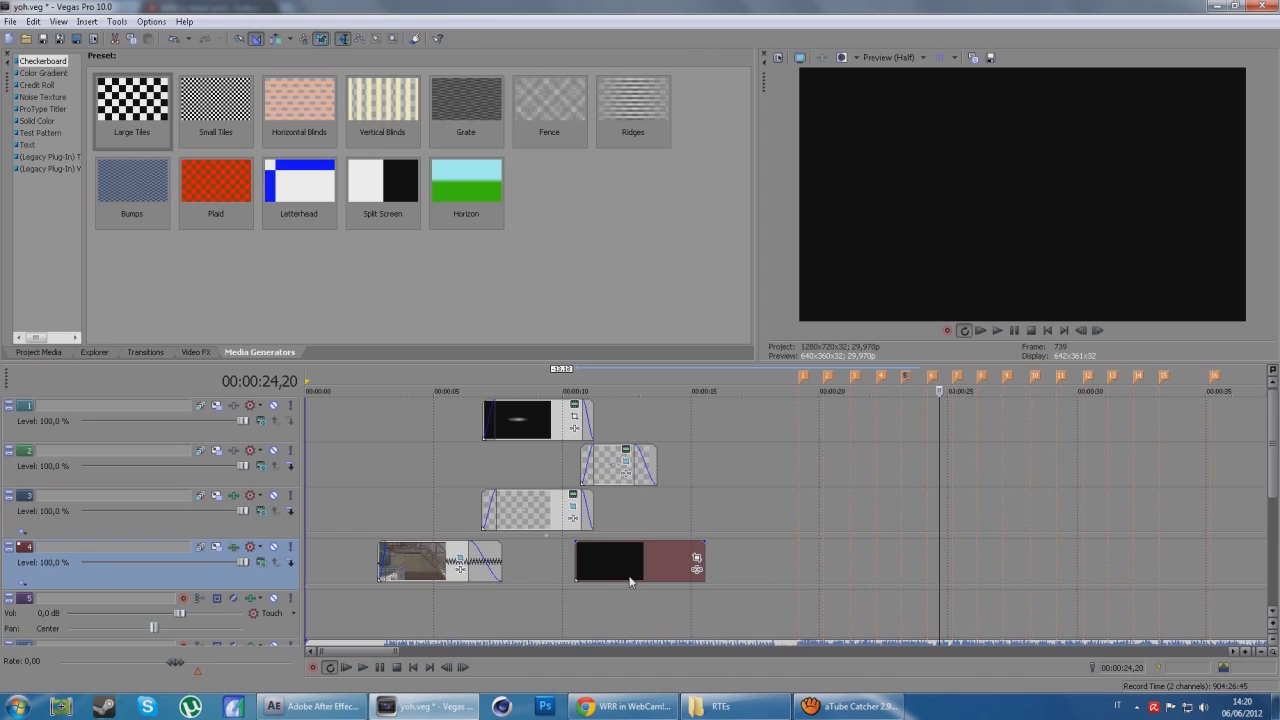
Turn off resampling in the Cinematica 1wiggle clip's properties
{"action": "left_click_drag", "start_coordinate": [712, 547], "coordinate": [708, 546]}
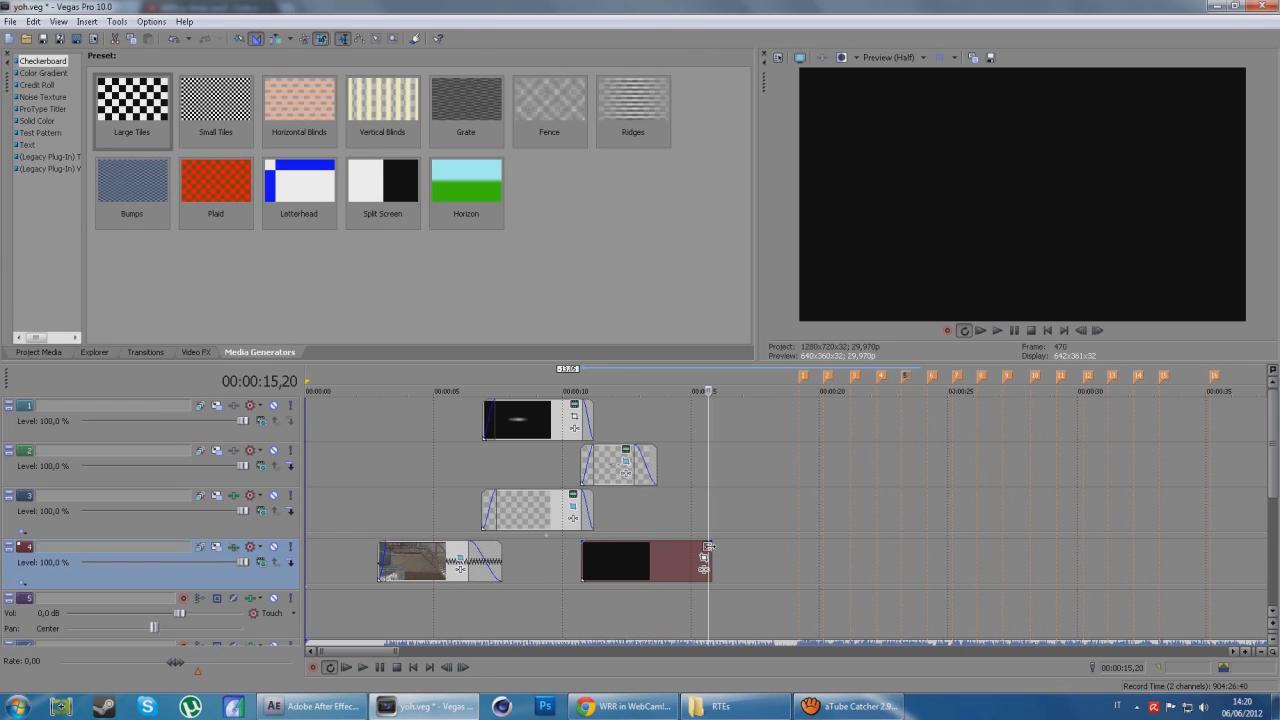
{"action": "left_click", "coordinate": [700, 552]}
{"action": "right_click", "coordinate": [655, 548]}
{"action": "left_click", "coordinate": [662, 542]}
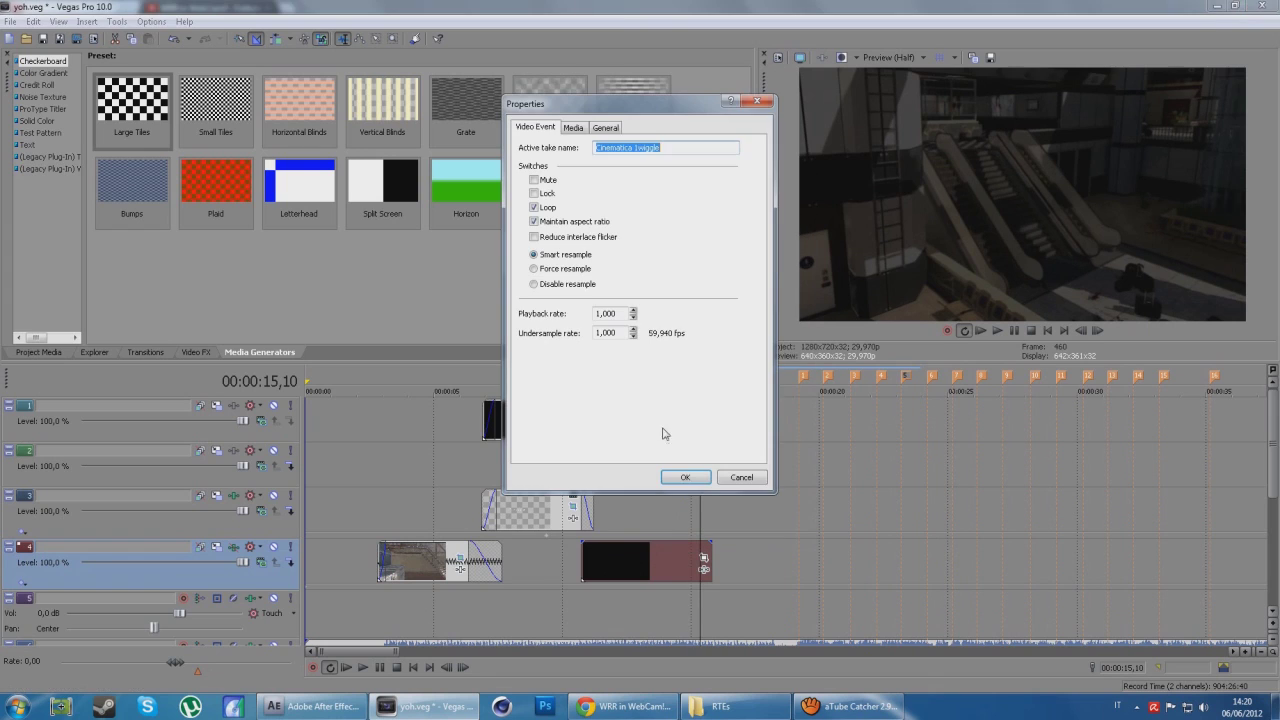
{"action": "left_click", "coordinate": [566, 284]}
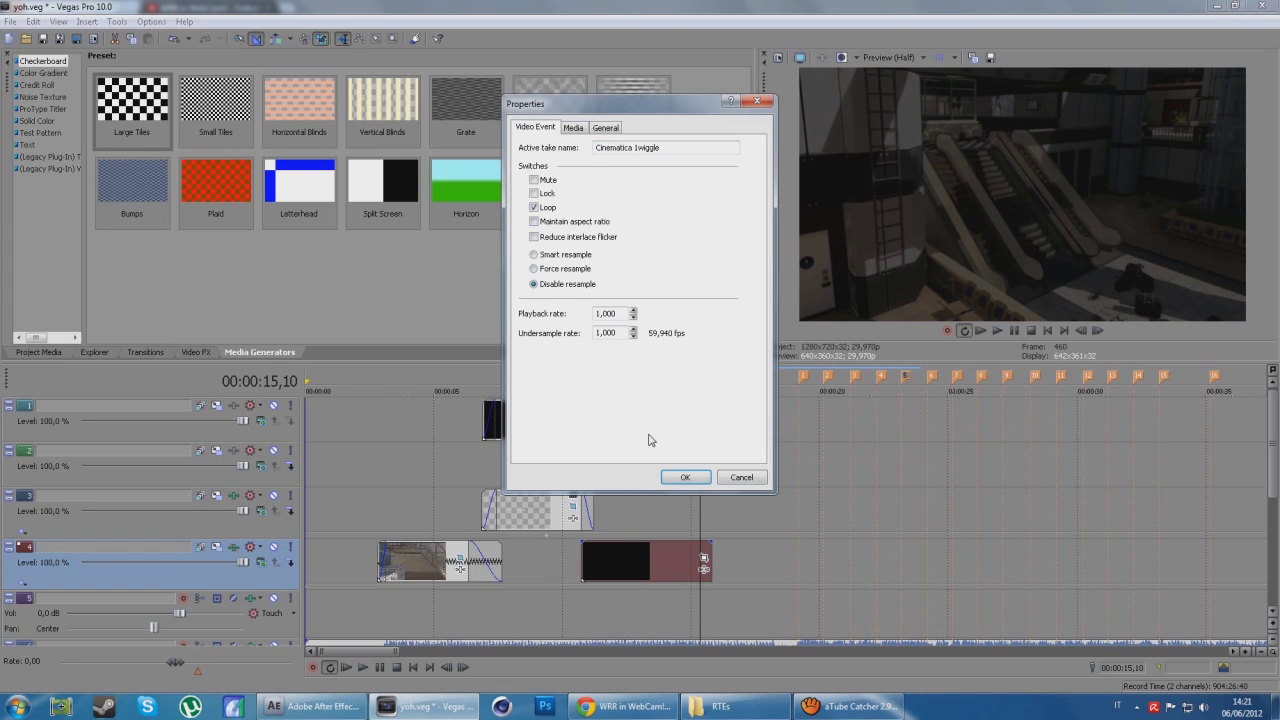
{"action": "left_click", "coordinate": [696, 478]}
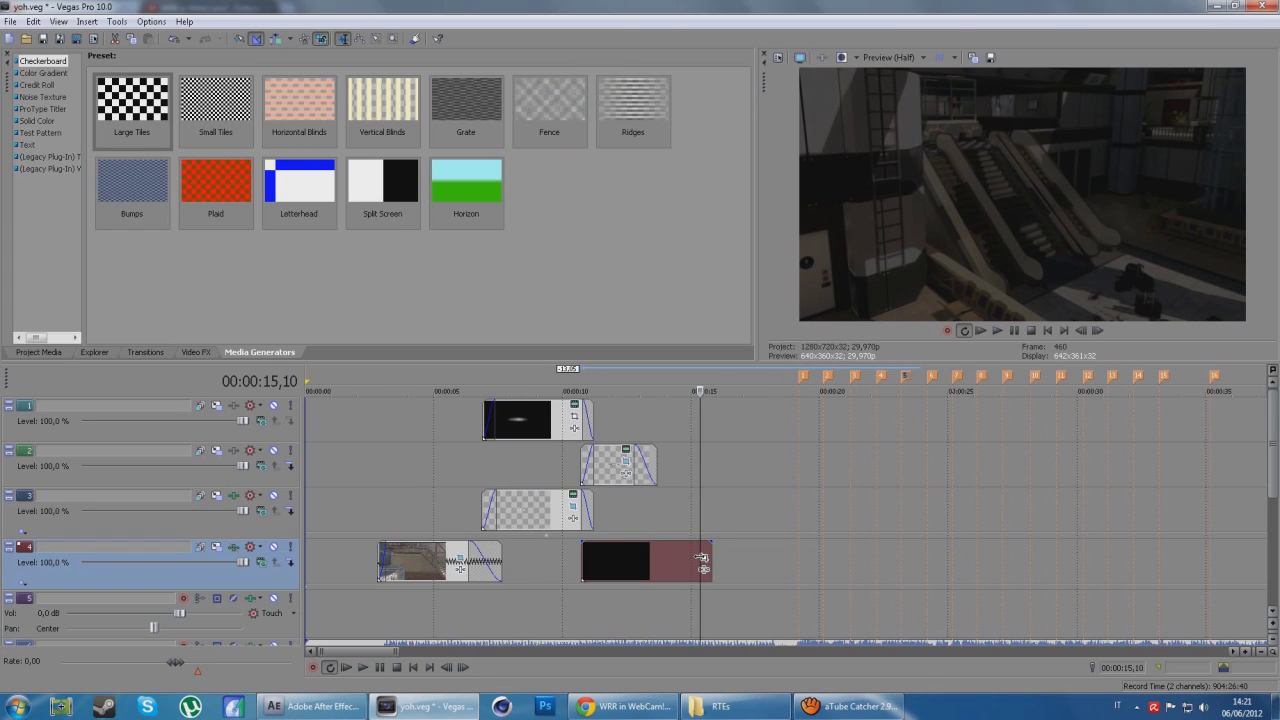
Tilt the clip's pan/crop framing to 13.5° and shrink the frame to zoom in slightly
{"action": "left_click", "coordinate": [702, 557]}
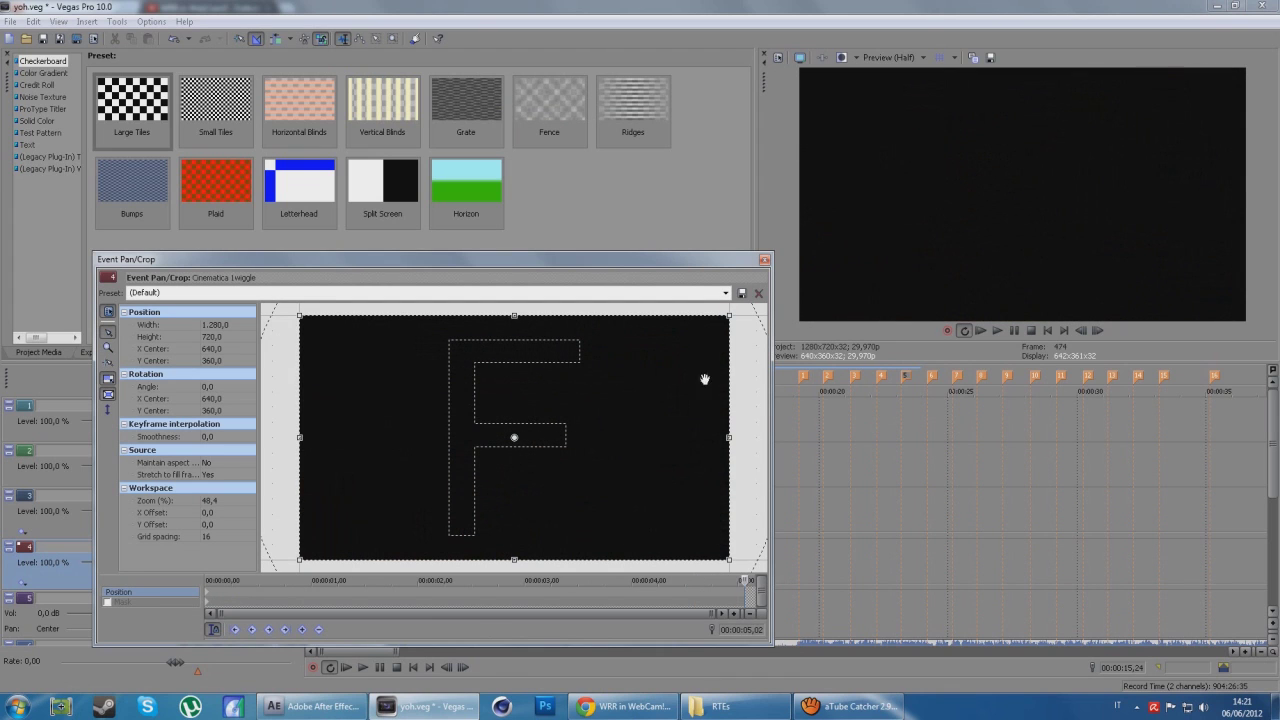
{"action": "mouse_move", "coordinate": [727, 318]}
{"action": "left_mouse_down"}
{"action": "mouse_move", "coordinate": [661, 353]}
{"action": "mouse_move", "coordinate": [698, 481]}
{"action": "left_mouse_up"}
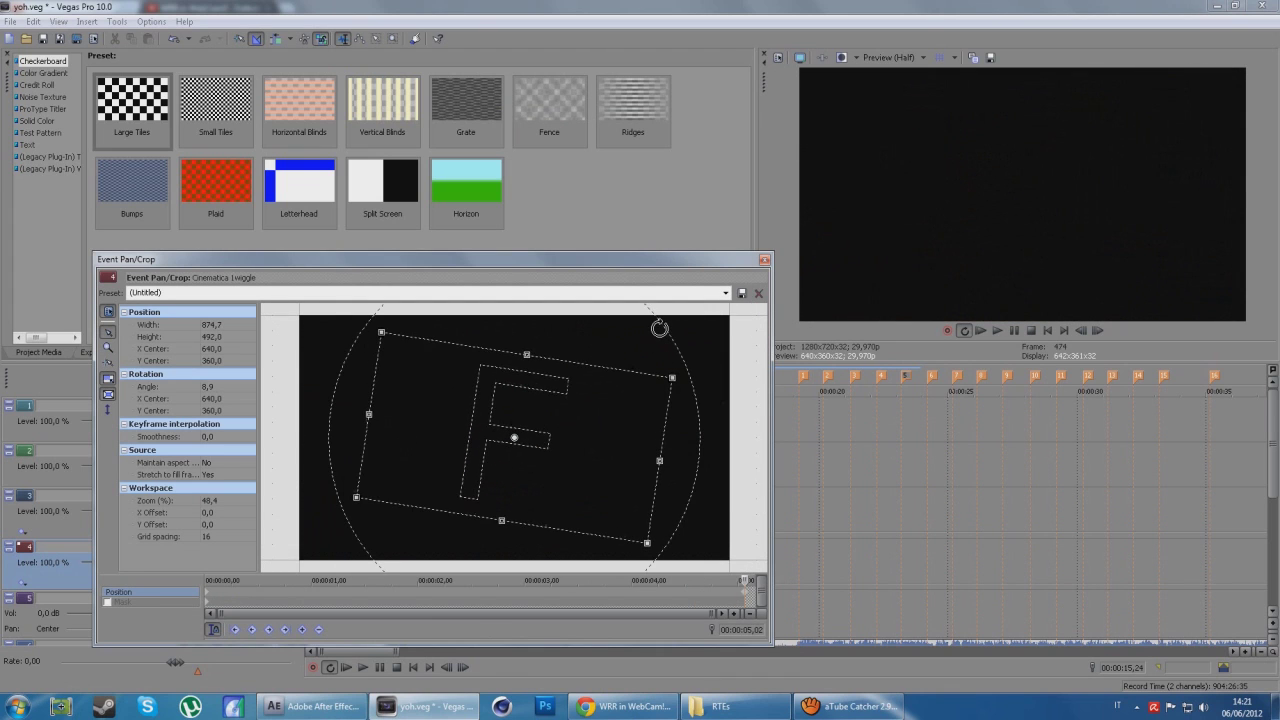
{"action": "mouse_move", "coordinate": [626, 359]}
{"action": "left_mouse_down"}
{"action": "mouse_move", "coordinate": [730, 567]}
{"action": "mouse_move", "coordinate": [410, 580]}
{"action": "left_mouse_up"}
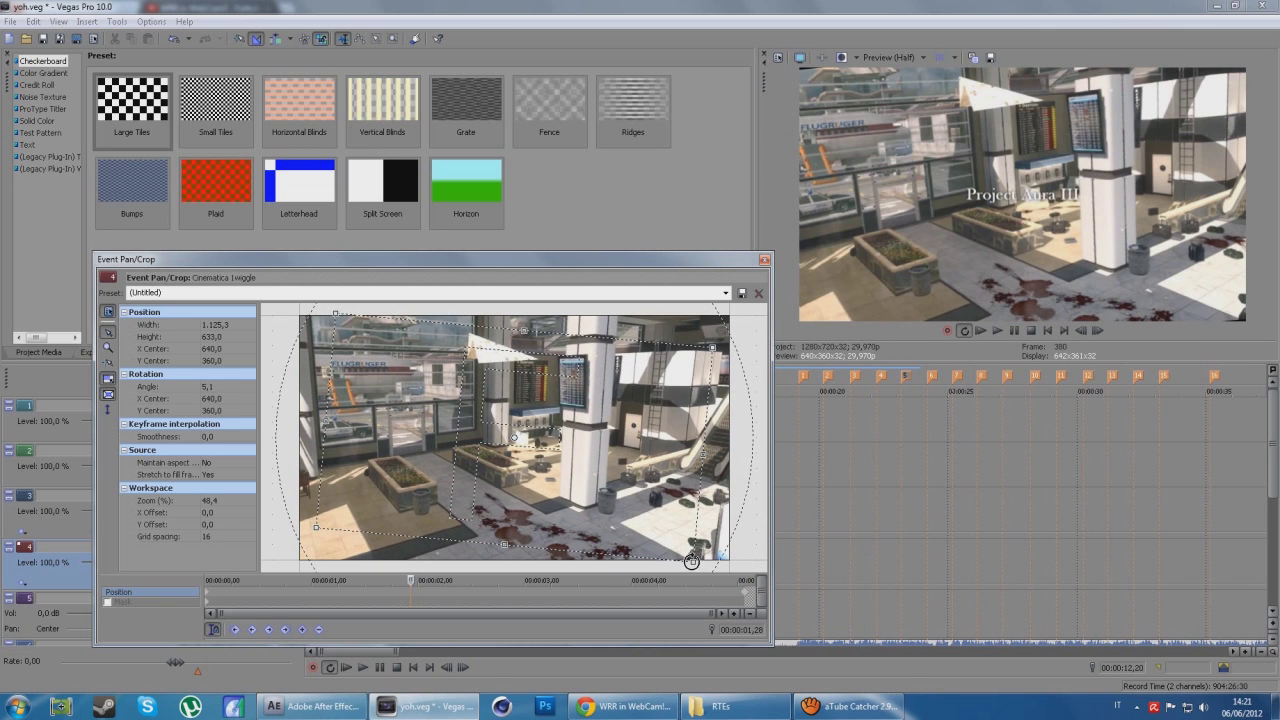
{"action": "left_click_drag", "start_coordinate": [691, 561], "coordinate": [688, 556]}
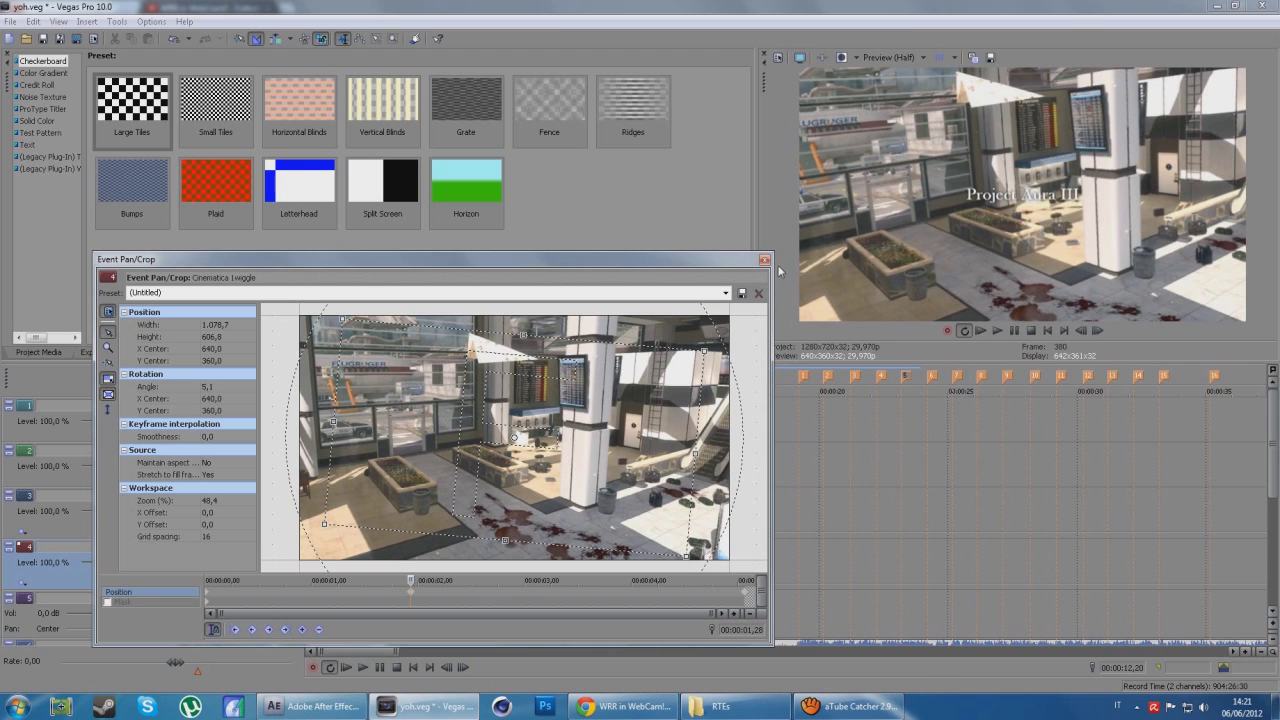
{"action": "left_click", "coordinate": [765, 260]}
Delete the first clip on track 4, leaving the cursor at 00:00:02,24
{"action": "left_click", "coordinate": [423, 582]}
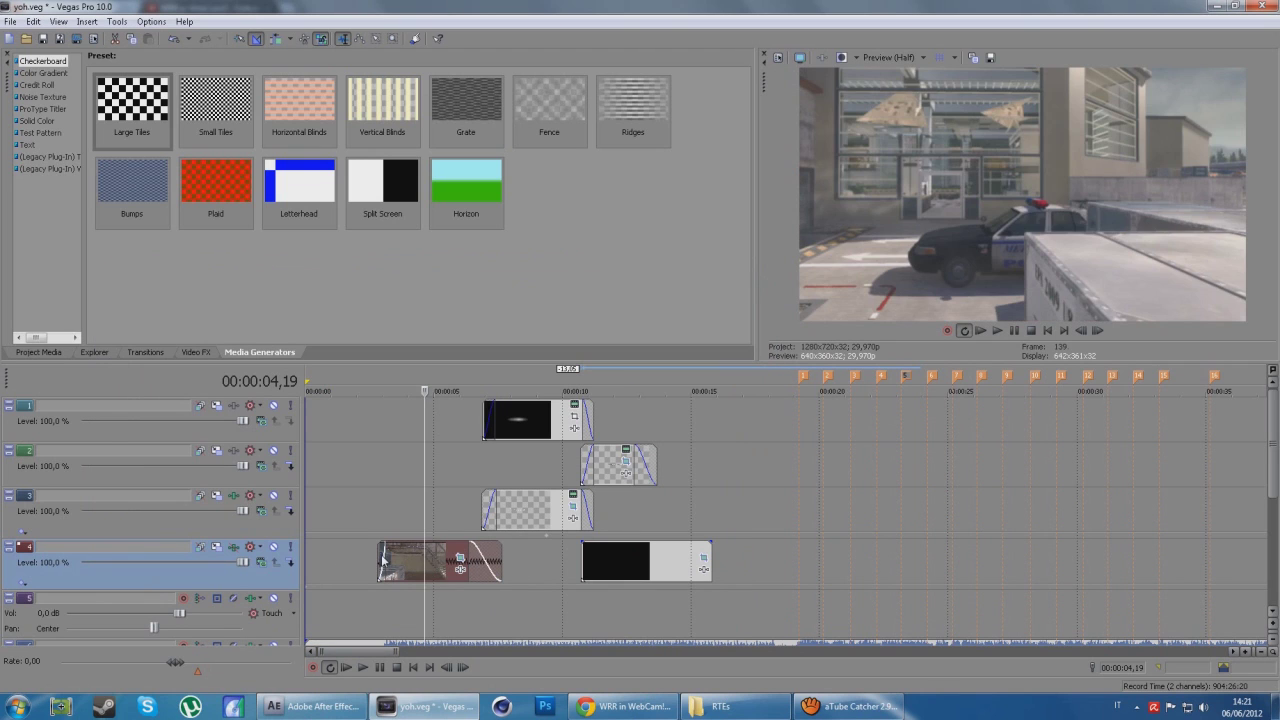
{"action": "left_click", "coordinate": [378, 560]}
{"action": "key", "text": "Delete"}
Place Cinematica 2wiggle from the RTEs folder on track 4 at 00:00:02,24
{"action": "left_click", "coordinate": [720, 706]}
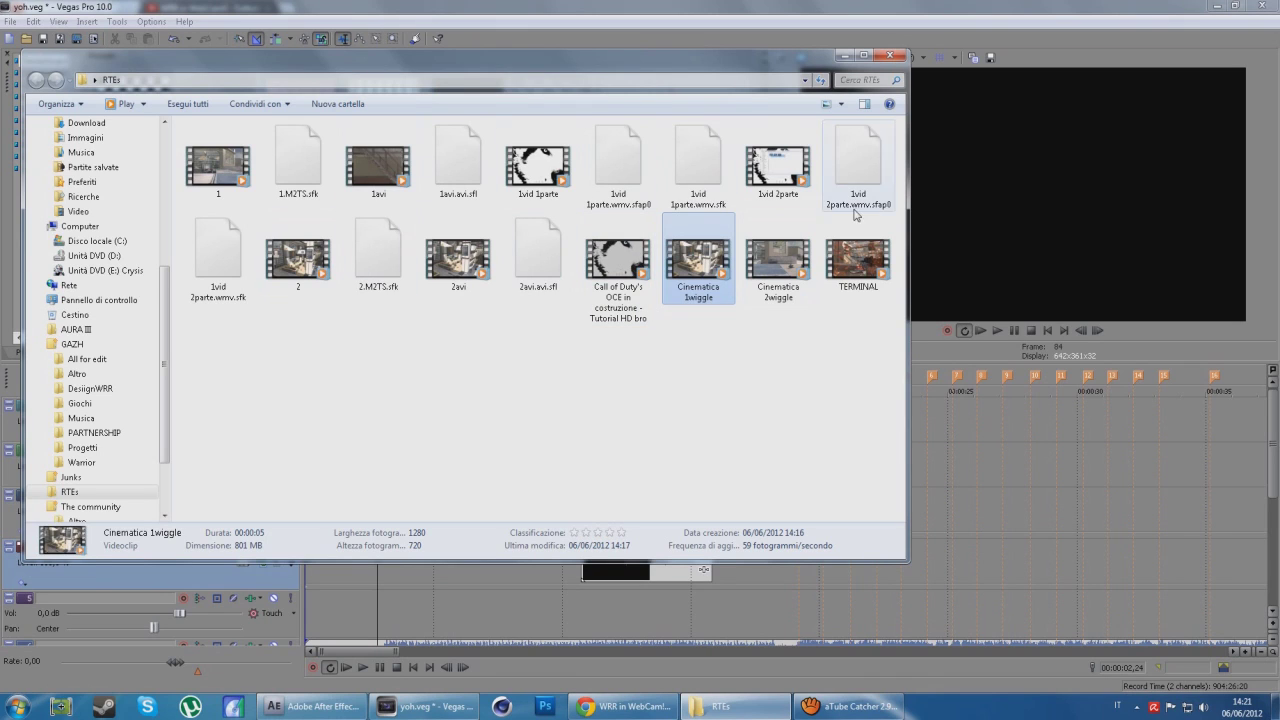
{"action": "left_click_drag", "start_coordinate": [778, 262], "coordinate": [585, 588]}
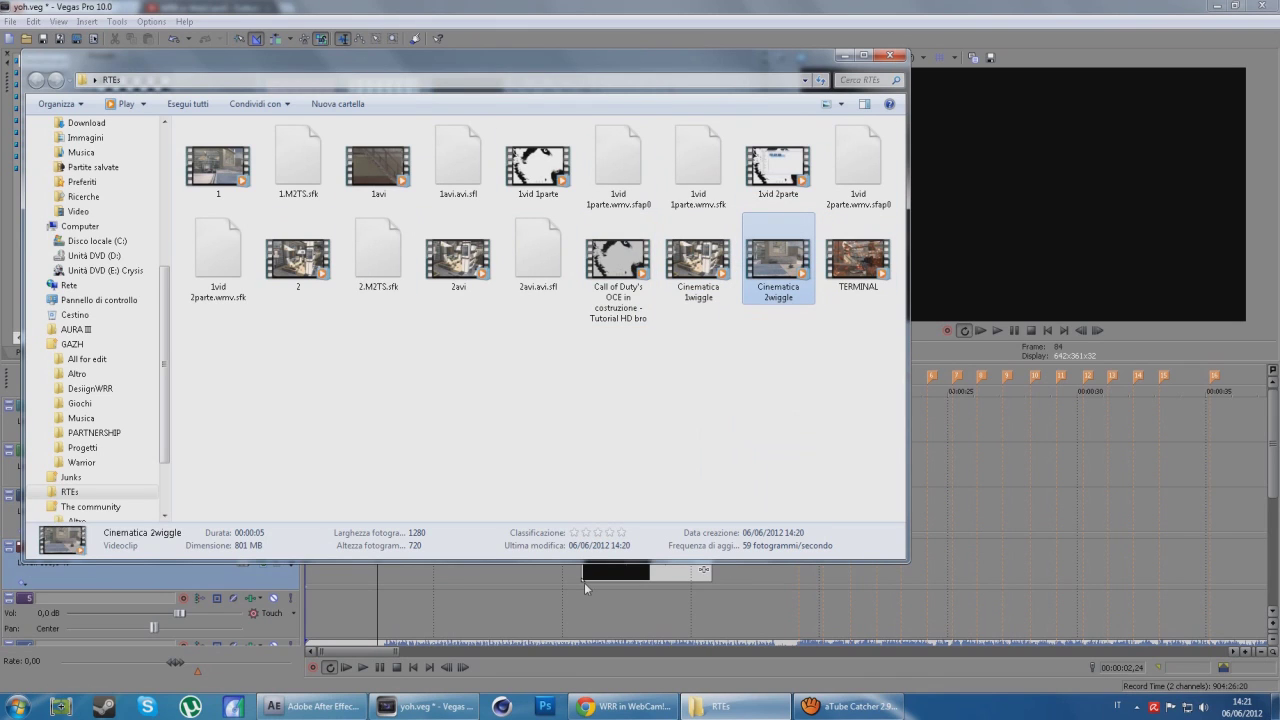
{"action": "left_click_drag", "start_coordinate": [383, 572], "coordinate": [383, 572]}
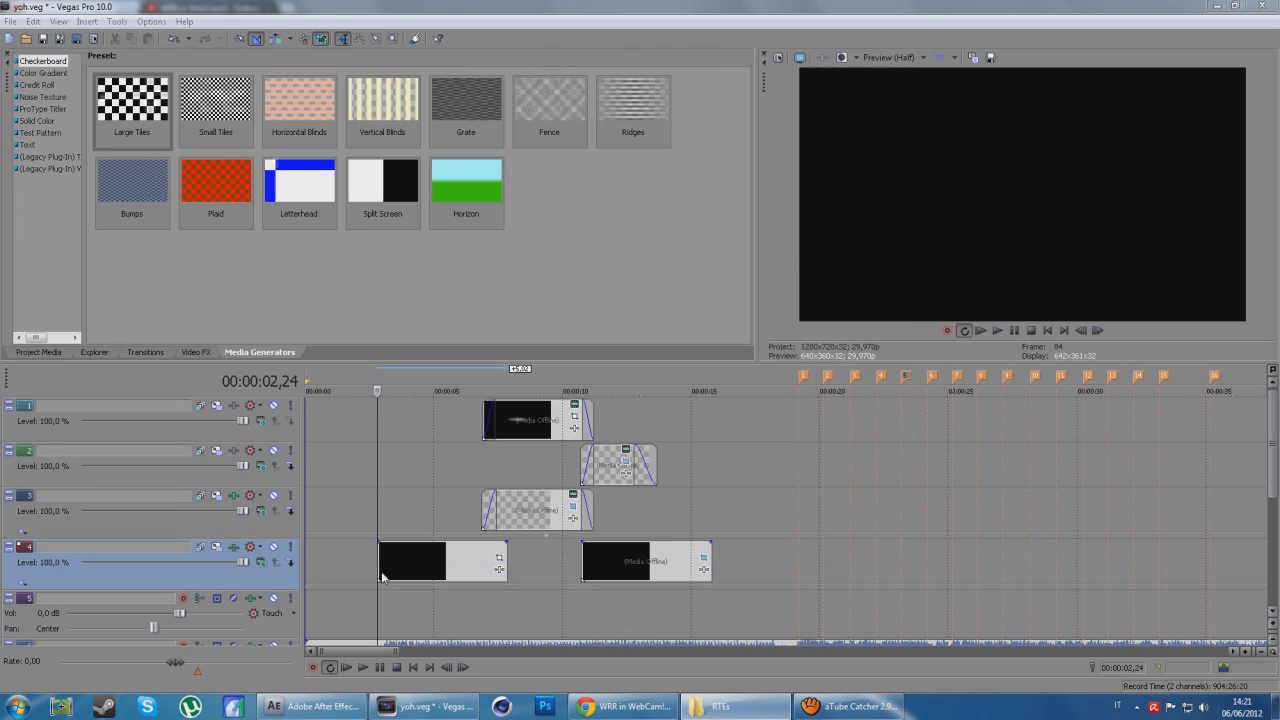
Move the cursor to about 7.8 seconds and review the Cinematica 2wiggle clip's properties
{"action": "left_click", "coordinate": [505, 555]}
{"action": "scroll", "coordinate": [530, 560], "scroll_direction": "up", "scroll_amount": 5}
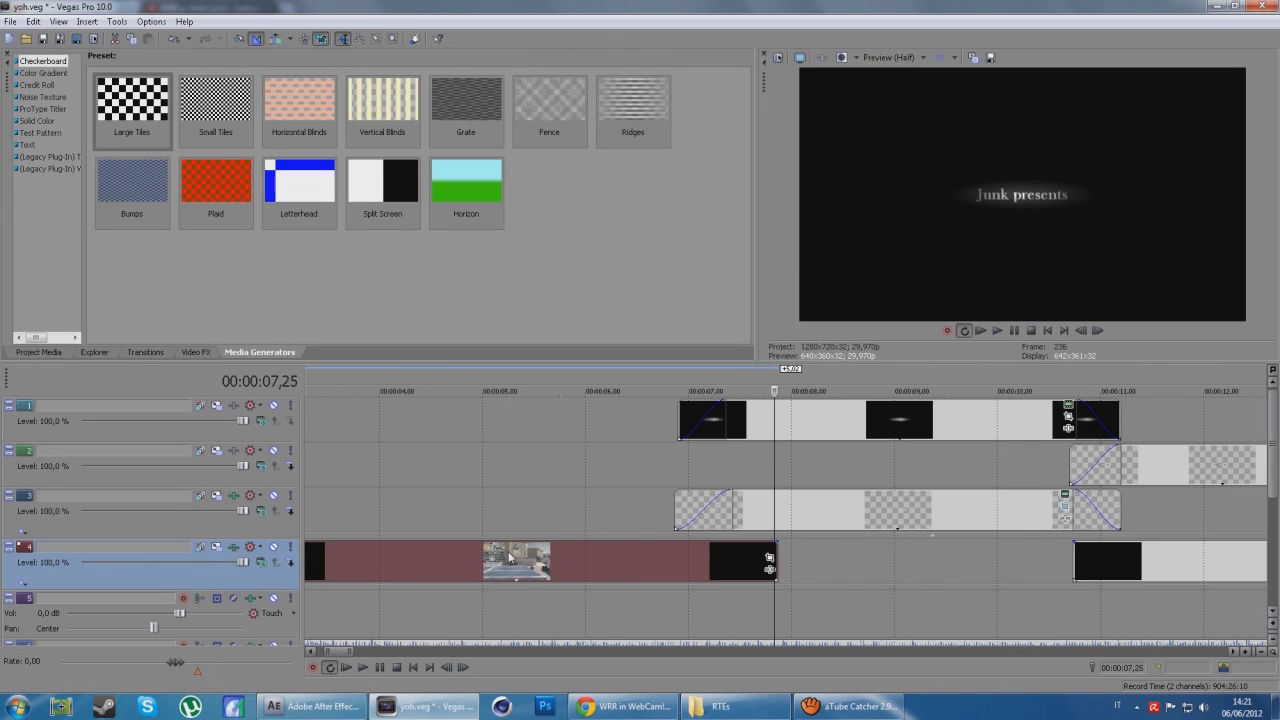
{"action": "key", "text": "Left"}
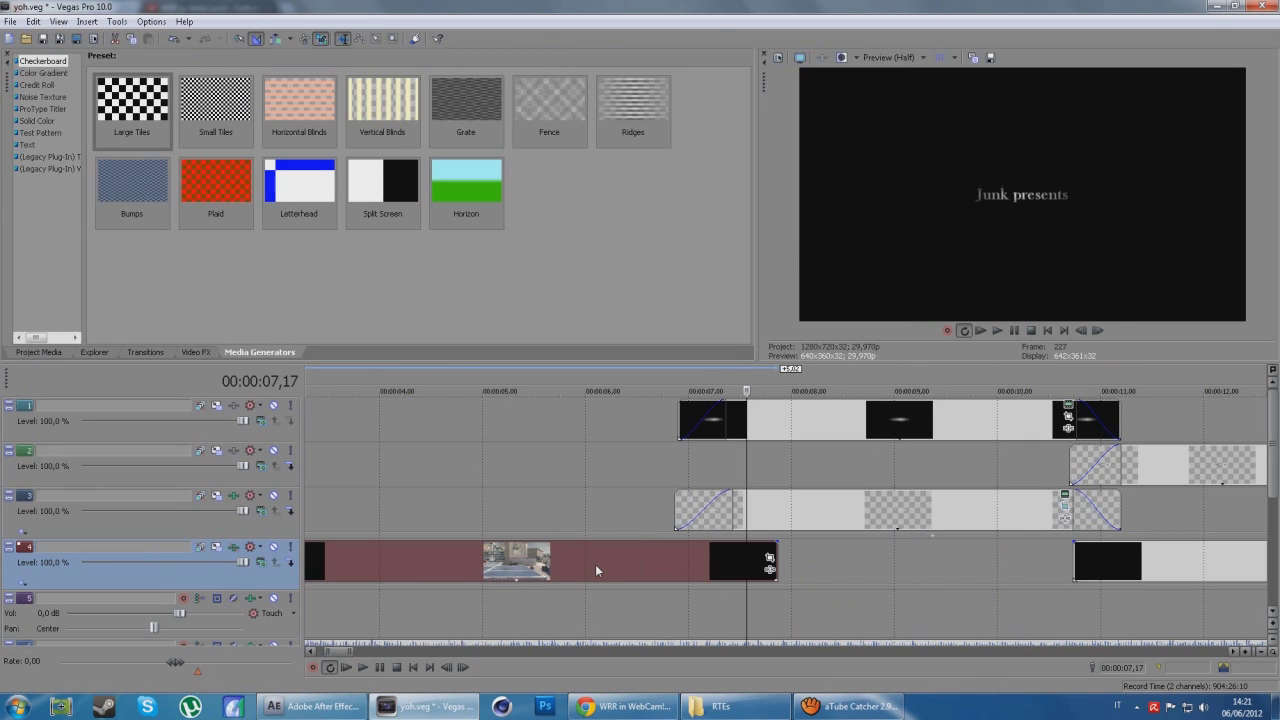
{"action": "right_click", "coordinate": [588, 571]}
{"action": "left_click", "coordinate": [628, 551]}
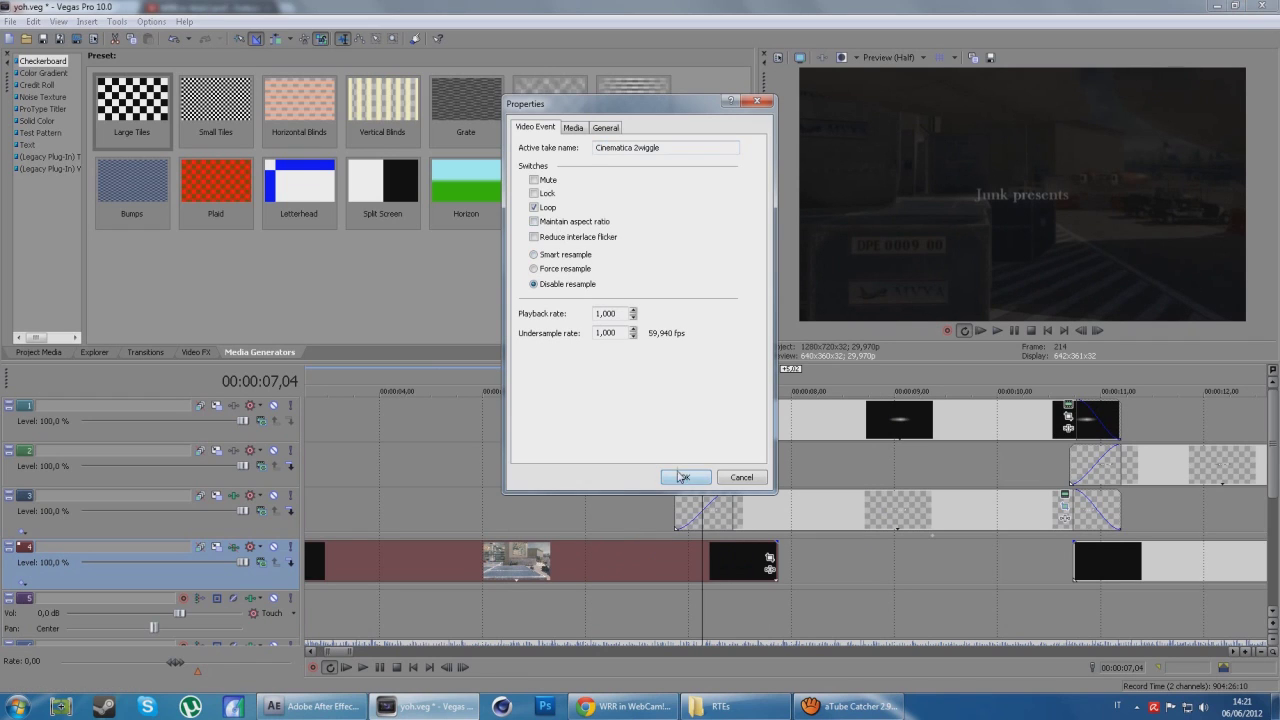
{"action": "left_click", "coordinate": [680, 477]}
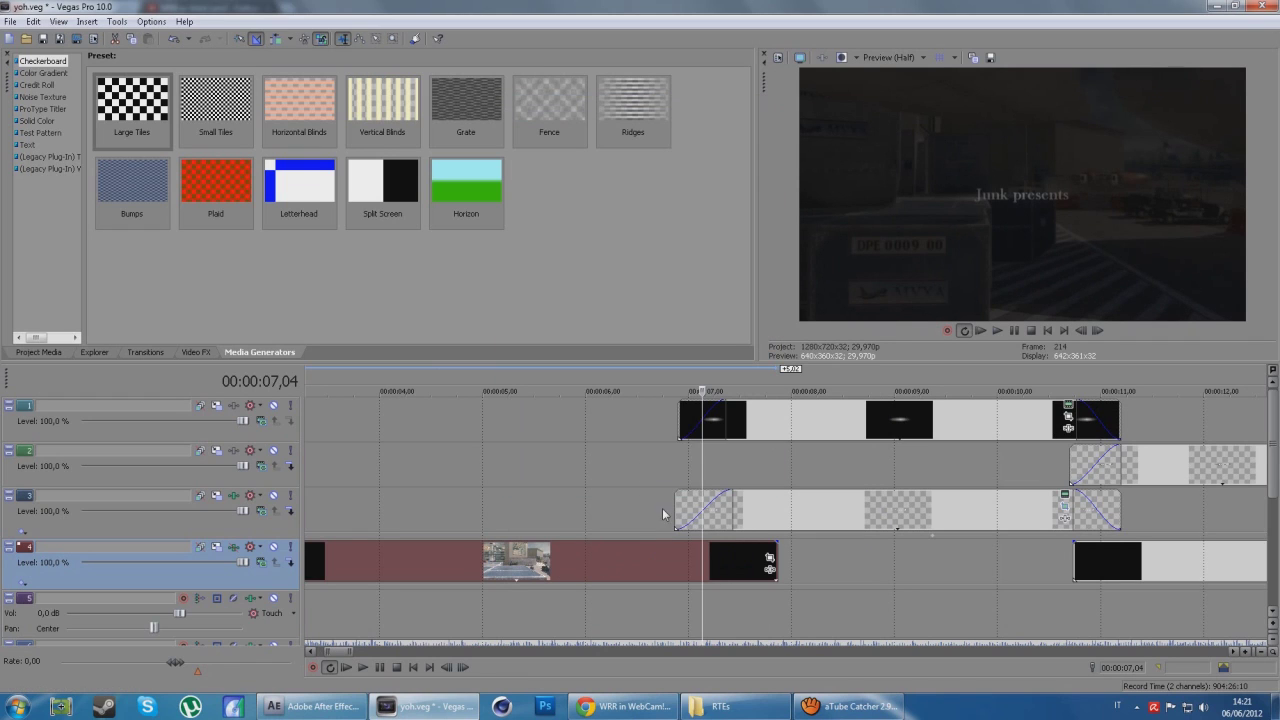
Keyframe the pan/crop: tilt −11.3° and zoom out at the end, zoom in at 00:00:01,27
{"action": "left_click", "coordinate": [771, 563]}
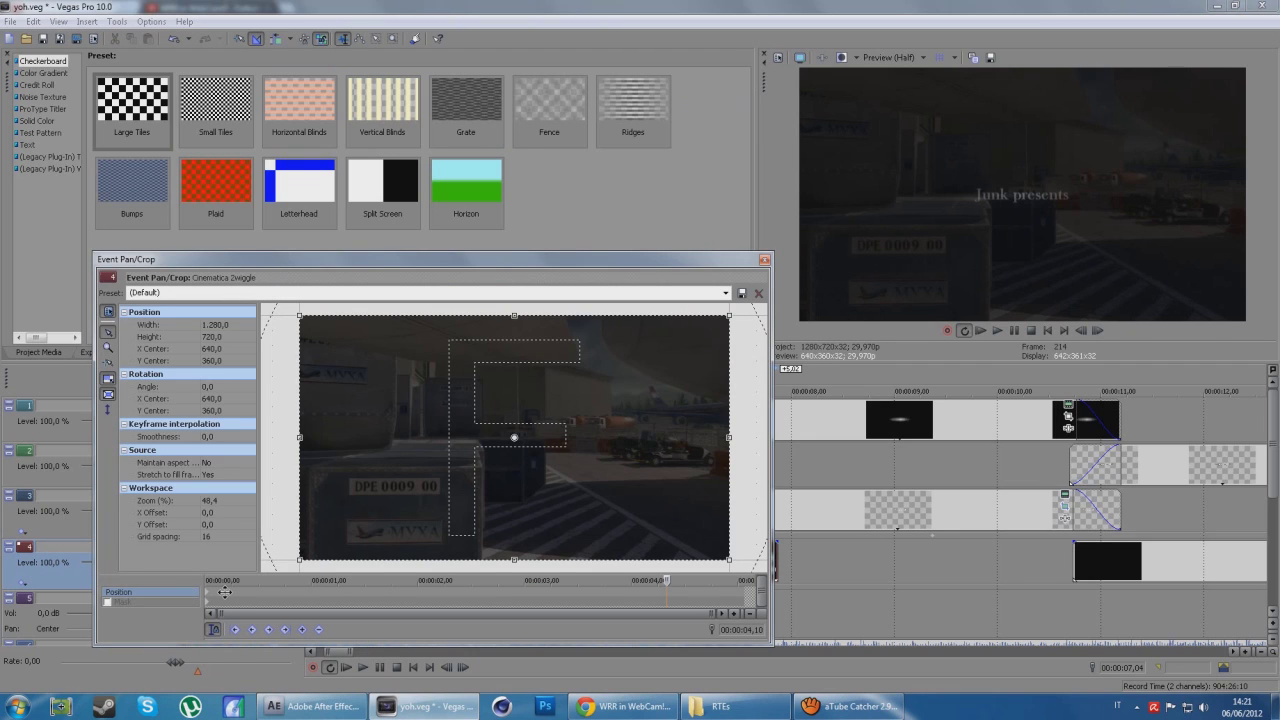
{"action": "mouse_move", "coordinate": [672, 577]}
{"action": "left_mouse_down"}
{"action": "mouse_move", "coordinate": [743, 580]}
{"action": "mouse_move", "coordinate": [648, 482]}
{"action": "left_mouse_up"}
{"action": "left_click_drag", "start_coordinate": [530, 349], "coordinate": [513, 338]}
{"action": "left_click_drag", "start_coordinate": [636, 332], "coordinate": [655, 320]}
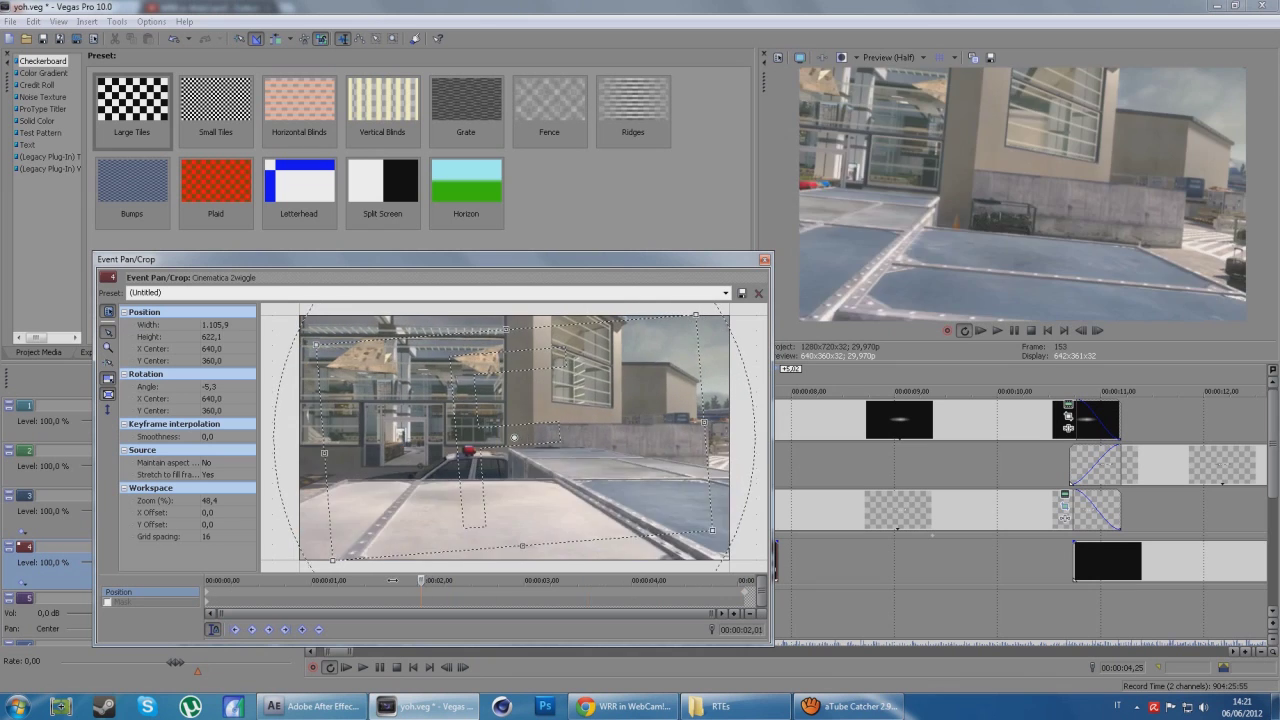
{"action": "left_click_drag", "start_coordinate": [745, 581], "coordinate": [407, 581]}
{"action": "left_click_drag", "start_coordinate": [334, 563], "coordinate": [167, 590]}
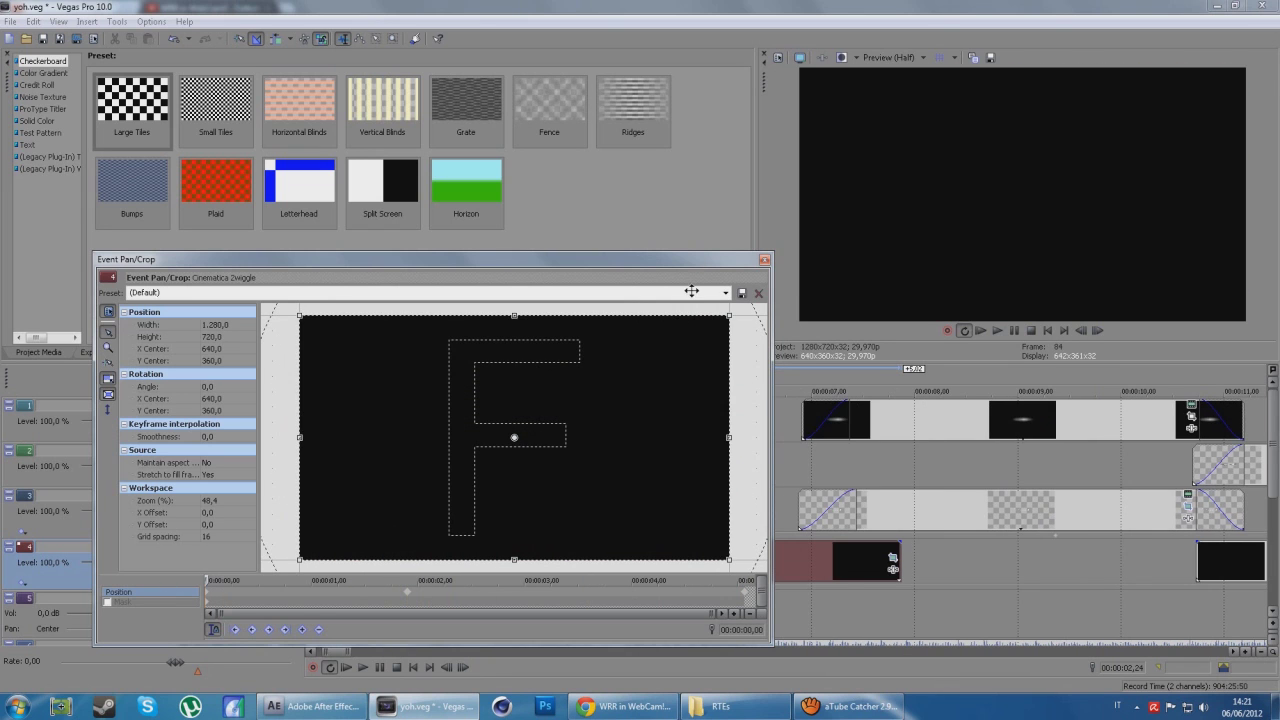
{"action": "left_click", "coordinate": [764, 260]}
Insert a new empty video track at the top of the timeline
{"action": "right_click", "coordinate": [675, 469]}
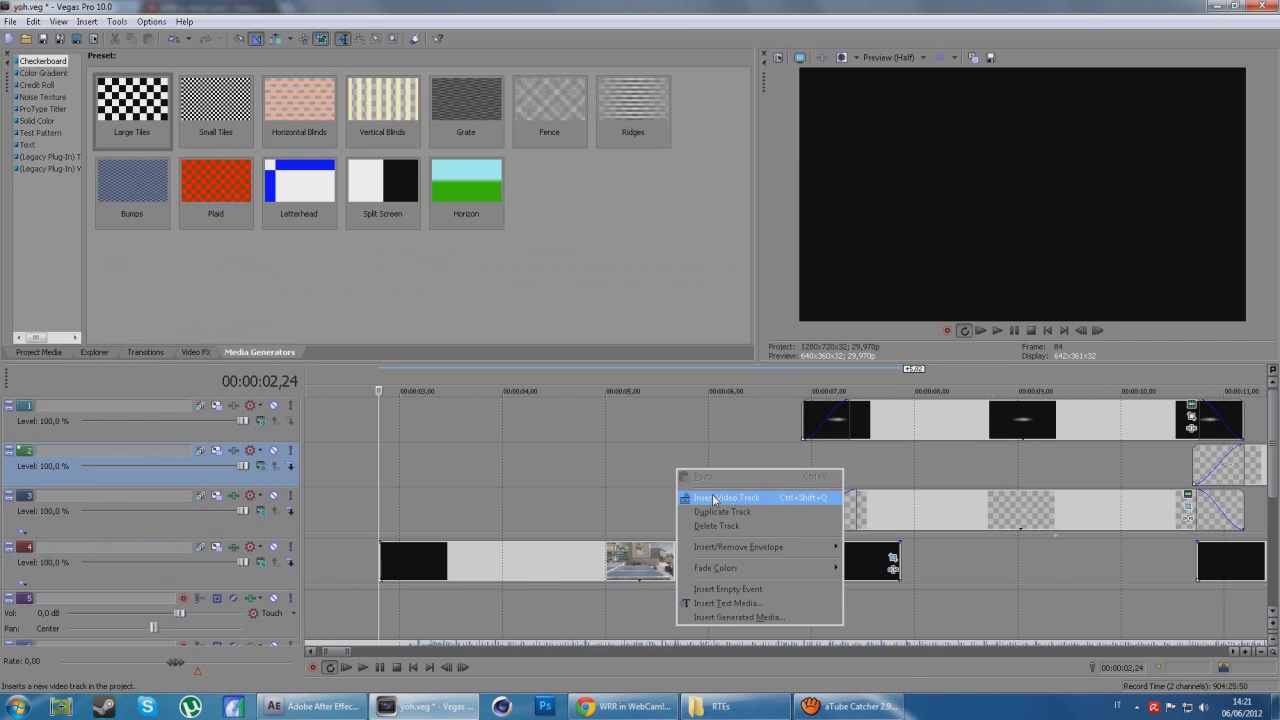
{"action": "left_click", "coordinate": [712, 492]}
{"action": "scroll", "coordinate": [230, 483], "scroll_direction": "down", "scroll_amount": 5}
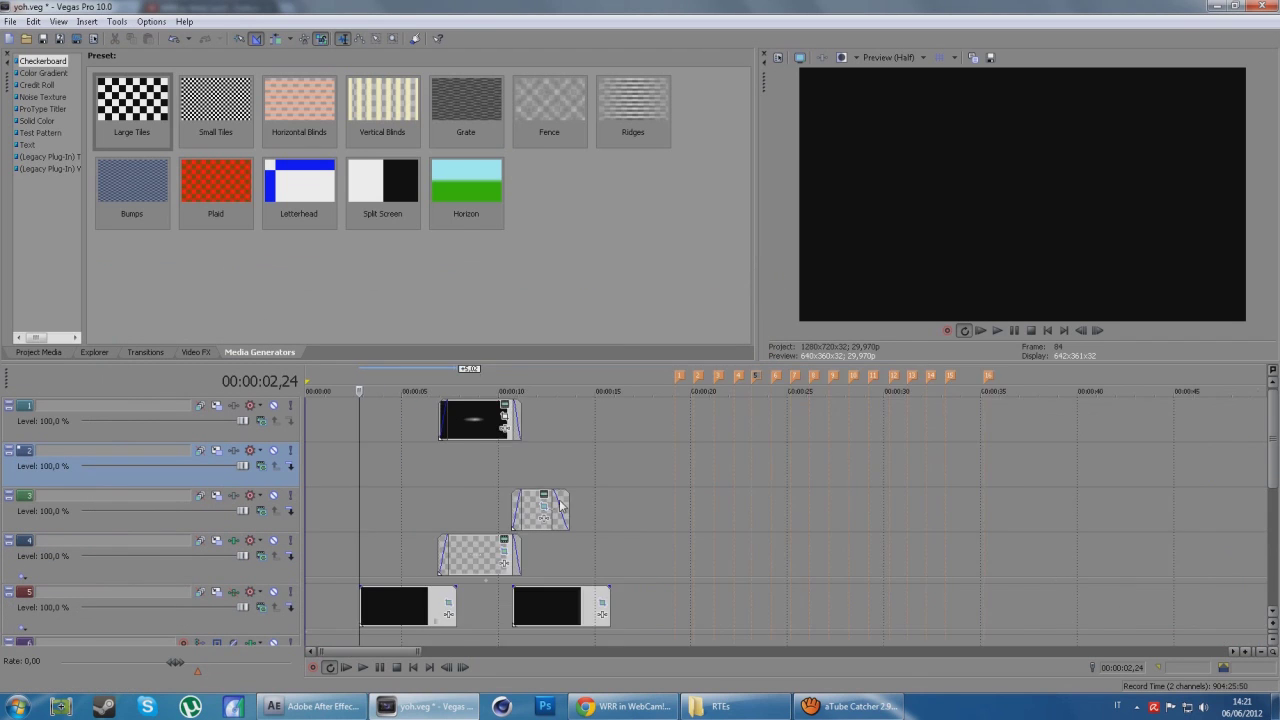
{"action": "scroll", "coordinate": [260, 488], "scroll_direction": "down", "scroll_amount": 3}
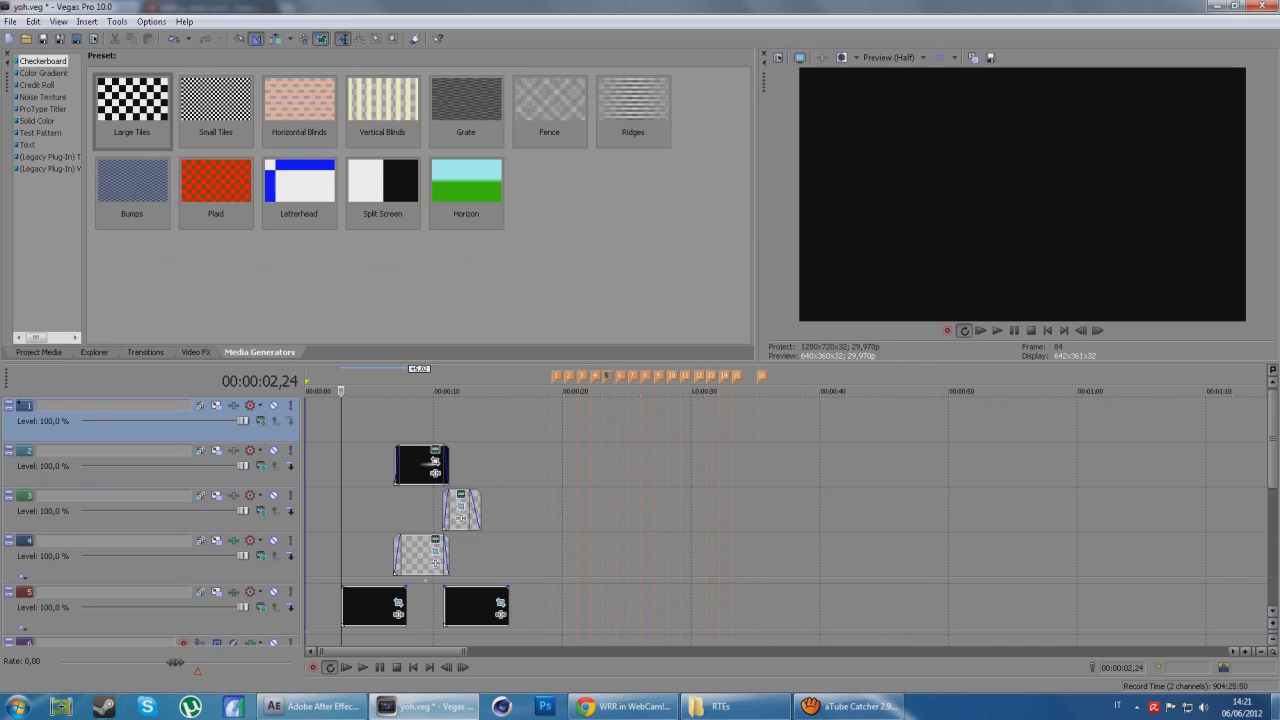
Place the Black-border image from the Montage/GHOSTS folder onto track 1
{"action": "left_click", "coordinate": [420, 706]}
{"action": "double_click", "coordinate": [25, 658]}
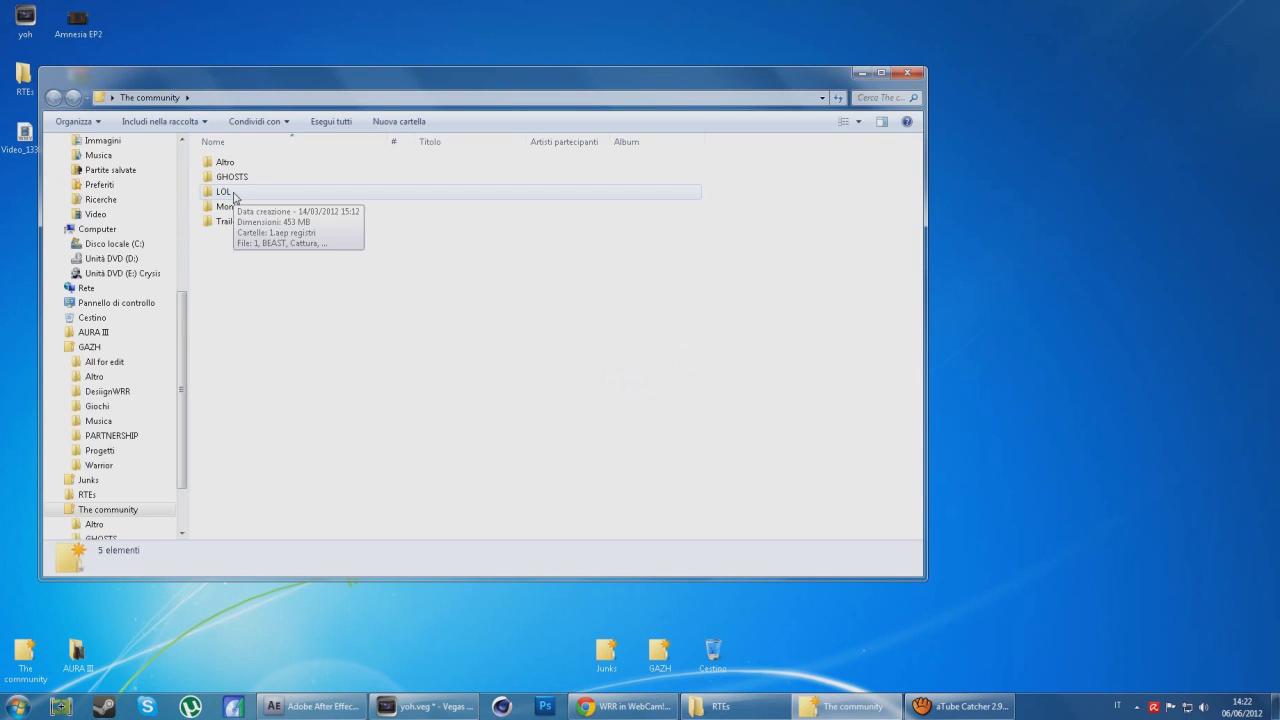
{"action": "left_click", "coordinate": [241, 210]}
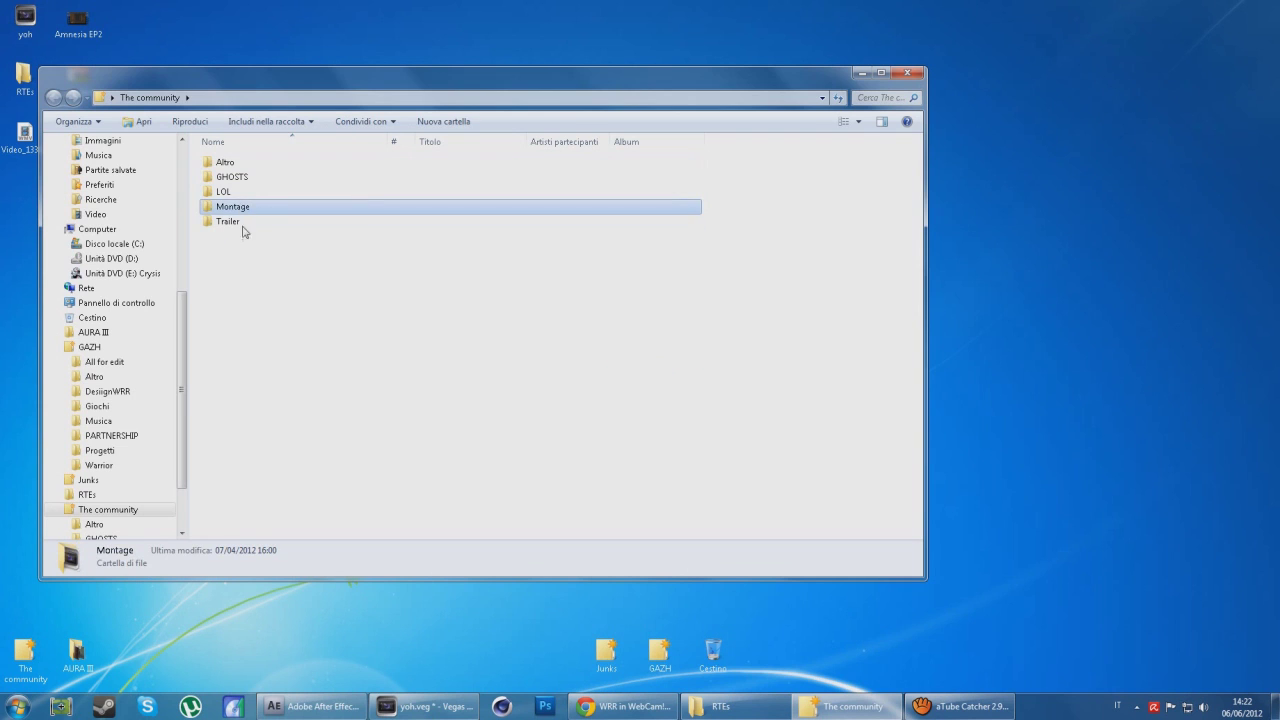
{"action": "double_click", "coordinate": [240, 177]}
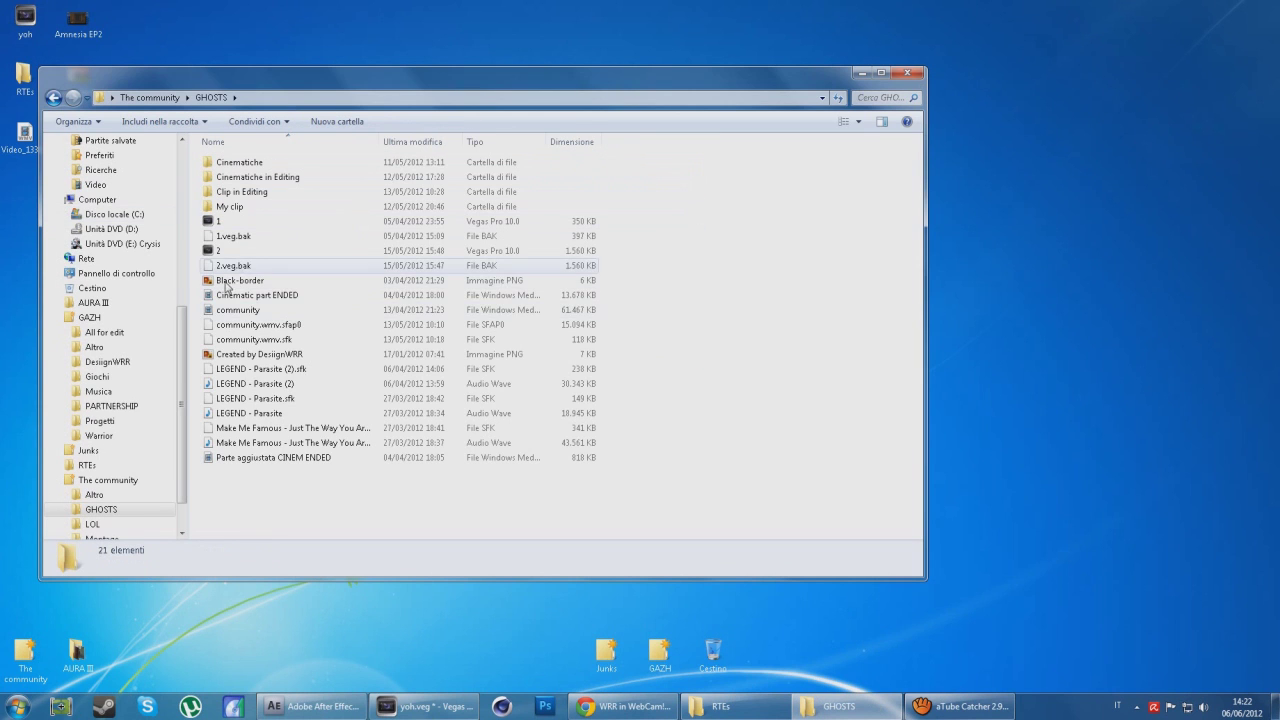
{"action": "mouse_move", "coordinate": [287, 280]}
{"action": "left_mouse_down"}
{"action": "mouse_move", "coordinate": [247, 575]}
{"action": "mouse_move", "coordinate": [365, 418]}
{"action": "left_mouse_up"}
{"action": "left_click", "coordinate": [371, 608]}
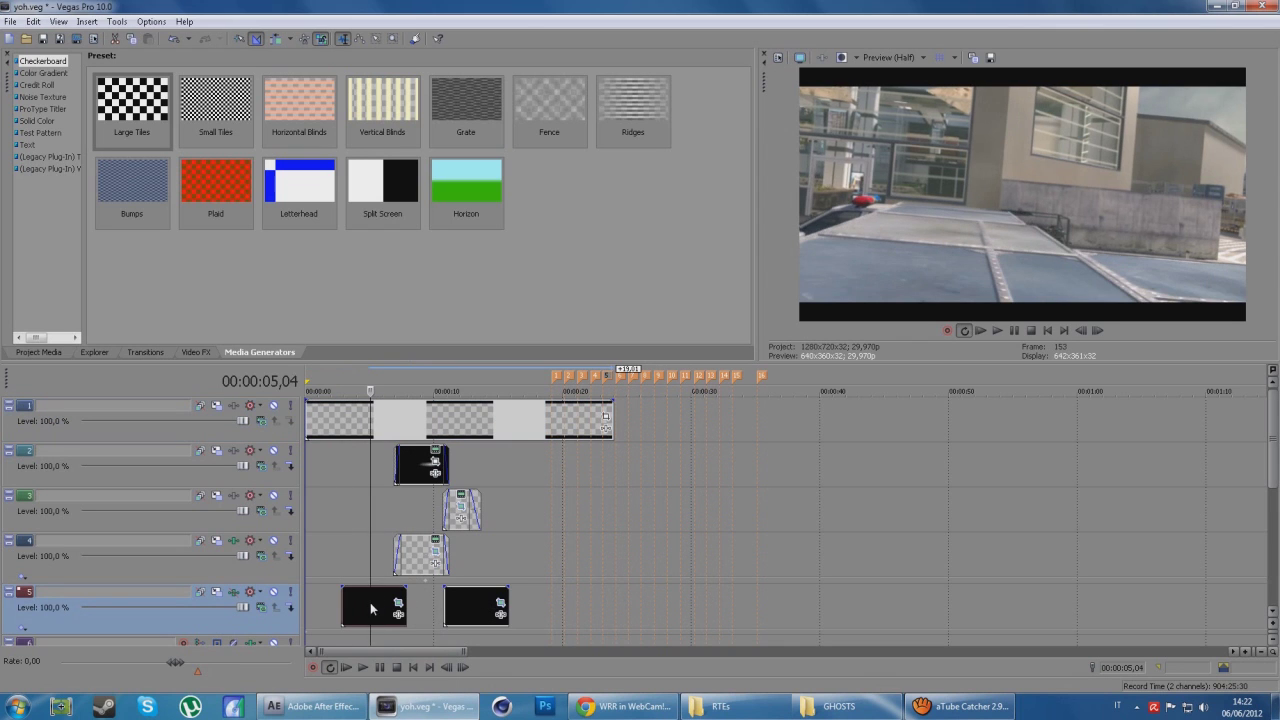
Shrink Black-border's pan/crop to 1,213.8 × 682.8 to thicken the bars, then mute track 1
{"action": "left_click", "coordinate": [605, 416]}
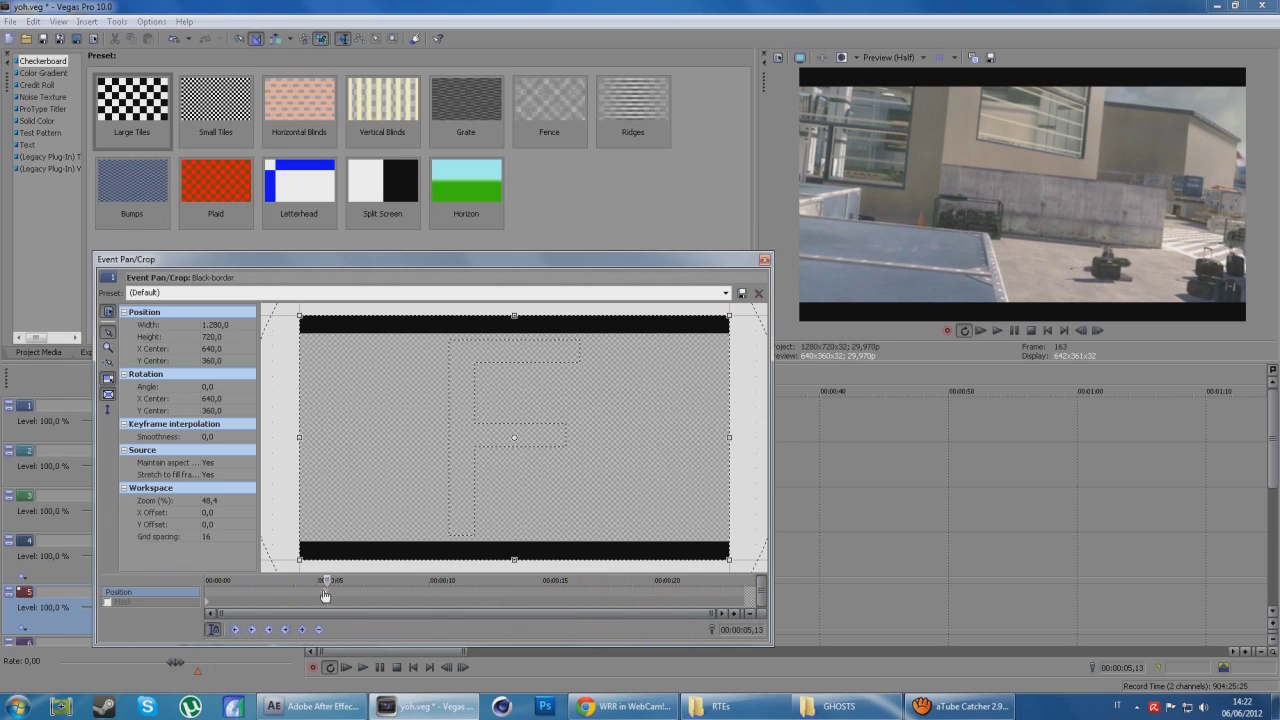
{"action": "left_click_drag", "start_coordinate": [299, 316], "coordinate": [310, 322]}
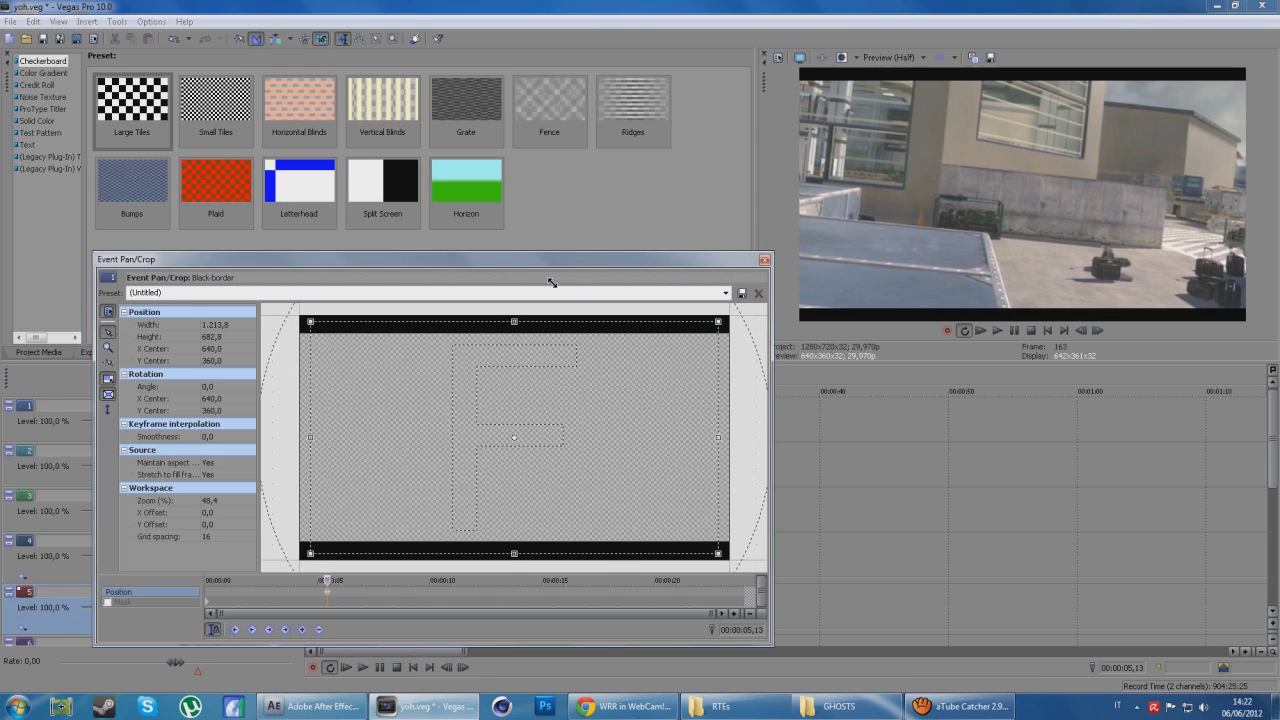
{"action": "left_click", "coordinate": [765, 260]}
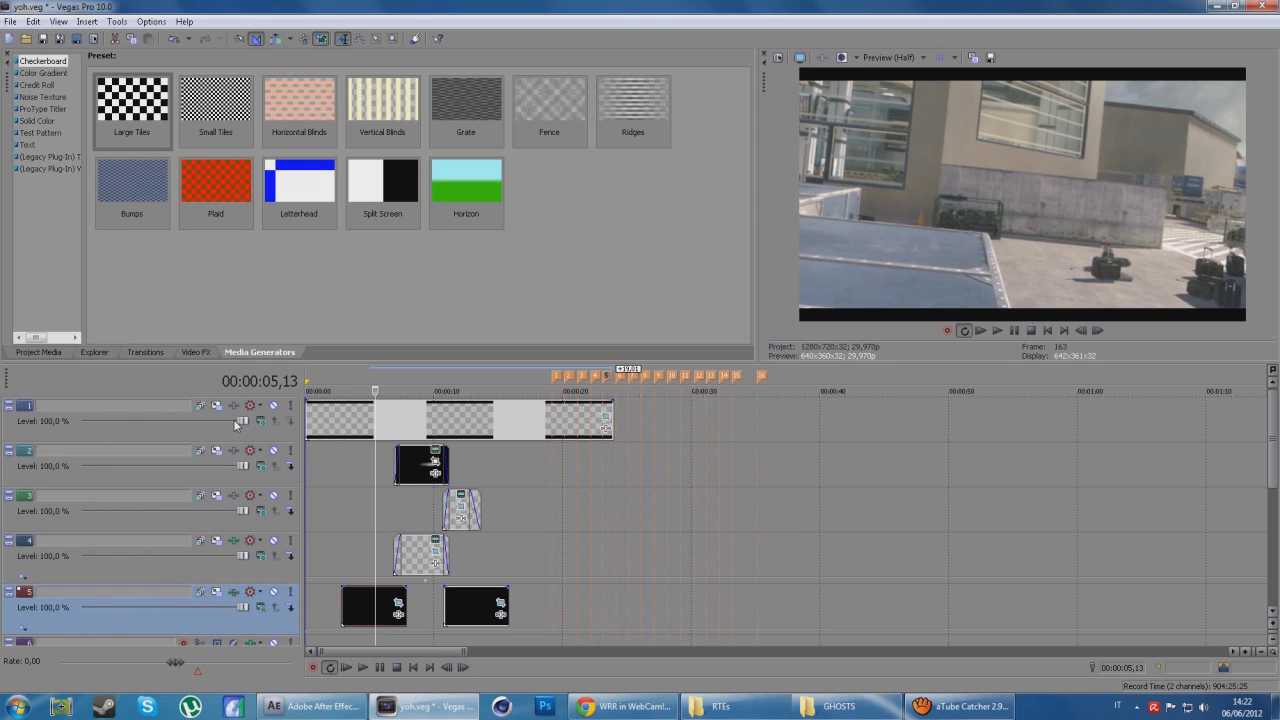
{"action": "left_click", "coordinate": [274, 406]}
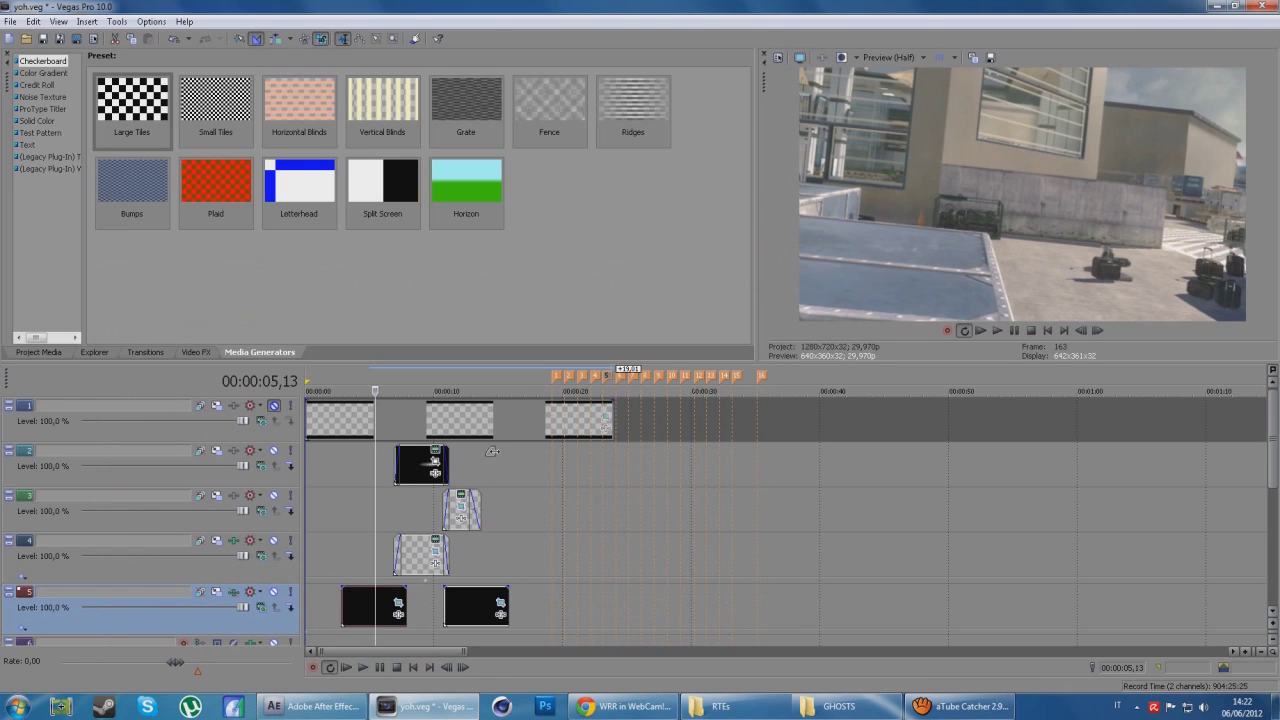
{"action": "left_click", "coordinate": [777, 60]}
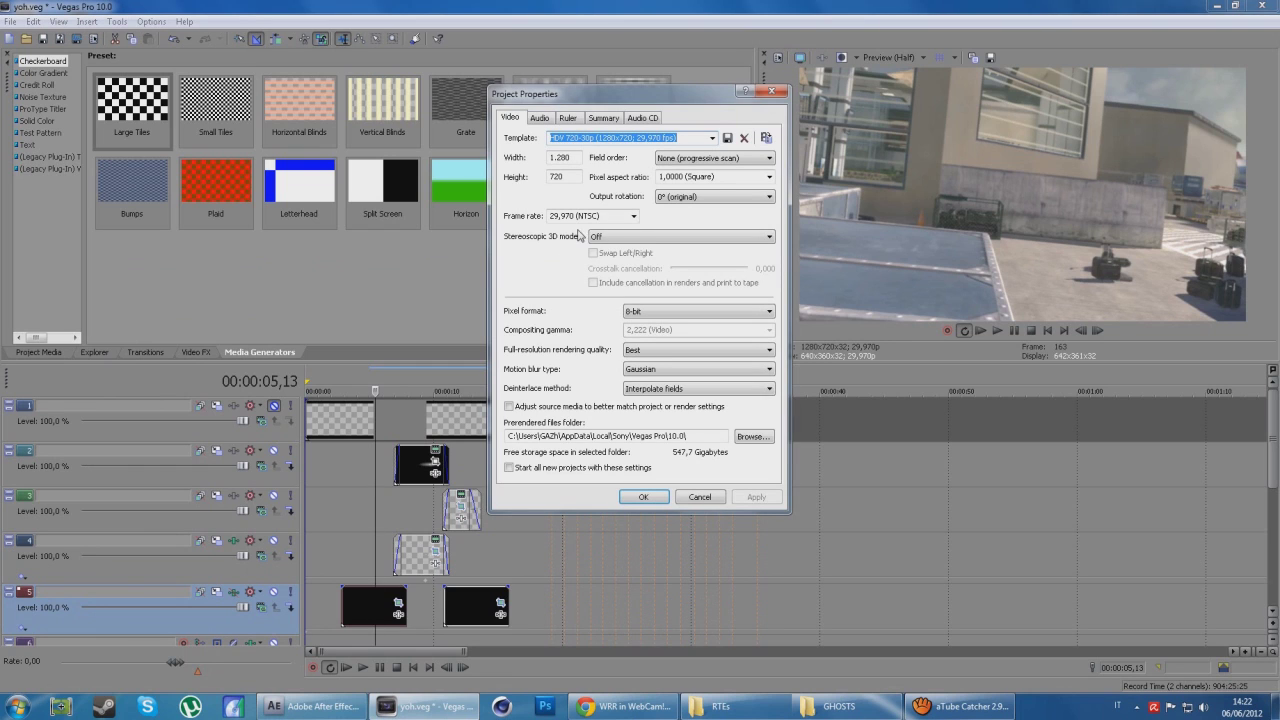
{"action": "left_click", "coordinate": [643, 497]}
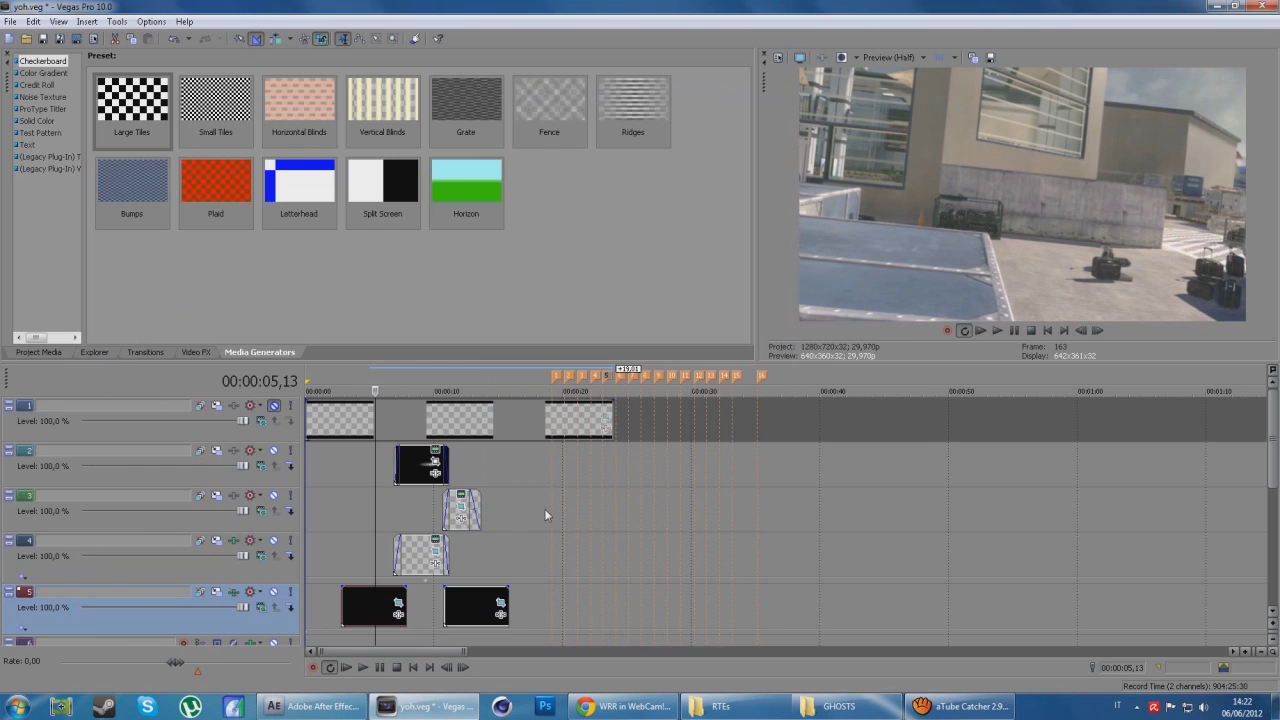
{"action": "scroll", "coordinate": [518, 556], "scroll_direction": "up", "scroll_amount": 2}
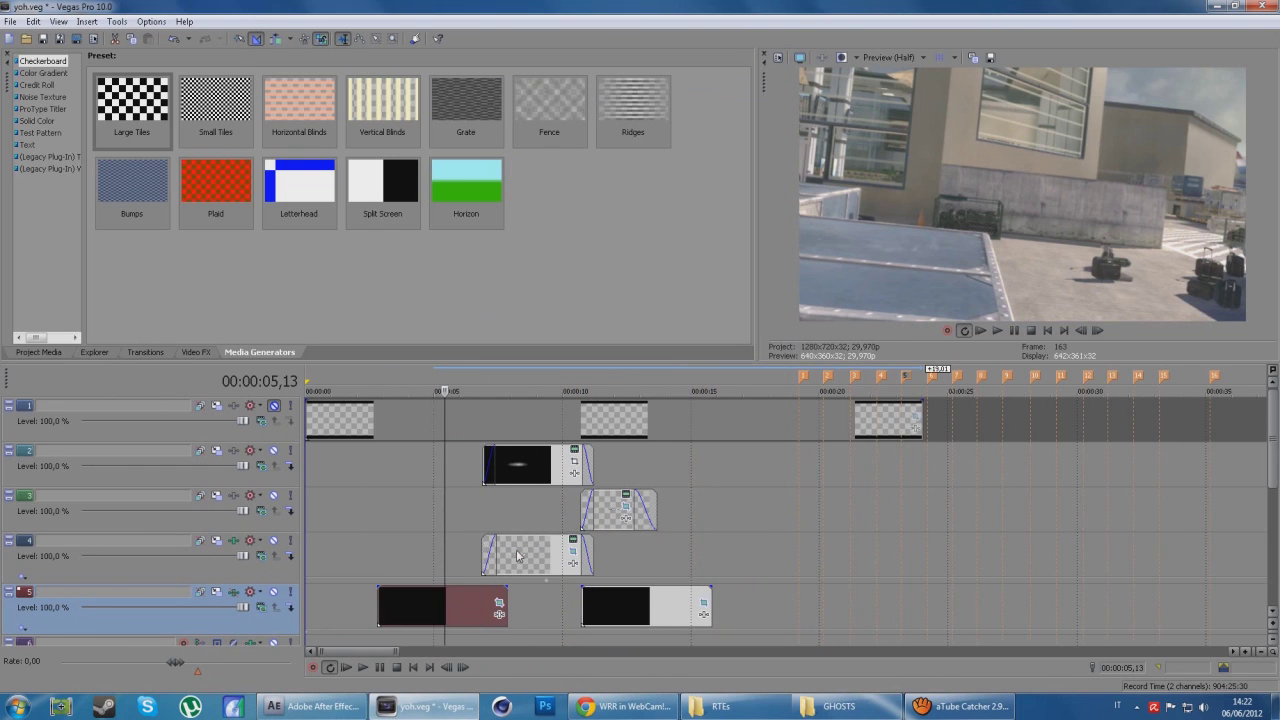
{"action": "left_click", "coordinate": [445, 570]}
{"action": "key", "text": "Left"}
{"action": "key", "text": "Left"}
{"action": "key", "text": "Left"}
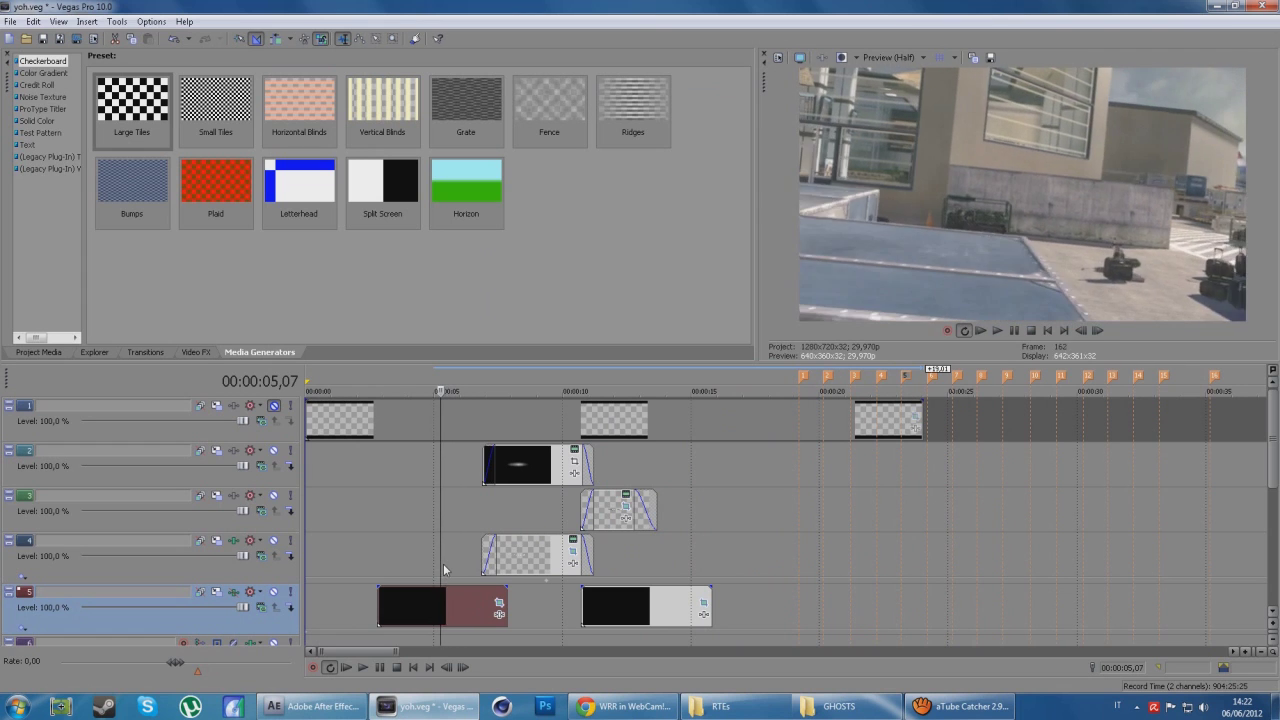
{"action": "key", "text": "Right"}
{"action": "key", "text": "Right"}
{"action": "key", "text": "Right"}
{"action": "key", "text": "Right"}
{"action": "key", "text": "Right"}
{"action": "key", "text": "Right"}
{"action": "key", "text": "Right"}
{"action": "key", "text": "Right"}
{"action": "key", "text": "Right"}
{"action": "key", "text": "Right"}
{"action": "key", "text": "Right"}
{"action": "key", "text": "Right"}
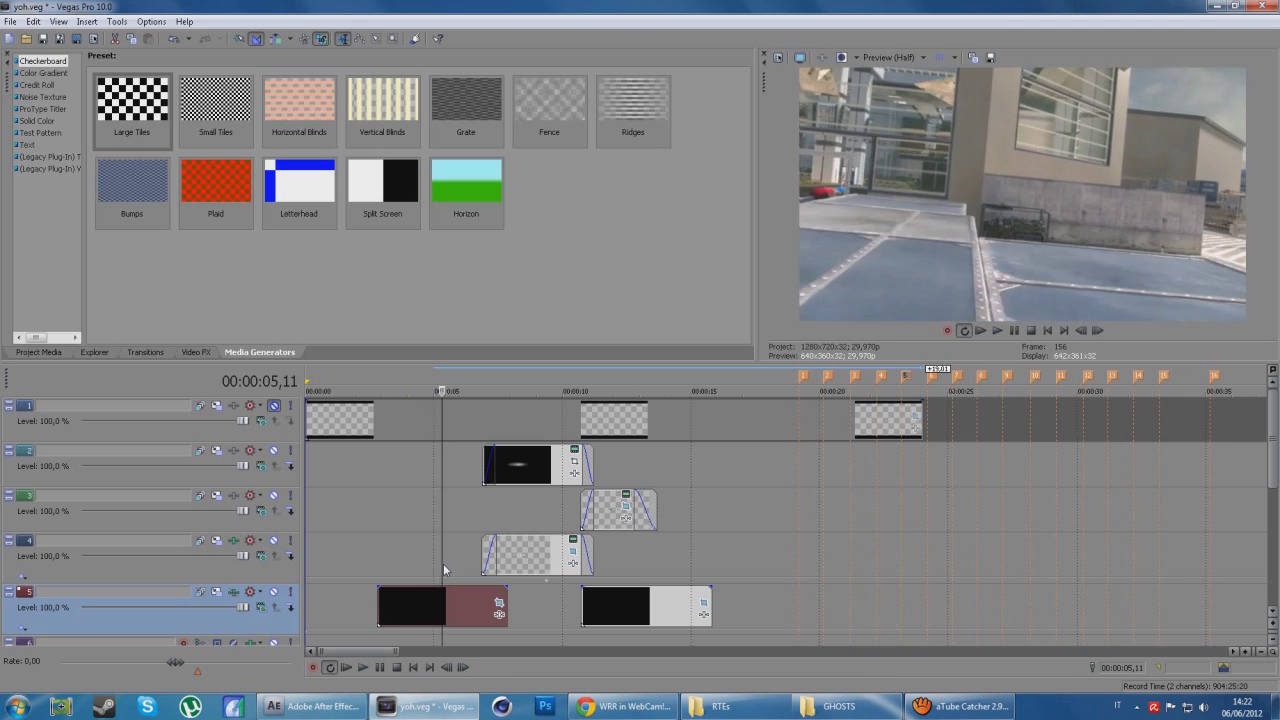
{"action": "key", "text": "Right"}
{"action": "key", "text": "Right"}
{"action": "key", "text": "Right"}
{"action": "key", "text": "Right"}
{"action": "key", "text": "Right"}
{"action": "key", "text": "Right"}
{"action": "key", "text": "Right"}
{"action": "key", "text": "Right"}
{"action": "key", "text": "Right"}
{"action": "key", "text": "Right"}
{"action": "key", "text": "Right"}
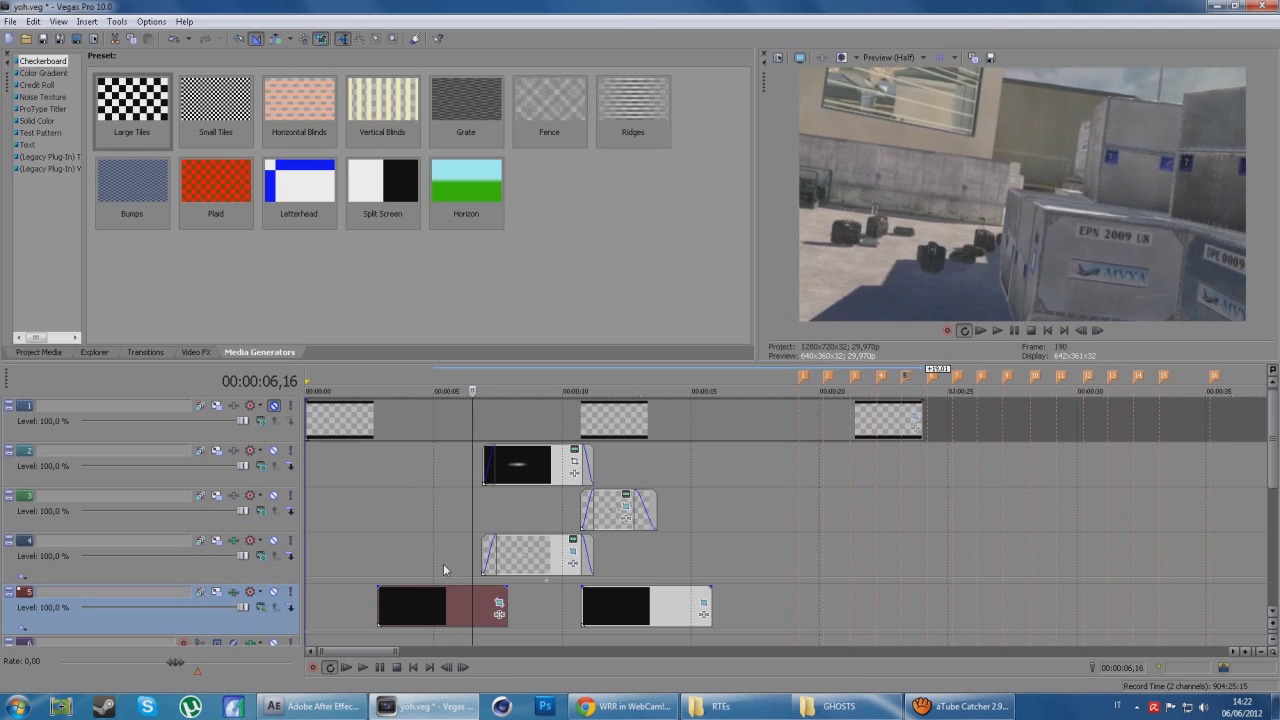
{"action": "key", "text": "Right"}
{"action": "key", "text": "Right"}
{"action": "key", "text": "Right"}
{"action": "key", "text": "Right"}
{"action": "key", "text": "Right"}
{"action": "key", "text": "Right"}
{"action": "key", "text": "Right"}
{"action": "key", "text": "Right"}
{"action": "key", "text": "Right"}
{"action": "key", "text": "Right"}
{"action": "key", "text": "Right"}
{"action": "key", "text": "Right"}
{"action": "key", "text": "Right"}
{"action": "key", "text": "Right"}
{"action": "key", "text": "Right"}
{"action": "key", "text": "Right"}
{"action": "key", "text": "Right"}
{"action": "key", "text": "Right"}
{"action": "key", "text": "Right"}
{"action": "key", "text": "Right"}
{"action": "key", "text": "Right"}
{"action": "key", "text": "Right"}
{"action": "key", "text": "Right"}
{"action": "key", "text": "Right"}
{"action": "key", "text": "Right"}
{"action": "key", "text": "Right"}
{"action": "key", "text": "Right"}
{"action": "key", "text": "Right"}
{"action": "key", "text": "Right"}
{"action": "key", "text": "Right"}
{"action": "key", "text": "Right"}
{"action": "key", "text": "Right"}
{"action": "key", "text": "Right"}
{"action": "key", "text": "Right"}
{"action": "key", "text": "Right"}
{"action": "key", "text": "Right"}
{"action": "key", "text": "Right"}
{"action": "key", "text": "Right"}
{"action": "key", "text": "Right"}
{"action": "key", "text": "Right"}
{"action": "key", "text": "Right"}
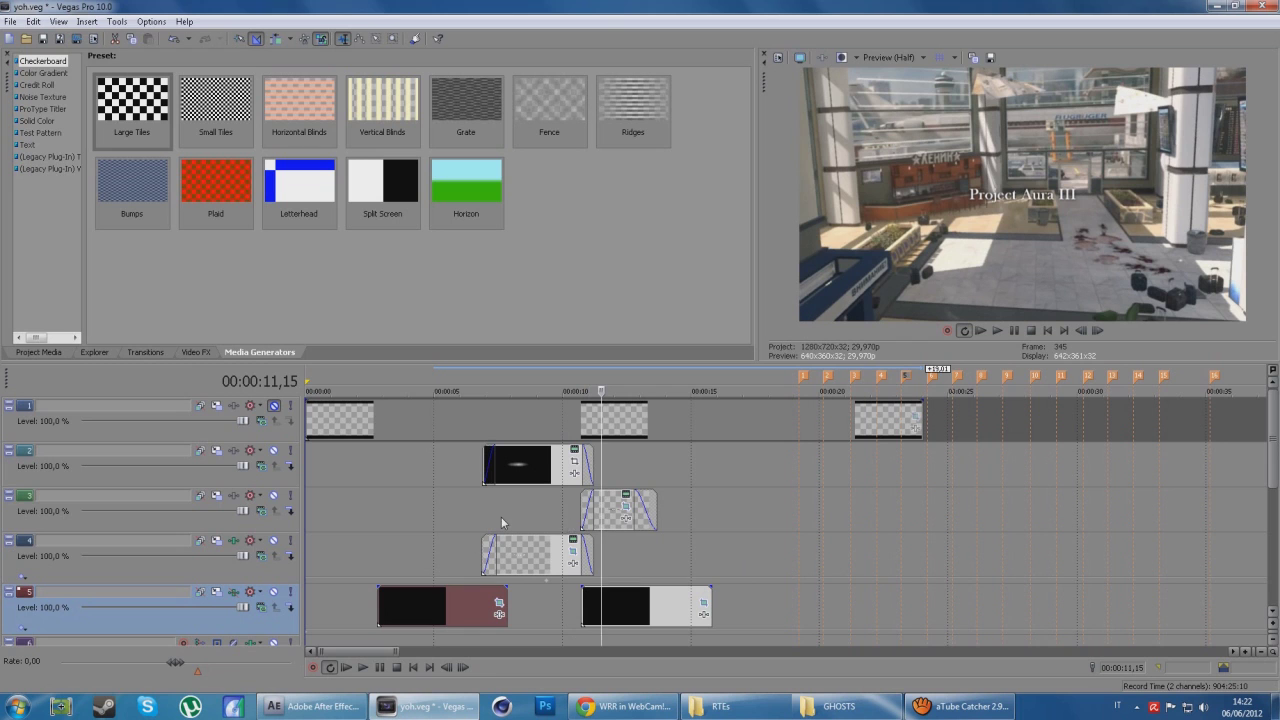
{"action": "key", "text": "Right"}
{"action": "key", "text": "Right"}
{"action": "key", "text": "Right"}
{"action": "key", "text": "Right"}
{"action": "key", "text": "Right"}
{"action": "key", "text": "Right"}
{"action": "key", "text": "Right"}
{"action": "key", "text": "Right"}
{"action": "key", "text": "Right"}
{"action": "key", "text": "Right"}
{"action": "key", "text": "Right"}
{"action": "key", "text": "Right"}
{"action": "key", "text": "Right"}
{"action": "key", "text": "Right"}
{"action": "key", "text": "Right"}
{"action": "key", "text": "Right"}
{"action": "key", "text": "Right"}
{"action": "key", "text": "Right"}
{"action": "key", "text": "Right"}
{"action": "key", "text": "Right"}
{"action": "key", "text": "Right"}
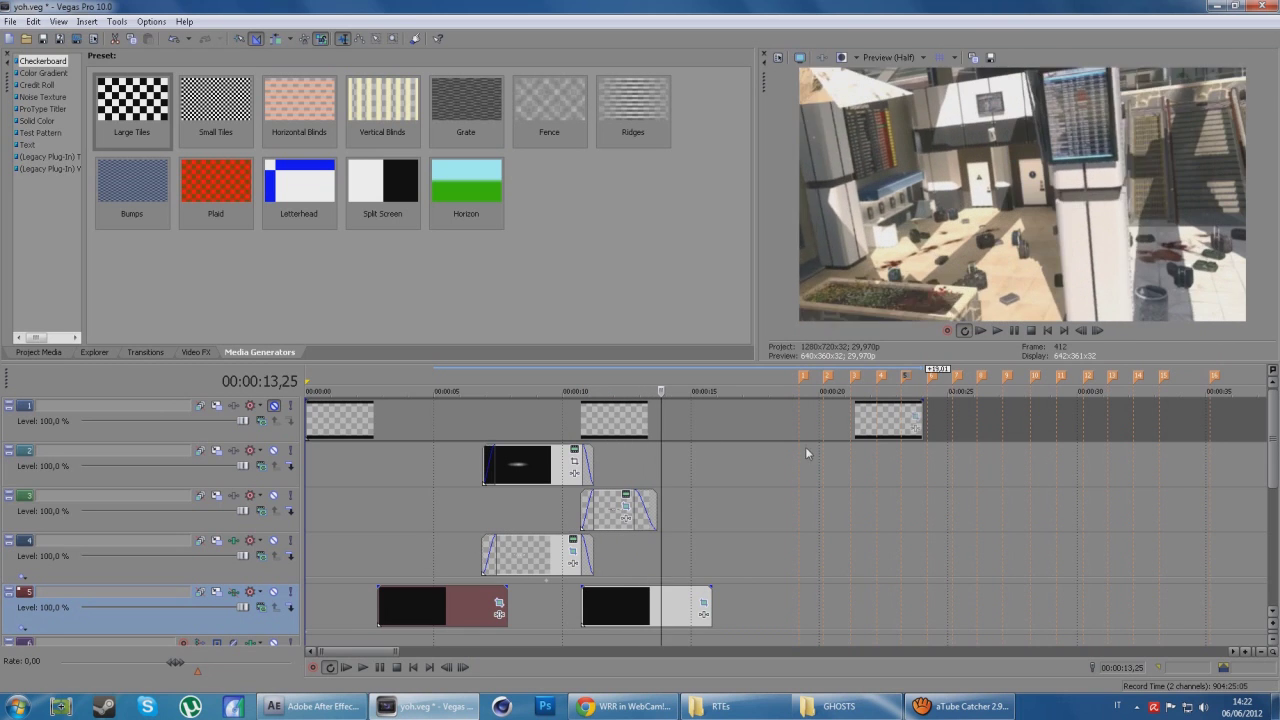
{"action": "key", "text": "Right"}
{"action": "key", "text": "Right"}
{"action": "key", "text": "Right"}
Check the Project Aura III title's first pan/crop keyframe (1,118.2 × 629.0), then play it back
{"action": "left_click", "coordinate": [650, 512]}
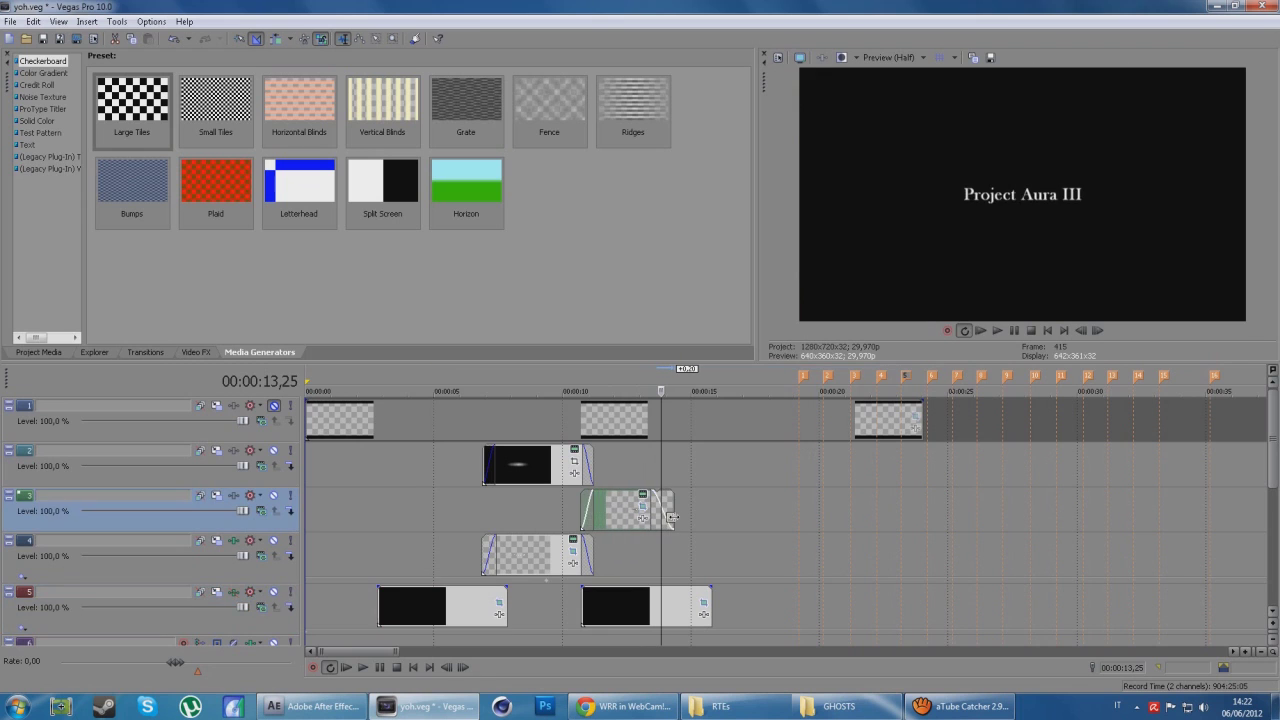
{"action": "left_click", "coordinate": [625, 507]}
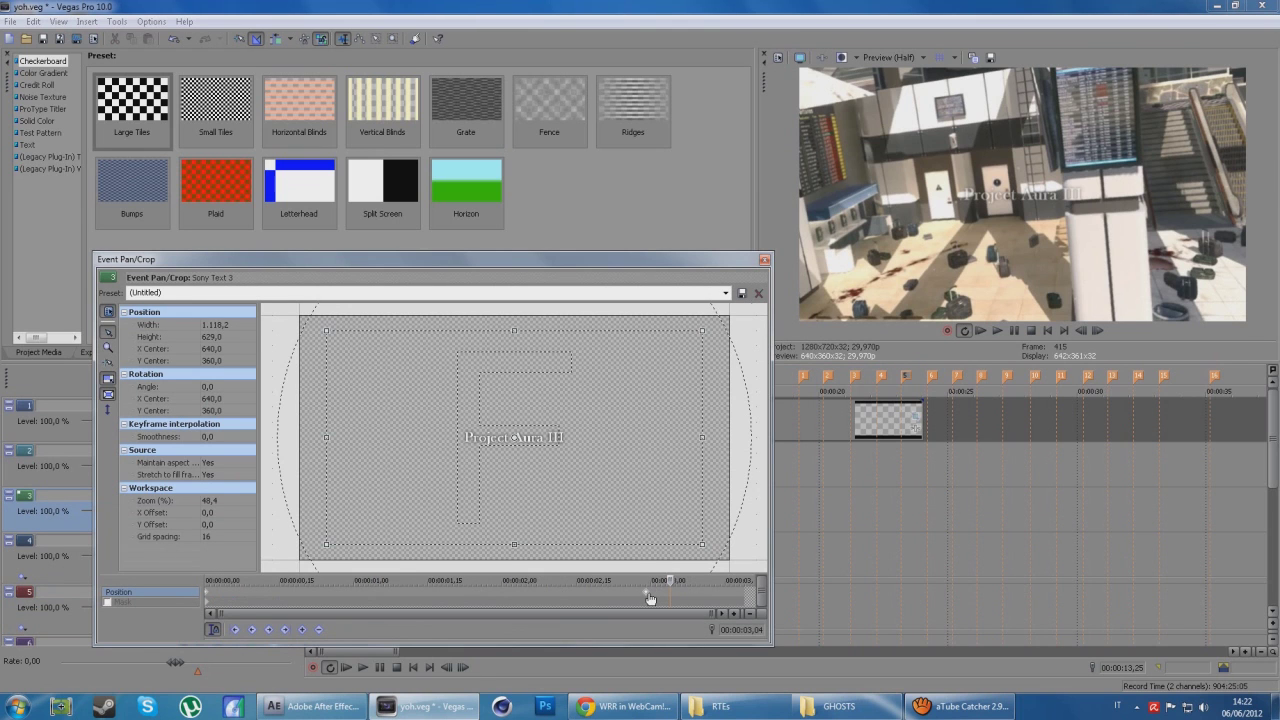
{"action": "key", "text": "Home"}
{"action": "left_click", "coordinate": [764, 259]}
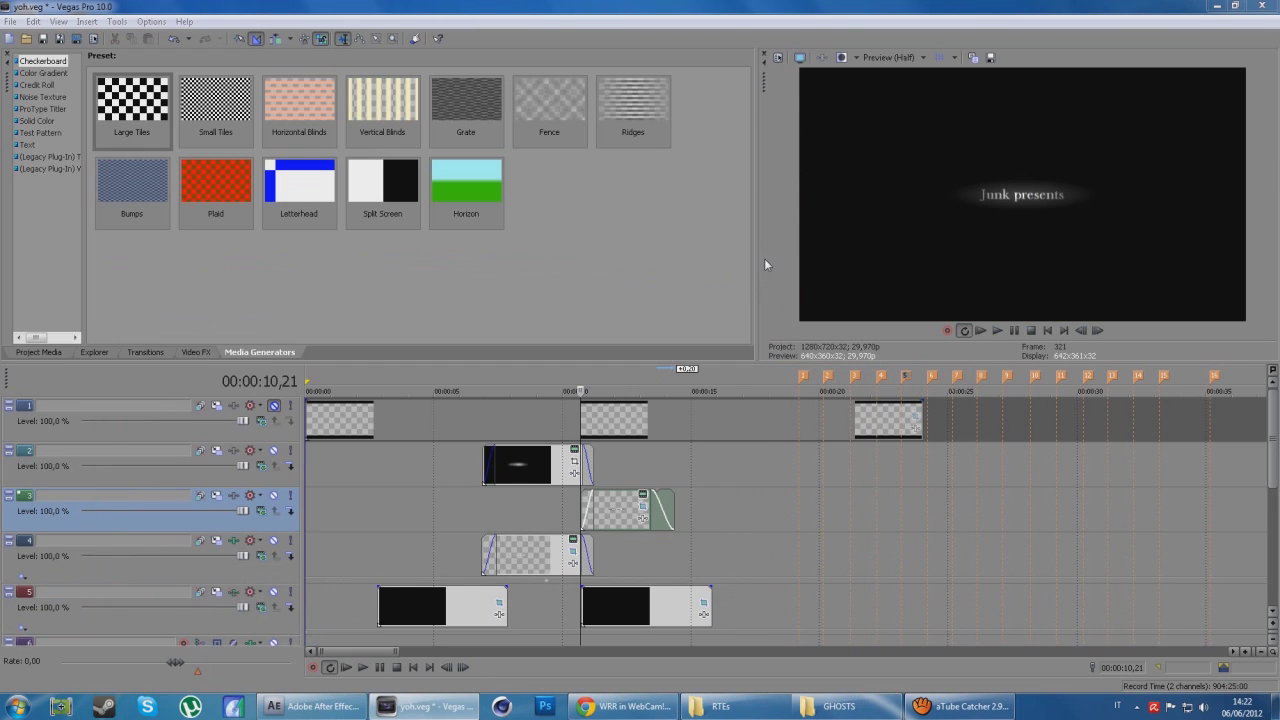
{"action": "left_click", "coordinate": [604, 517]}
{"action": "key", "text": "space"}
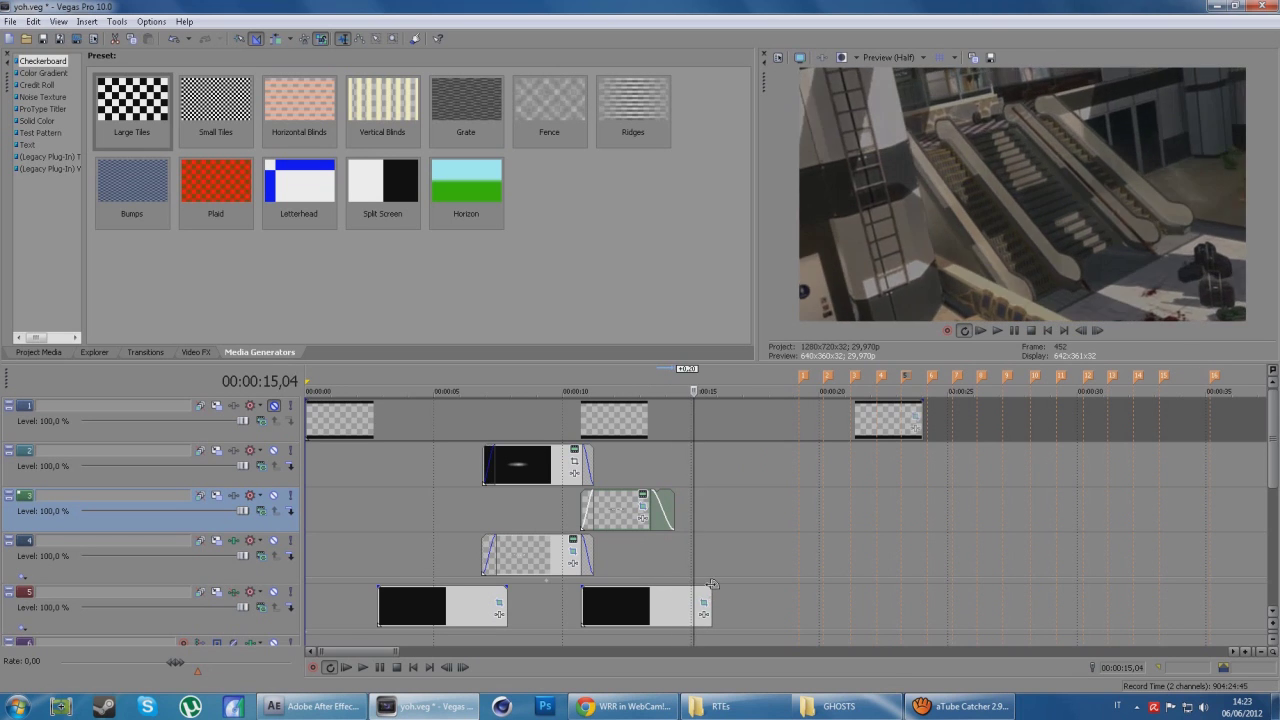
{"action": "scroll", "coordinate": [1276, 428], "scroll_direction": "down", "scroll_amount": 3}
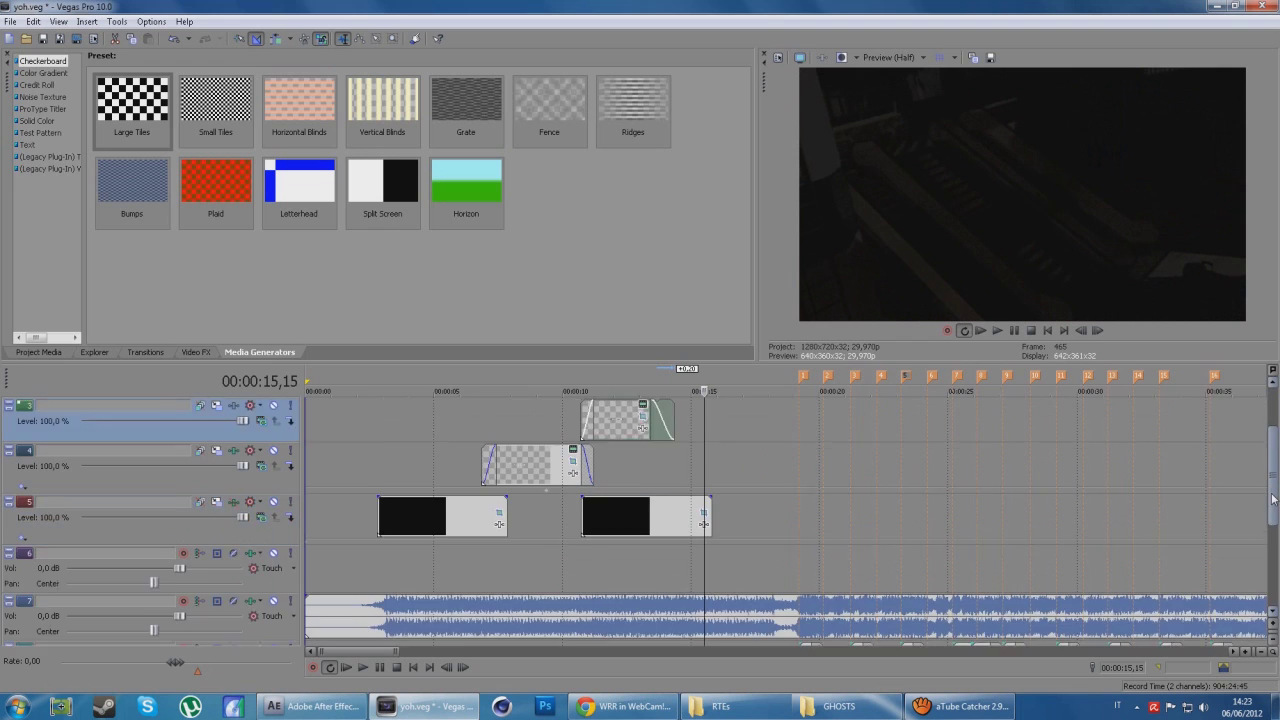
Close the GHOSTS Explorer window
{"action": "scroll", "coordinate": [1276, 428], "scroll_direction": "up", "scroll_amount": 2}
{"action": "left_click", "coordinate": [810, 706]}
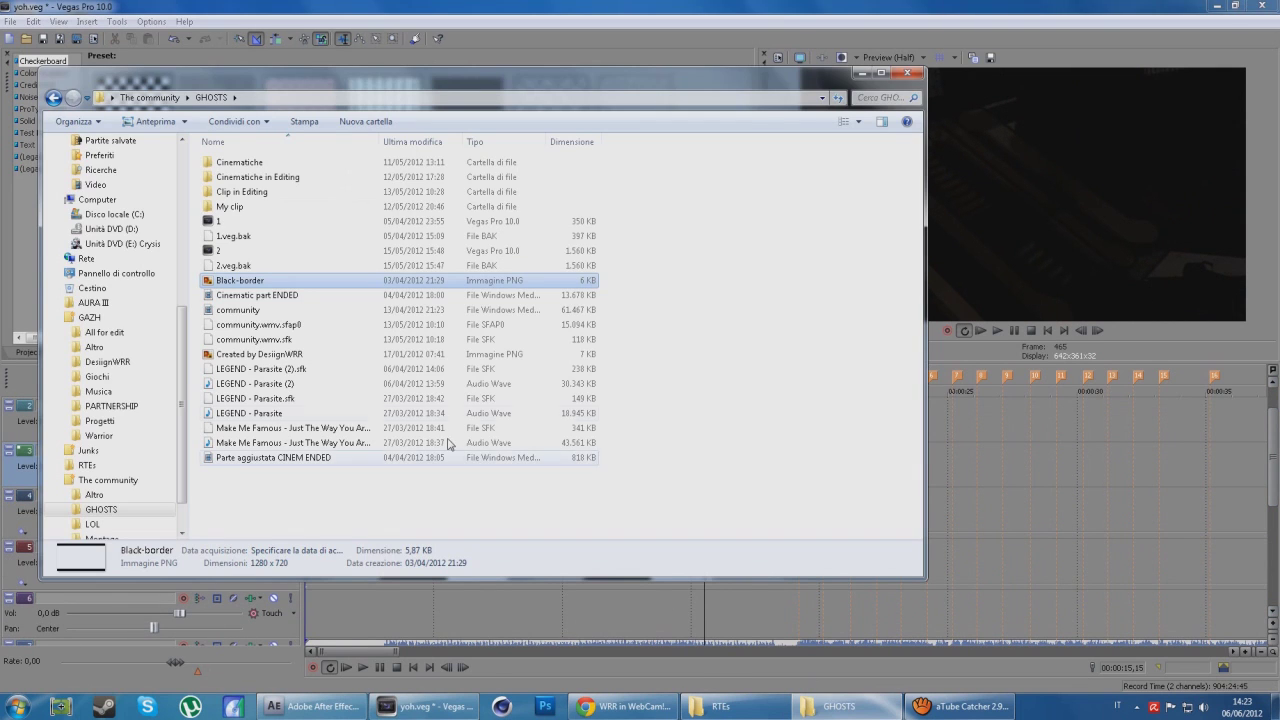
{"action": "right_click", "coordinate": [810, 710]}
{"action": "left_click", "coordinate": [773, 668]}
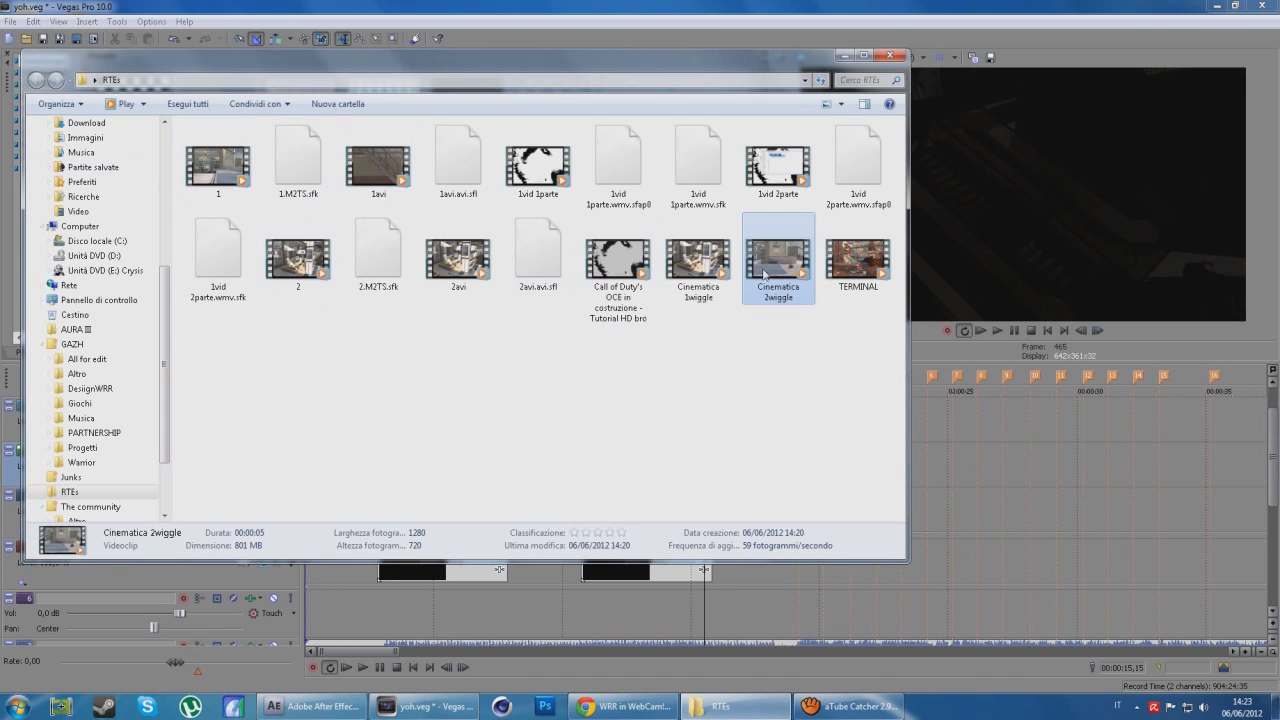
Add the TERMINAL clip to track 5 and slide it left to about 00:00:16,16
{"action": "left_click", "coordinate": [855, 258]}
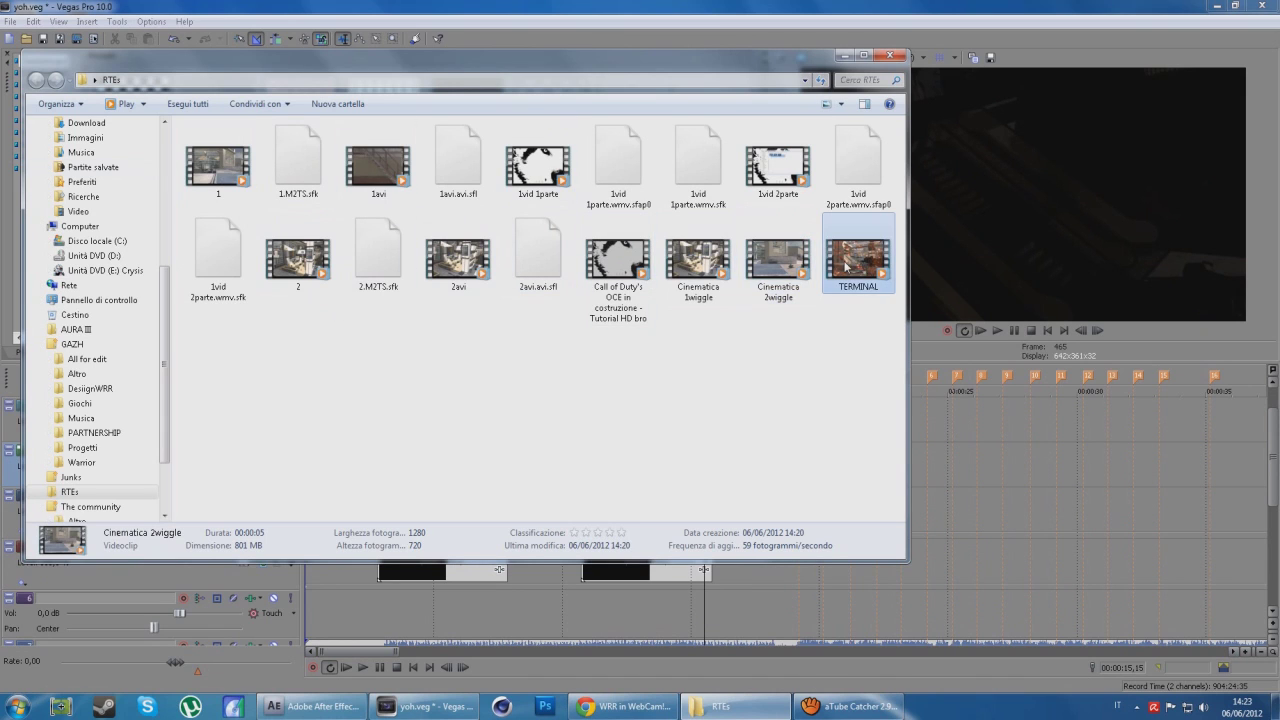
{"action": "left_click_drag", "start_coordinate": [942, 551], "coordinate": [942, 552]}
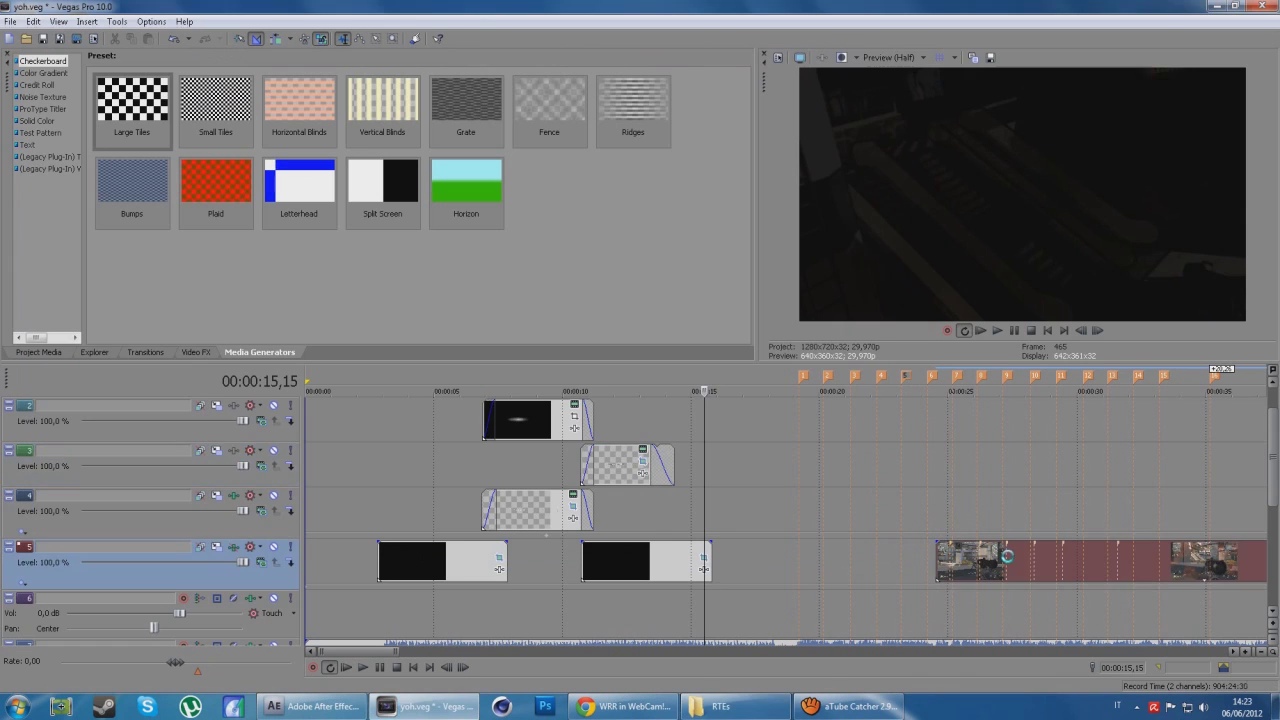
{"action": "left_click", "coordinate": [850, 706]}
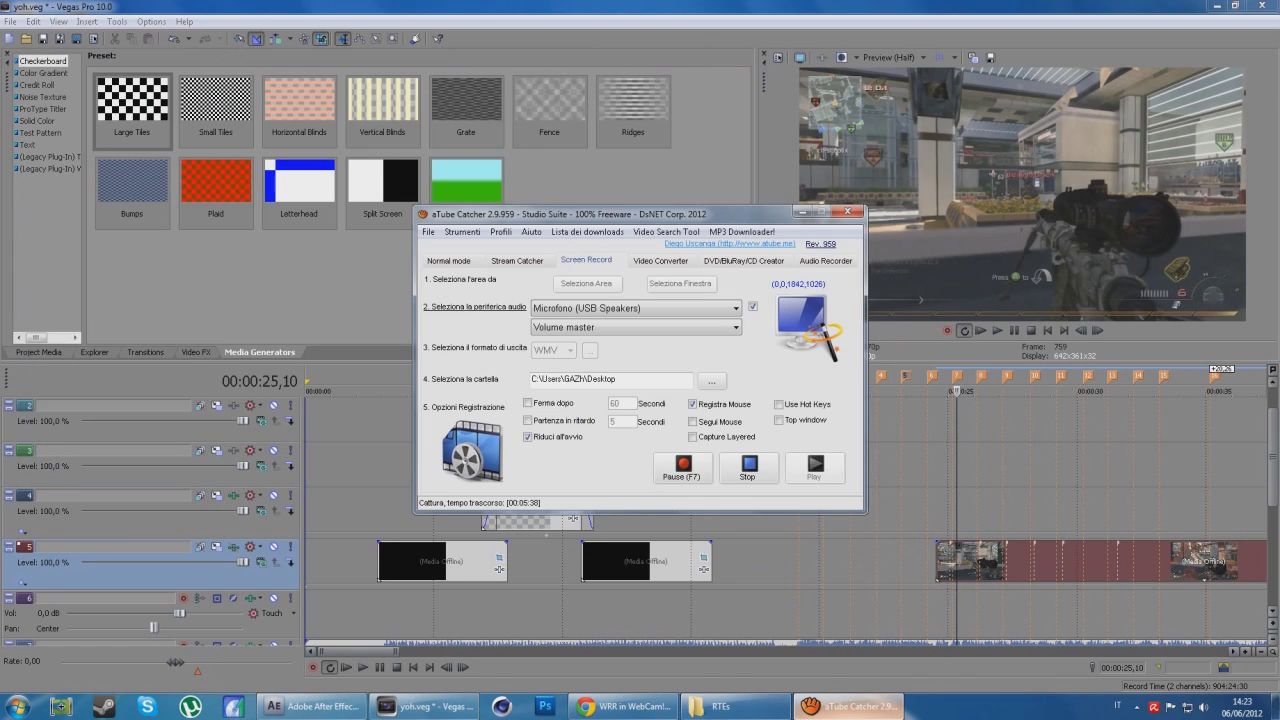
{"action": "left_click", "coordinate": [840, 710]}
{"action": "left_click_drag", "start_coordinate": [1014, 569], "coordinate": [824, 570]}
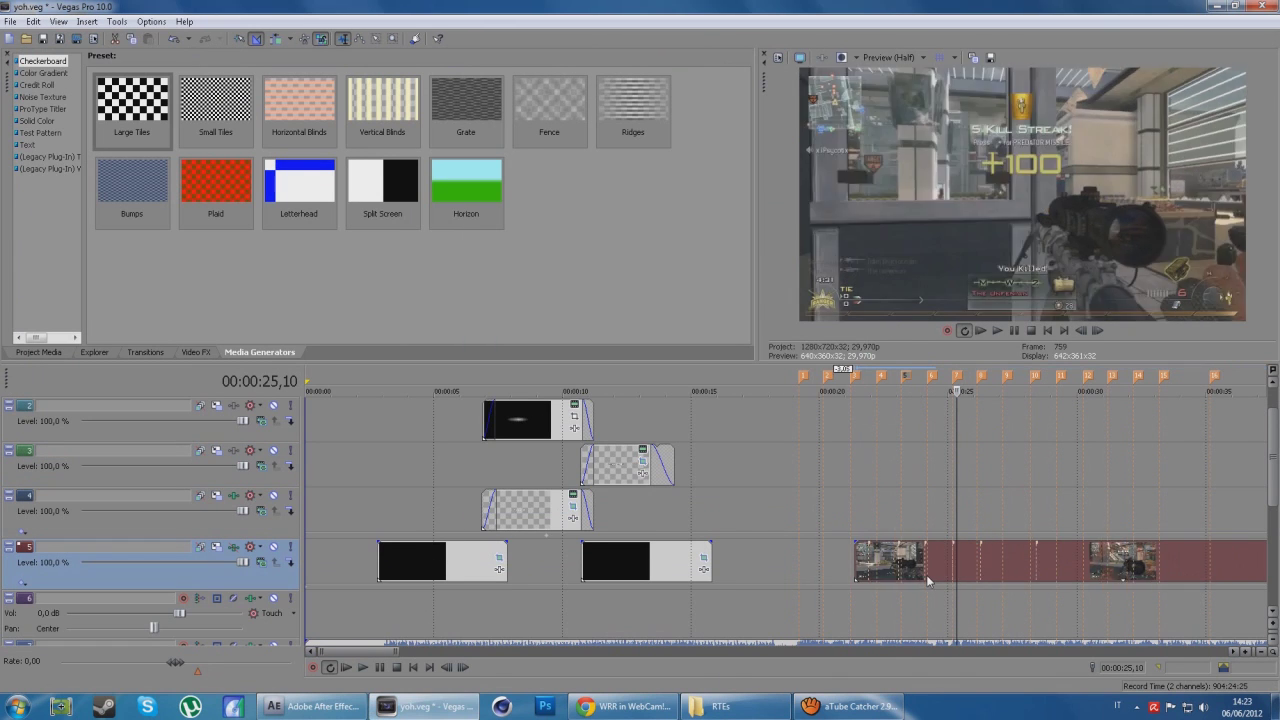
{"action": "left_click", "coordinate": [747, 560]}
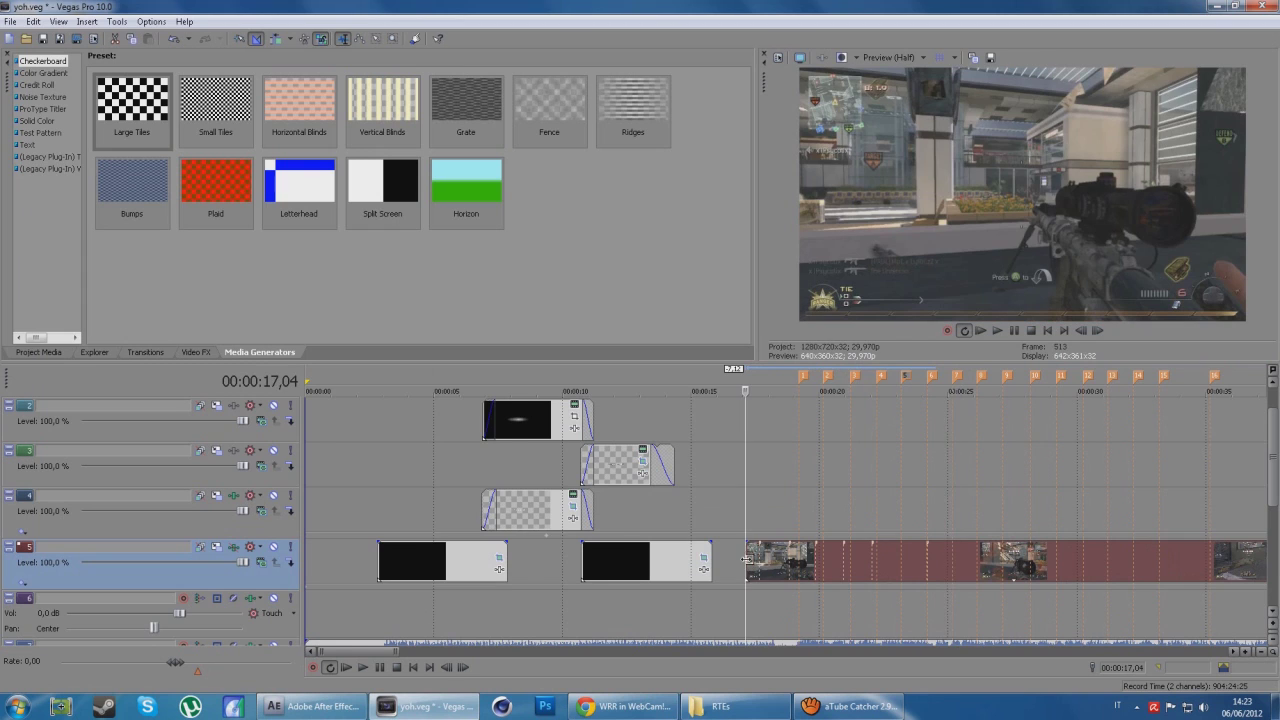
{"action": "scroll", "coordinate": [734, 568], "scroll_direction": "up", "scroll_amount": 2}
{"action": "left_click_drag", "start_coordinate": [826, 580], "coordinate": [795, 573]}
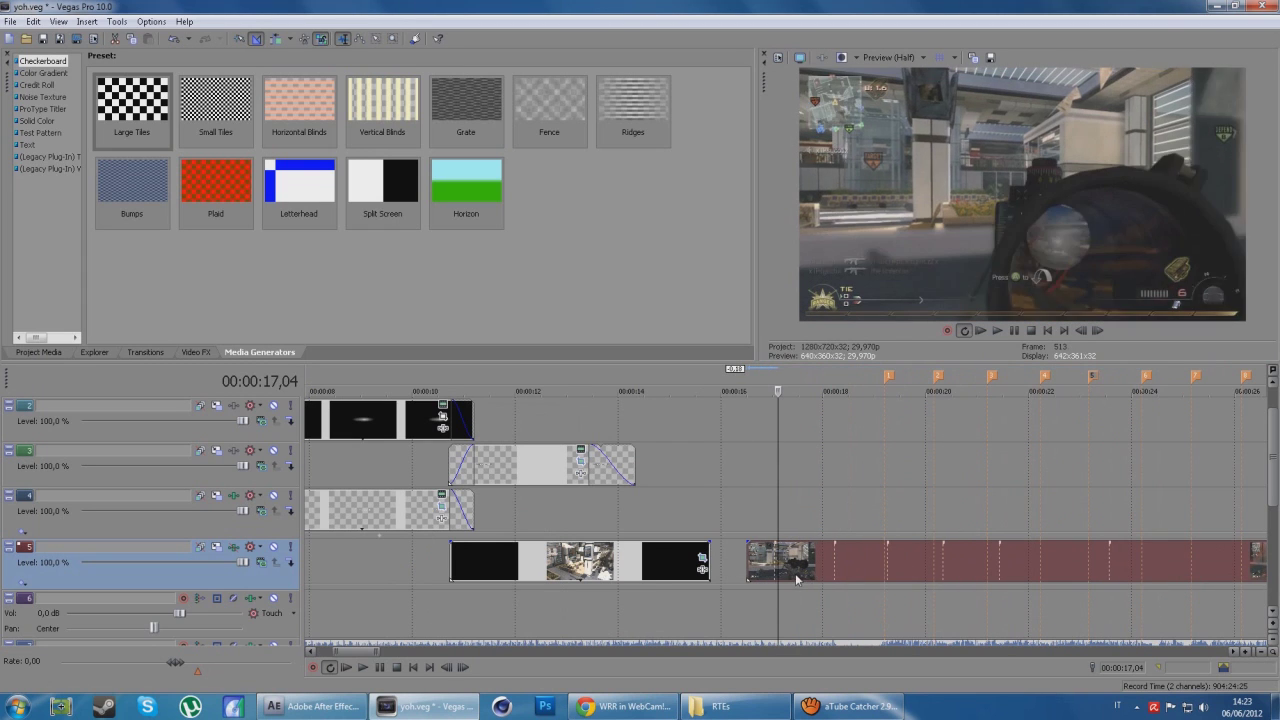
Step through the TERMINAL clip frame by frame to locate the scoped-in shot
{"action": "scroll", "coordinate": [1270, 520], "scroll_direction": "down", "scroll_amount": 1}
{"action": "scroll", "coordinate": [1270, 520], "scroll_direction": "down", "scroll_amount": 1}
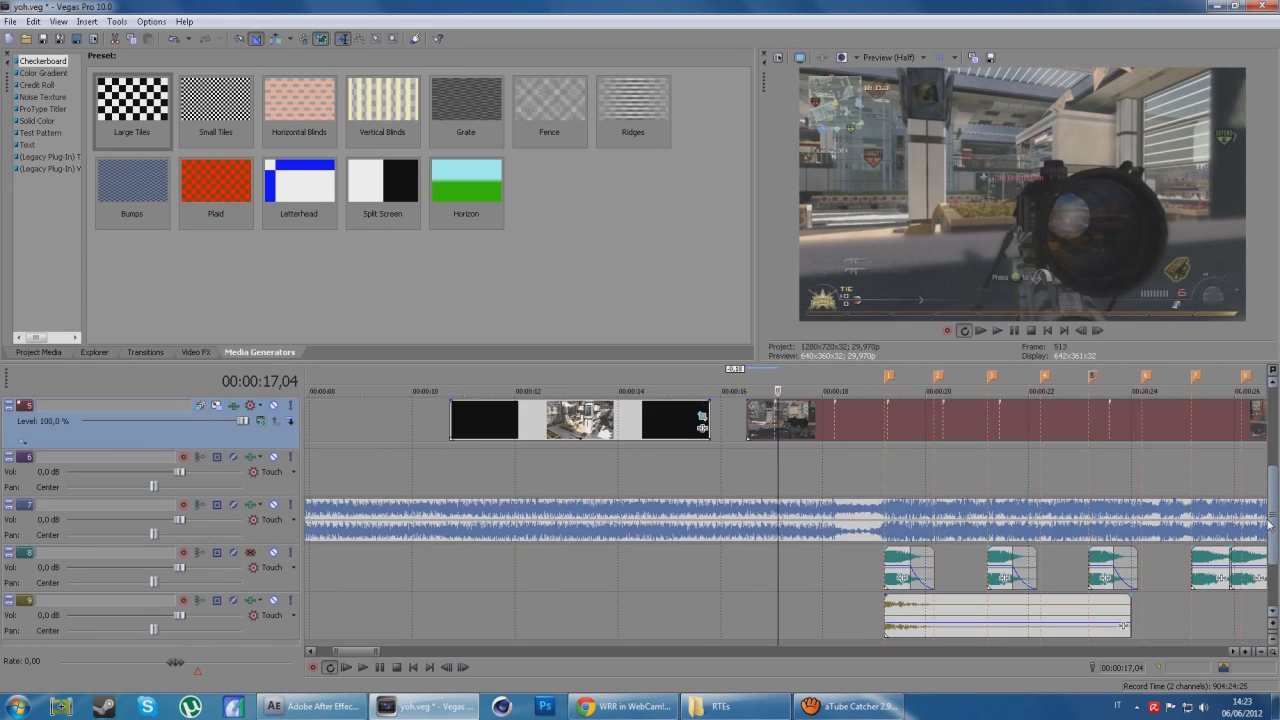
{"action": "key", "text": "Right"}
{"action": "key", "text": "Right"}
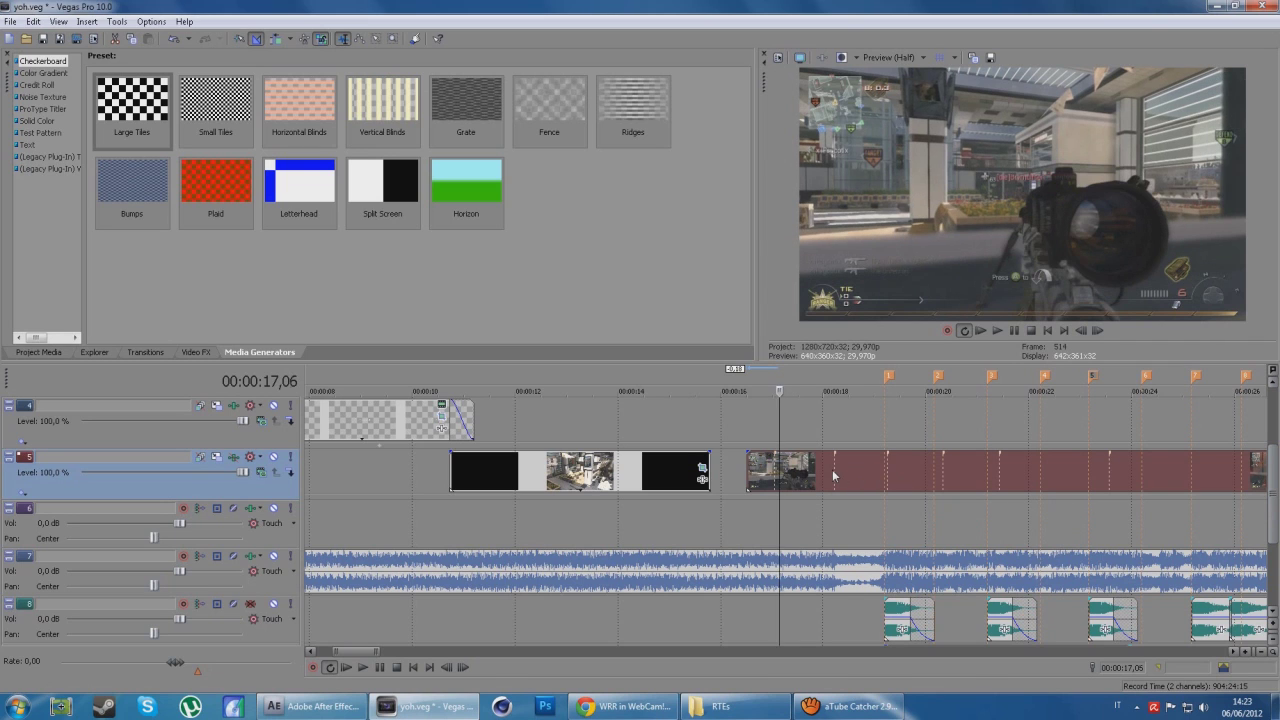
{"action": "key", "text": "Right"}
{"action": "key", "text": "Right"}
{"action": "key", "text": "Right"}
{"action": "key", "text": "Right"}
{"action": "key", "text": "Right"}
{"action": "key", "text": "Right"}
{"action": "key", "text": "Right"}
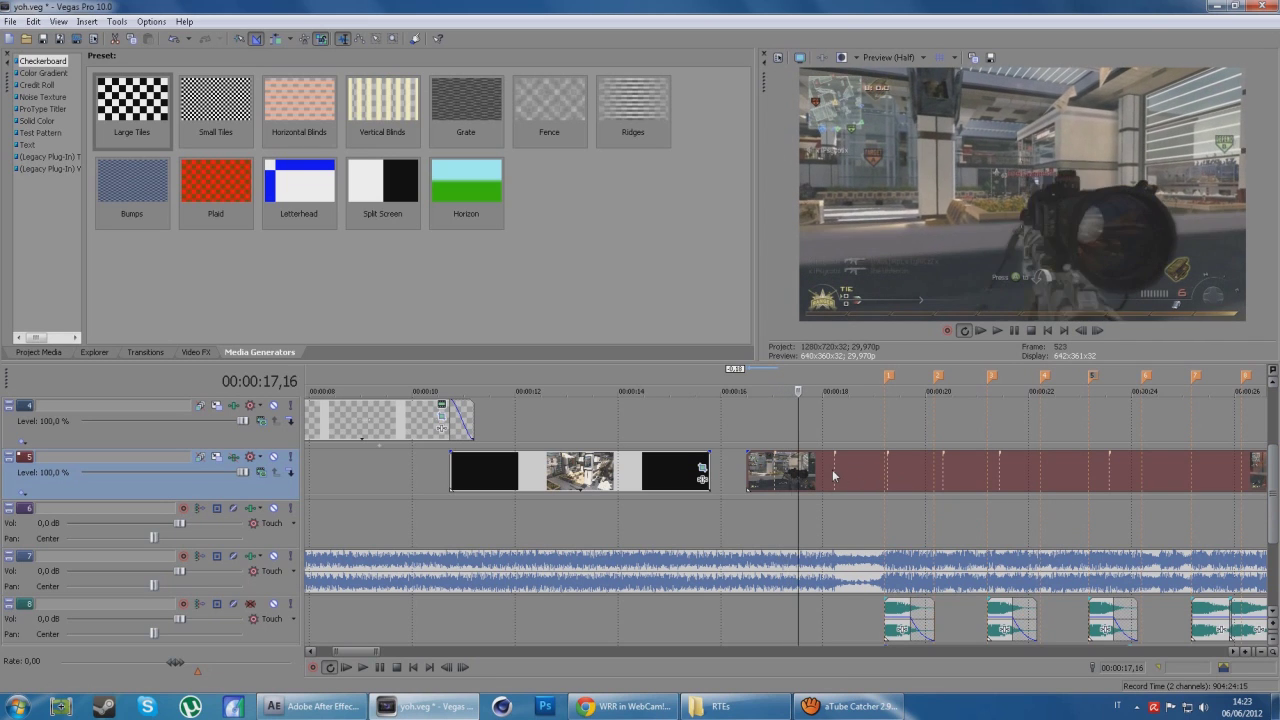
{"action": "key", "text": "Right"}
{"action": "key", "text": "Right"}
{"action": "key", "text": "Right"}
{"action": "key", "text": "Right"}
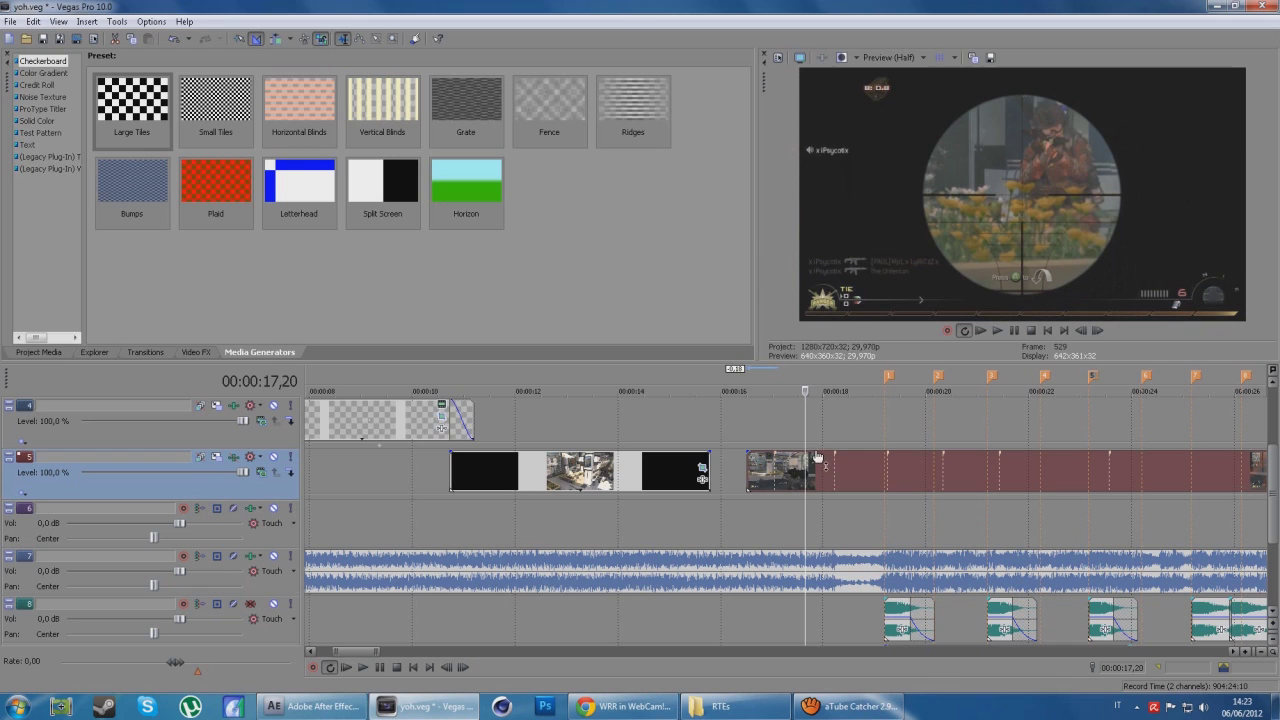
{"action": "left_click", "coordinate": [758, 472]}
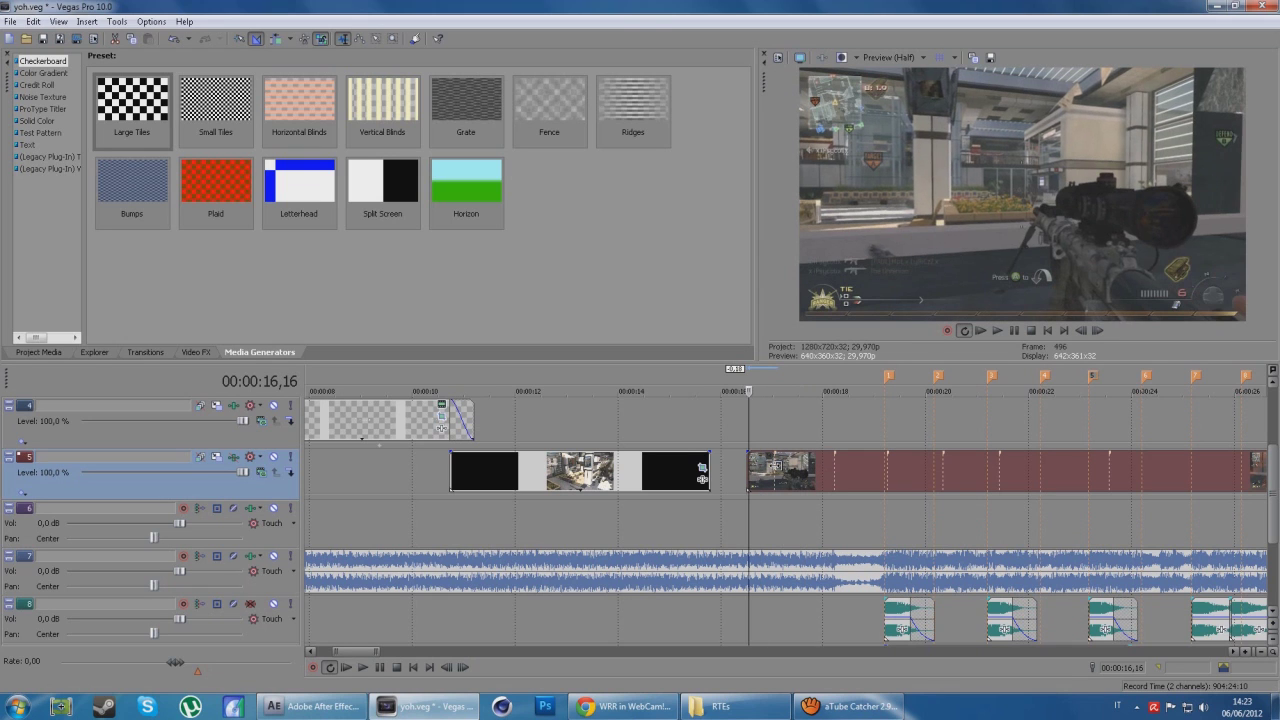
{"action": "left_click", "coordinate": [775, 470]}
Turn on Disable resample in the TERMINAL clip's Properties
{"action": "right_click", "coordinate": [818, 470]}
{"action": "left_click", "coordinate": [840, 463]}
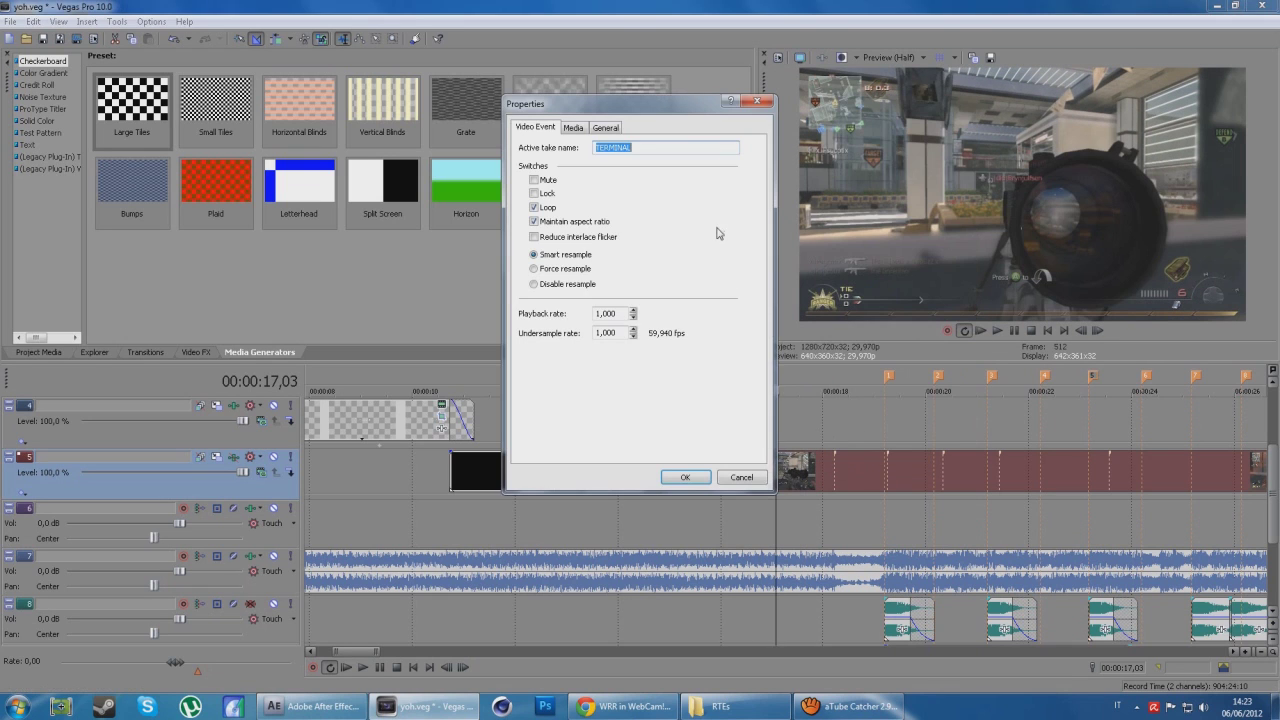
{"action": "left_click", "coordinate": [686, 478]}
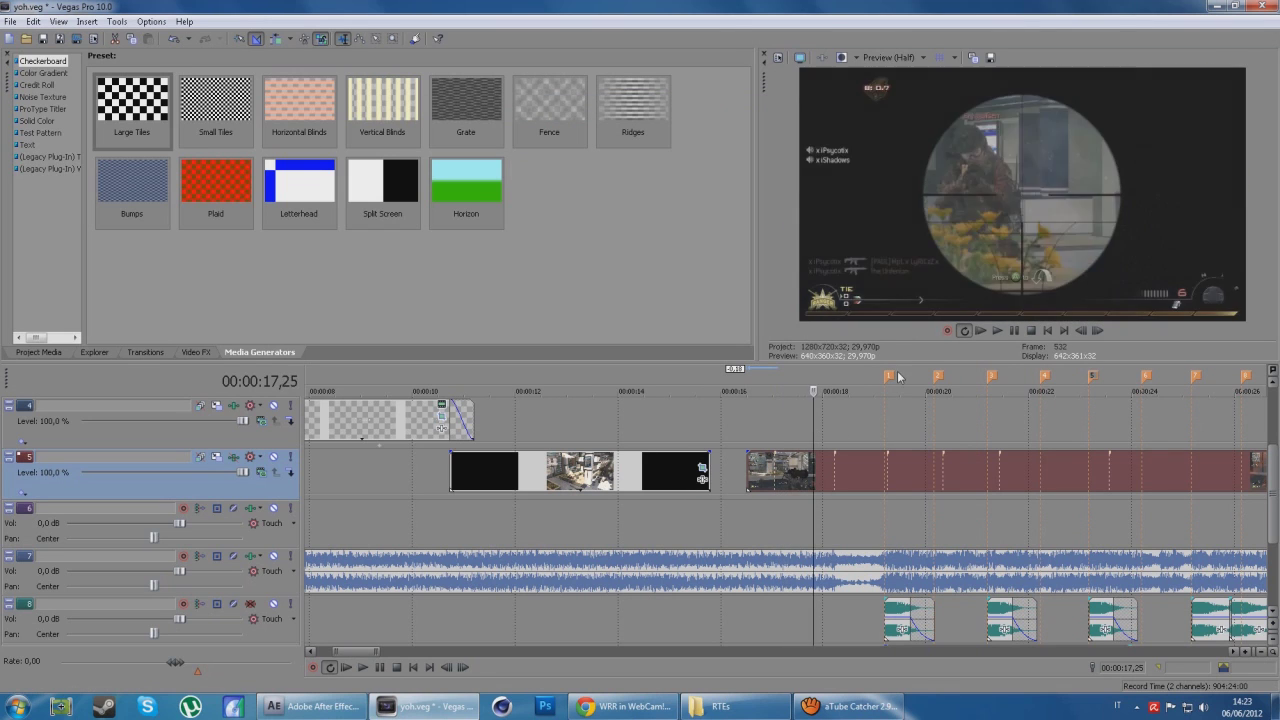
Frame-step back and forth to pin the cut point at 00:00:17,22
{"action": "key", "text": "Left"}
{"action": "key", "text": "Left"}
{"action": "key", "text": "Left"}
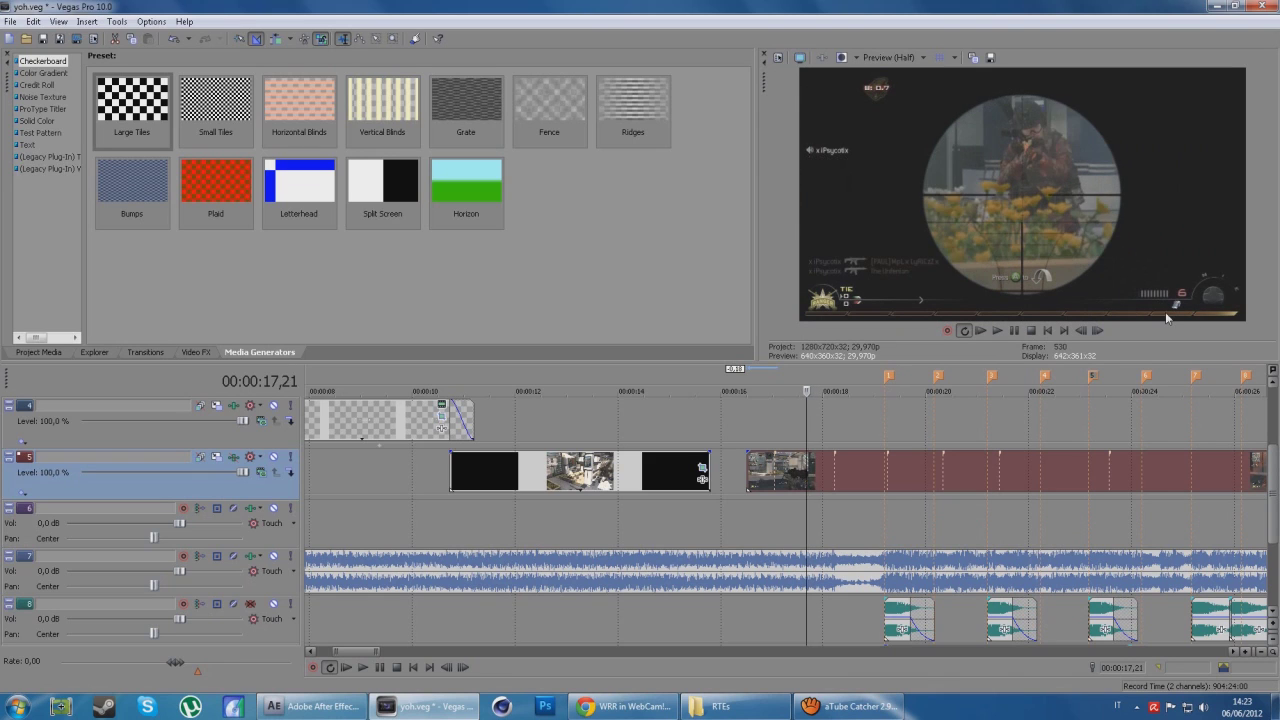
{"action": "key", "text": "Right"}
{"action": "key", "text": "Left"}
{"action": "key", "text": "Right"}
{"action": "key", "text": "Left"}
{"action": "key", "text": "Right"}
{"action": "key", "text": "Left"}
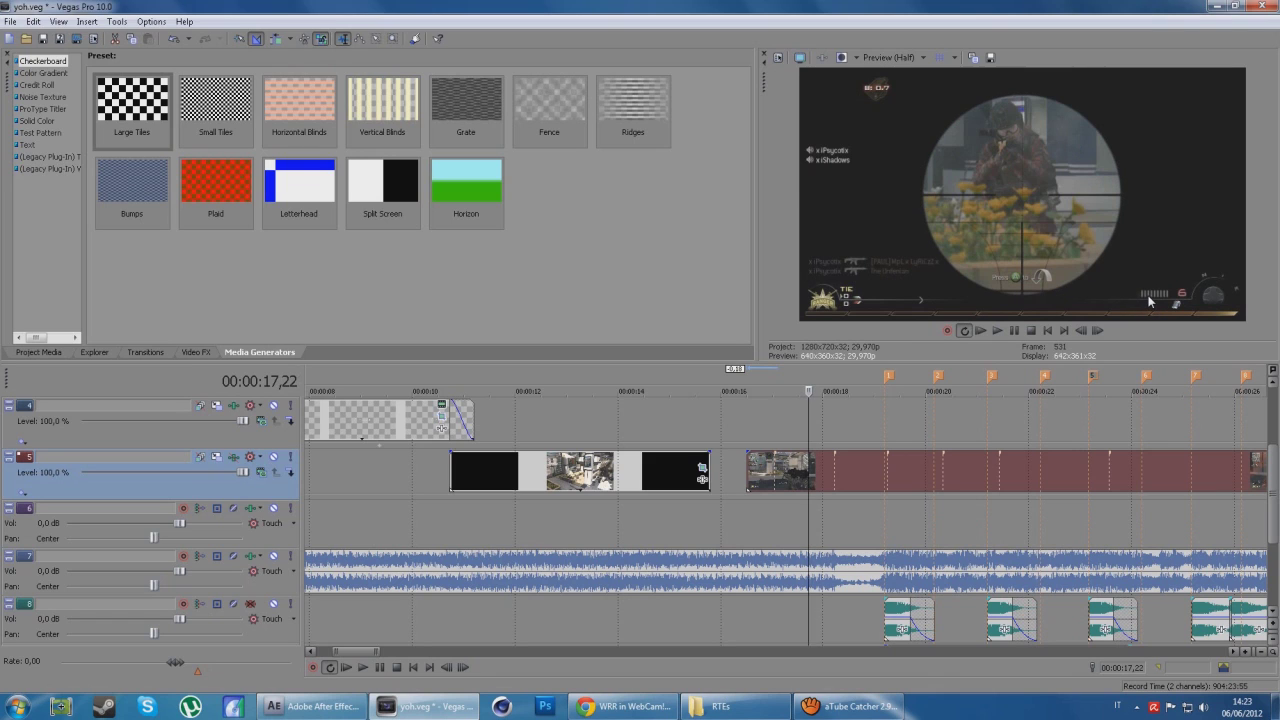
{"action": "key", "text": "Right"}
{"action": "key", "text": "Left"}
Preview from 17,22 to confirm the cut where the scoped-in shot begins
{"action": "key", "text": "space"}
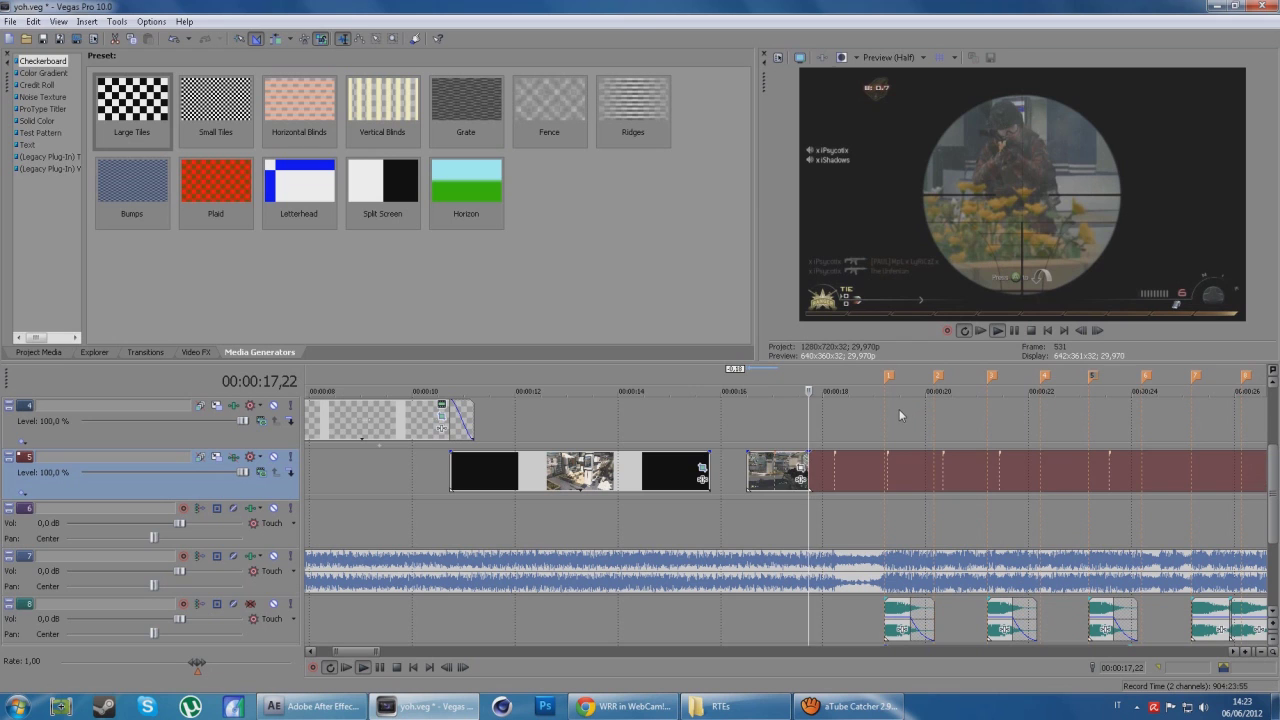
{"action": "key", "text": "j"}
{"action": "key", "text": "k"}
{"action": "key", "text": "space"}
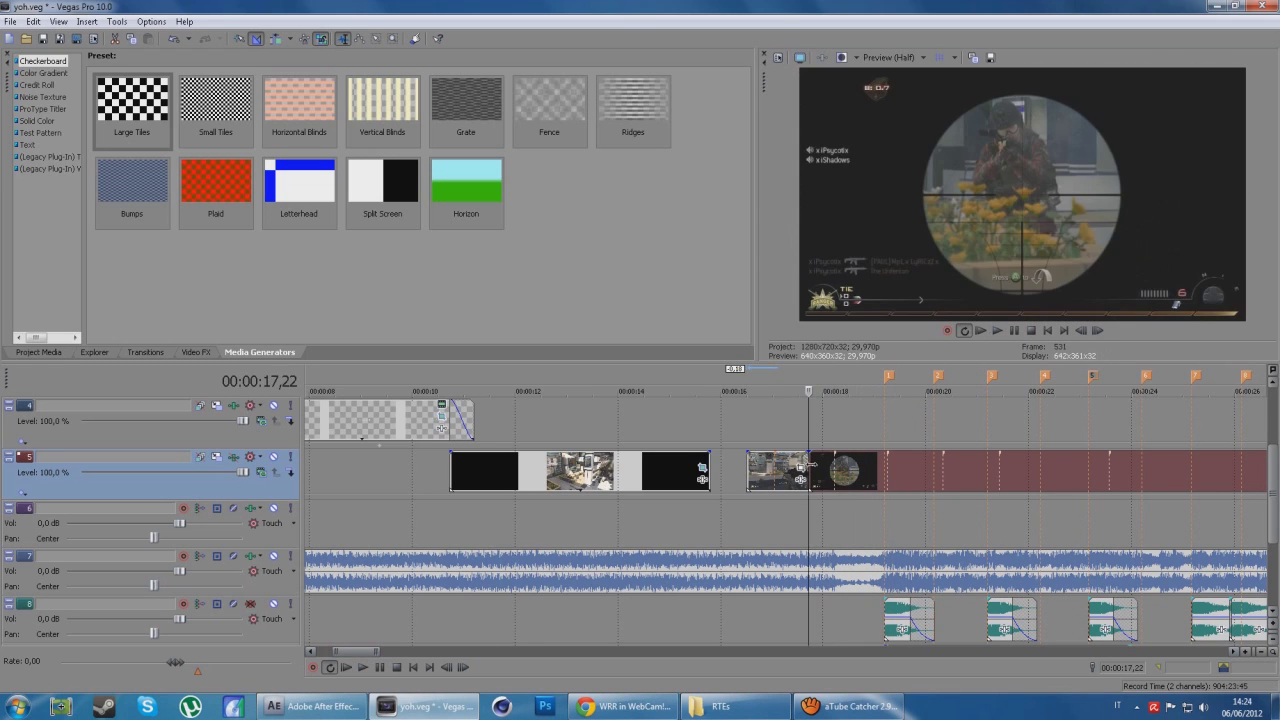
{"action": "scroll", "coordinate": [795, 472], "scroll_direction": "up", "scroll_amount": 2}
{"action": "scroll", "coordinate": [790, 470], "scroll_direction": "up", "scroll_amount": 1}
{"action": "scroll", "coordinate": [787, 467], "scroll_direction": "up", "scroll_amount": 1}
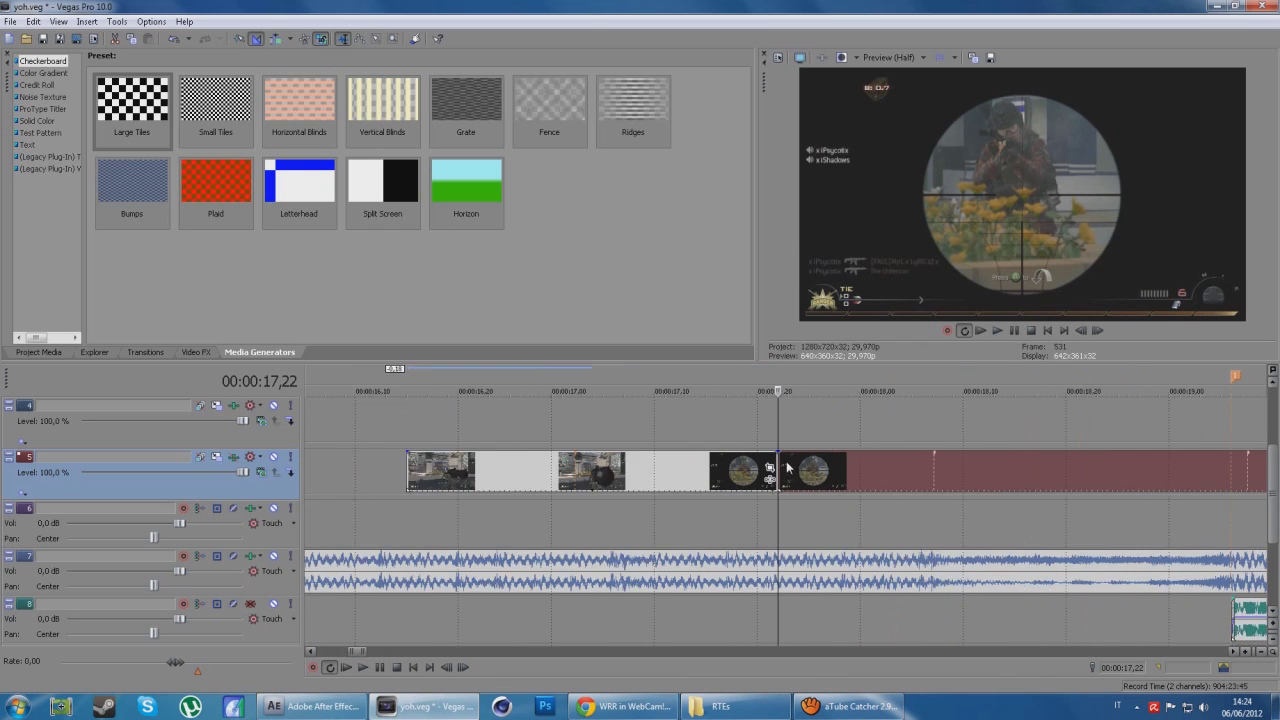
{"action": "scroll", "coordinate": [787, 467], "scroll_direction": "down", "scroll_amount": 2}
{"action": "key", "text": "Right"}
{"action": "key", "text": "Right"}
{"action": "key", "text": "Right"}
{"action": "key", "text": "Right"}
{"action": "key", "text": "Right"}
{"action": "key", "text": "Right"}
{"action": "key", "text": "Right"}
{"action": "key", "text": "Right"}
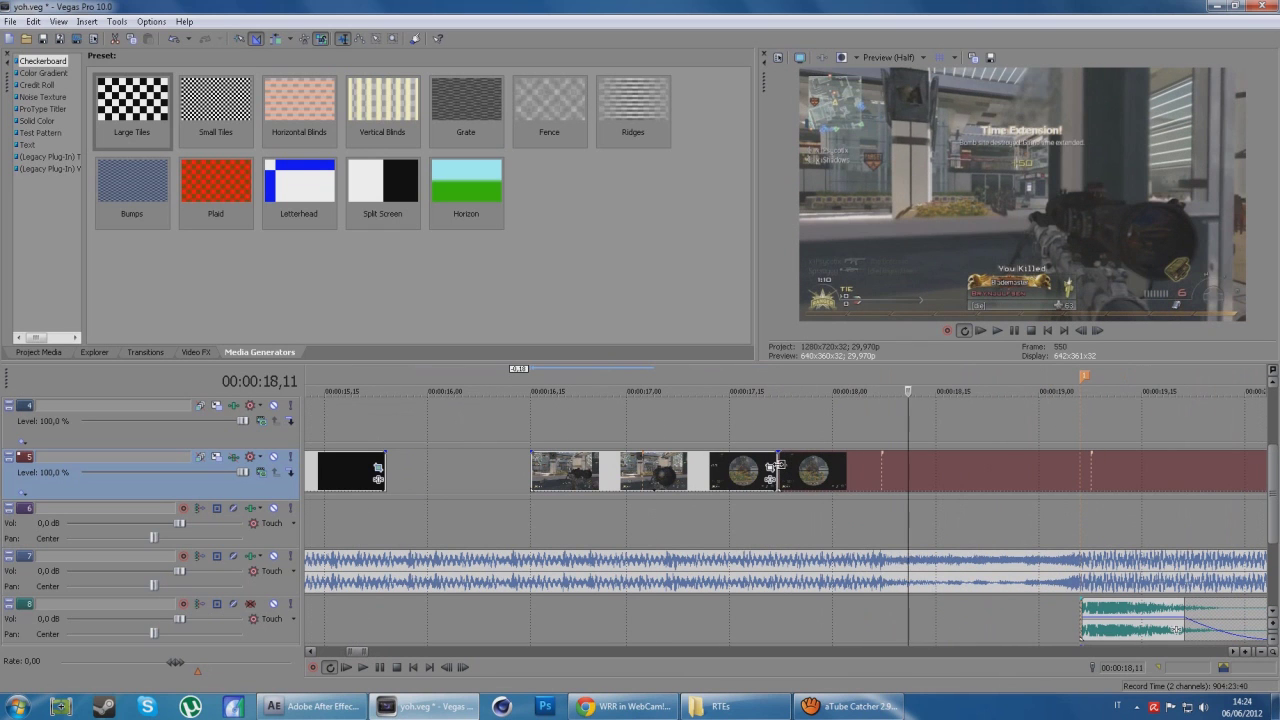
{"action": "scroll", "coordinate": [773, 468], "scroll_direction": "down", "scroll_amount": 2}
{"action": "left_click", "coordinate": [848, 706]}
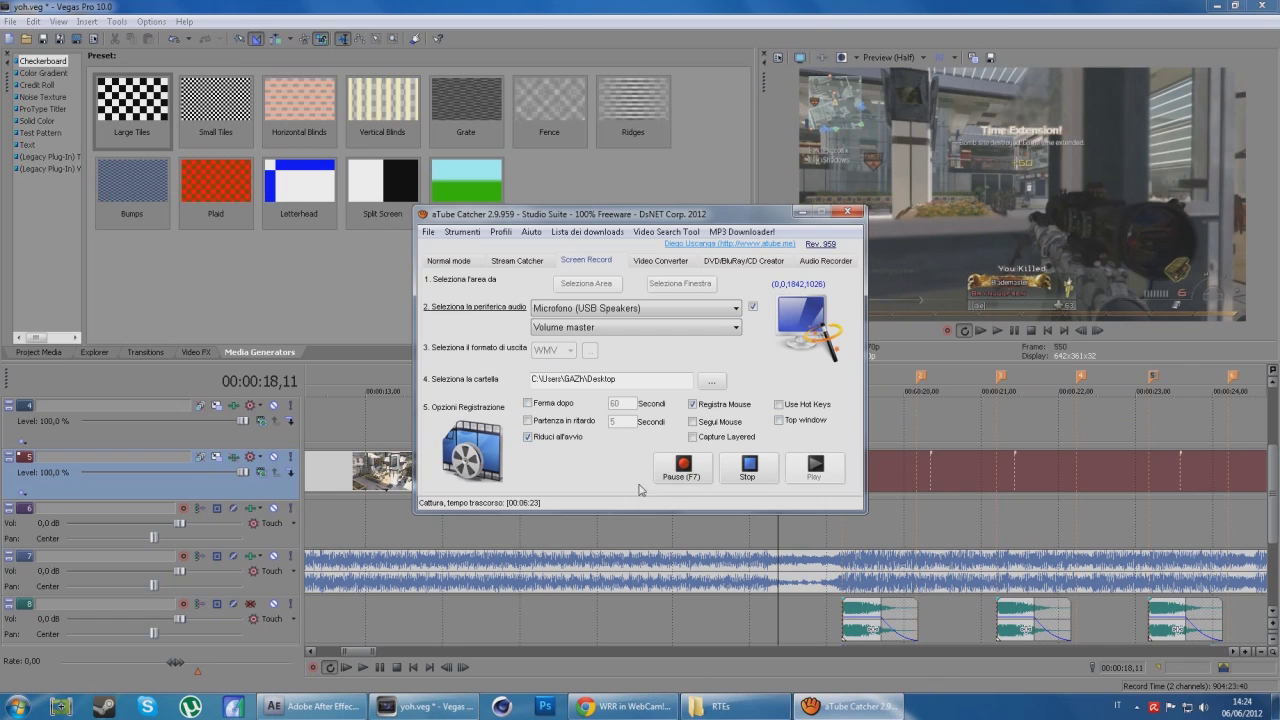
{"action": "left_click", "coordinate": [688, 464]}
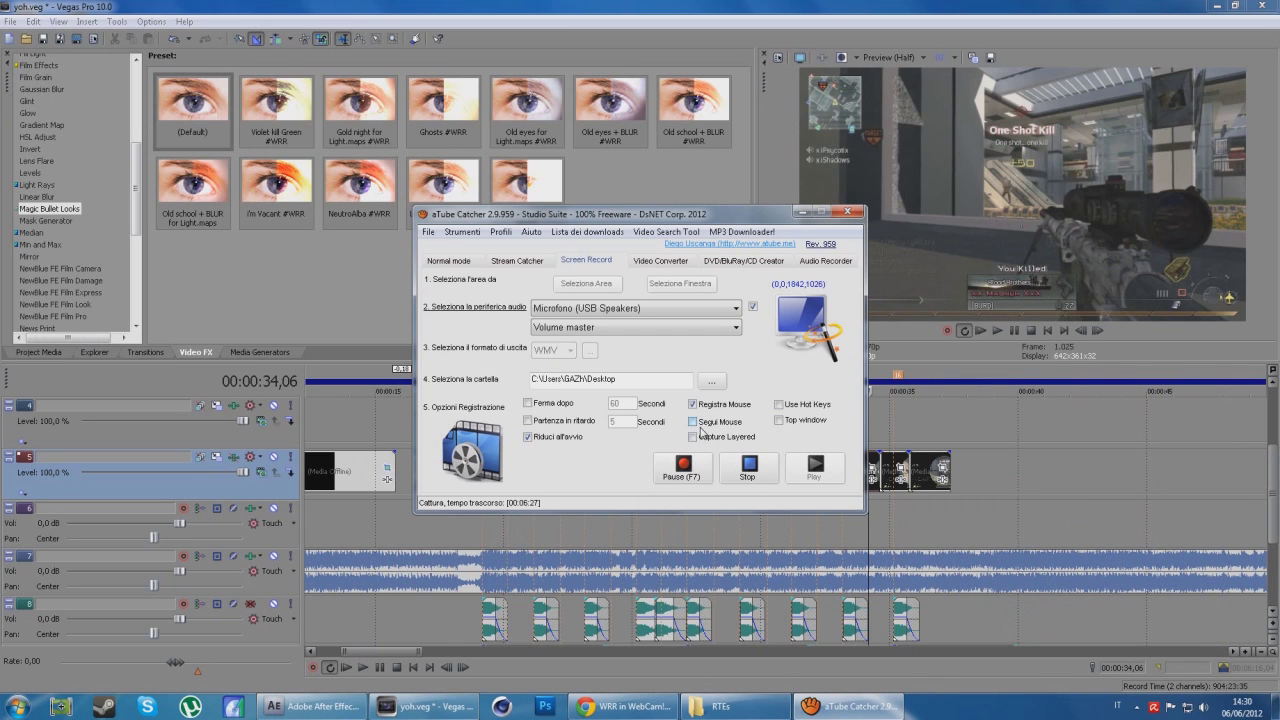
{"action": "left_click", "coordinate": [800, 211]}
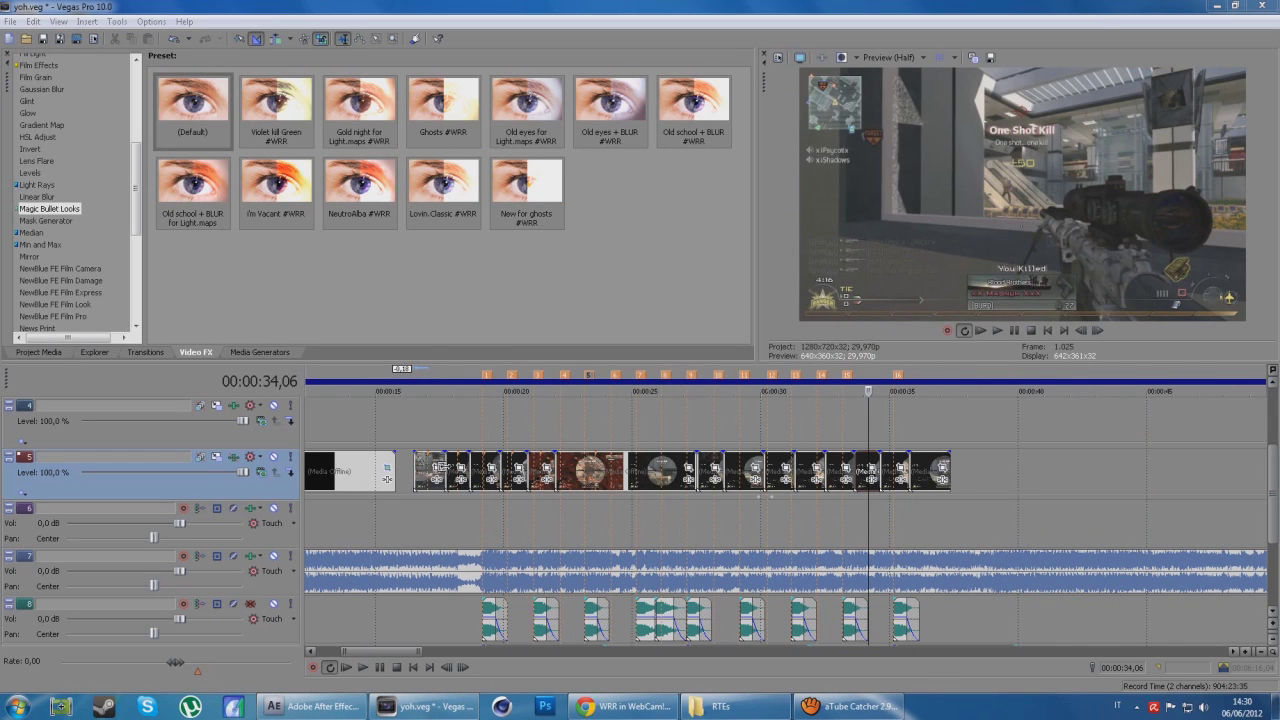
{"action": "left_click", "coordinate": [445, 470]}
{"action": "left_click", "coordinate": [470, 470]}
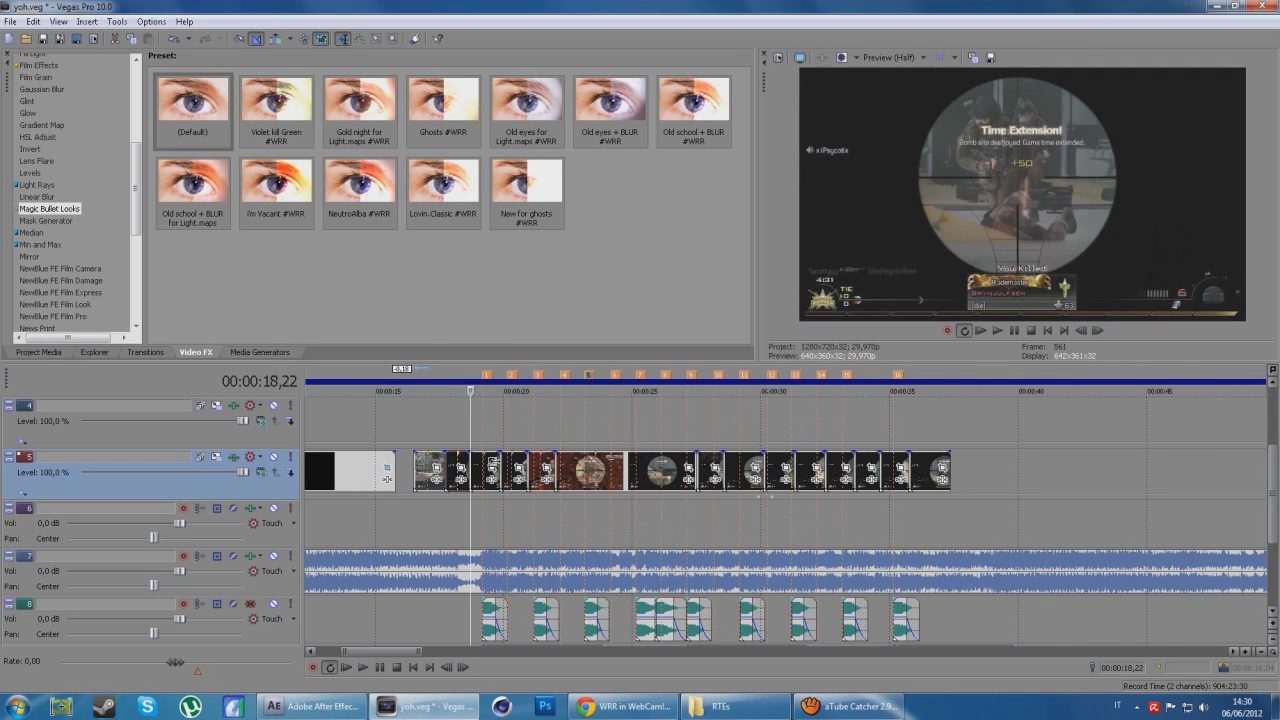
{"action": "left_click", "coordinate": [490, 460]}
{"action": "left_click", "coordinate": [499, 460]}
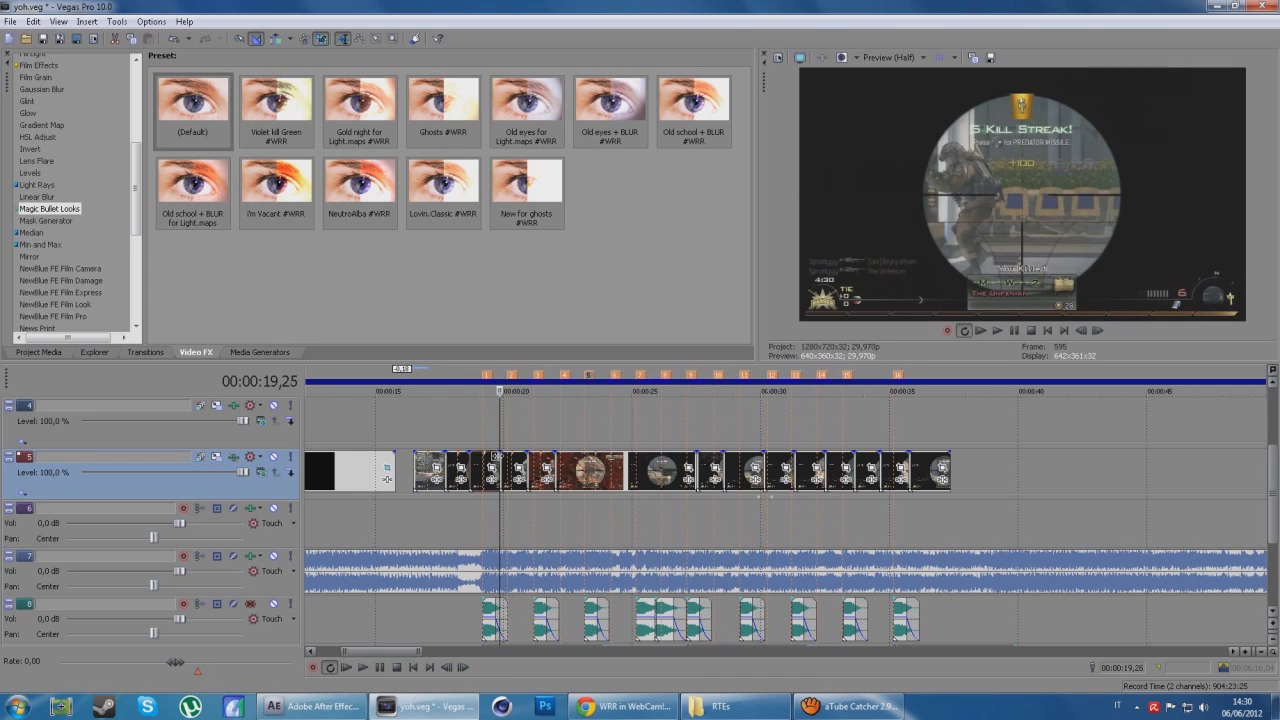
{"action": "left_click", "coordinate": [507, 465]}
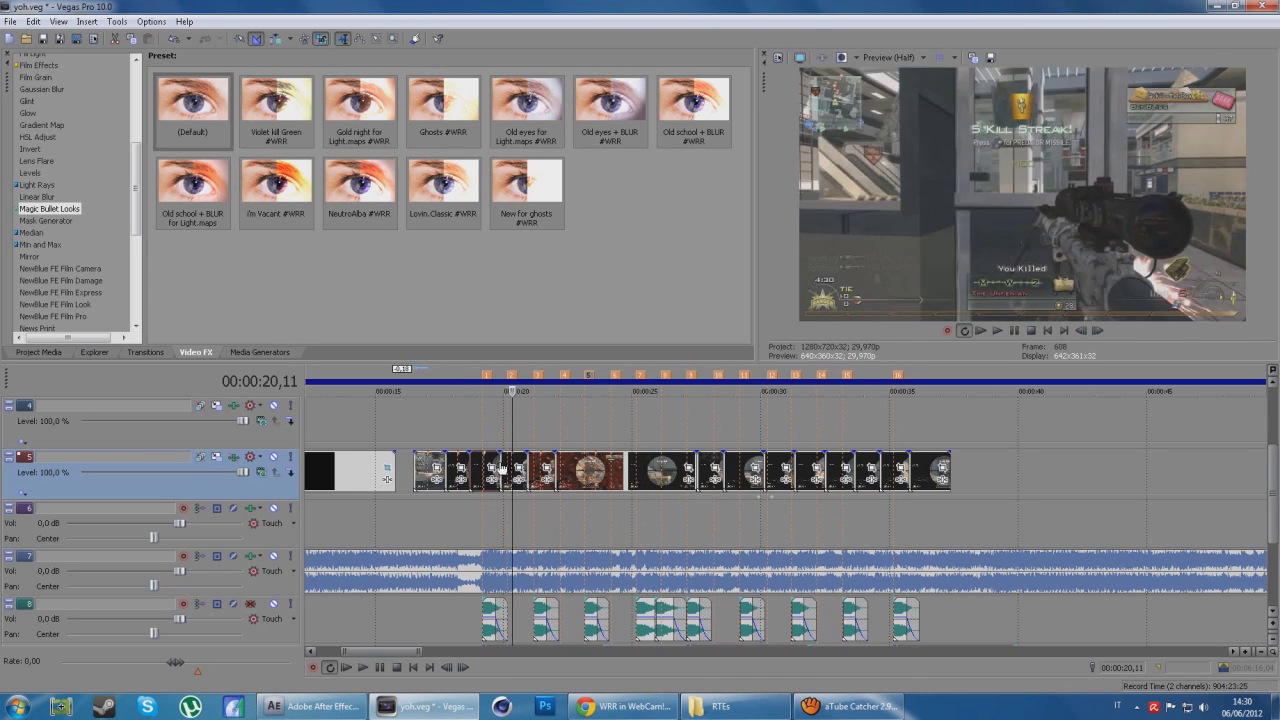
{"action": "left_click", "coordinate": [517, 465]}
{"action": "left_click", "coordinate": [515, 465]}
{"action": "key", "text": "Left"}
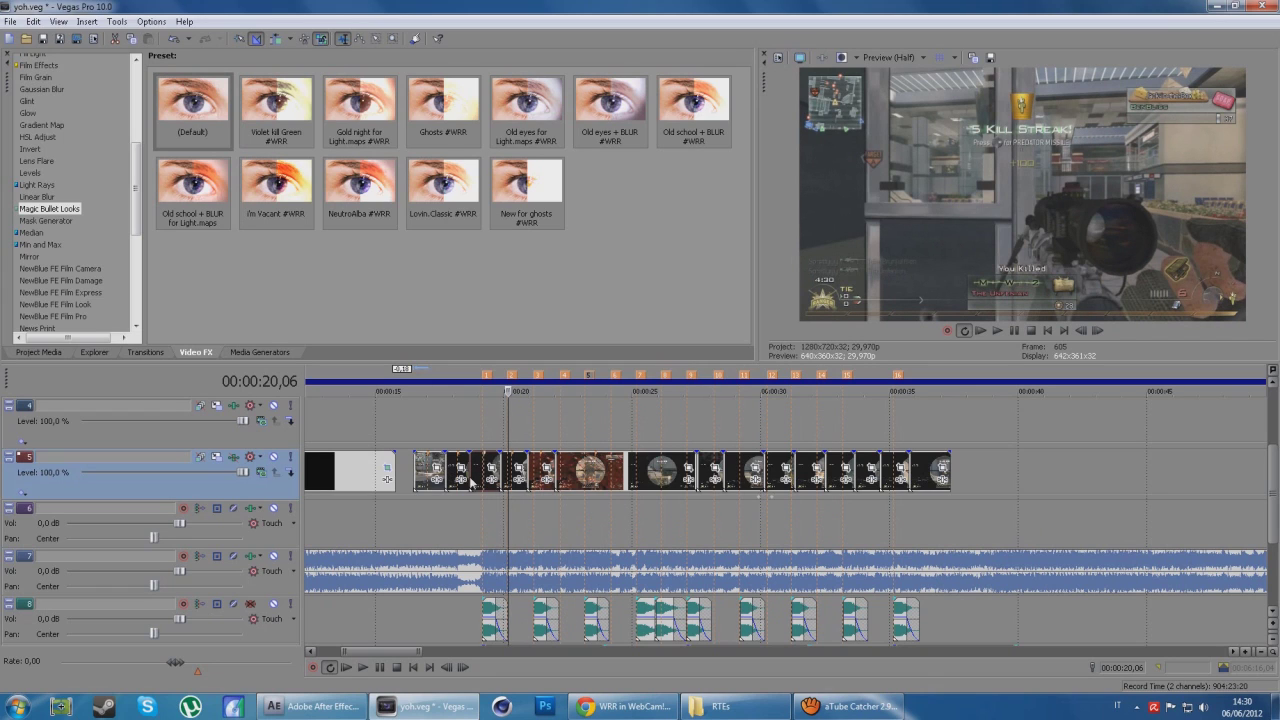
{"action": "key", "text": "Left"}
{"action": "key", "text": "Left"}
{"action": "key", "text": "Left"}
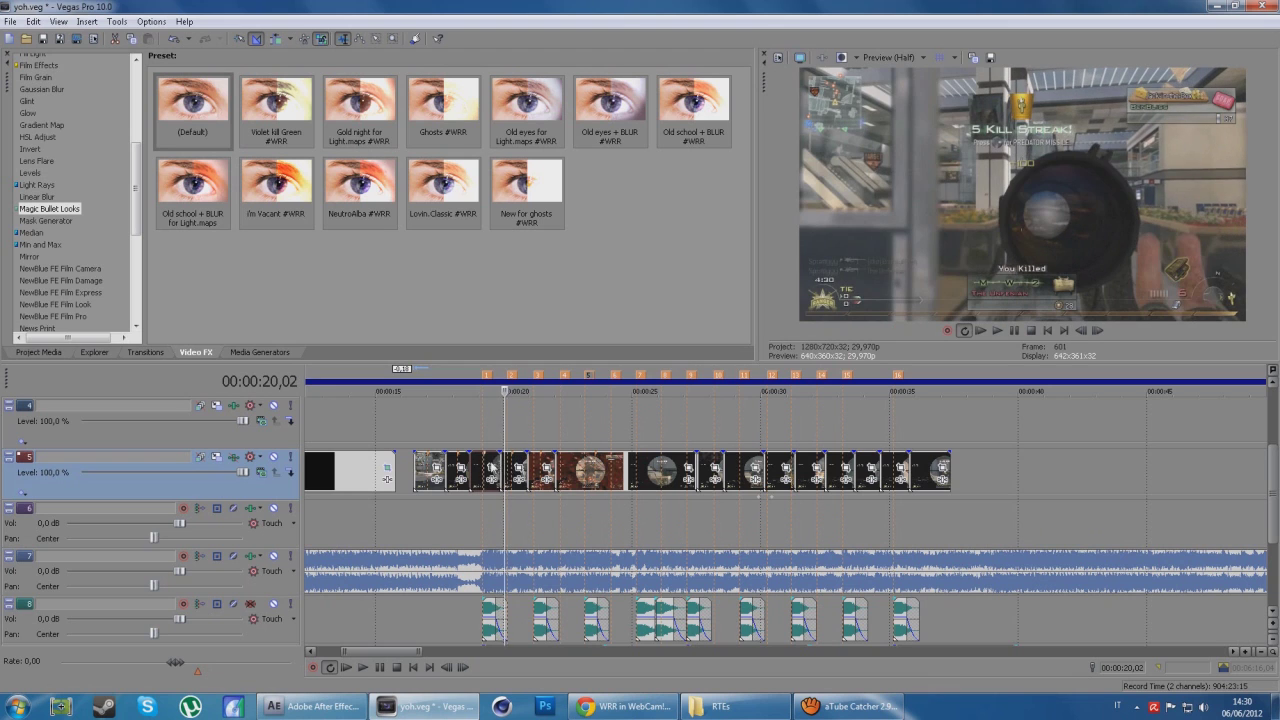
{"action": "key", "text": "Left"}
{"action": "key", "text": "Left"}
{"action": "key", "text": "Left"}
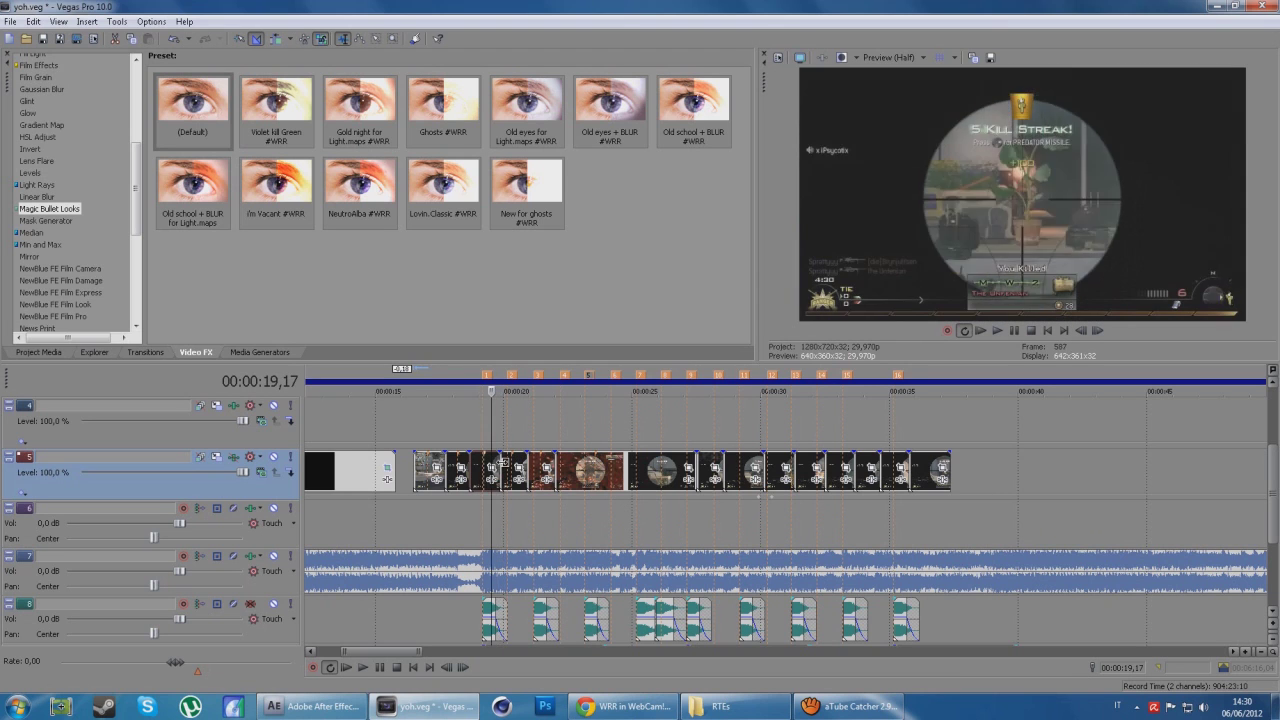
{"action": "key", "text": "Right"}
{"action": "key", "text": "Right"}
{"action": "key", "text": "Right"}
{"action": "key", "text": "Right"}
{"action": "key", "text": "Right"}
{"action": "key", "text": "Right"}
{"action": "key", "text": "Right"}
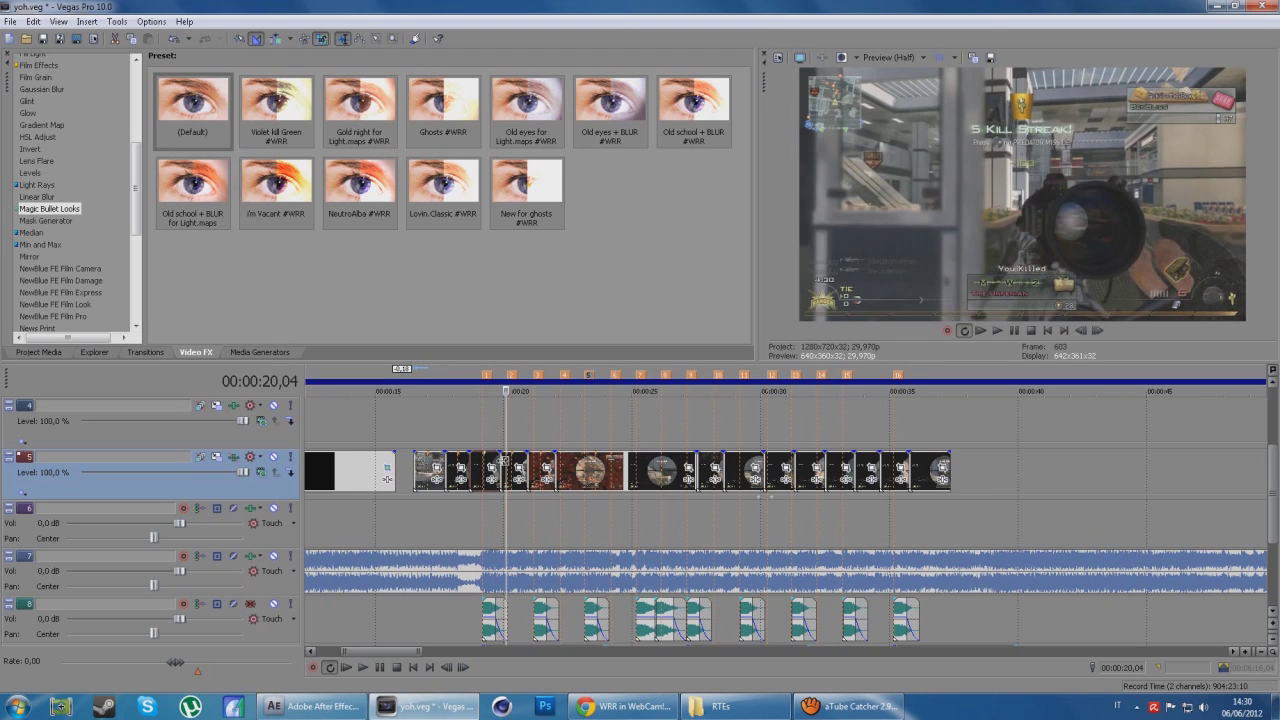
{"action": "key", "text": "Right"}
{"action": "key", "text": "Right"}
{"action": "key", "text": "Right"}
{"action": "key", "text": "Right"}
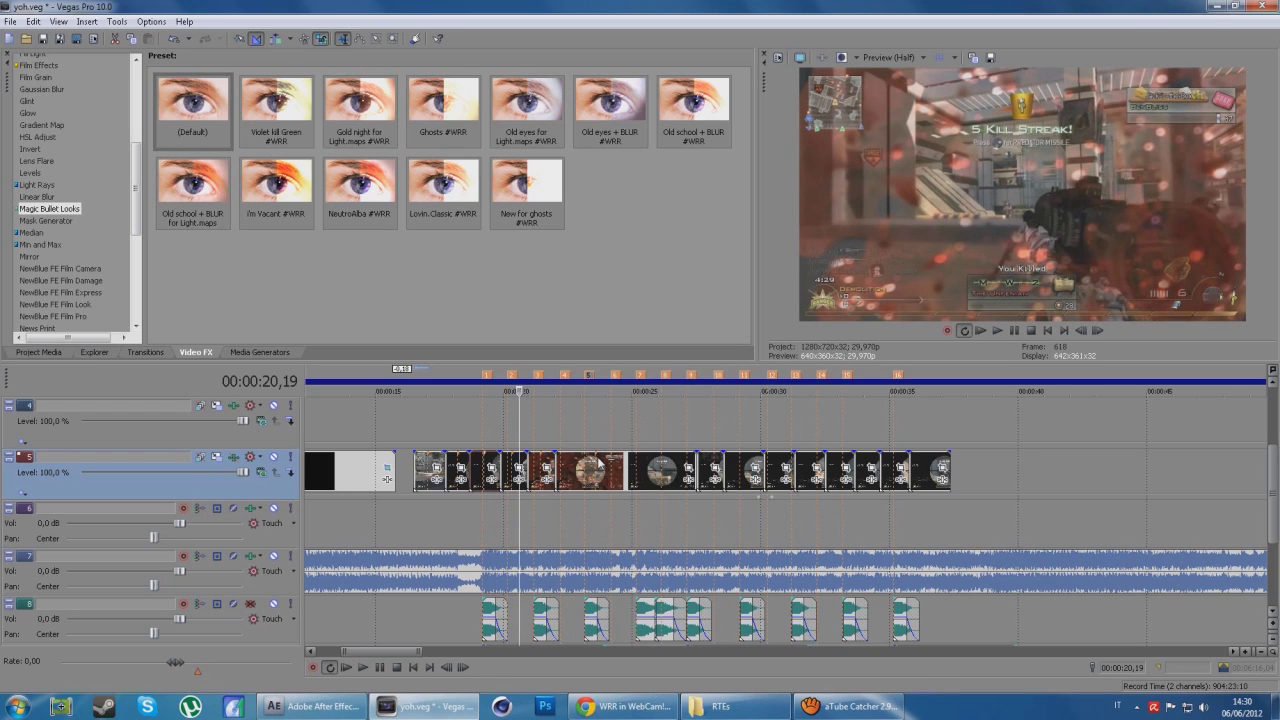
{"action": "key", "text": "Right"}
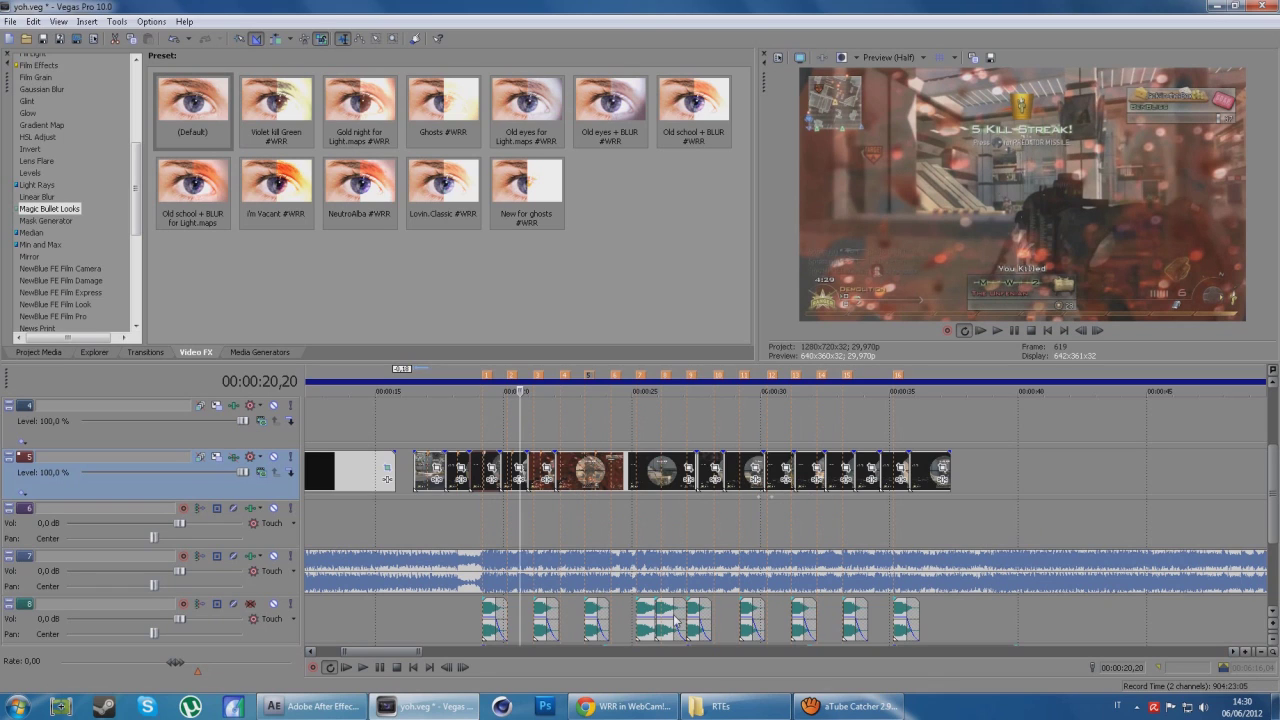
{"action": "left_click", "coordinate": [428, 485]}
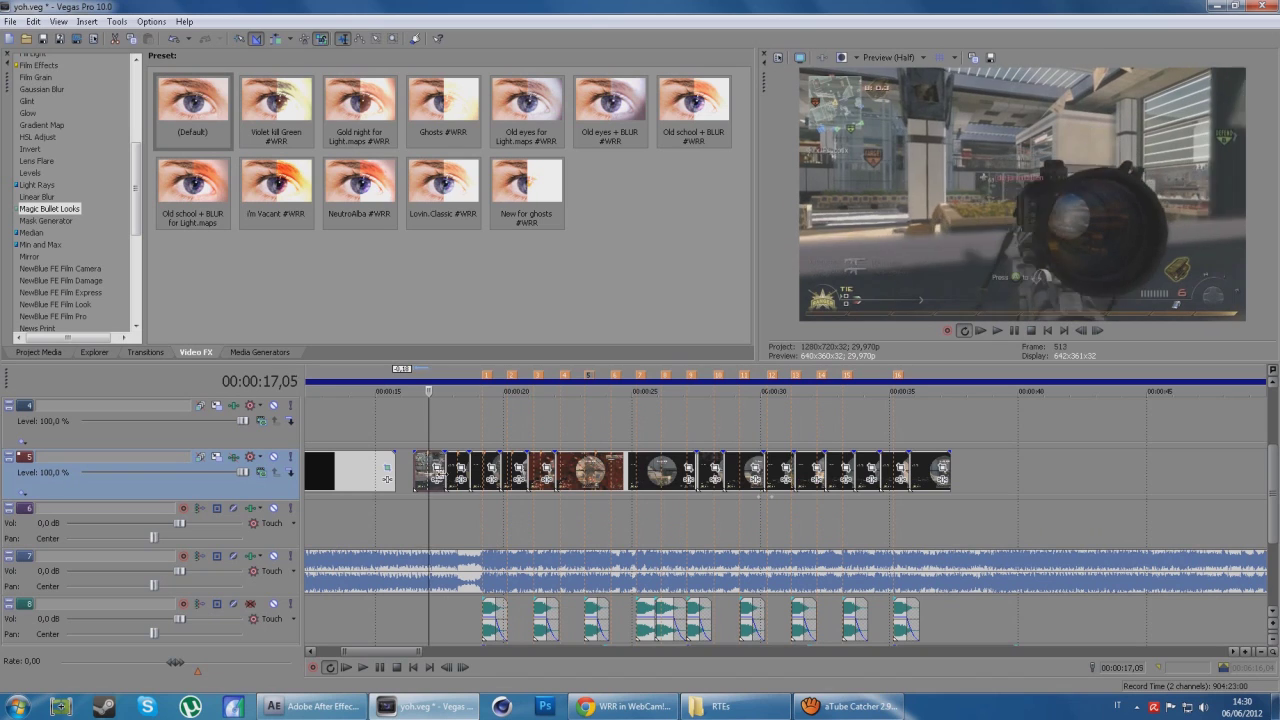
{"action": "left_click", "coordinate": [436, 472]}
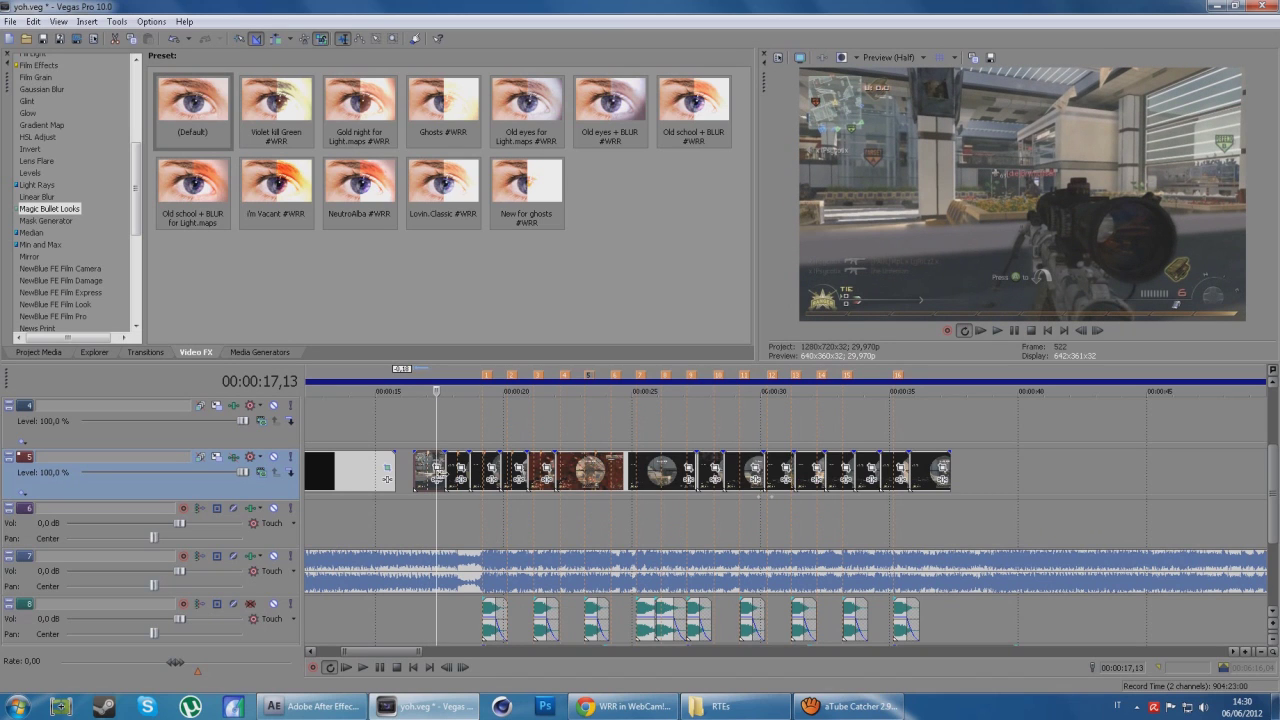
{"action": "left_click", "coordinate": [918, 470]}
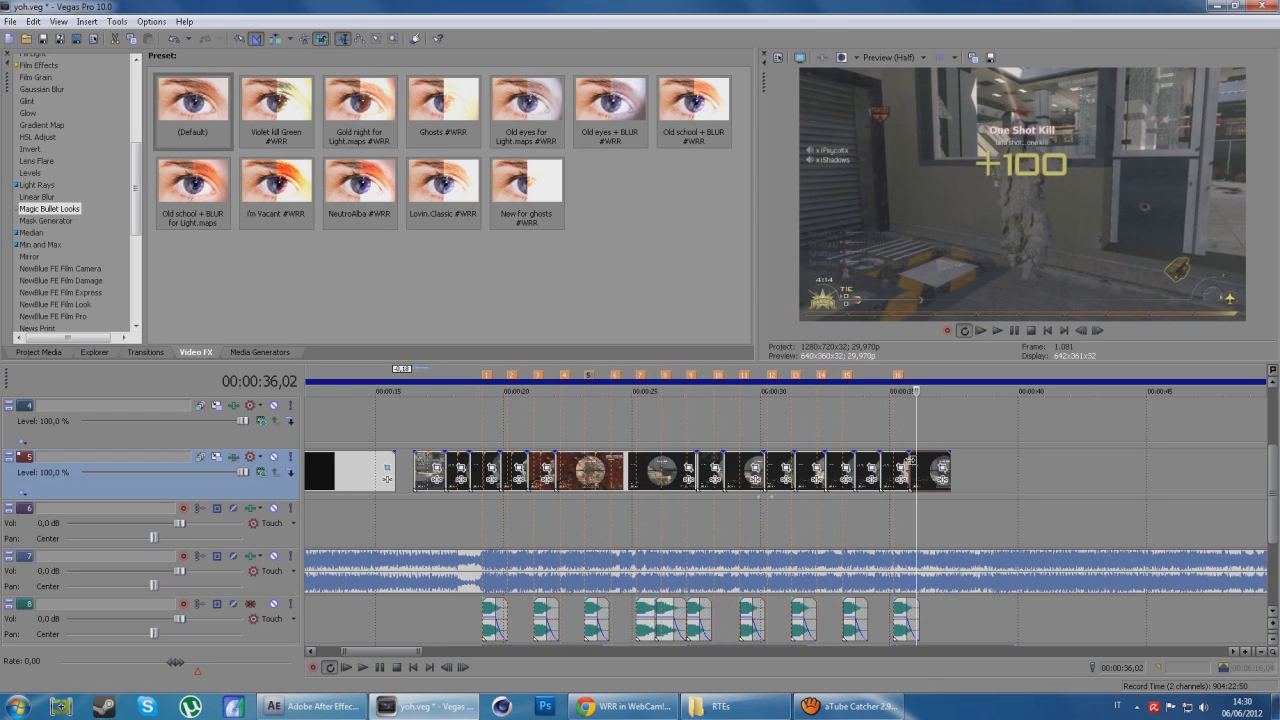
{"action": "left_click_drag", "start_coordinate": [911, 461], "coordinate": [848, 466]}
Play the montage from around 18 seconds and again from 18,21 to review the shortened clip
{"action": "left_click", "coordinate": [469, 456]}
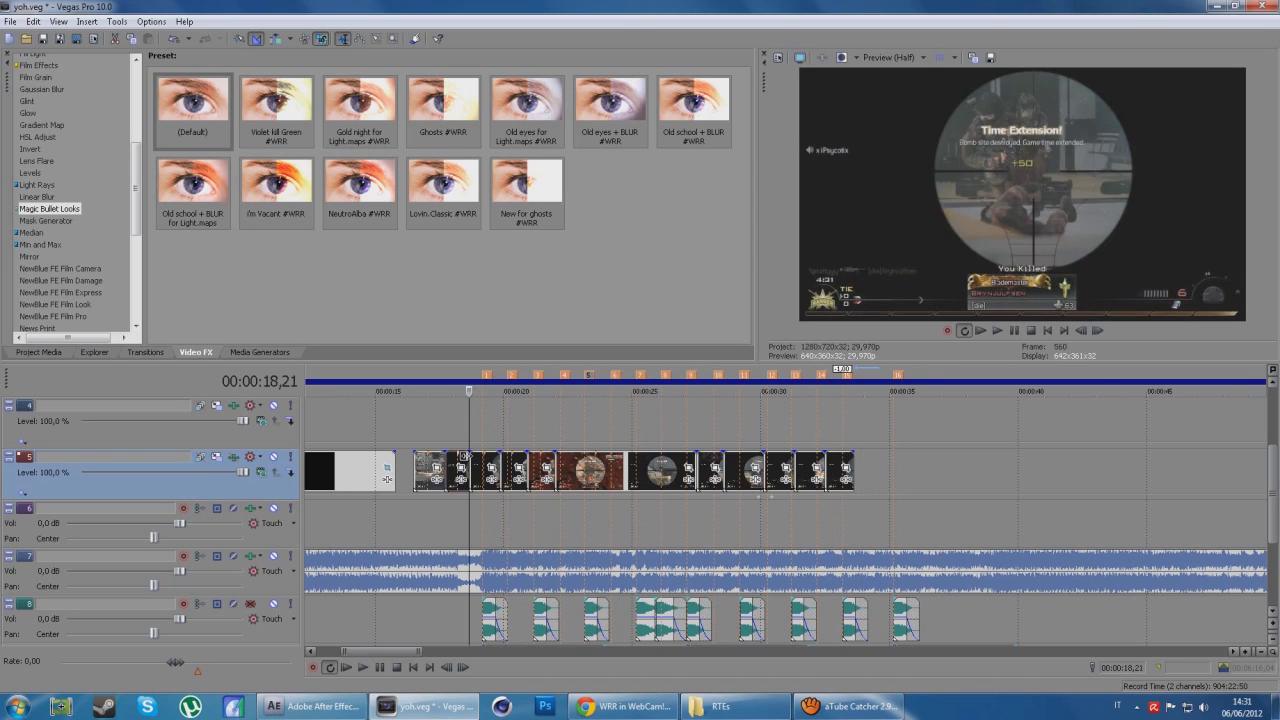
{"action": "key", "text": "space"}
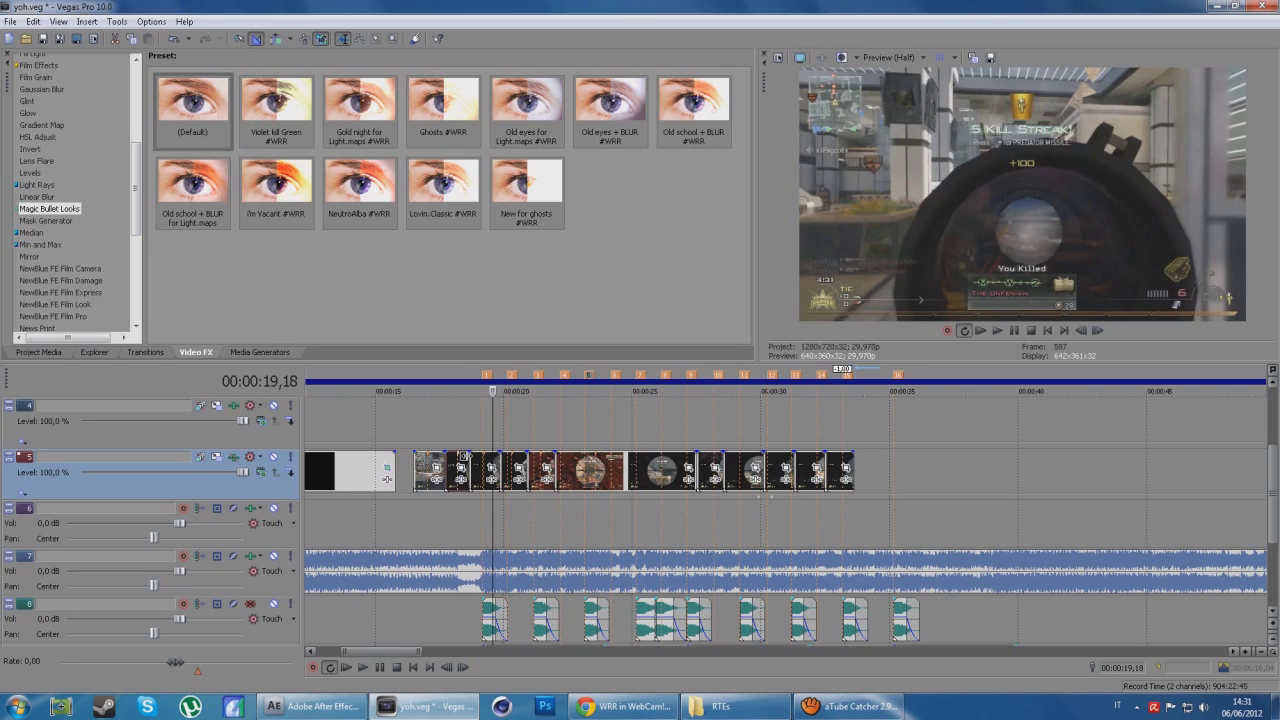
{"action": "scroll", "coordinate": [466, 457], "scroll_direction": "up", "scroll_amount": 5}
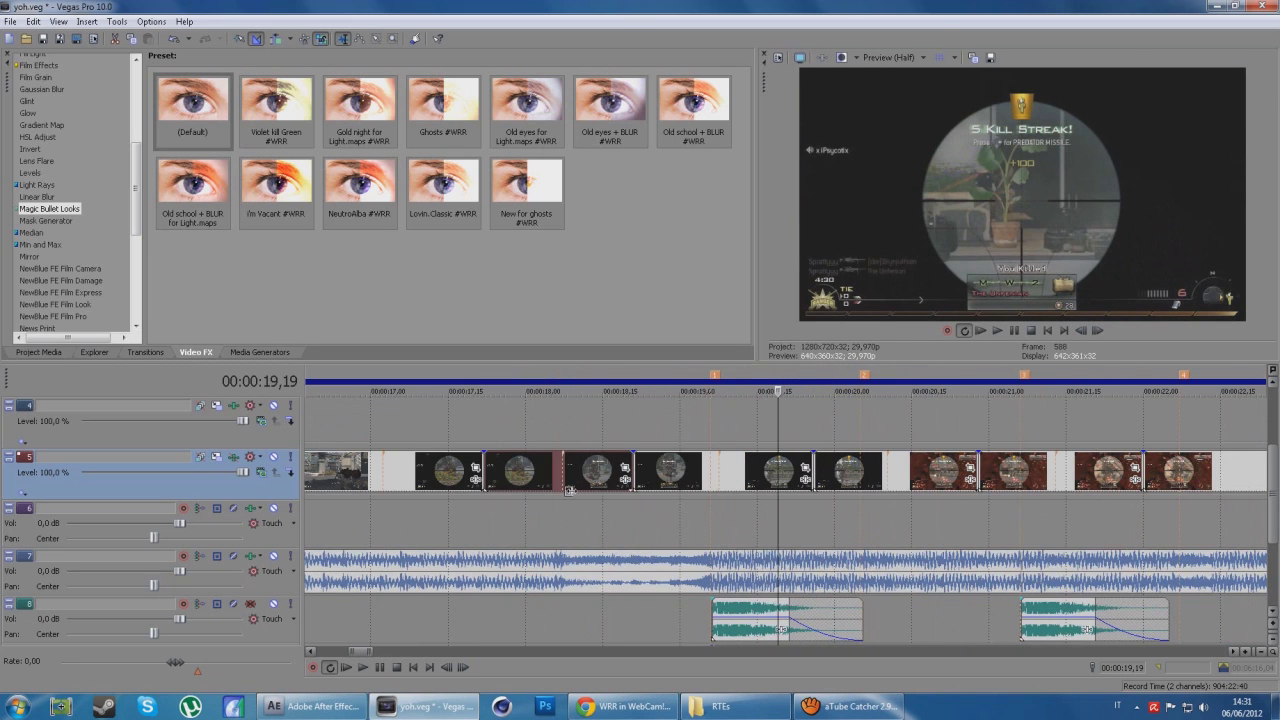
{"action": "left_click", "coordinate": [647, 465]}
{"action": "key", "text": "space"}
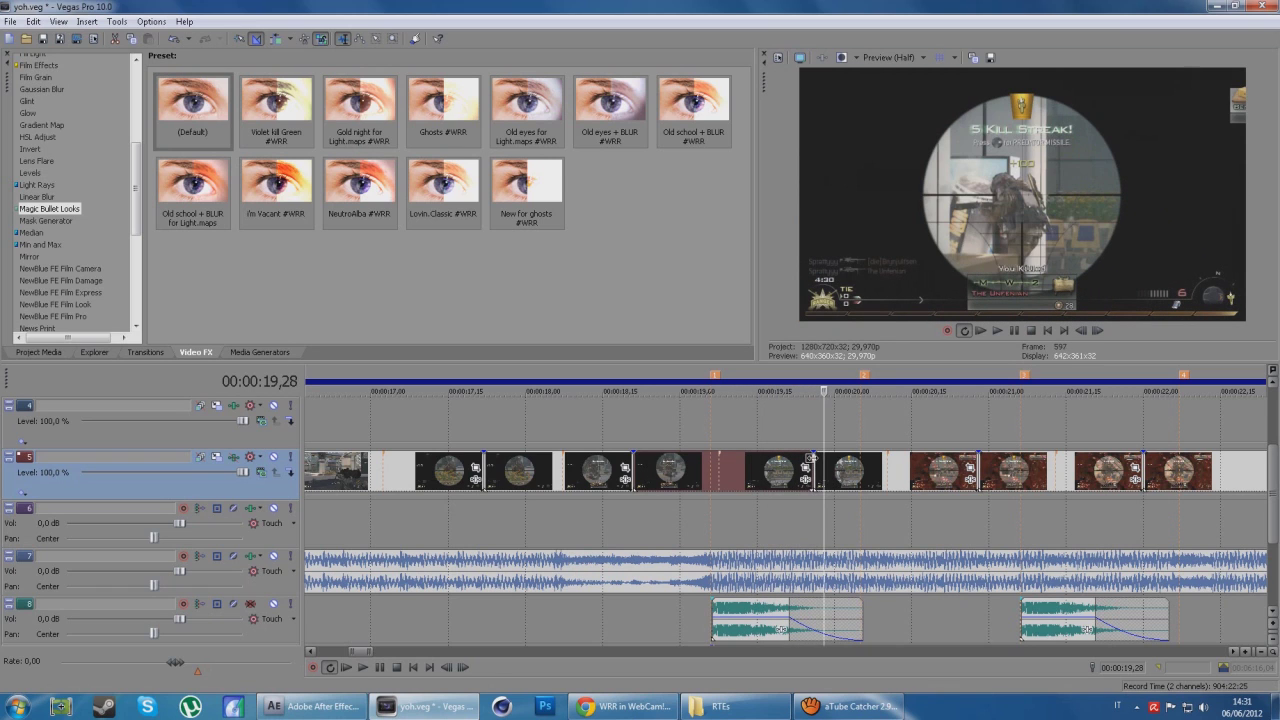
{"action": "scroll", "coordinate": [812, 458], "scroll_direction": "down", "scroll_amount": 2}
{"action": "scroll", "coordinate": [810, 458], "scroll_direction": "down", "scroll_amount": 3}
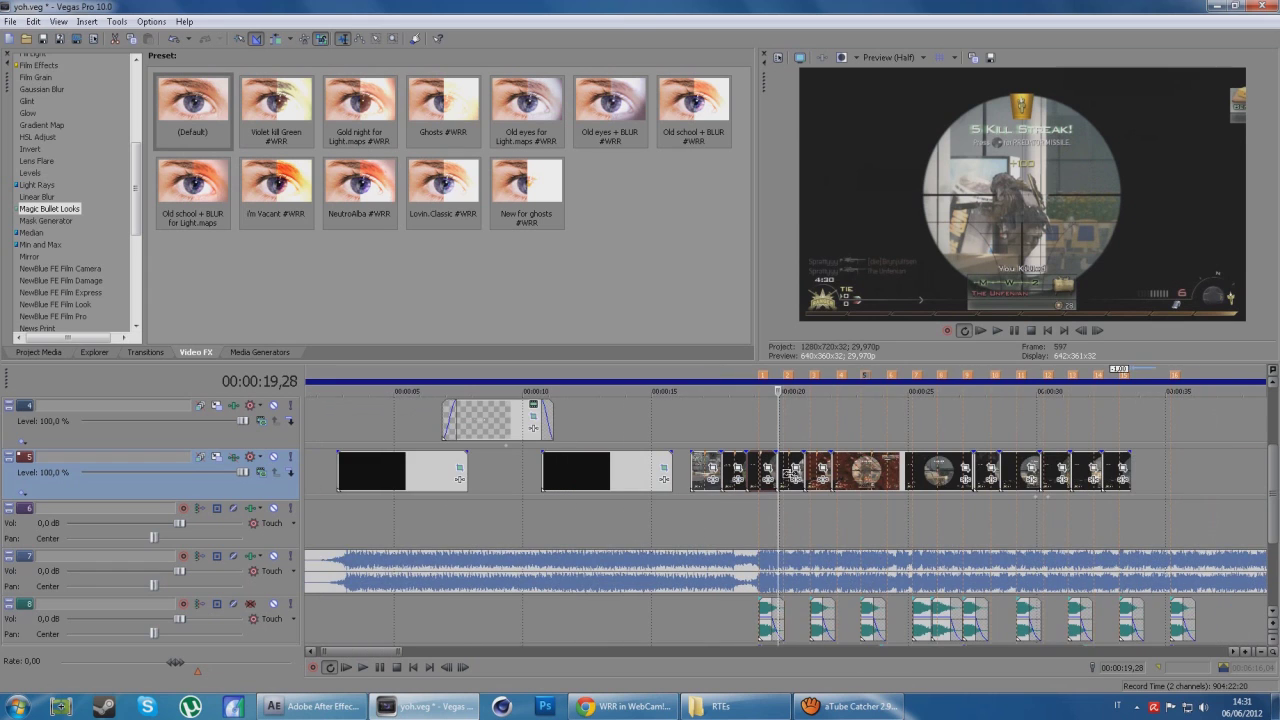
{"action": "scroll", "coordinate": [782, 485], "scroll_direction": "up", "scroll_amount": 2}
{"action": "scroll", "coordinate": [780, 480], "scroll_direction": "up", "scroll_amount": 2}
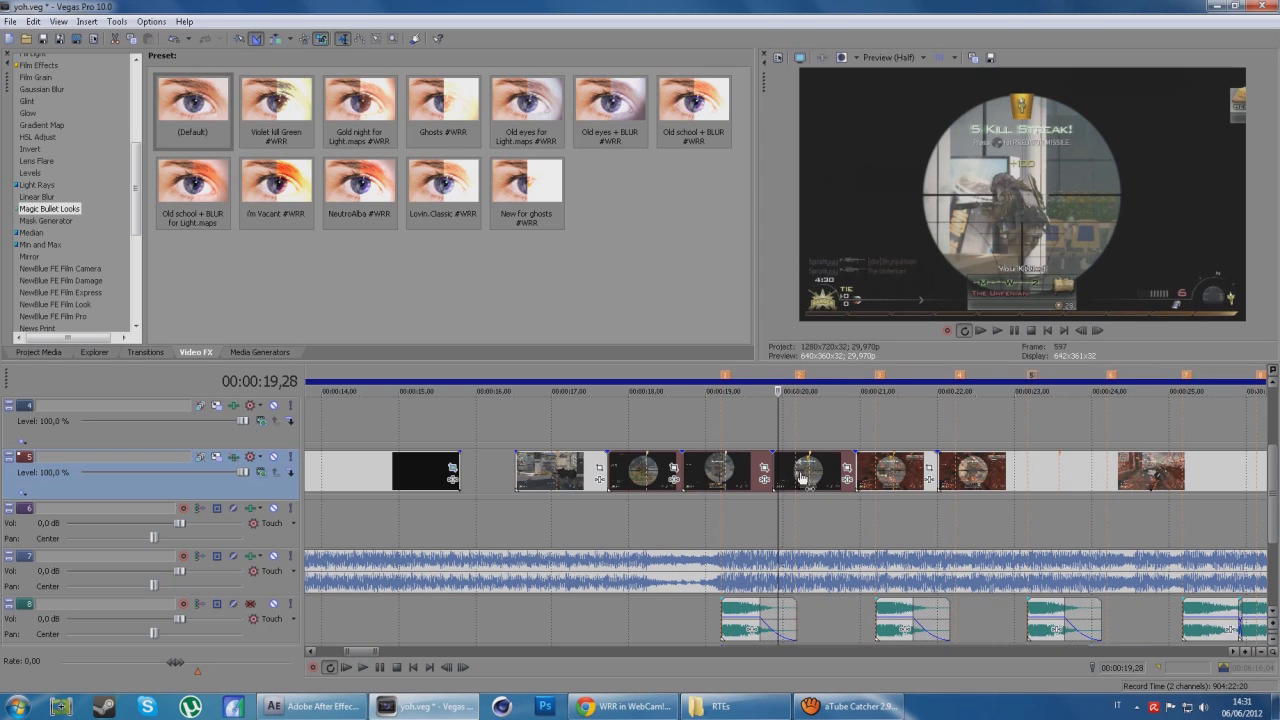
{"action": "scroll", "coordinate": [833, 487], "scroll_direction": "down", "scroll_amount": 2}
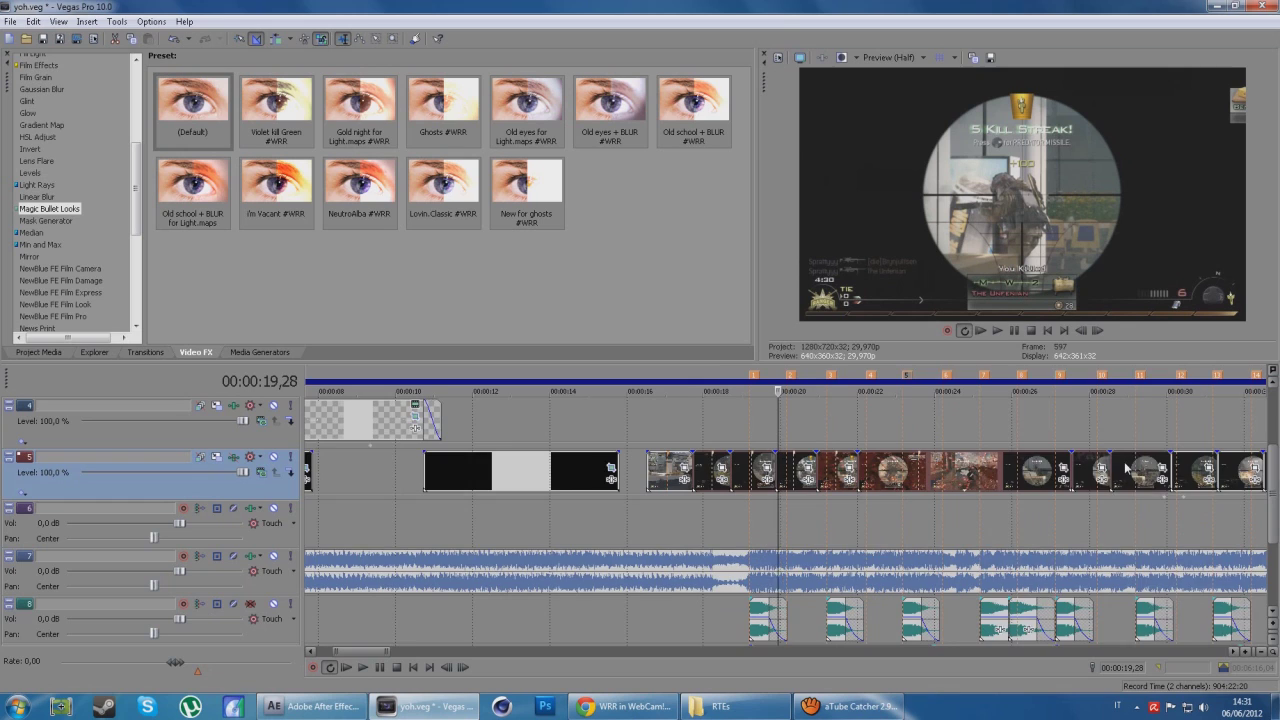
{"action": "scroll", "coordinate": [1126, 470], "scroll_direction": "down", "scroll_amount": 2}
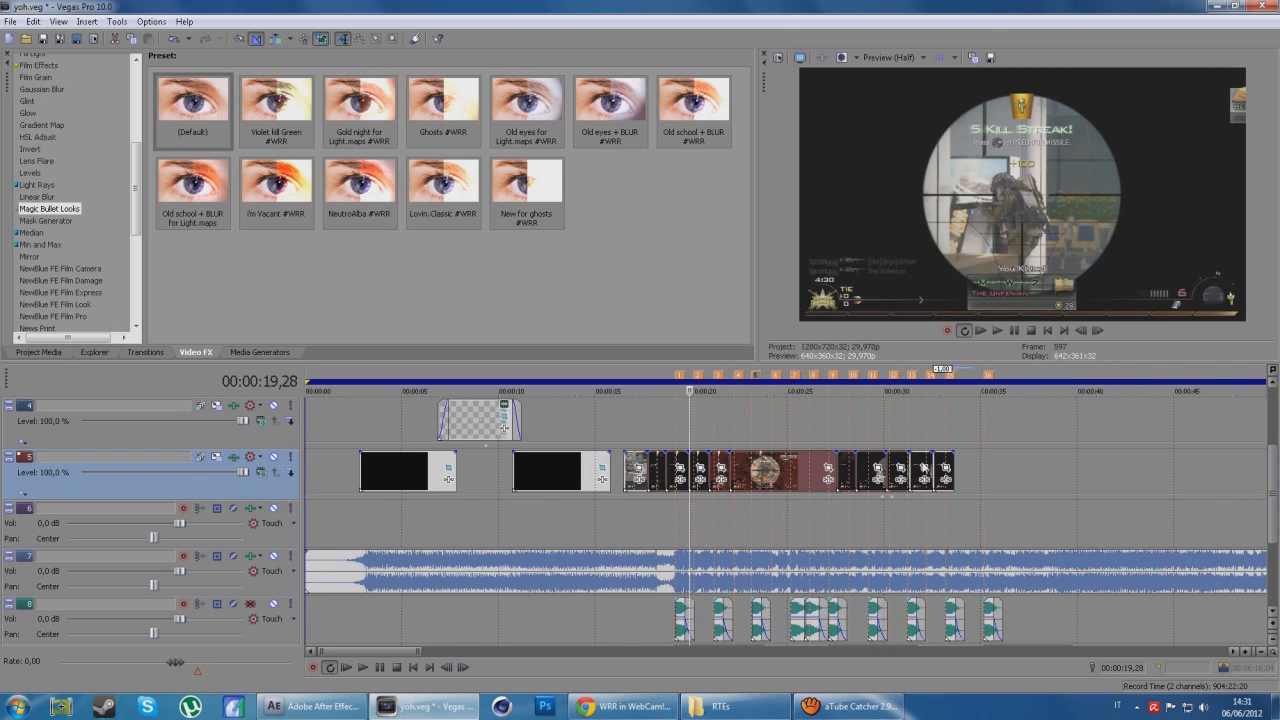
Shift the later clip group on track 5 right, leaving a long empty gap
{"action": "left_click_drag", "start_coordinate": [680, 466], "coordinate": [1068, 467]}
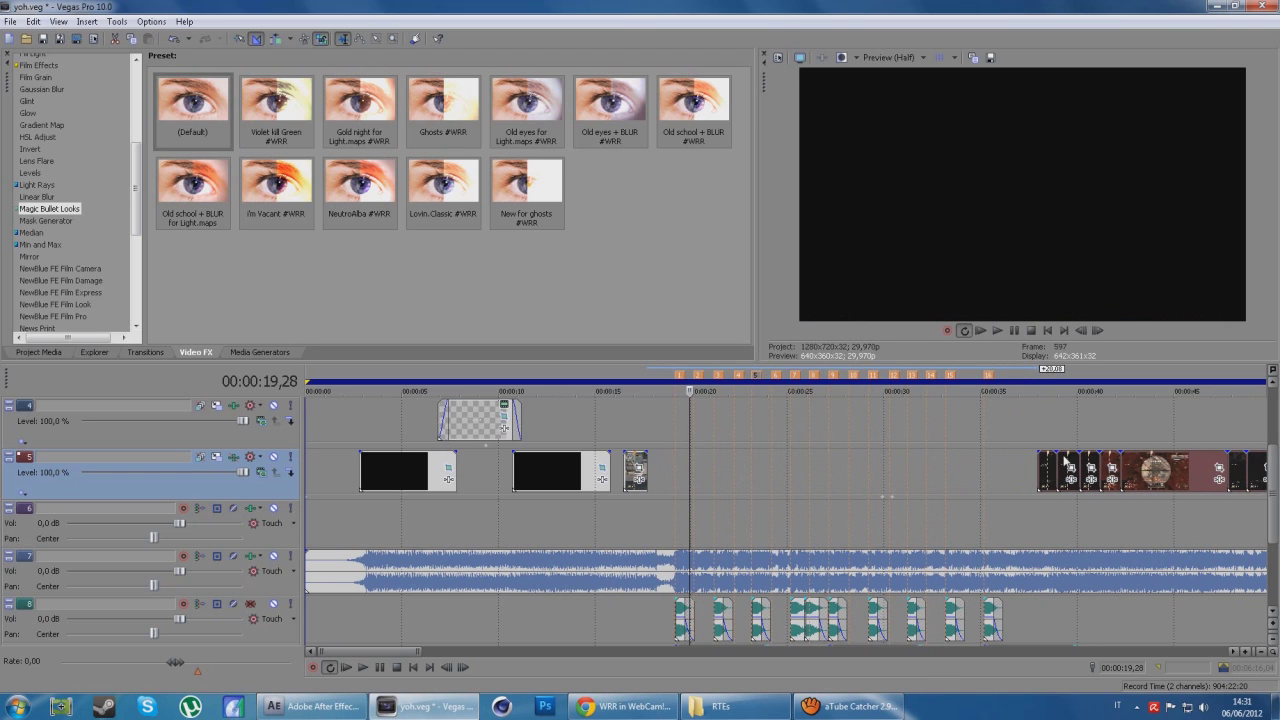
{"action": "left_click", "coordinate": [676, 570]}
{"action": "scroll", "coordinate": [632, 518], "scroll_direction": "up", "scroll_amount": 4}
Move the short TERMINAL clip to end at the 19-second playhead and preview it
{"action": "left_click_drag", "start_coordinate": [600, 481], "coordinate": [709, 488]}
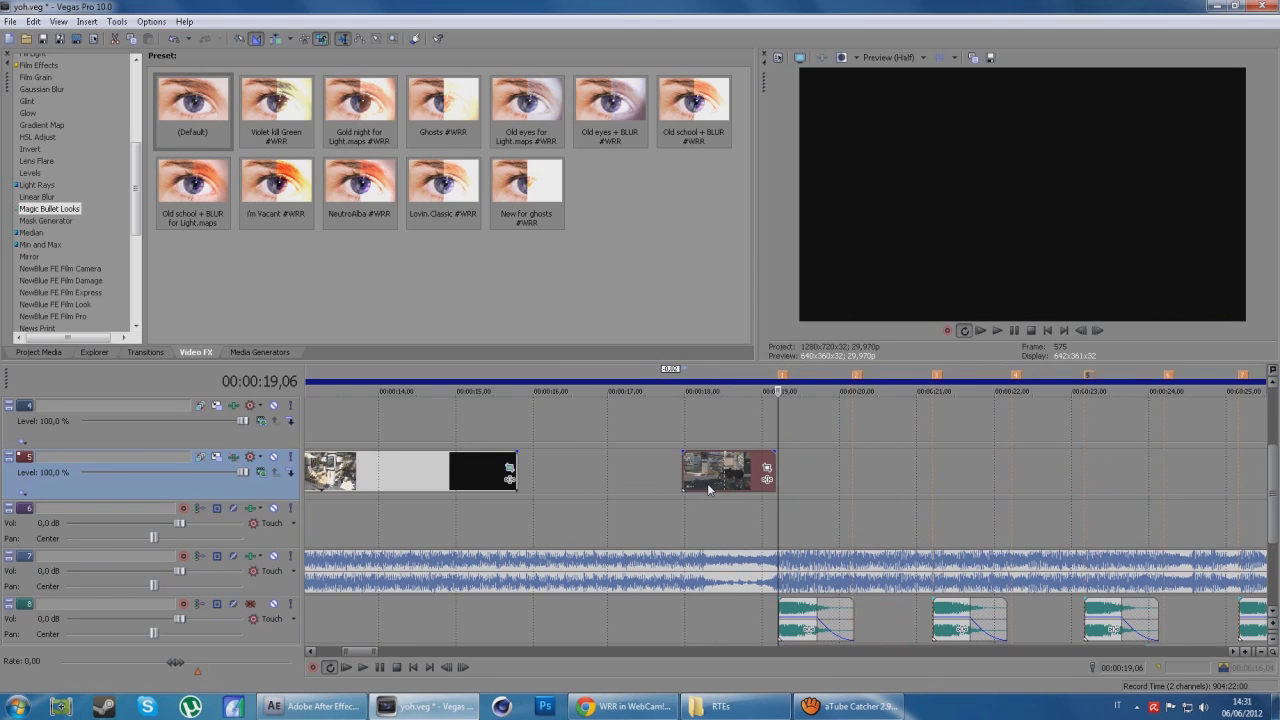
{"action": "left_click", "coordinate": [688, 470]}
{"action": "key", "text": "space"}
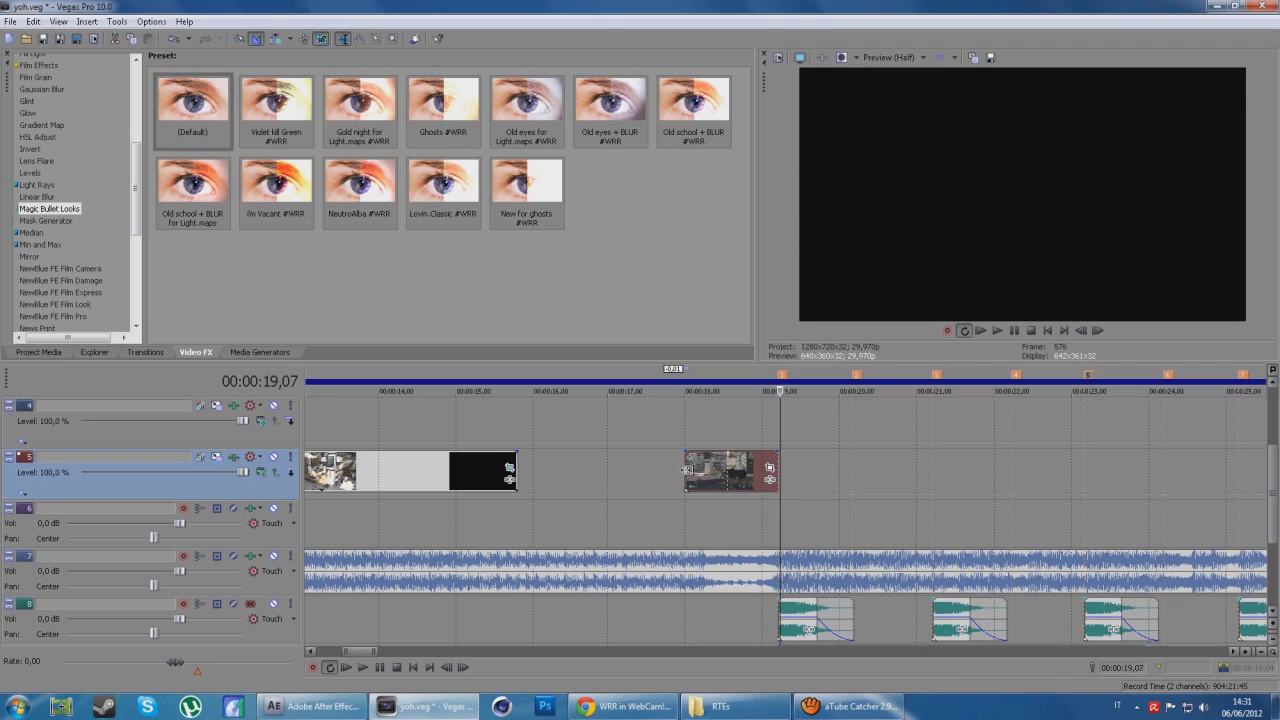
{"action": "scroll", "coordinate": [900, 570], "scroll_direction": "down", "scroll_amount": 4}
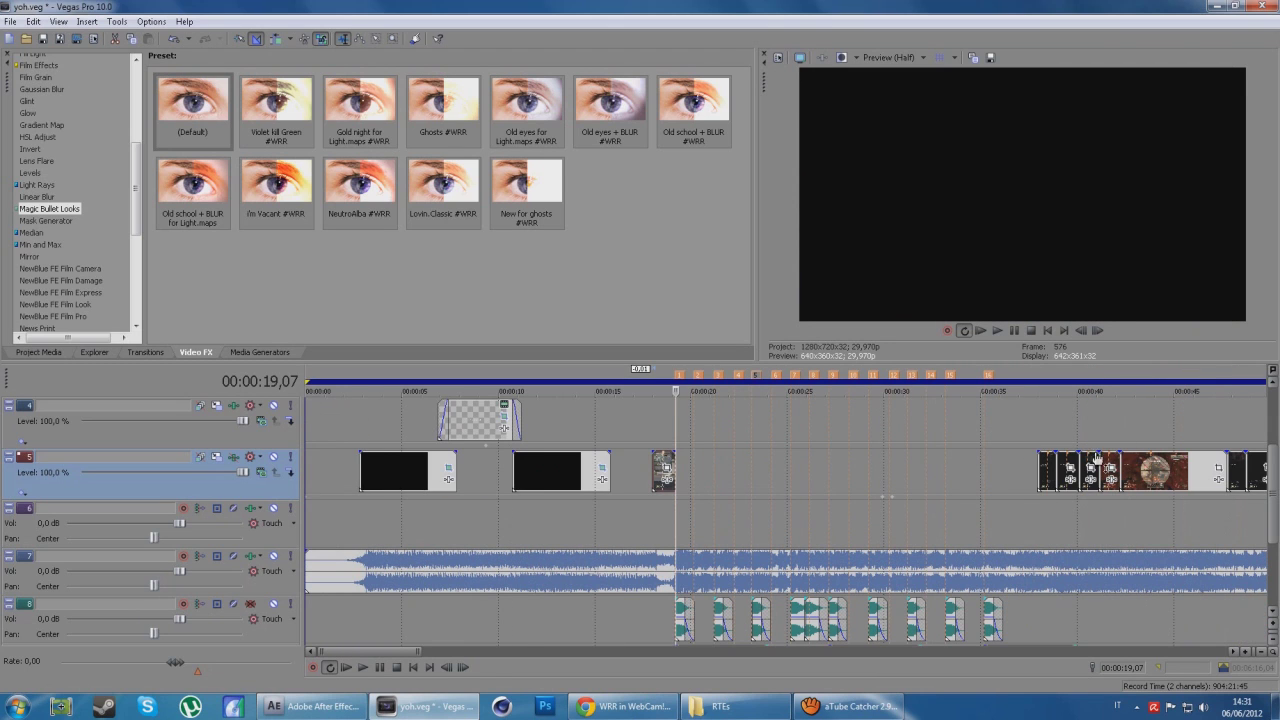
{"action": "left_click", "coordinate": [1040, 465]}
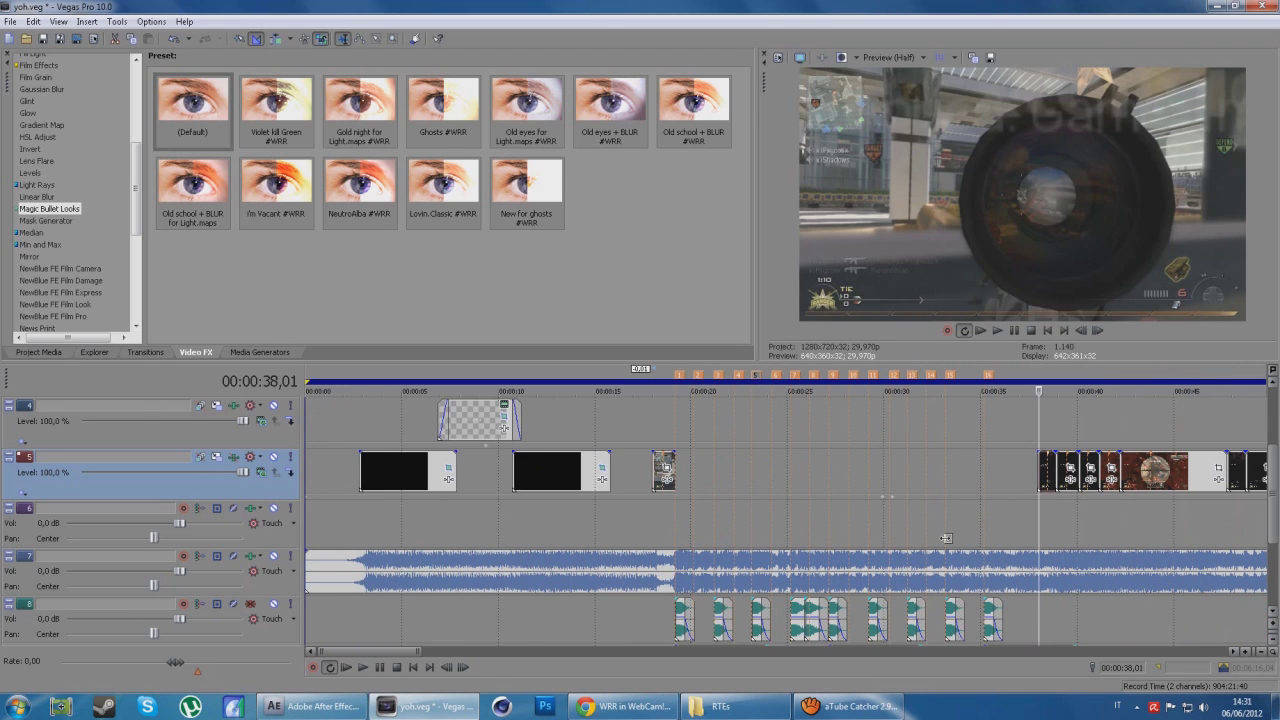
{"action": "scroll", "coordinate": [900, 550], "scroll_direction": "right", "scroll_amount": 3}
{"action": "left_click", "coordinate": [395, 492]}
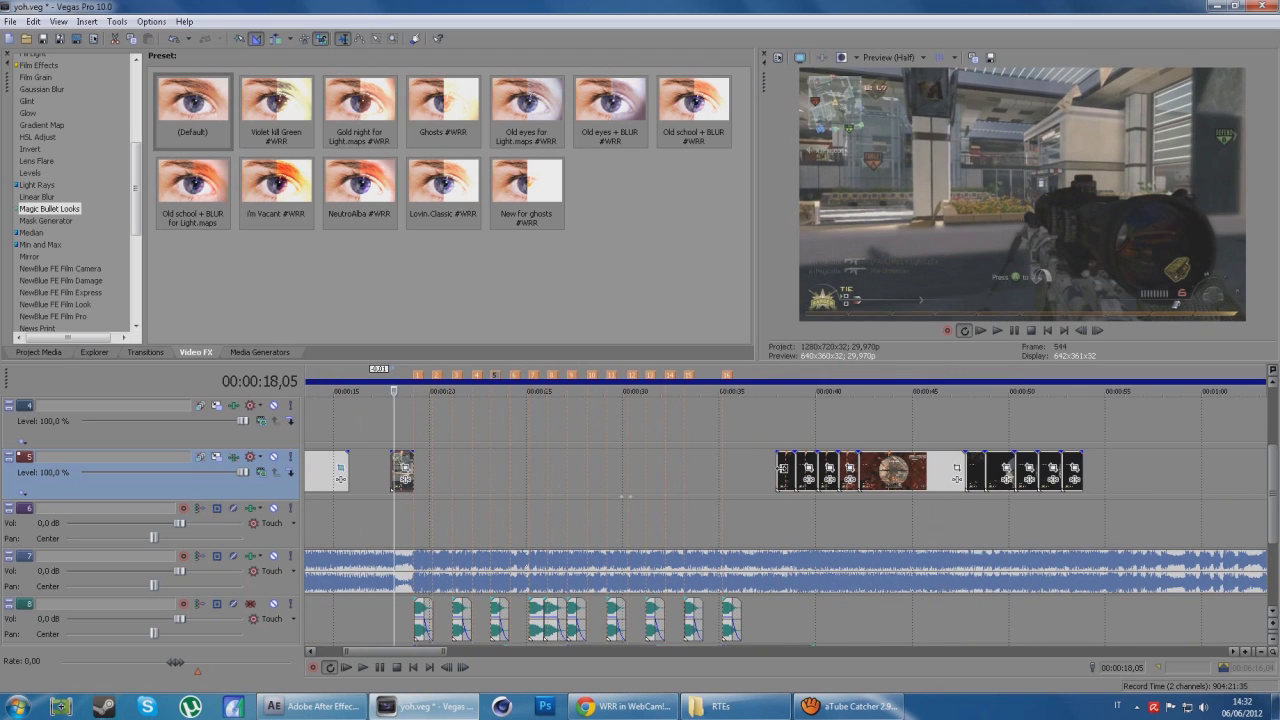
{"action": "left_click", "coordinate": [778, 468]}
{"action": "scroll", "coordinate": [778, 468], "scroll_direction": "up", "scroll_amount": 3}
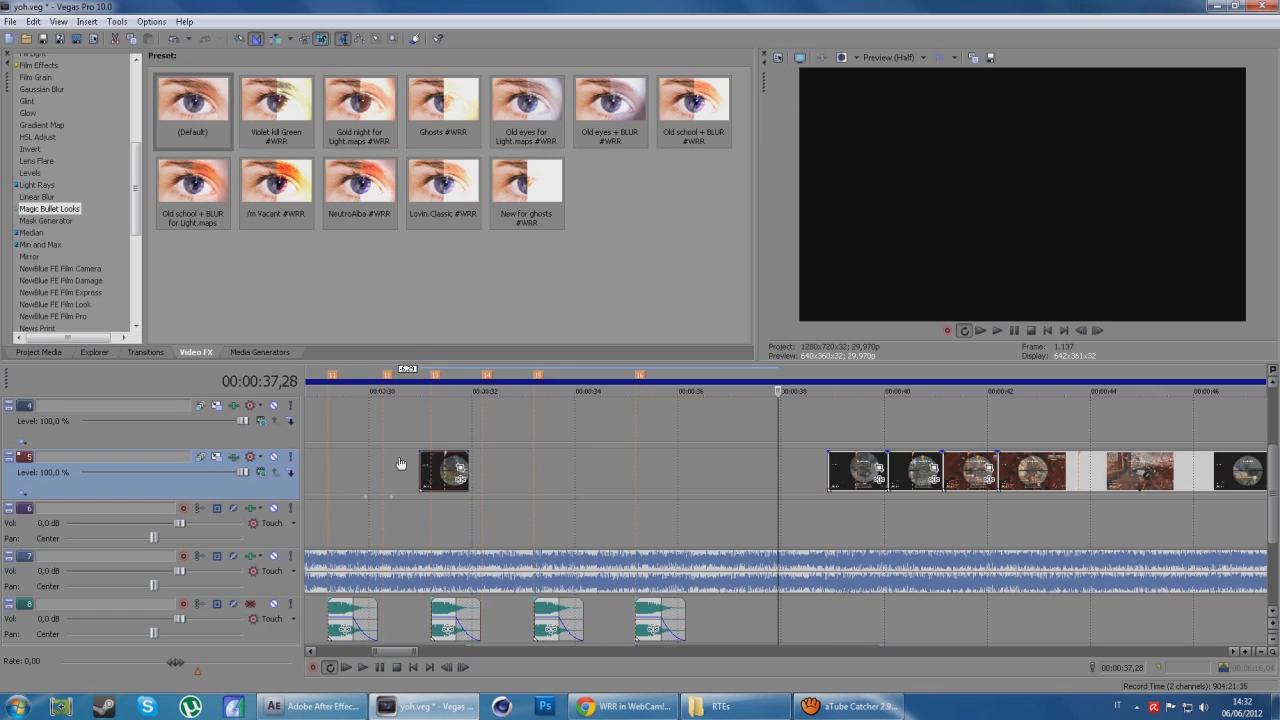
{"action": "scroll", "coordinate": [400, 463], "scroll_direction": "left", "scroll_amount": 6}
{"action": "left_click_drag", "start_coordinate": [663, 486], "coordinate": [742, 486]}
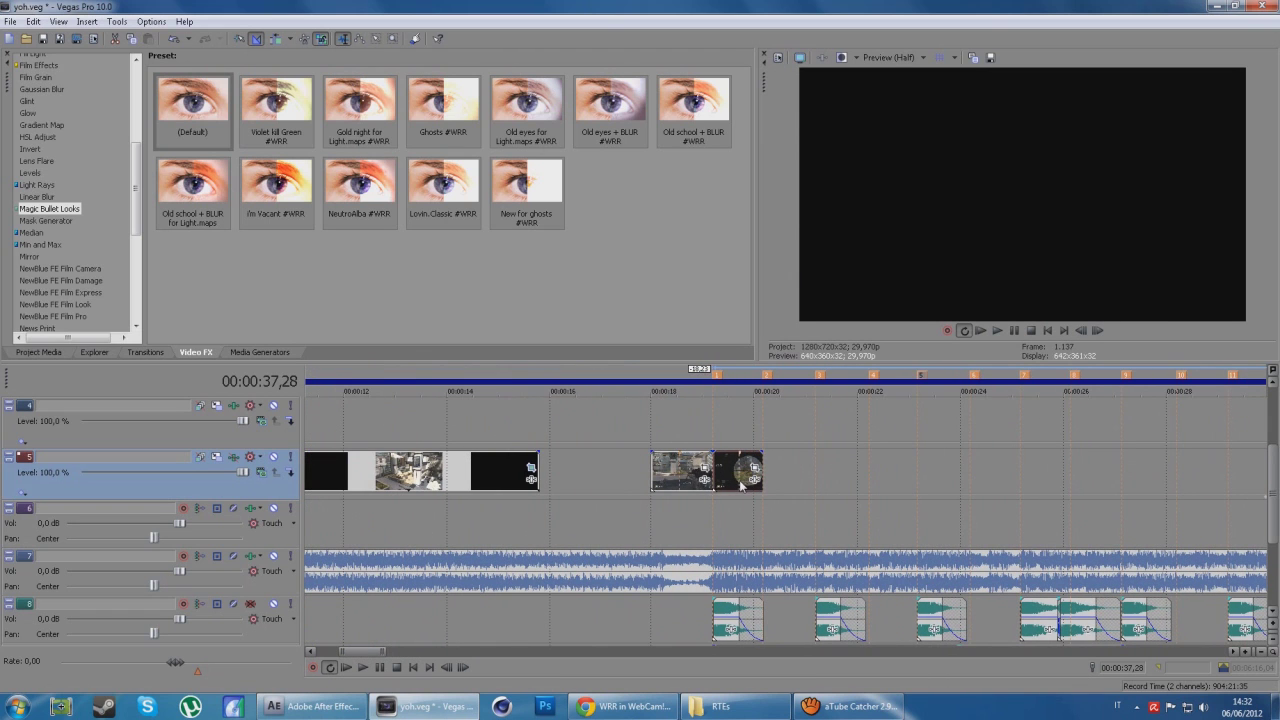
{"action": "scroll", "coordinate": [741, 486], "scroll_direction": "up", "scroll_amount": 2}
{"action": "scroll", "coordinate": [913, 507], "scroll_direction": "up", "scroll_amount": 1}
{"action": "scroll", "coordinate": [1098, 493], "scroll_direction": "down", "scroll_amount": 5}
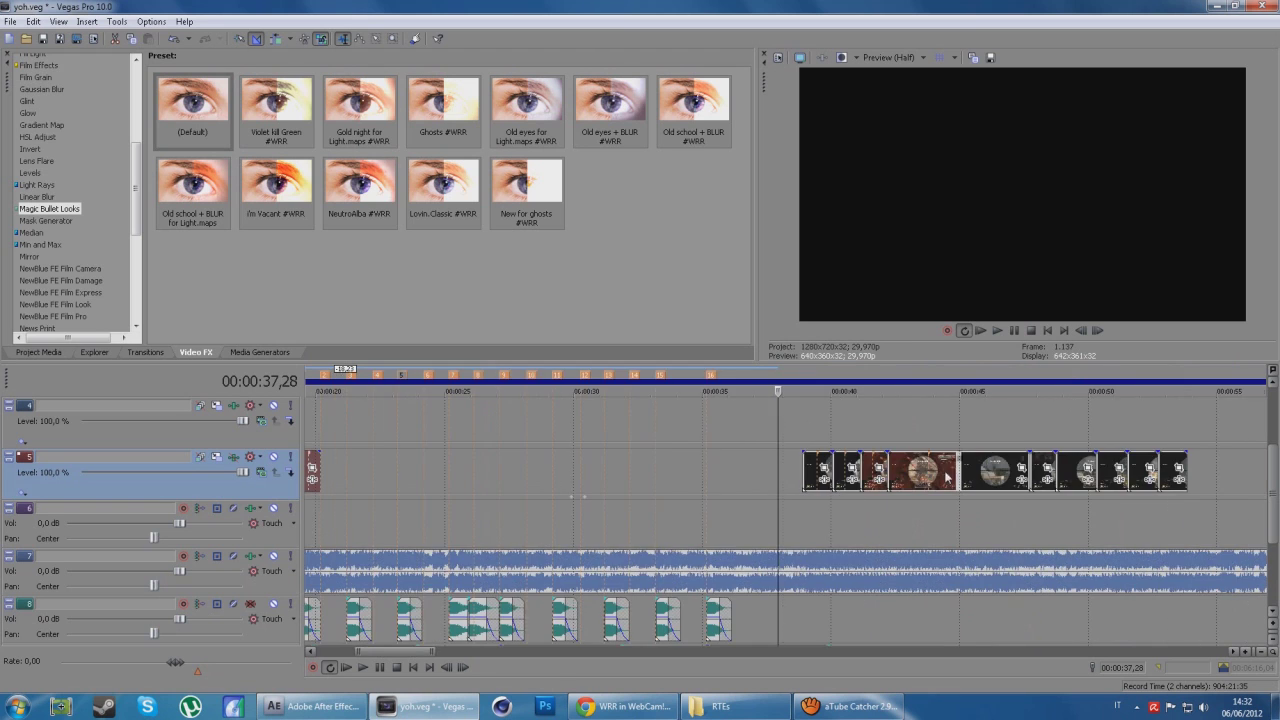
{"action": "scroll", "coordinate": [459, 480], "scroll_direction": "down", "scroll_amount": 1}
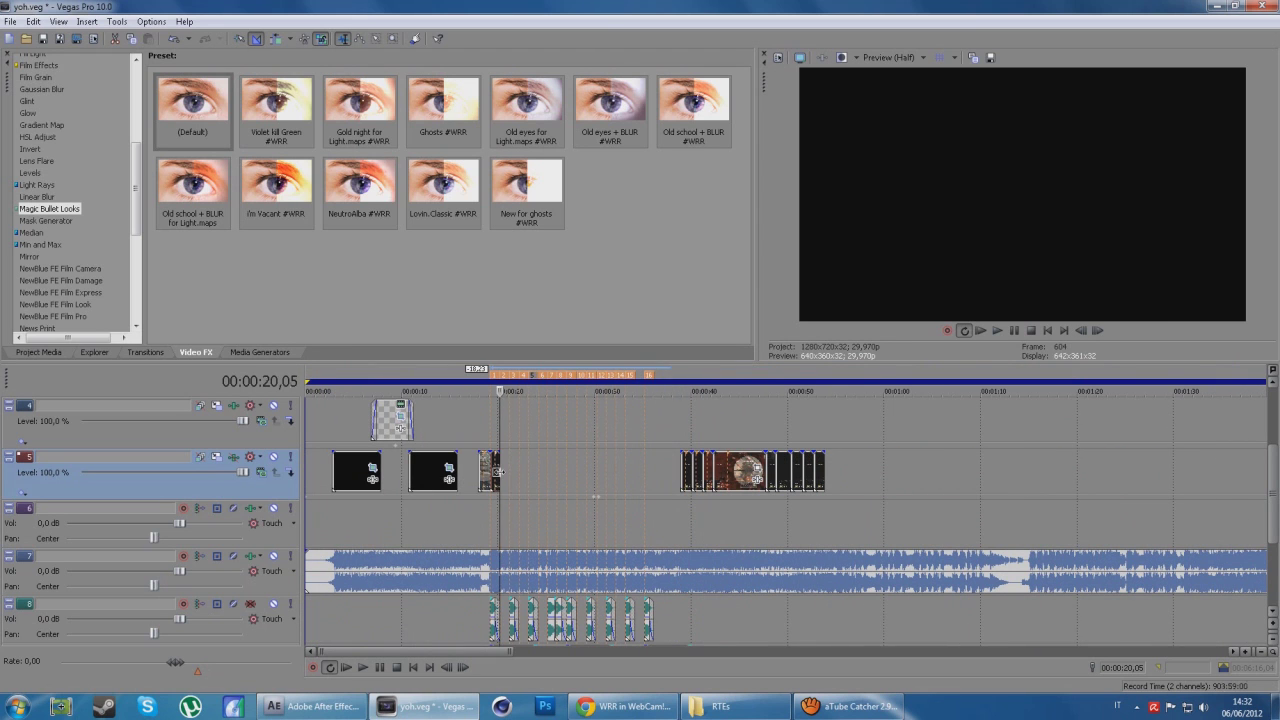
{"action": "left_click", "coordinate": [500, 478]}
{"action": "scroll", "coordinate": [646, 490], "scroll_direction": "up", "scroll_amount": 4}
{"action": "scroll", "coordinate": [646, 490], "scroll_direction": "up", "scroll_amount": 2}
{"action": "scroll", "coordinate": [646, 490], "scroll_direction": "up", "scroll_amount": 2}
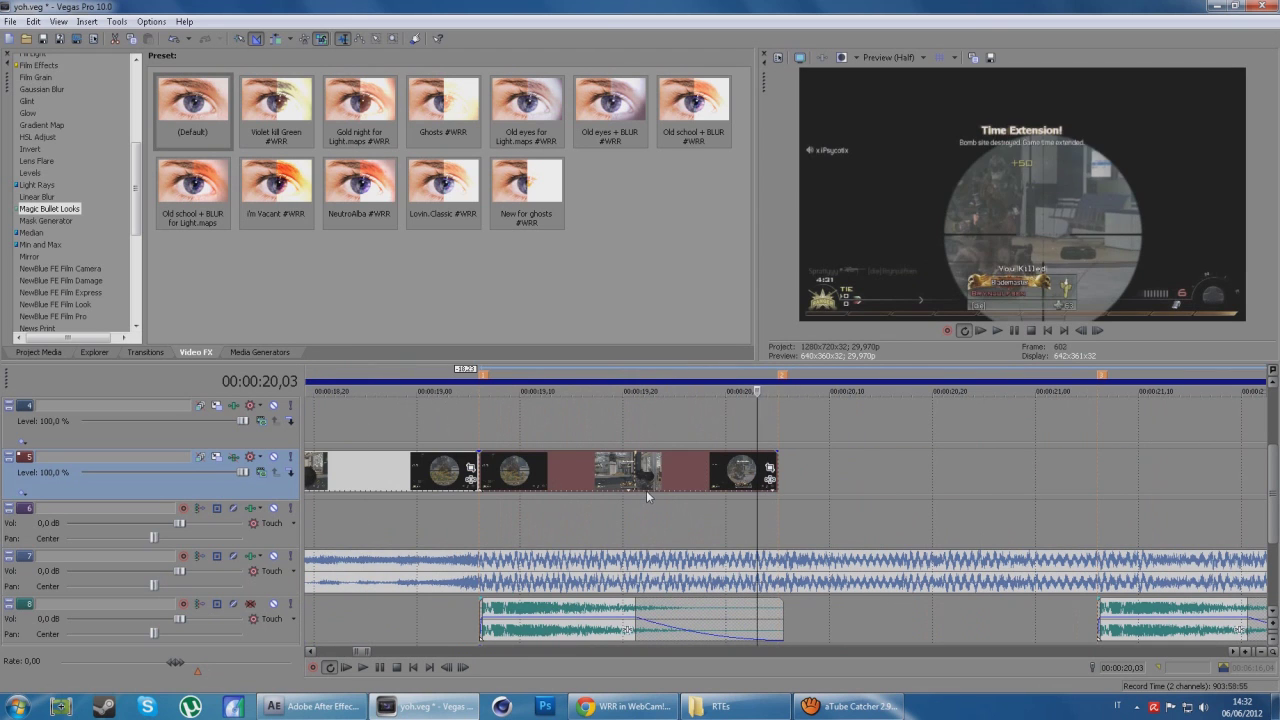
{"action": "left_click", "coordinate": [489, 470]}
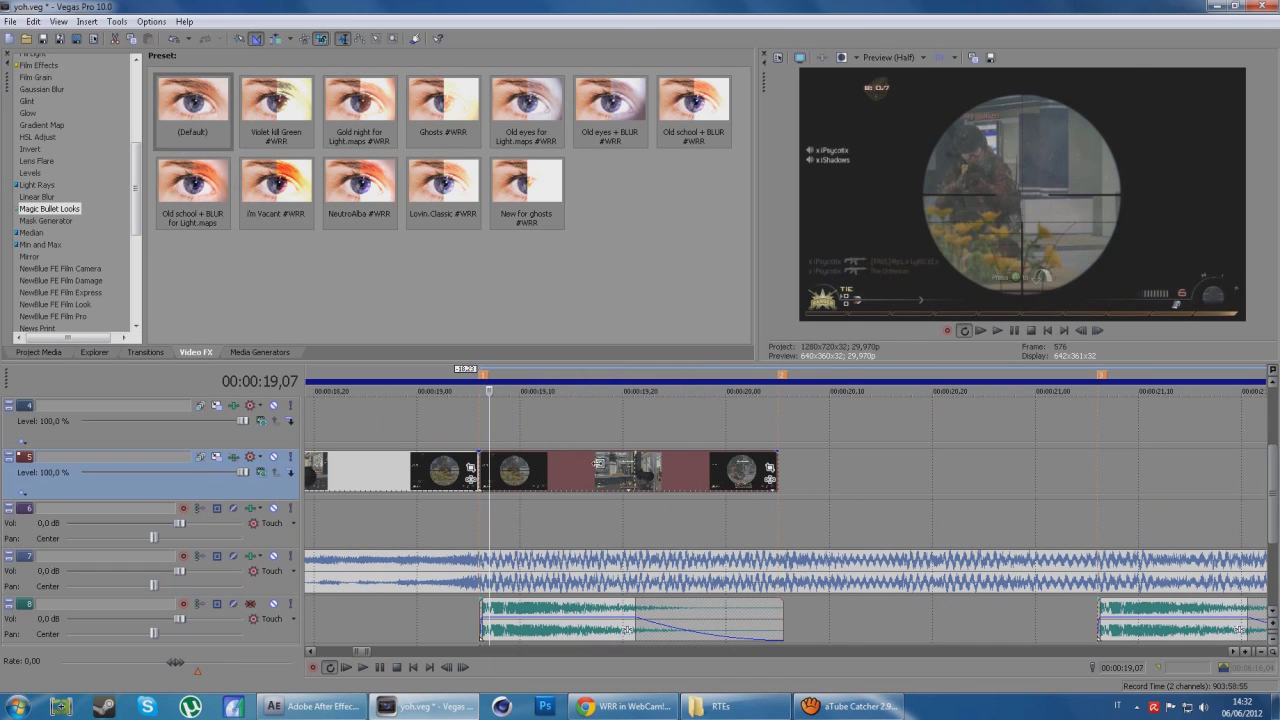
{"action": "key", "text": "Right"}
{"action": "key", "text": "Right"}
{"action": "key", "text": "Right"}
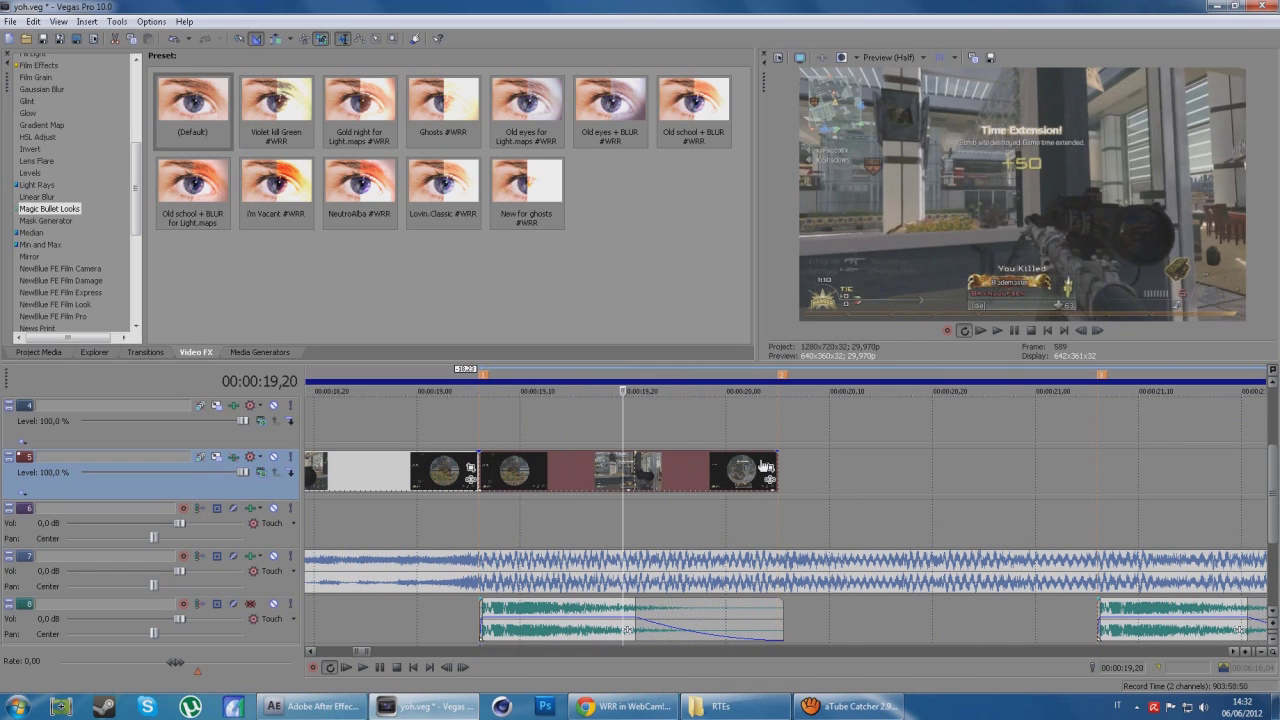
{"action": "key", "text": "Right"}
{"action": "key", "text": "Right"}
{"action": "key", "text": "Right"}
{"action": "key", "text": "Right"}
{"action": "key", "text": "Right"}
{"action": "scroll", "coordinate": [799, 473], "scroll_direction": "down", "scroll_amount": 4}
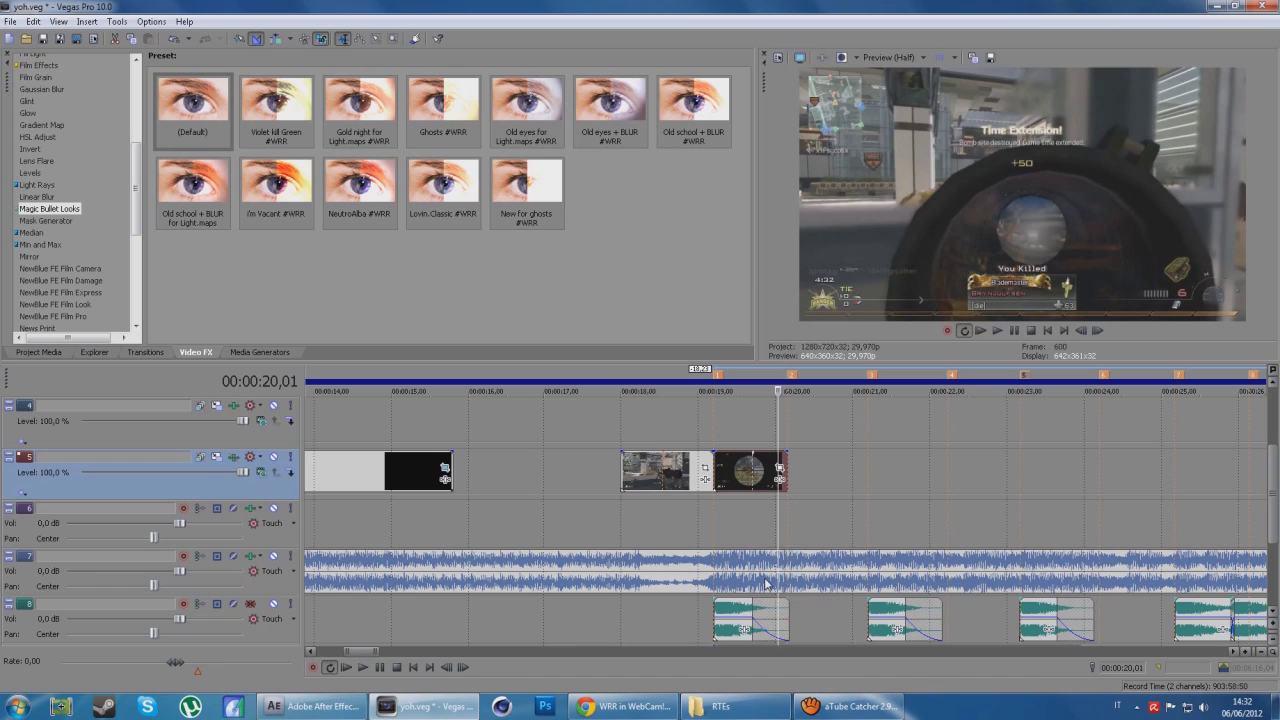
{"action": "left_click", "coordinate": [786, 617]}
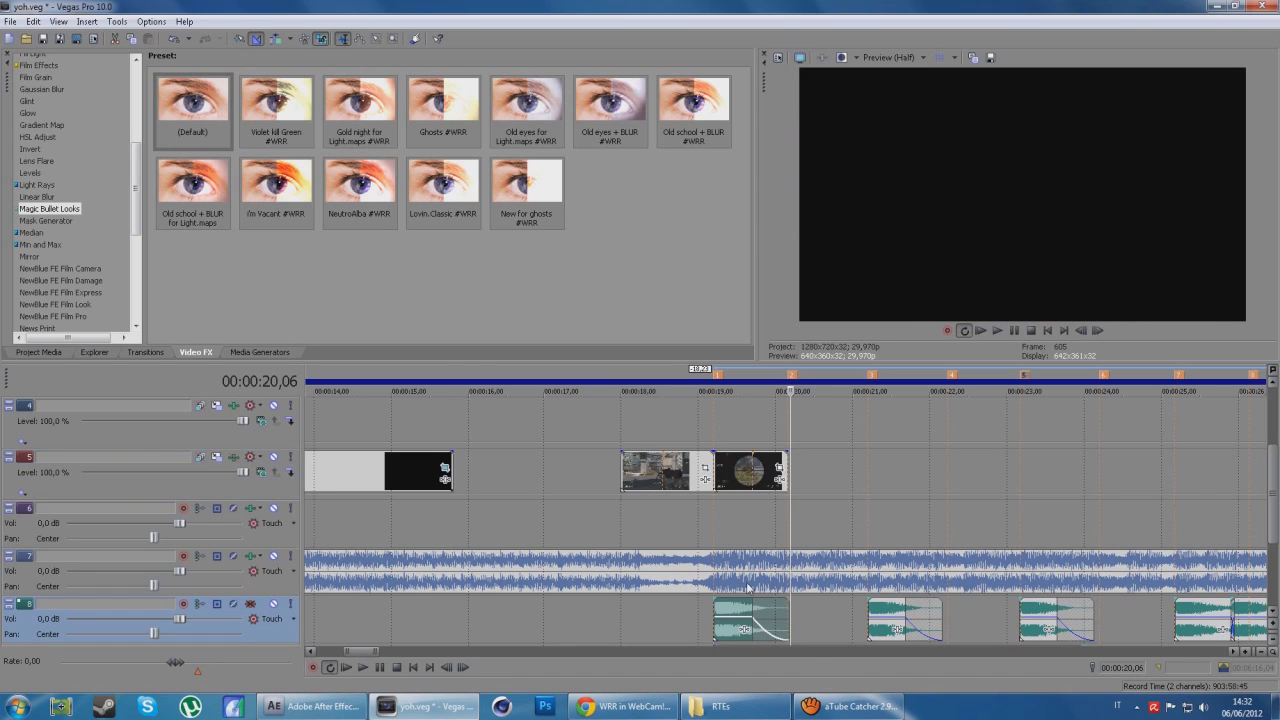
{"action": "left_click", "coordinate": [733, 475]}
{"action": "left_click", "coordinate": [714, 475]}
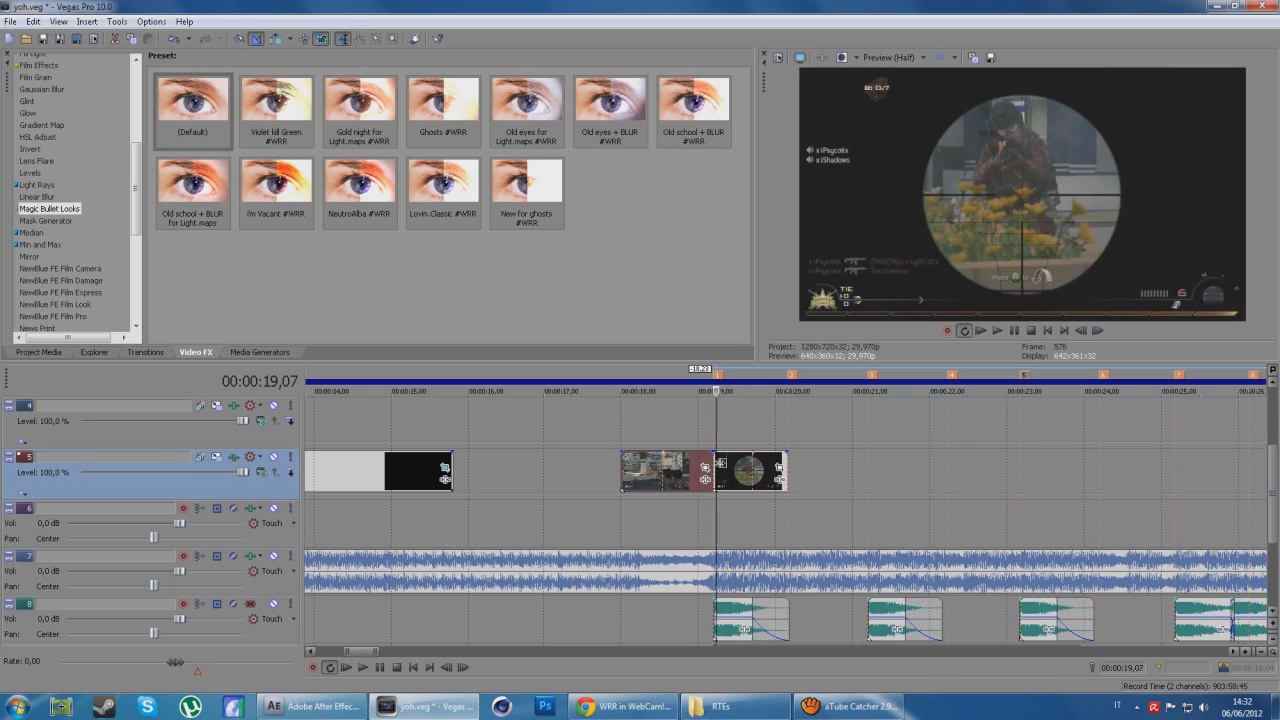
{"action": "key", "text": "space"}
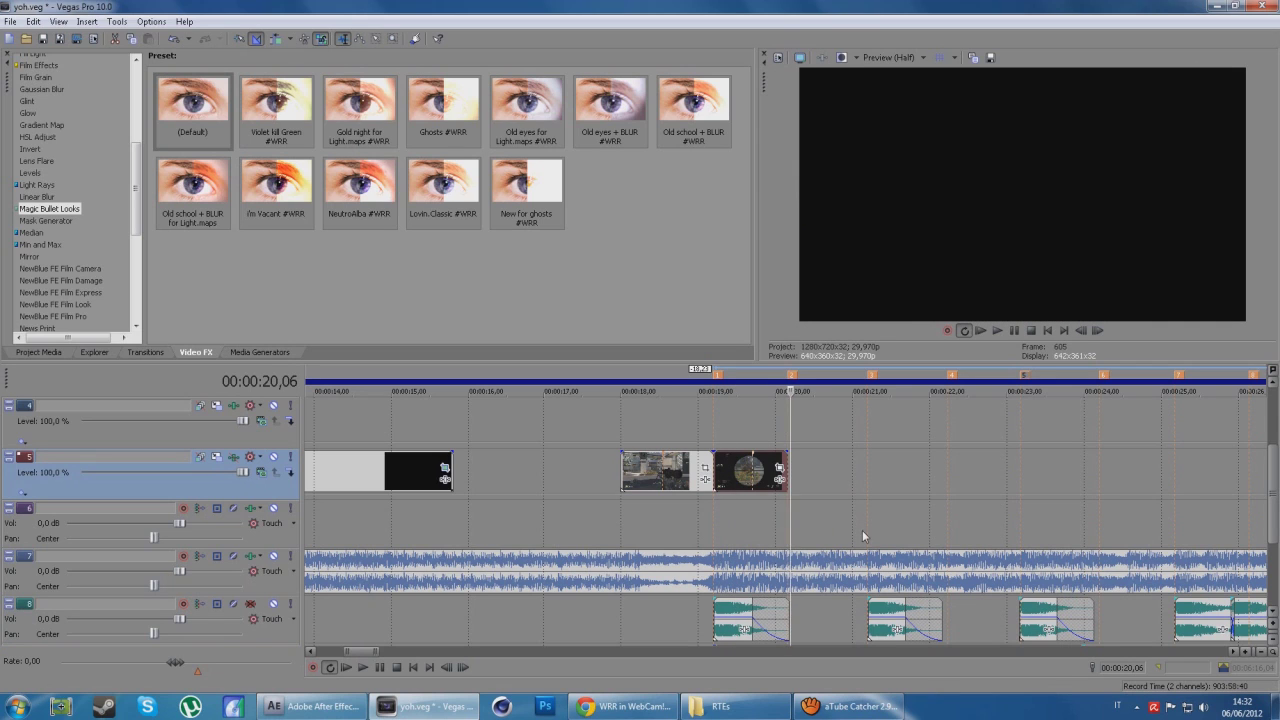
{"action": "left_click", "coordinate": [870, 604]}
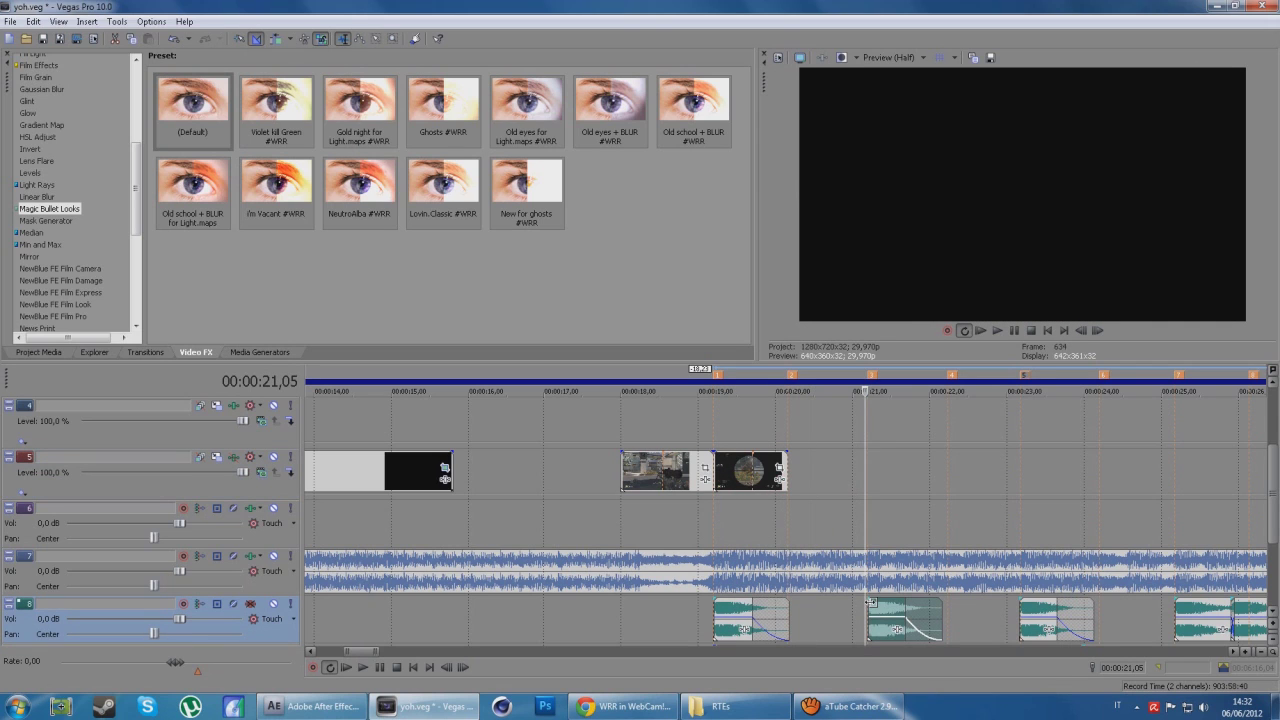
{"action": "left_click", "coordinate": [873, 606]}
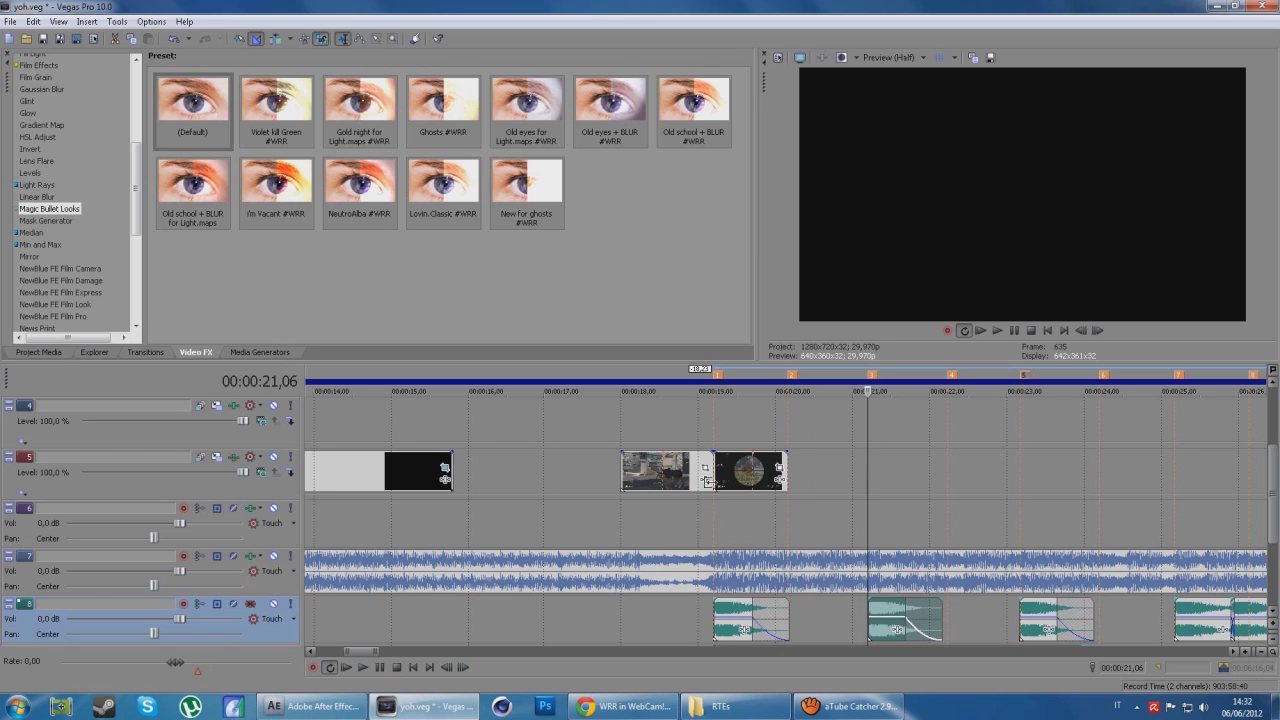
{"action": "left_click", "coordinate": [714, 478]}
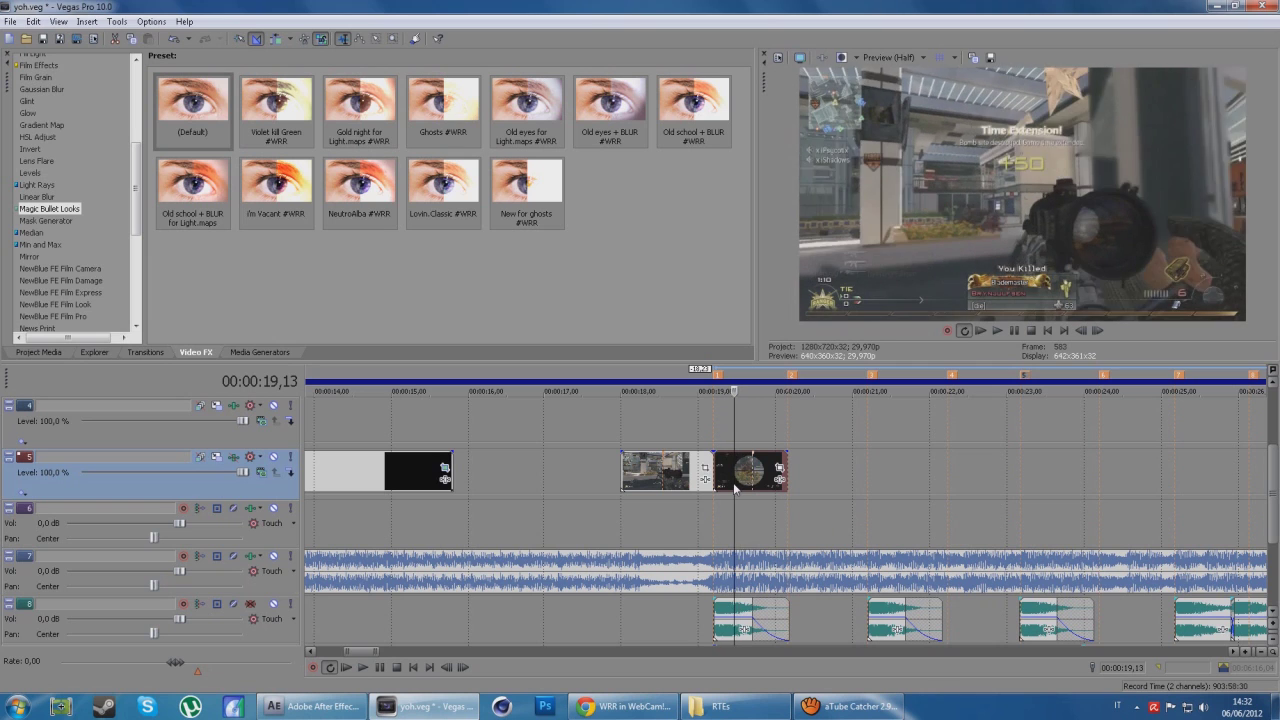
{"action": "left_click", "coordinate": [730, 488]}
{"action": "scroll", "coordinate": [880, 535], "scroll_direction": "down", "scroll_amount": 8}
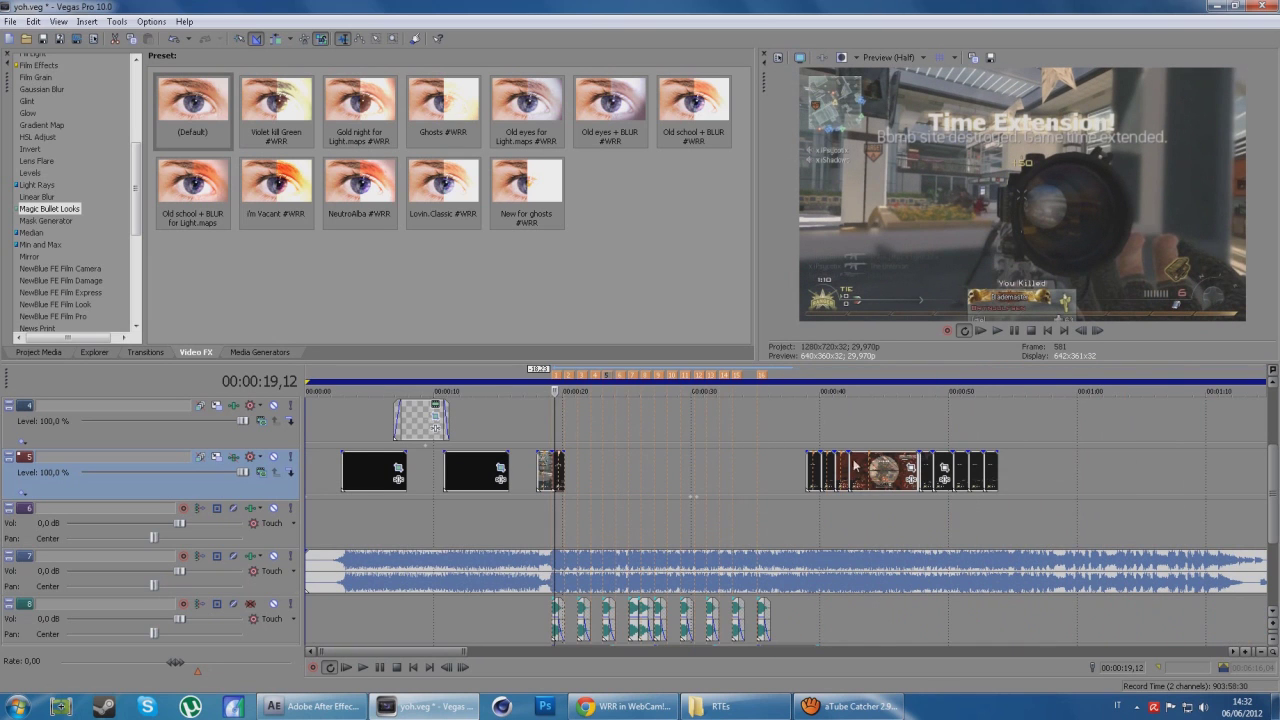
{"action": "scroll", "coordinate": [855, 465], "scroll_direction": "up", "scroll_amount": 8}
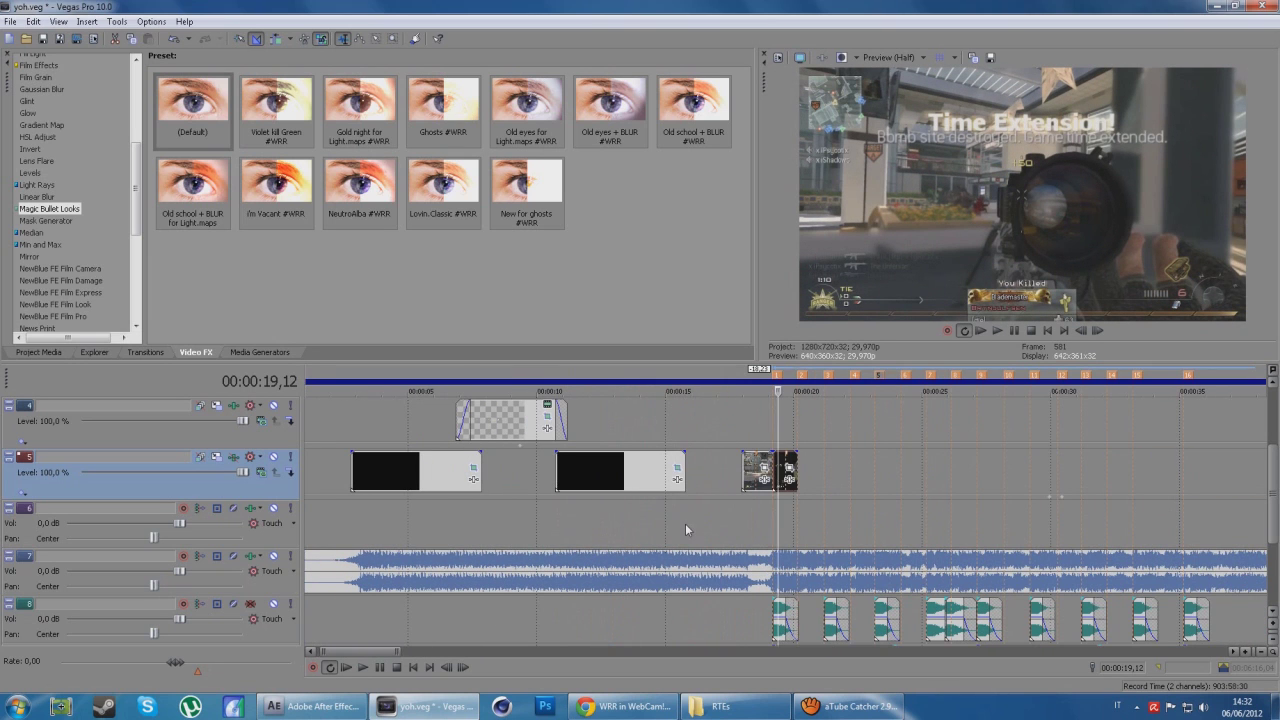
{"action": "scroll", "coordinate": [685, 523], "scroll_direction": "down", "scroll_amount": 8}
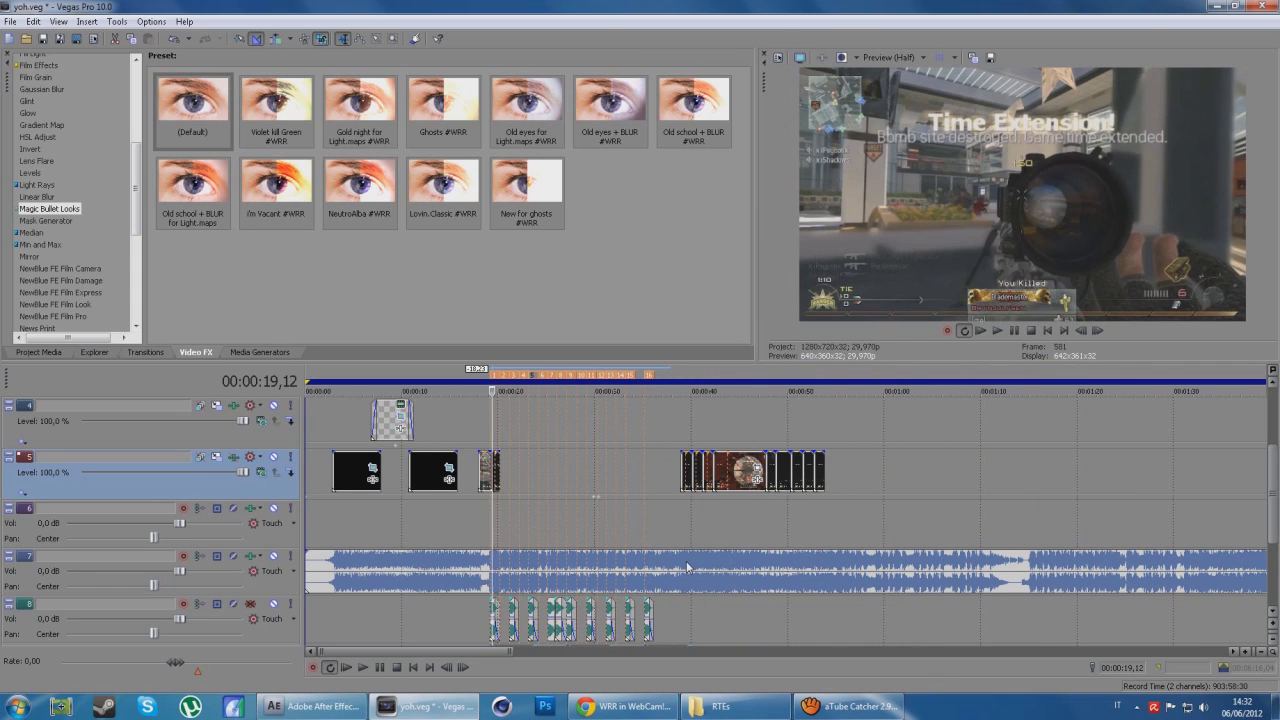
{"action": "scroll", "coordinate": [548, 544], "scroll_direction": "up", "scroll_amount": 4}
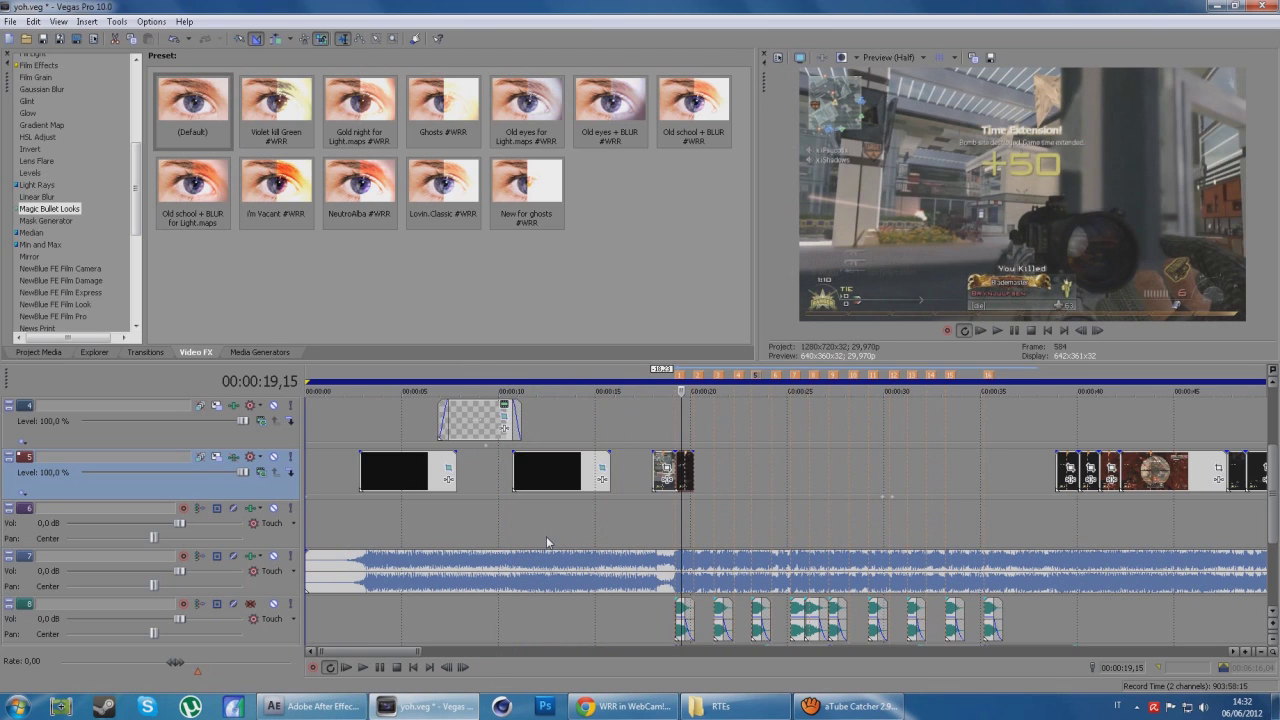
{"action": "key", "text": "Right"}
{"action": "key", "text": "Right"}
{"action": "key", "text": "Right"}
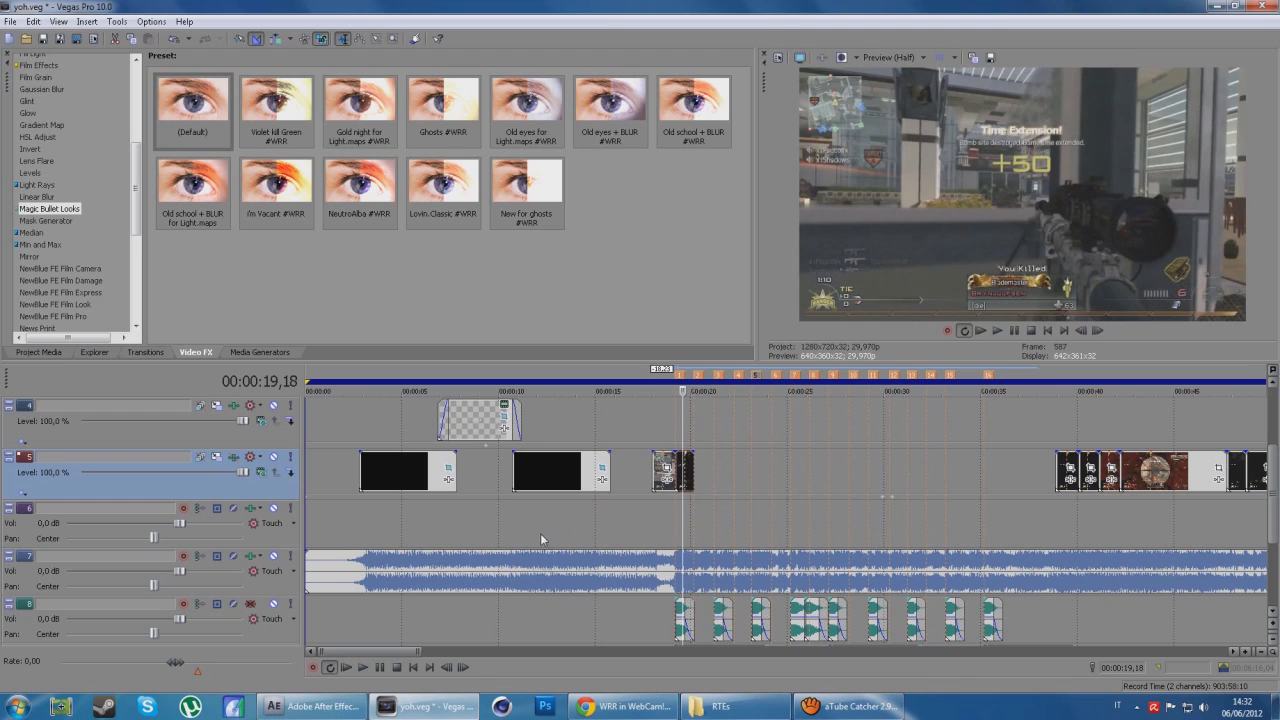
{"action": "key", "text": "Right"}
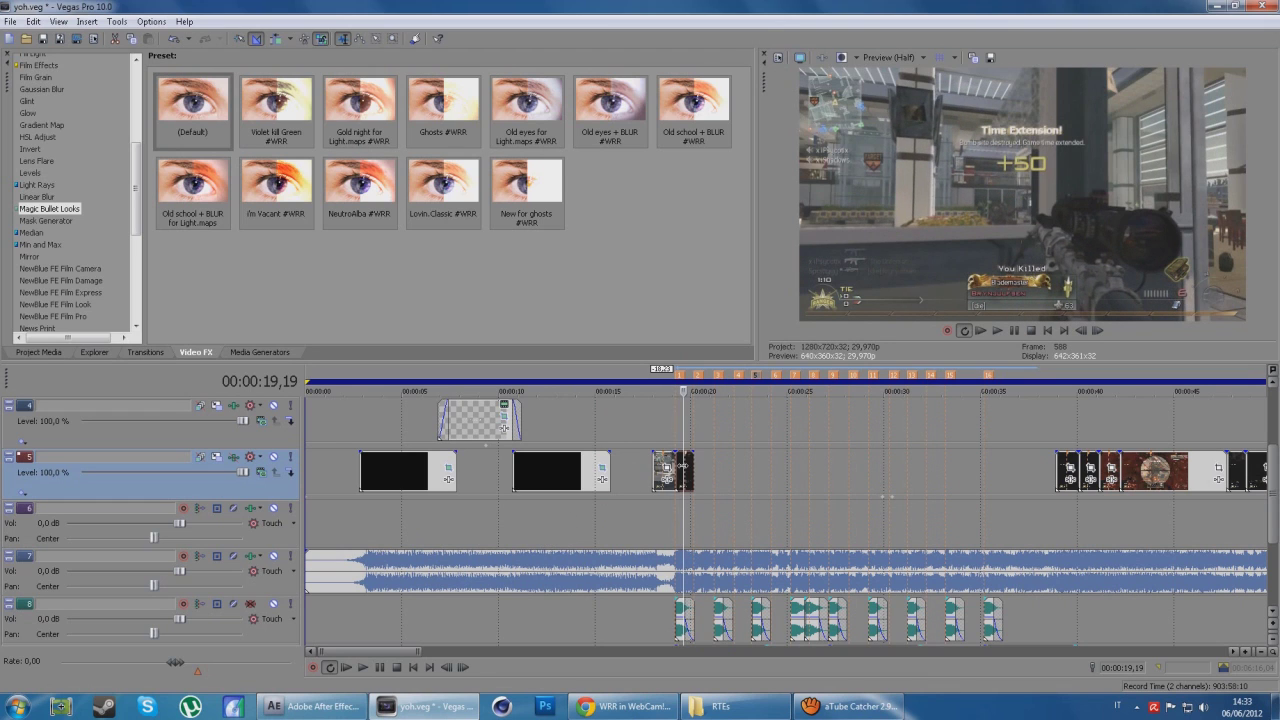
{"action": "key", "text": "Right"}
{"action": "scroll", "coordinate": [736, 511], "scroll_direction": "up", "scroll_amount": 5}
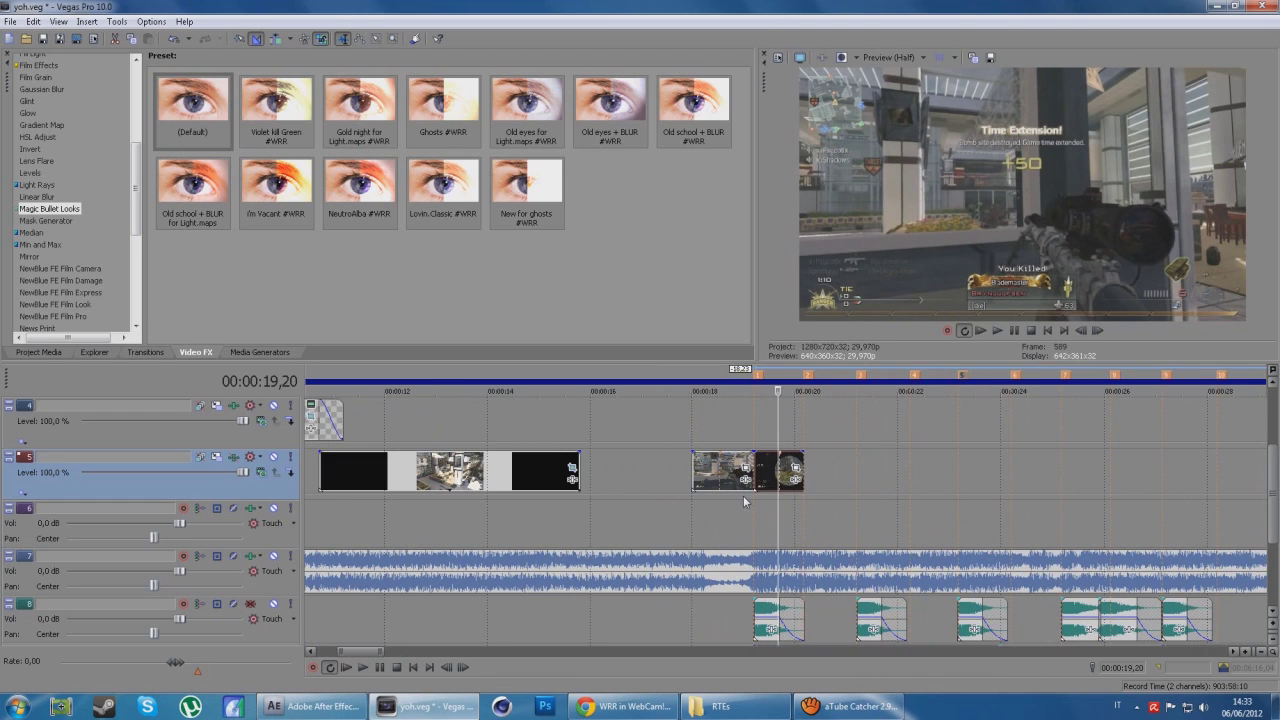
{"action": "key", "text": "Left"}
{"action": "key", "text": "Left"}
{"action": "key", "text": "Left"}
{"action": "key", "text": "Left"}
{"action": "key", "text": "Left"}
{"action": "key", "text": "Left"}
{"action": "key", "text": "Left"}
{"action": "key", "text": "Left"}
{"action": "key", "text": "Left"}
{"action": "key", "text": "Left"}
{"action": "key", "text": "Left"}
Zoom in and inspect the frames around 19,14 with a temporary time range
{"action": "key", "text": "Right"}
{"action": "key", "text": "Right"}
{"action": "key", "text": "Right"}
{"action": "key", "text": "Right"}
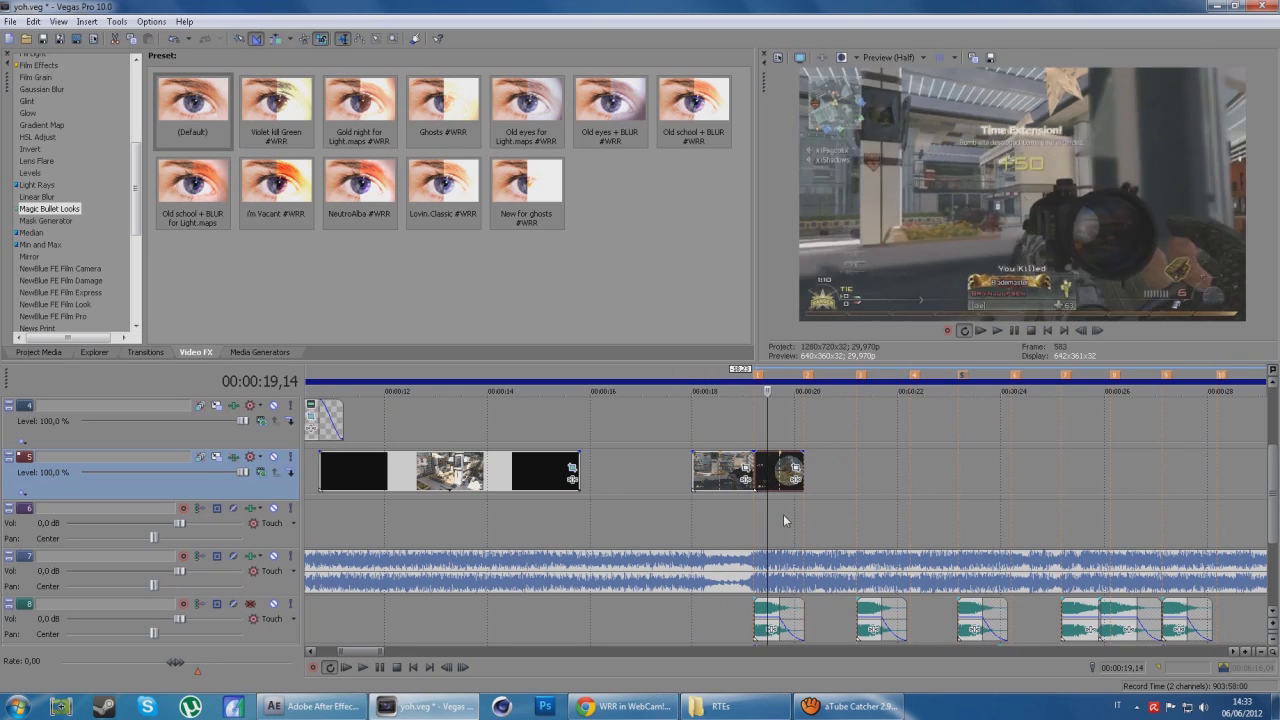
{"action": "scroll", "coordinate": [776, 511], "scroll_direction": "up", "scroll_amount": 3}
{"action": "scroll", "coordinate": [773, 513], "scroll_direction": "up", "scroll_amount": 2}
{"action": "left_click_drag", "start_coordinate": [747, 511], "coordinate": [776, 511]}
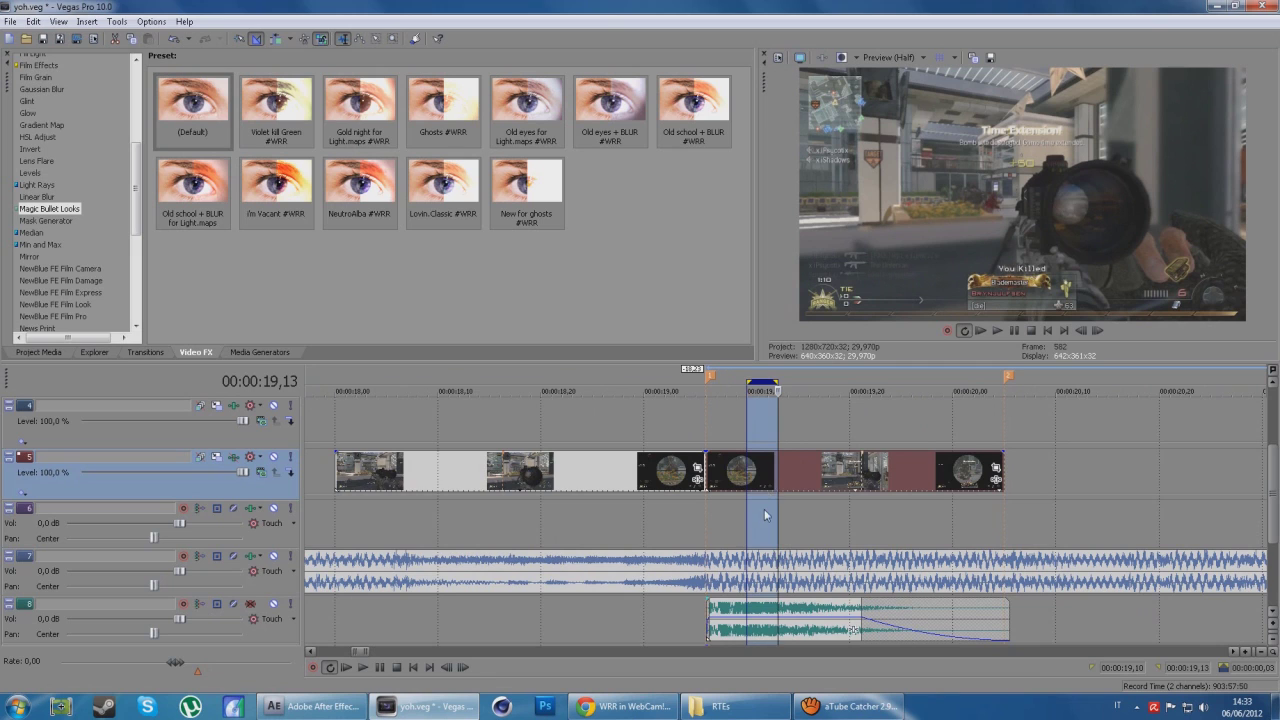
{"action": "scroll", "coordinate": [760, 490], "scroll_direction": "down", "scroll_amount": 1}
{"action": "double_click", "coordinate": [766, 377]}
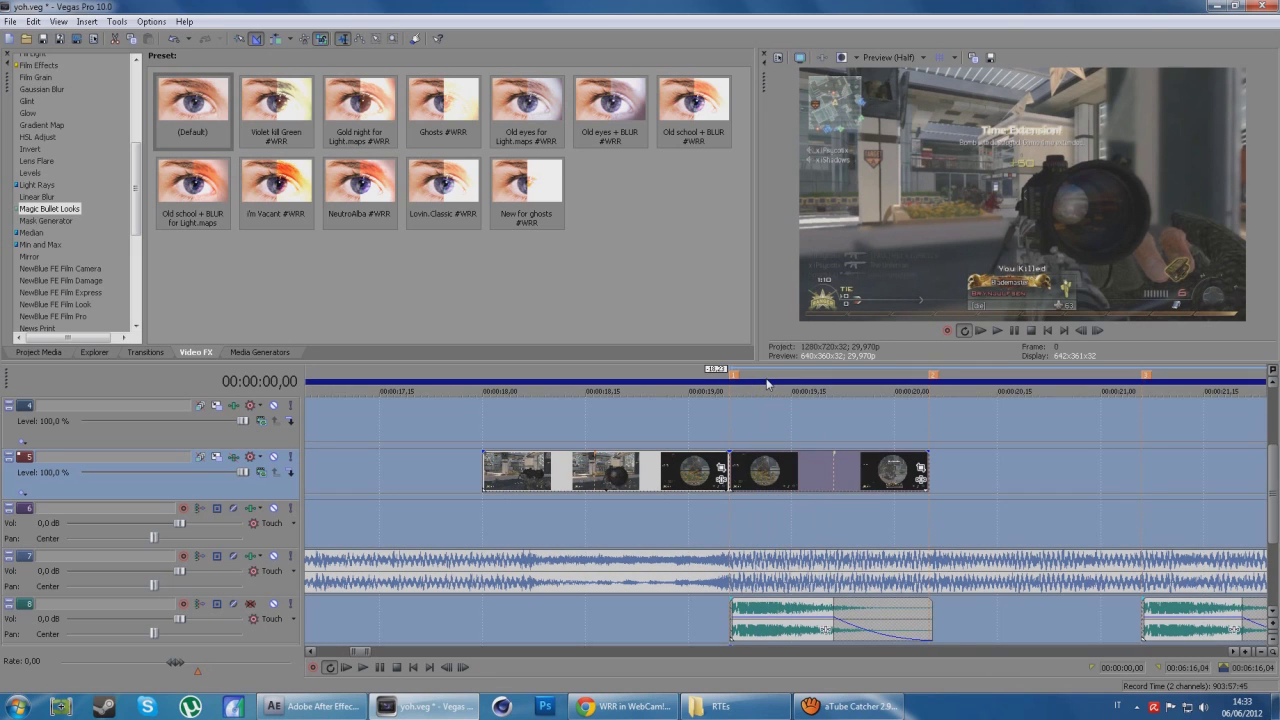
Frame-step the playhead to settle on frame 578 at 19,09
{"action": "left_click", "coordinate": [735, 468]}
{"action": "left_click", "coordinate": [741, 467]}
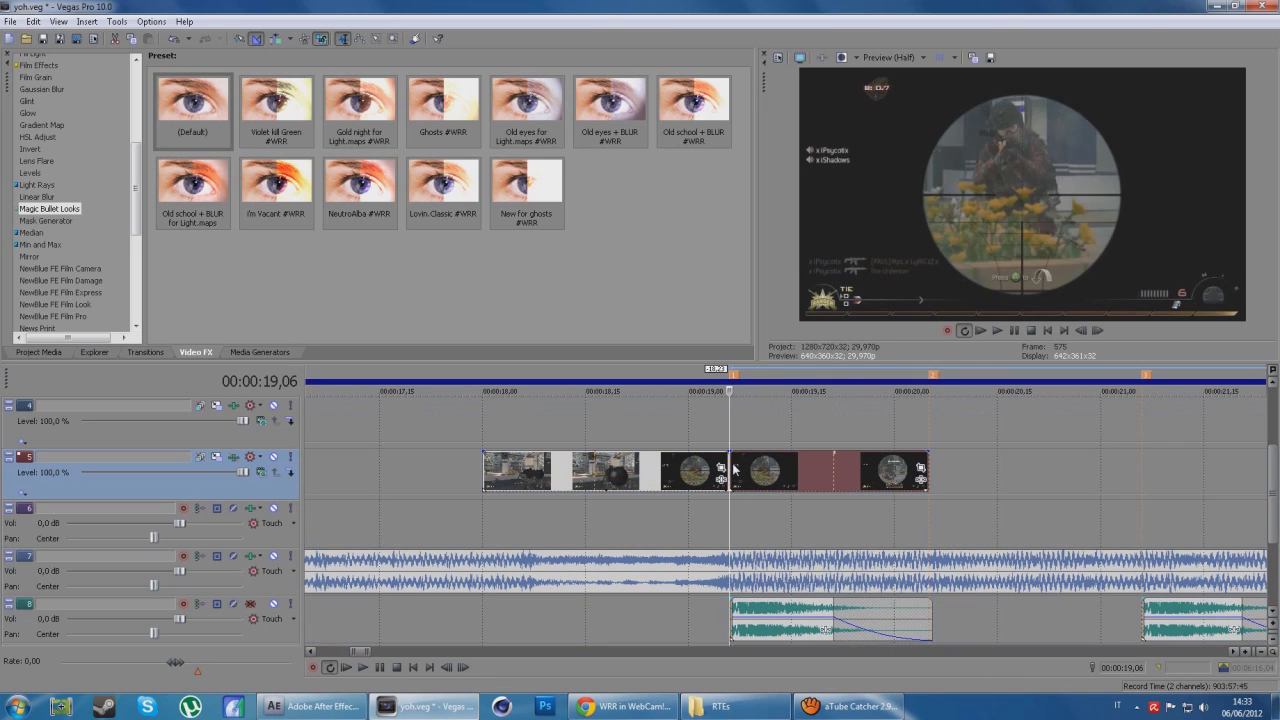
{"action": "left_click", "coordinate": [735, 468]}
{"action": "scroll", "coordinate": [735, 470], "scroll_direction": "up", "scroll_amount": 4}
{"action": "key", "text": "Right"}
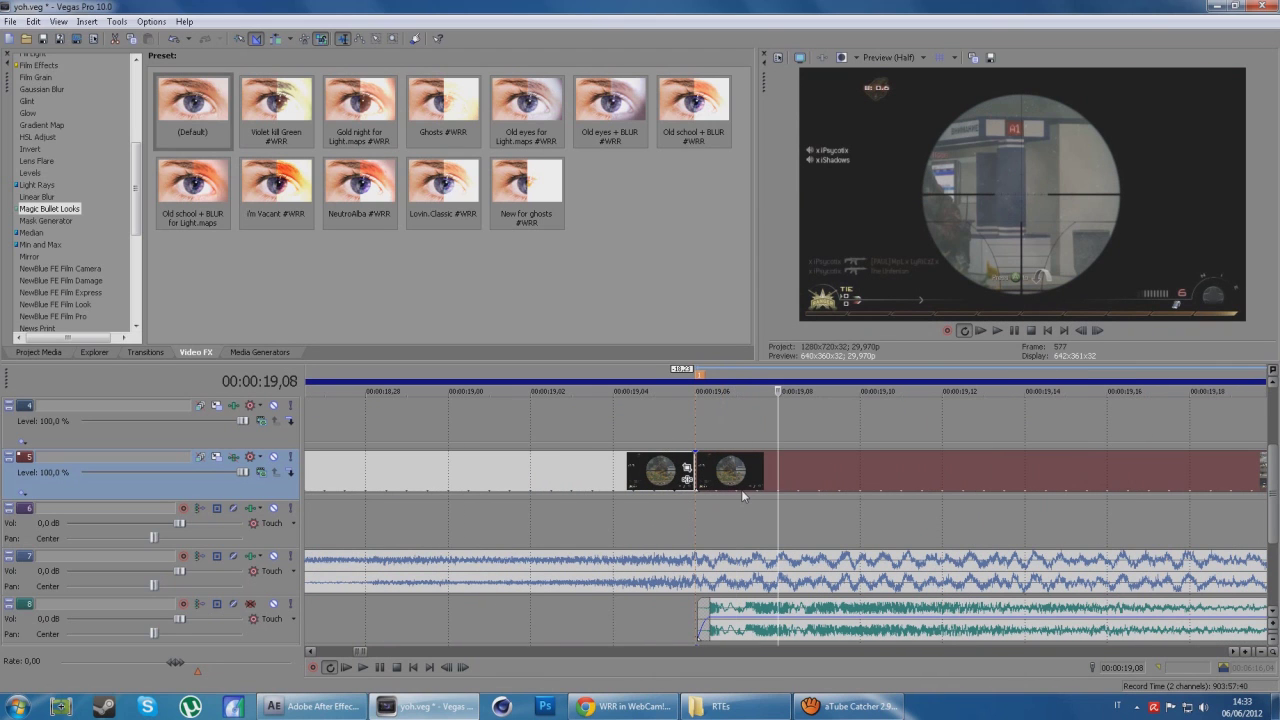
{"action": "key", "text": "Right"}
{"action": "key", "text": "Left"}
{"action": "key", "text": "Right"}
{"action": "key", "text": "Left"}
{"action": "key", "text": "Right"}
Split the track 5 clip at 19,09 and stretch its second part to about 21 seconds
{"action": "key", "text": "s"}
{"action": "scroll", "coordinate": [740, 420], "scroll_direction": "down", "scroll_amount": 2}
{"action": "scroll", "coordinate": [780, 455], "scroll_direction": "down", "scroll_amount": 3}
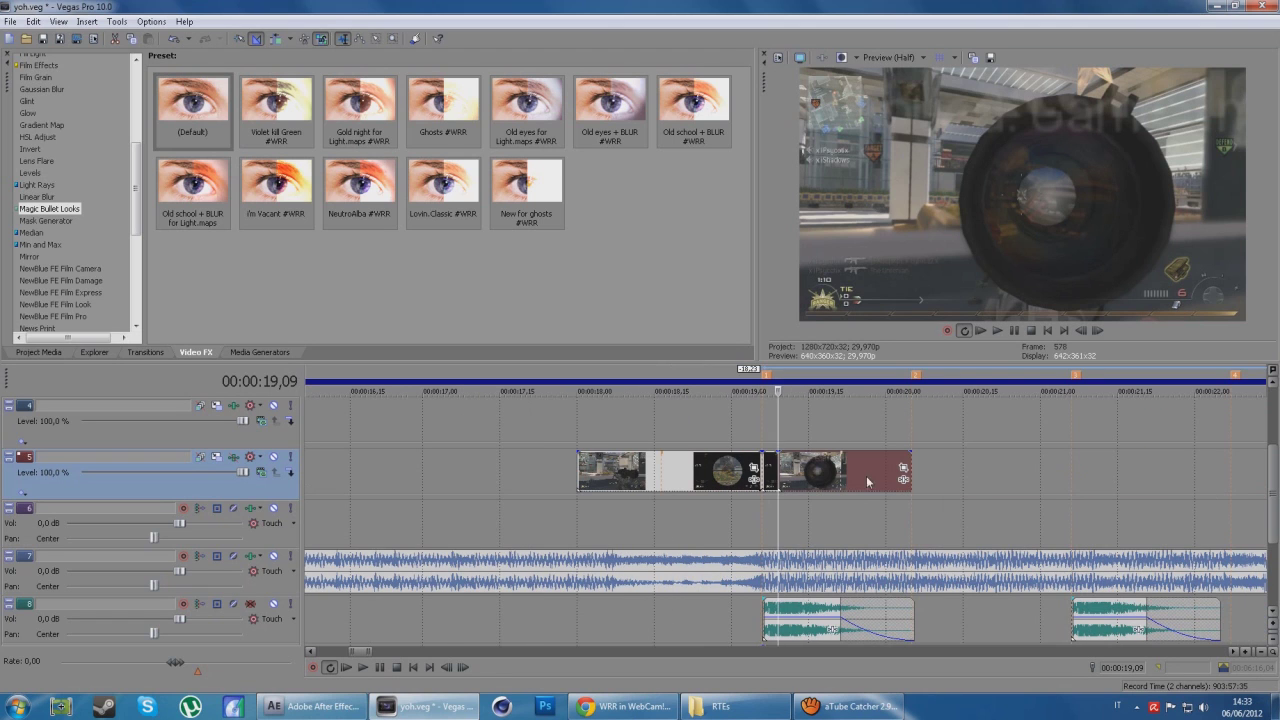
{"action": "left_click_drag", "start_coordinate": [910, 465], "coordinate": [1068, 462]}
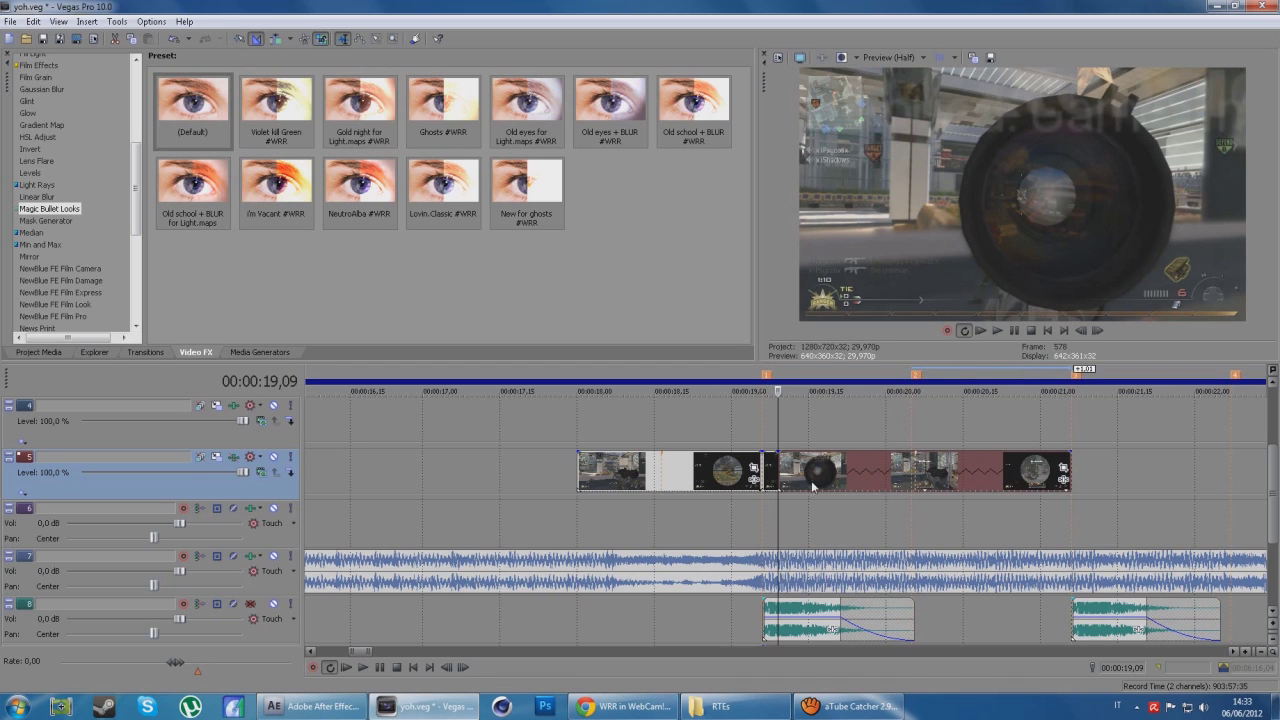
{"action": "left_click", "coordinate": [699, 536]}
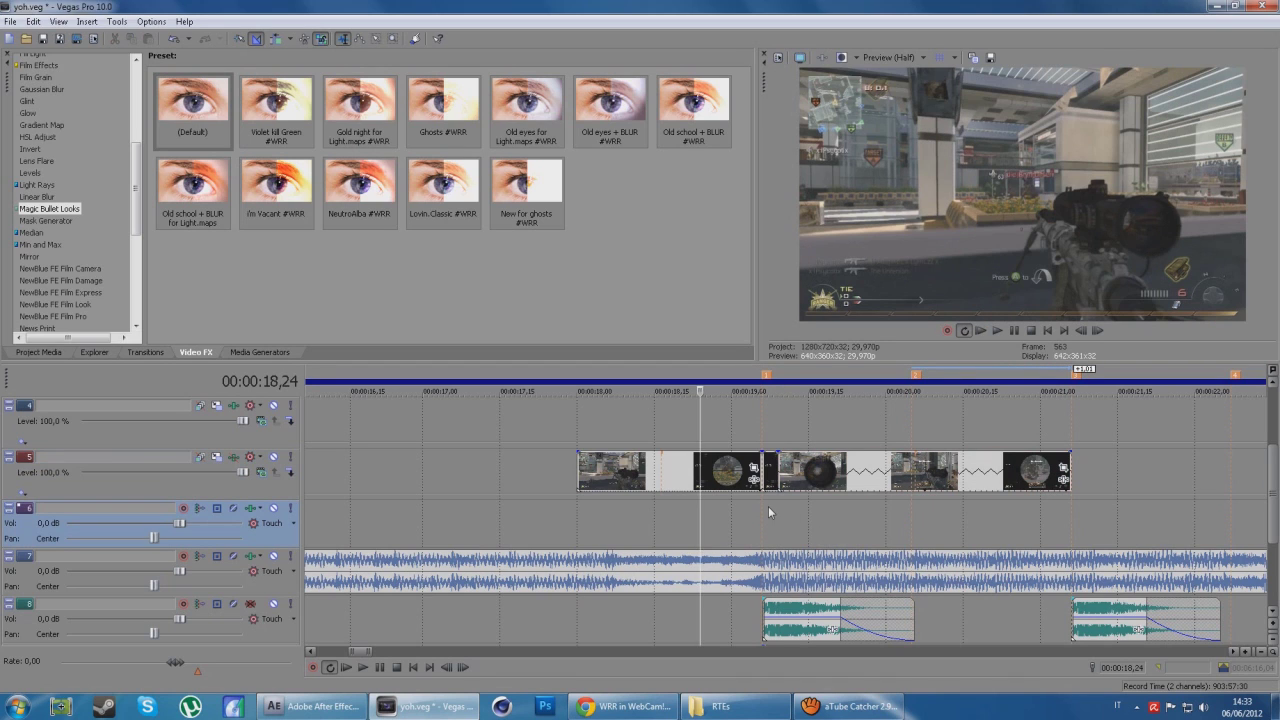
Play back the edited slow-motion section on track 5
{"action": "key", "text": "space"}
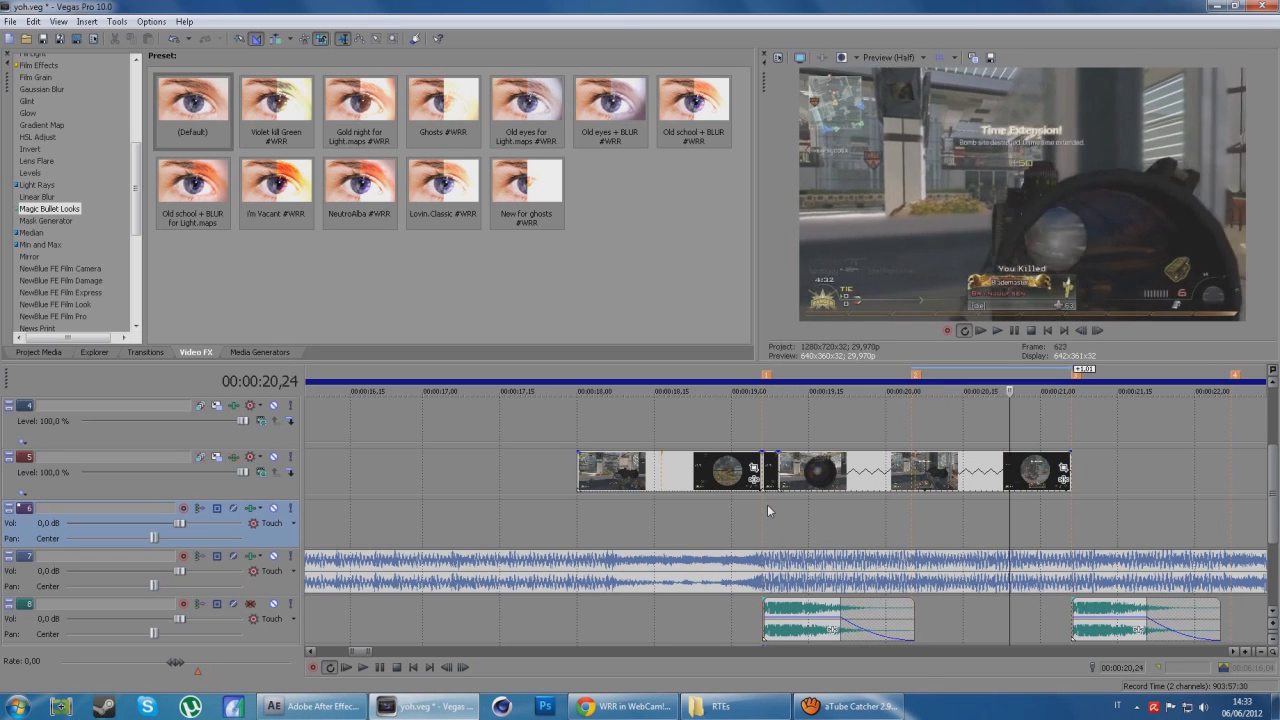
{"action": "scroll", "coordinate": [834, 443], "scroll_direction": "down", "scroll_amount": 3}
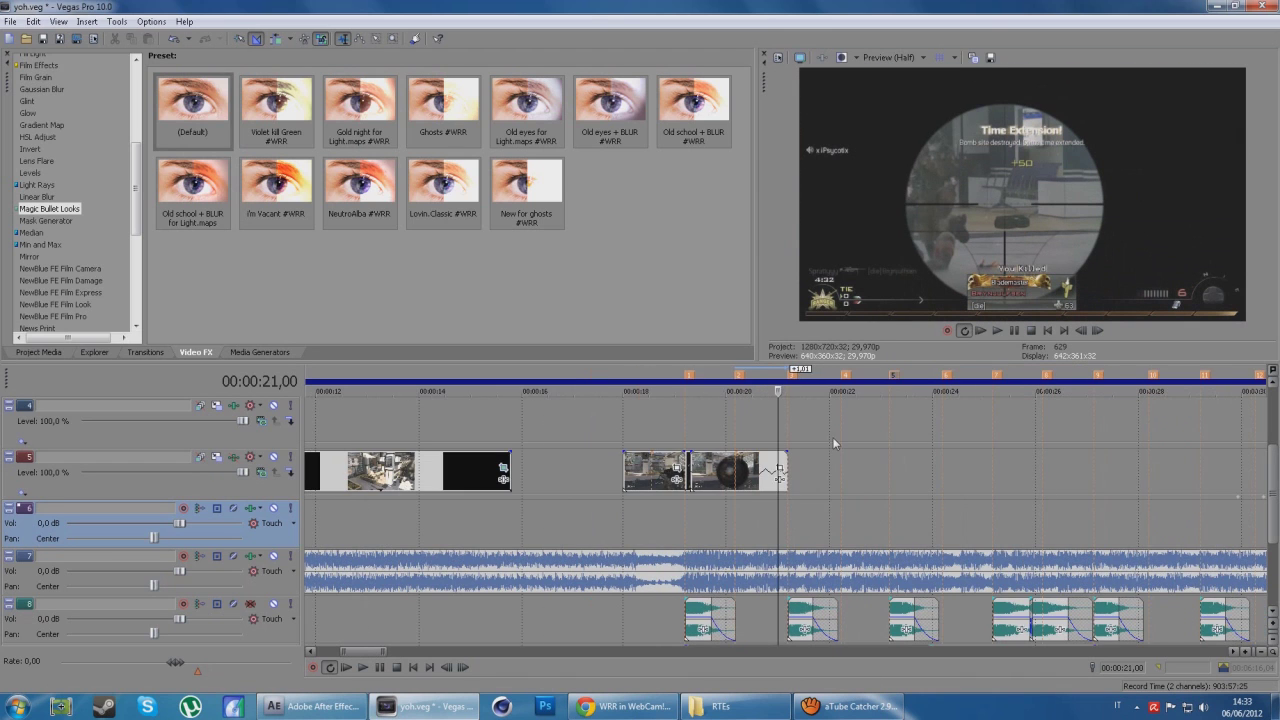
{"action": "scroll", "coordinate": [559, 501], "scroll_direction": "up", "scroll_amount": 2}
{"action": "scroll", "coordinate": [683, 497], "scroll_direction": "up", "scroll_amount": 1}
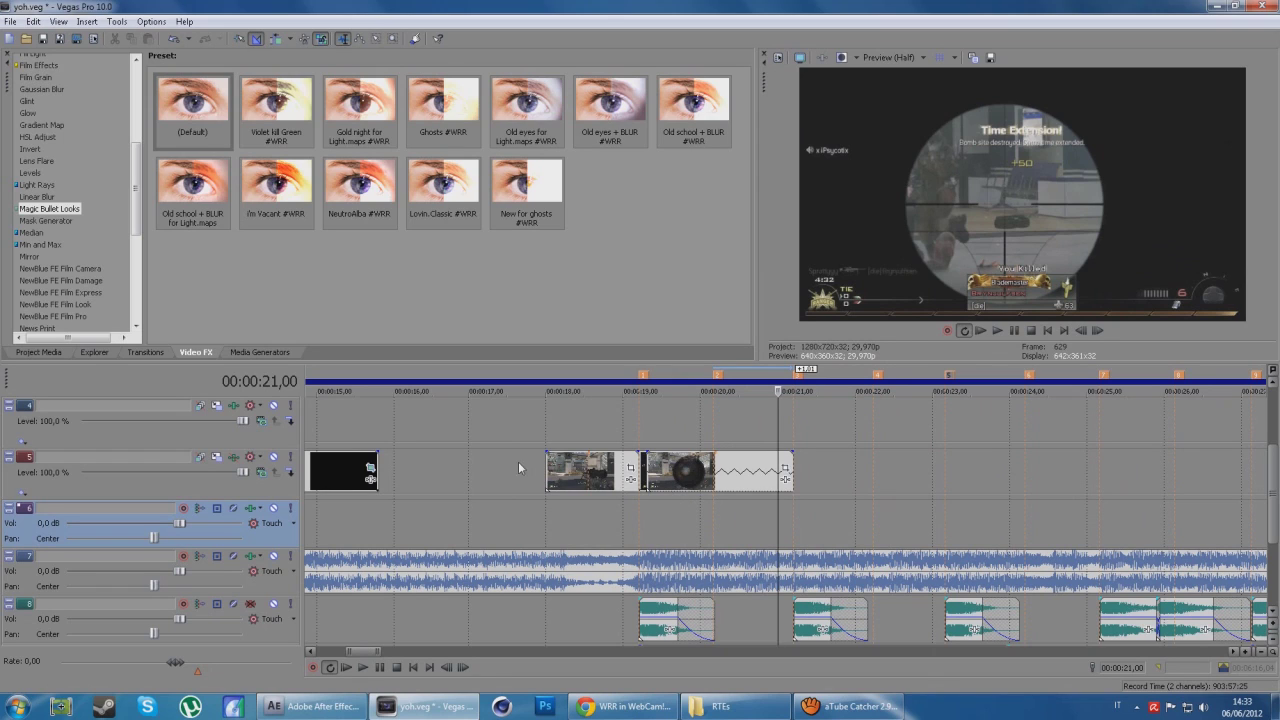
Add a fade-in to the start of the TERMINAL clip near 18 seconds and preview it
{"action": "left_click_drag", "start_coordinate": [555, 456], "coordinate": [544, 454]}
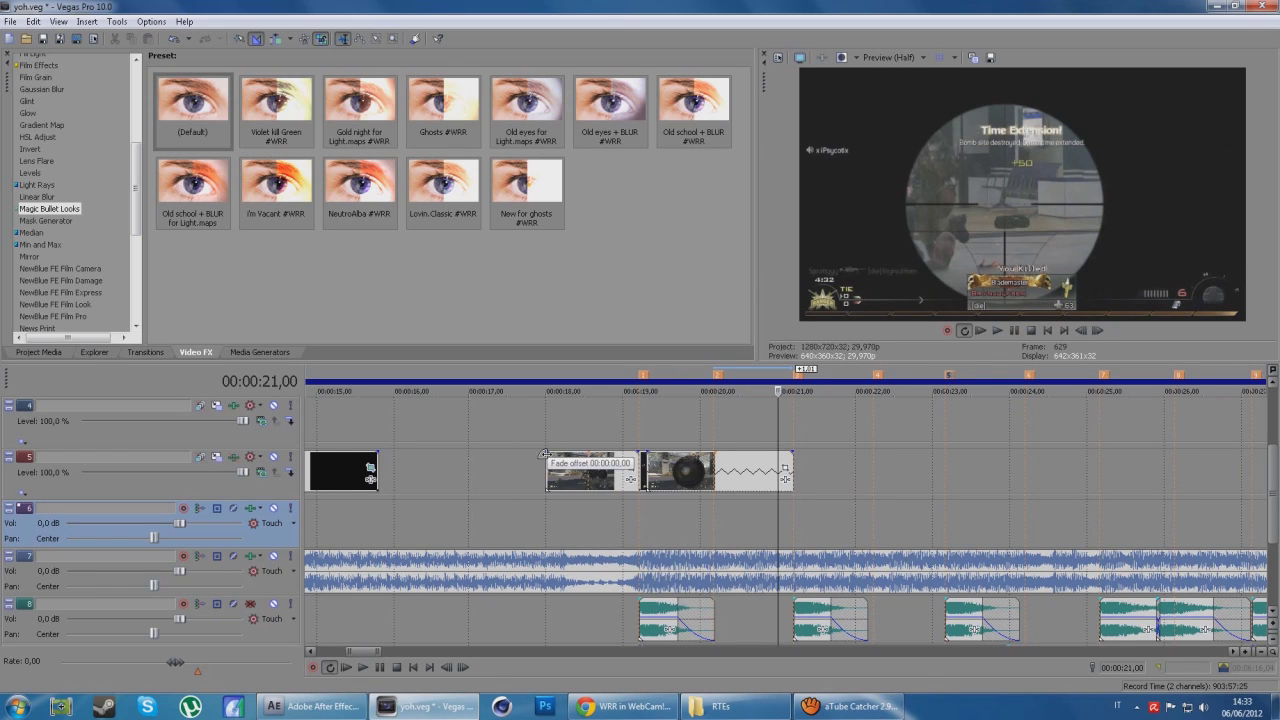
{"action": "left_click_drag", "start_coordinate": [544, 454], "coordinate": [600, 452]}
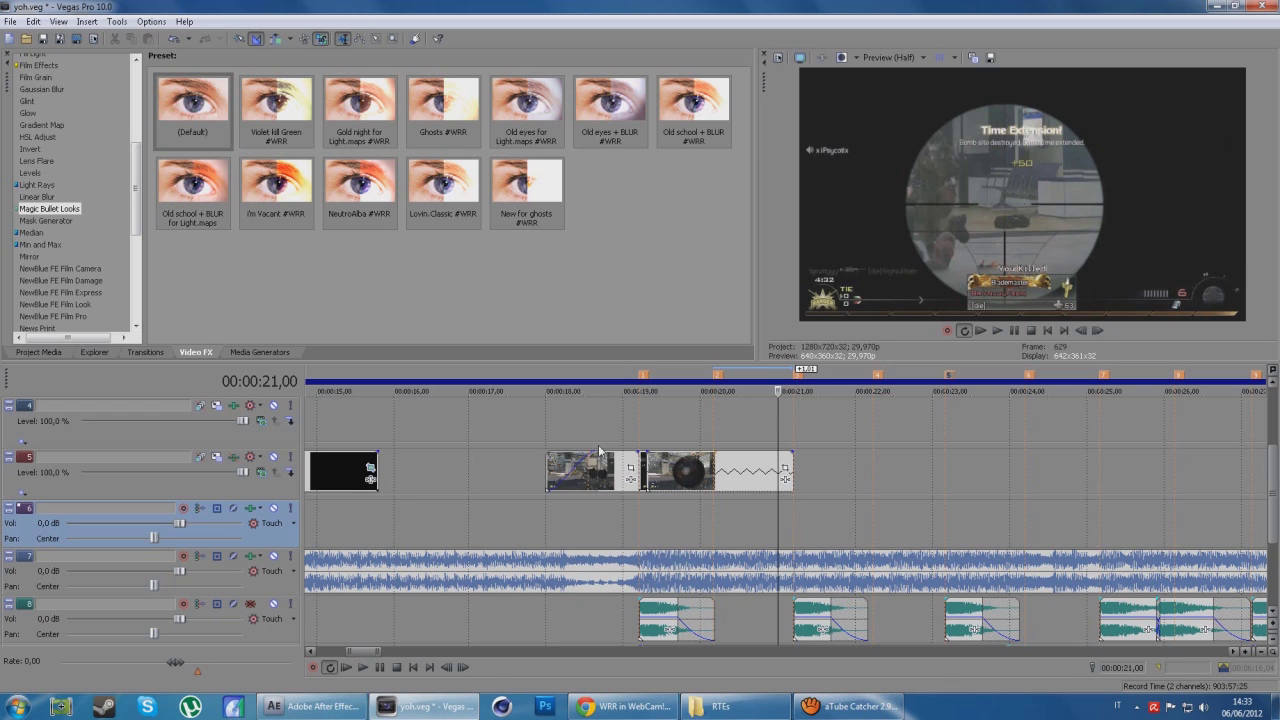
{"action": "left_click", "coordinate": [550, 465]}
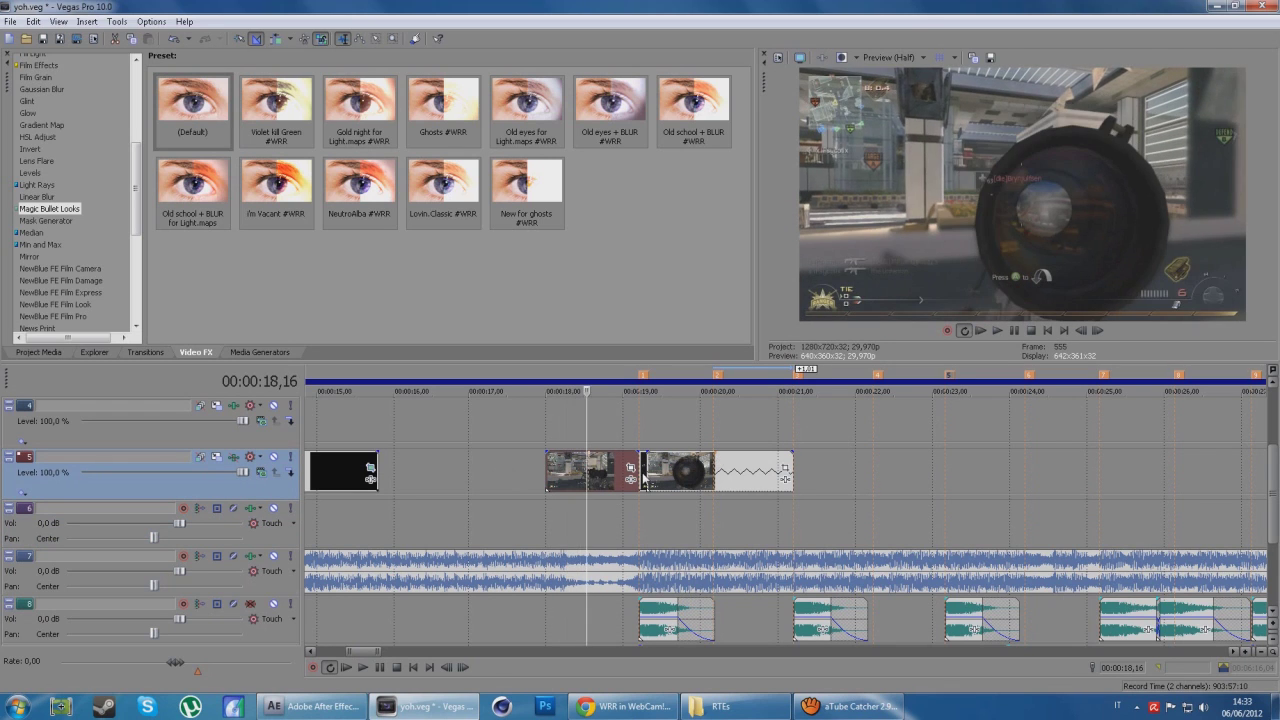
{"action": "left_click", "coordinate": [648, 483]}
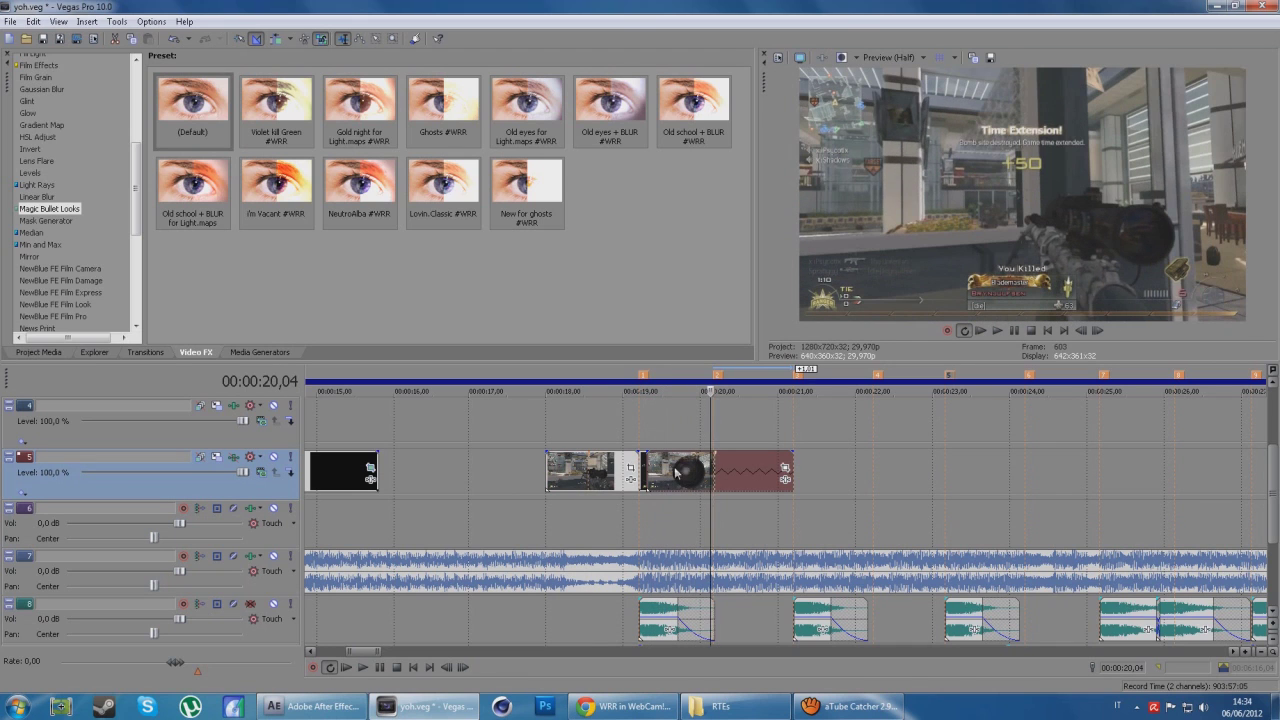
{"action": "left_click", "coordinate": [625, 512]}
{"action": "left_click", "coordinate": [555, 519]}
{"action": "left_click", "coordinate": [541, 519]}
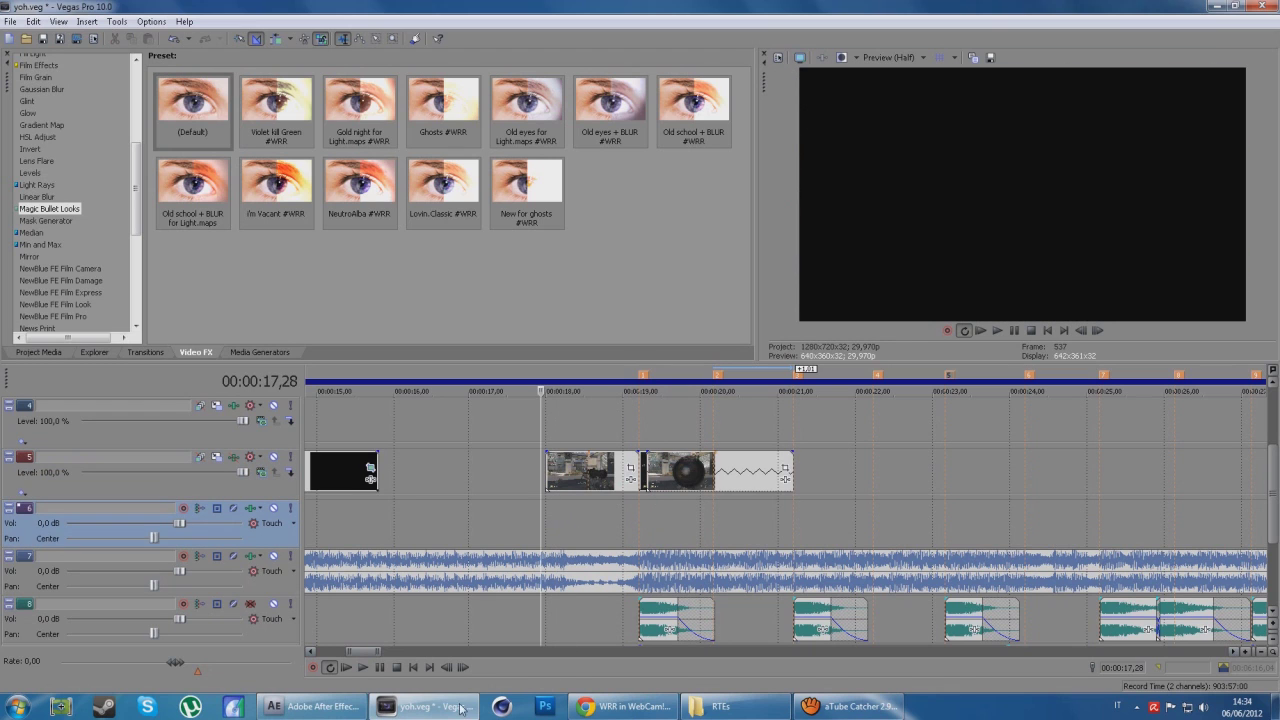
{"action": "left_click", "coordinate": [363, 669]}
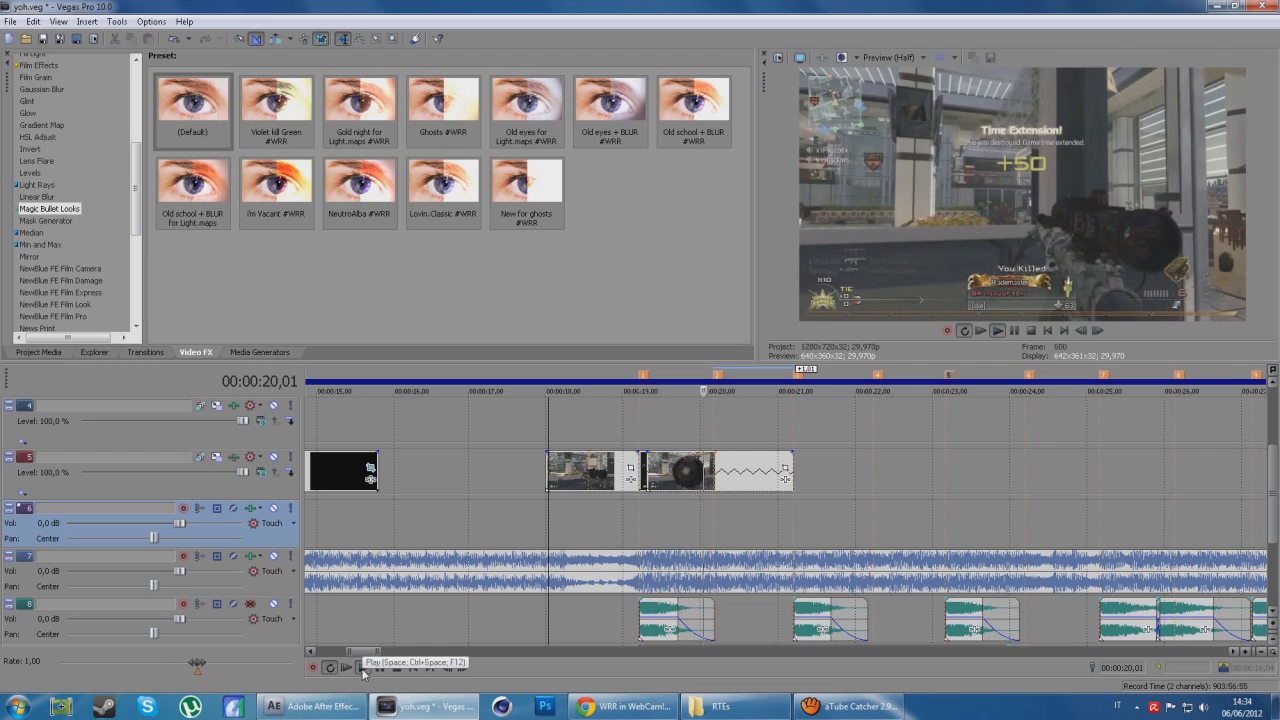
{"action": "left_click", "coordinate": [363, 669]}
{"action": "key", "text": "Return"}
{"action": "left_click", "coordinate": [797, 472]}
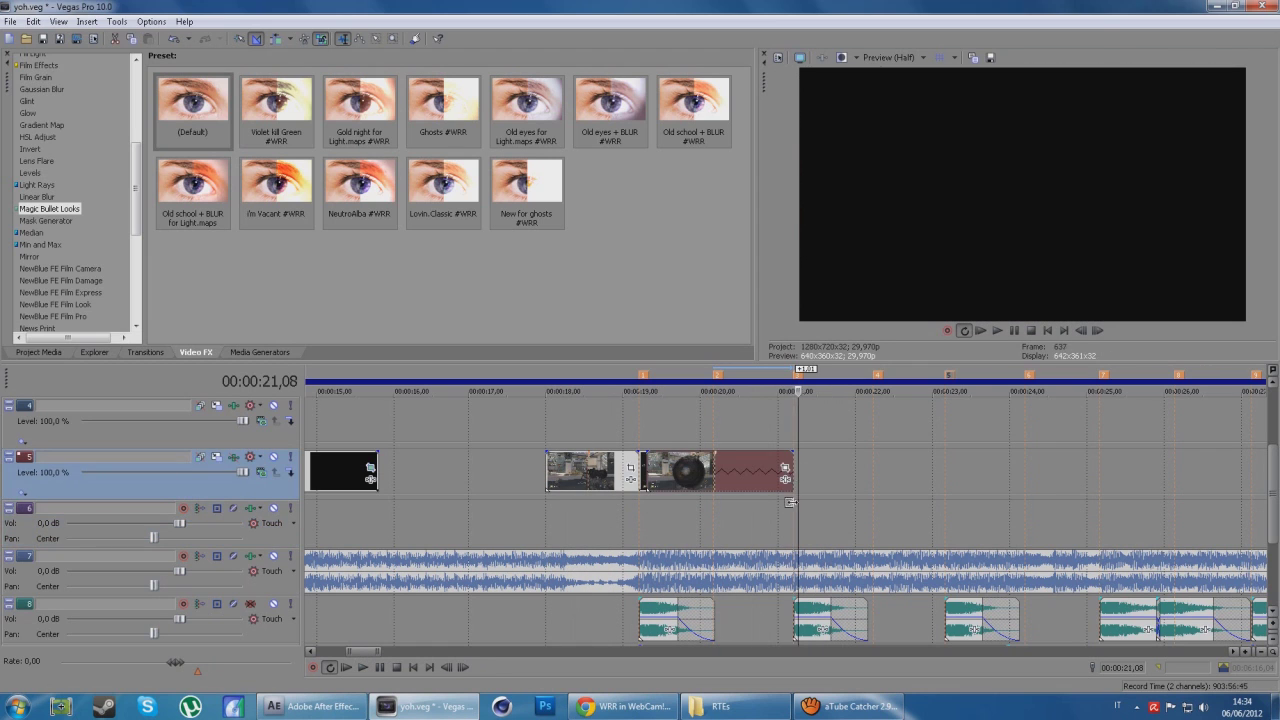
{"action": "scroll", "coordinate": [849, 488], "scroll_direction": "down", "scroll_amount": 3}
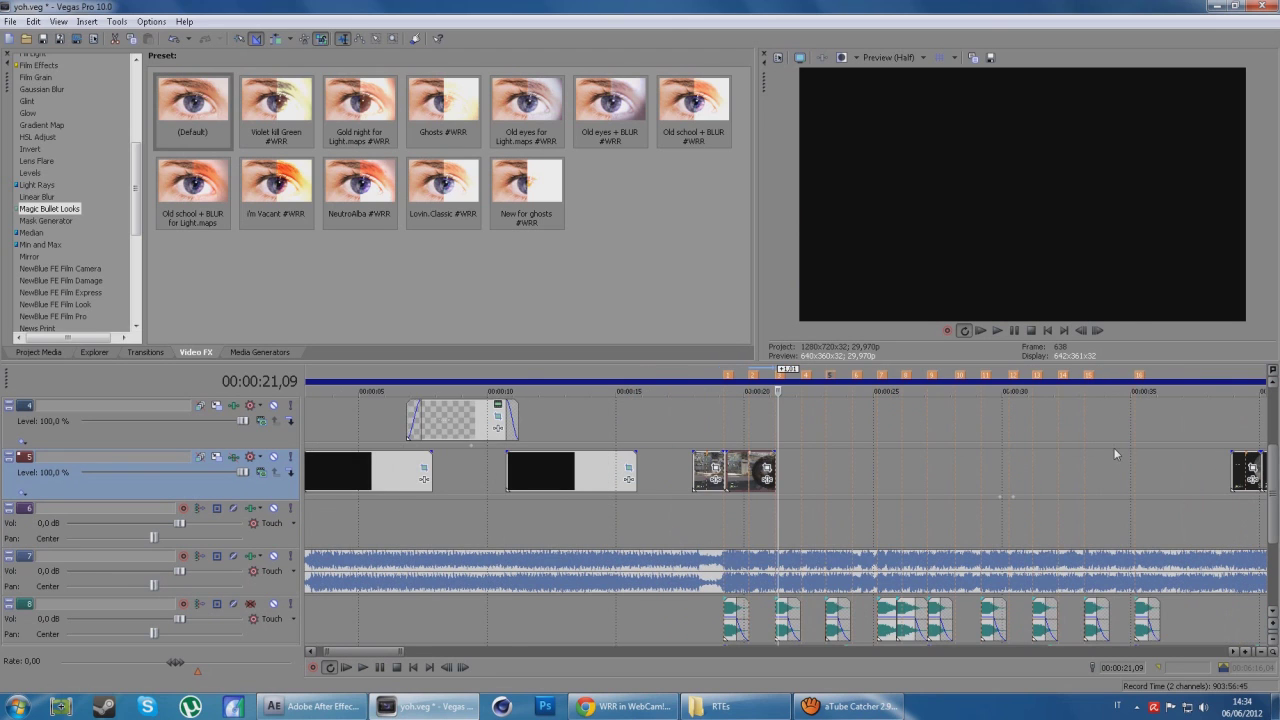
{"action": "scroll", "coordinate": [1116, 455], "scroll_direction": "down", "scroll_amount": 3}
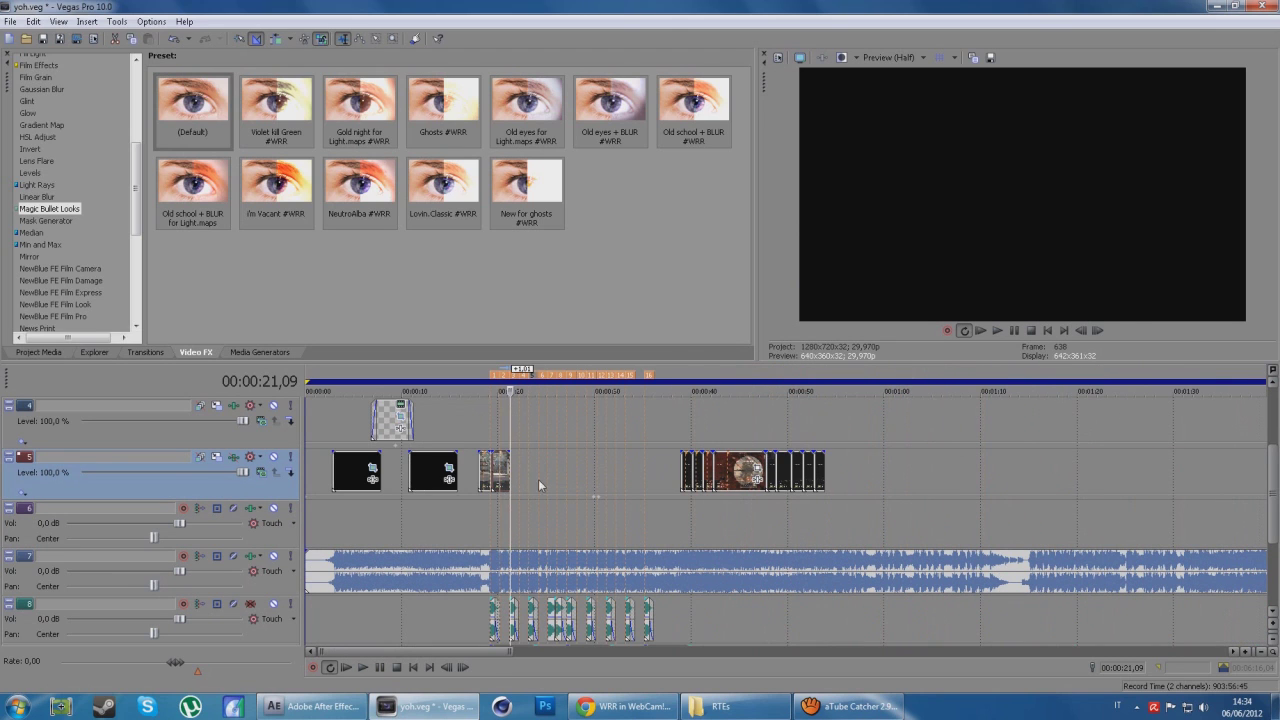
{"action": "scroll", "coordinate": [693, 540], "scroll_direction": "up", "scroll_amount": 2}
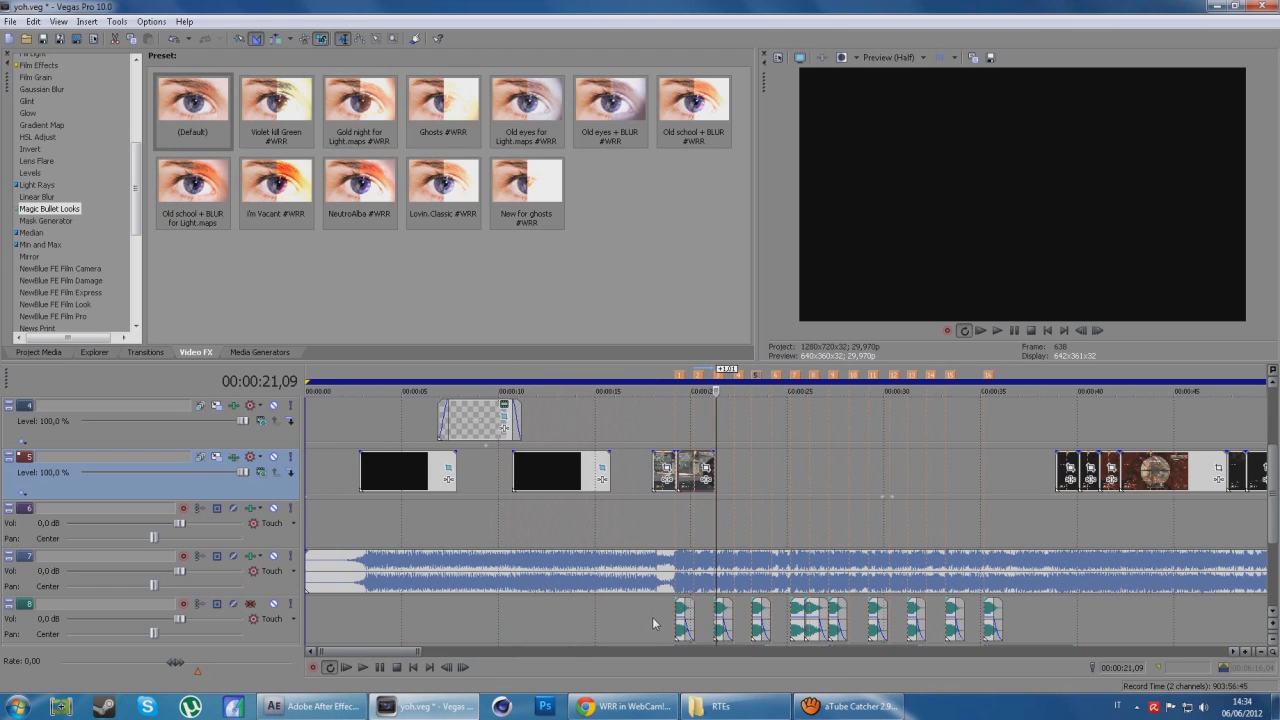
Restore aTube Catcher's Screen Record window from the taskbar, then minimise it back to Vegas
{"action": "left_click", "coordinate": [825, 710]}
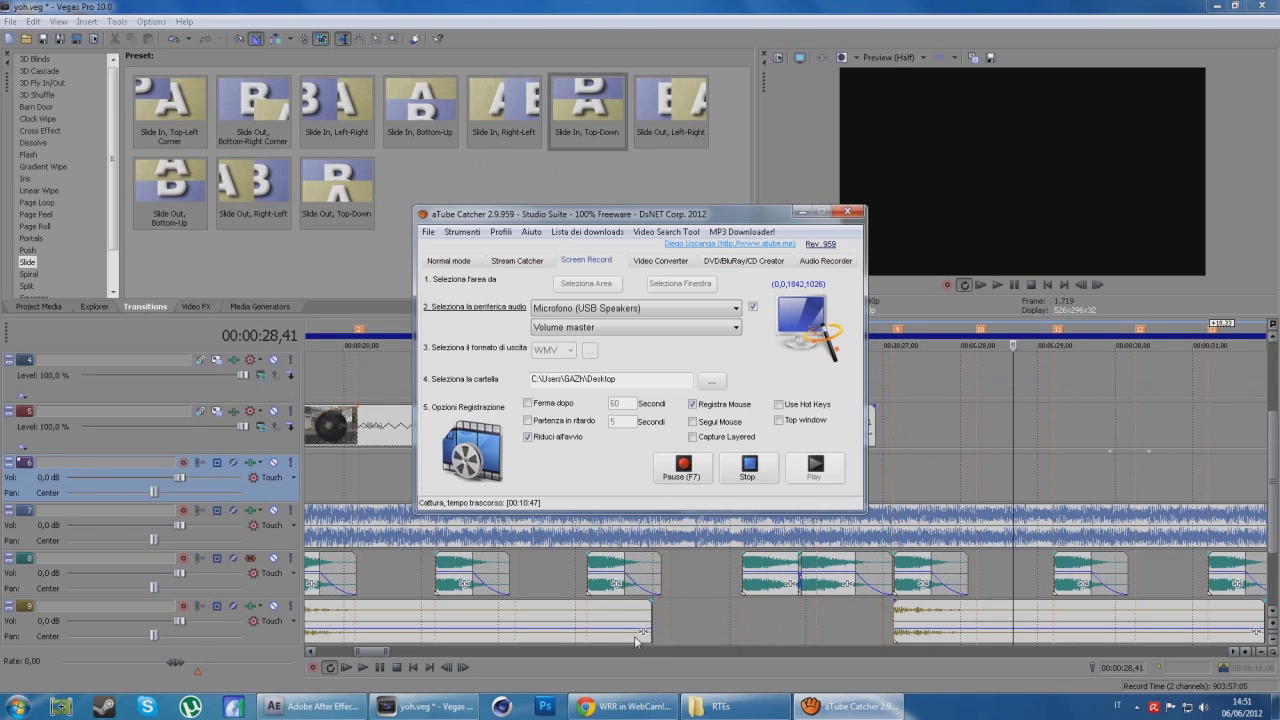
{"action": "left_click", "coordinate": [845, 706]}
{"action": "scroll", "coordinate": [502, 528], "scroll_direction": "down", "scroll_amount": 3}
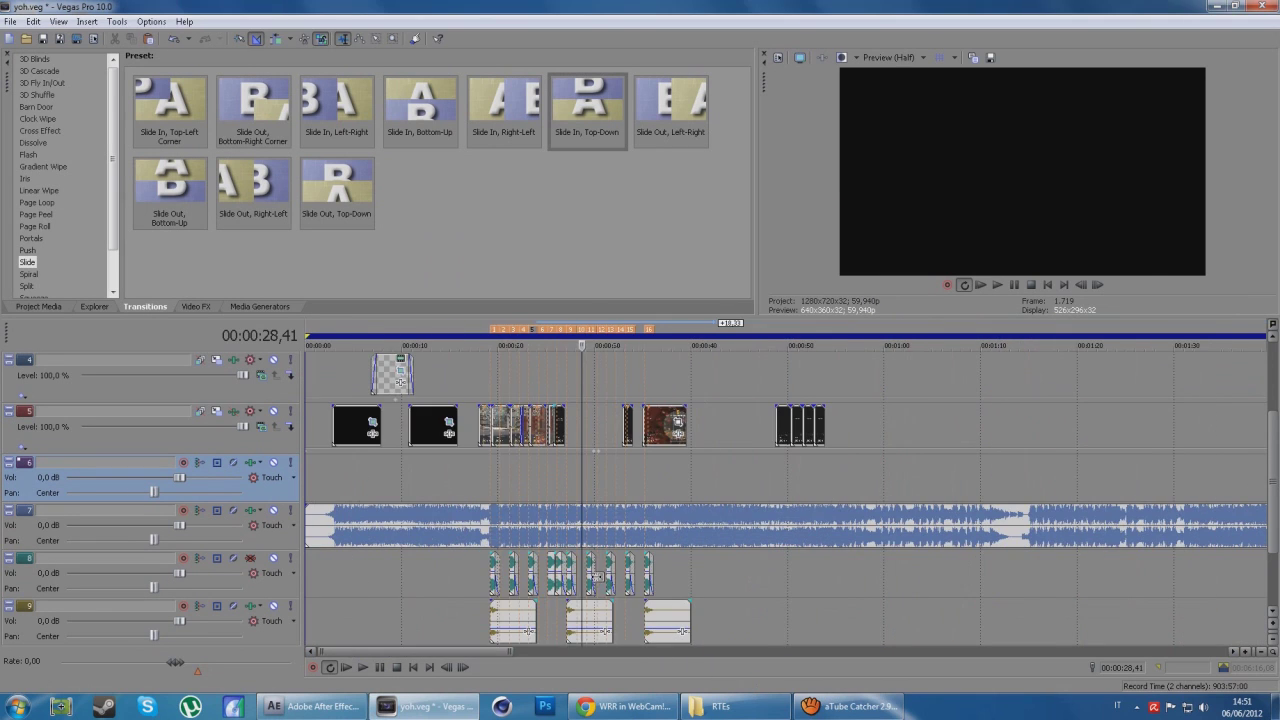
{"action": "scroll", "coordinate": [614, 493], "scroll_direction": "up", "scroll_amount": 1}
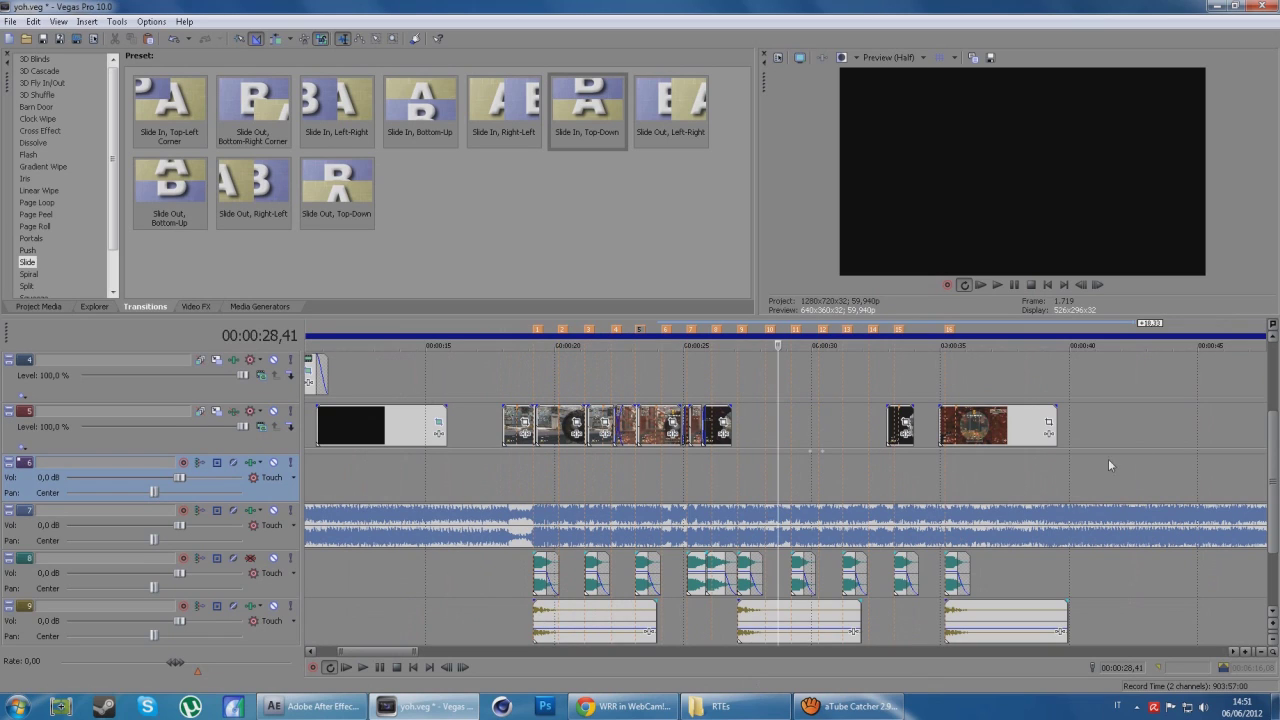
{"action": "left_click", "coordinate": [714, 440]}
{"action": "left_click_drag", "start_coordinate": [714, 440], "coordinate": [712, 440]}
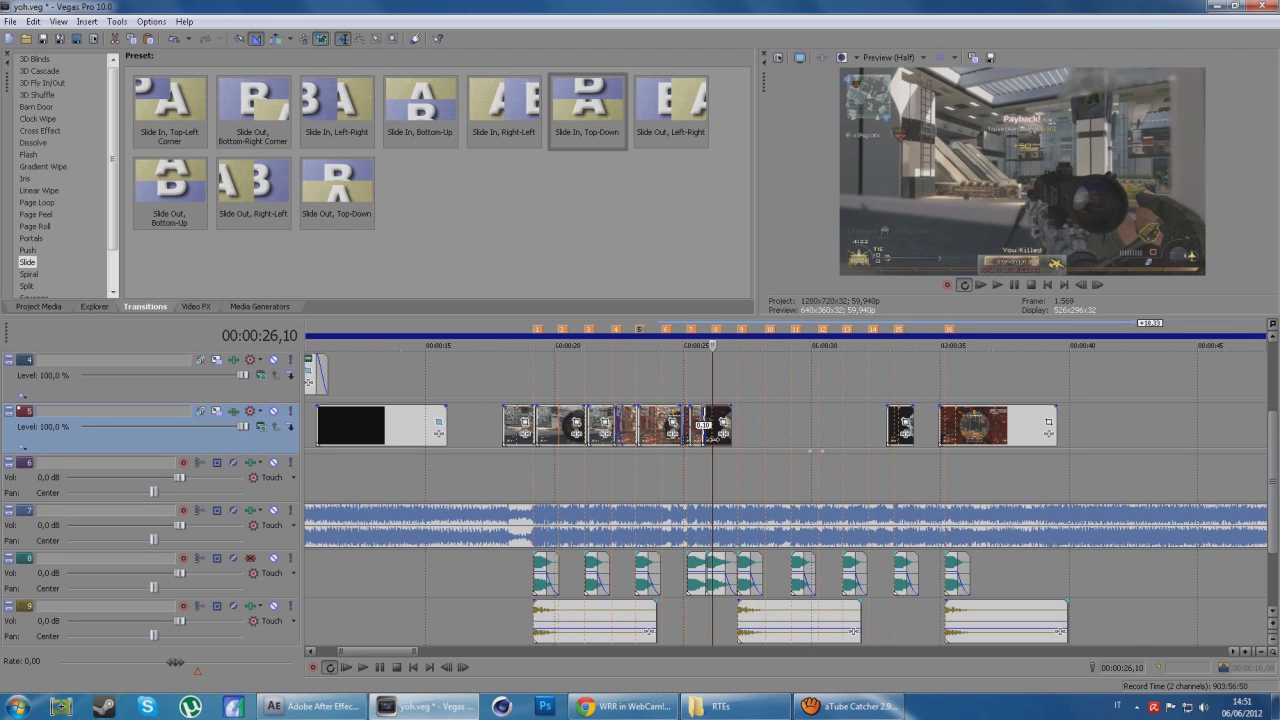
{"action": "key", "text": "j"}
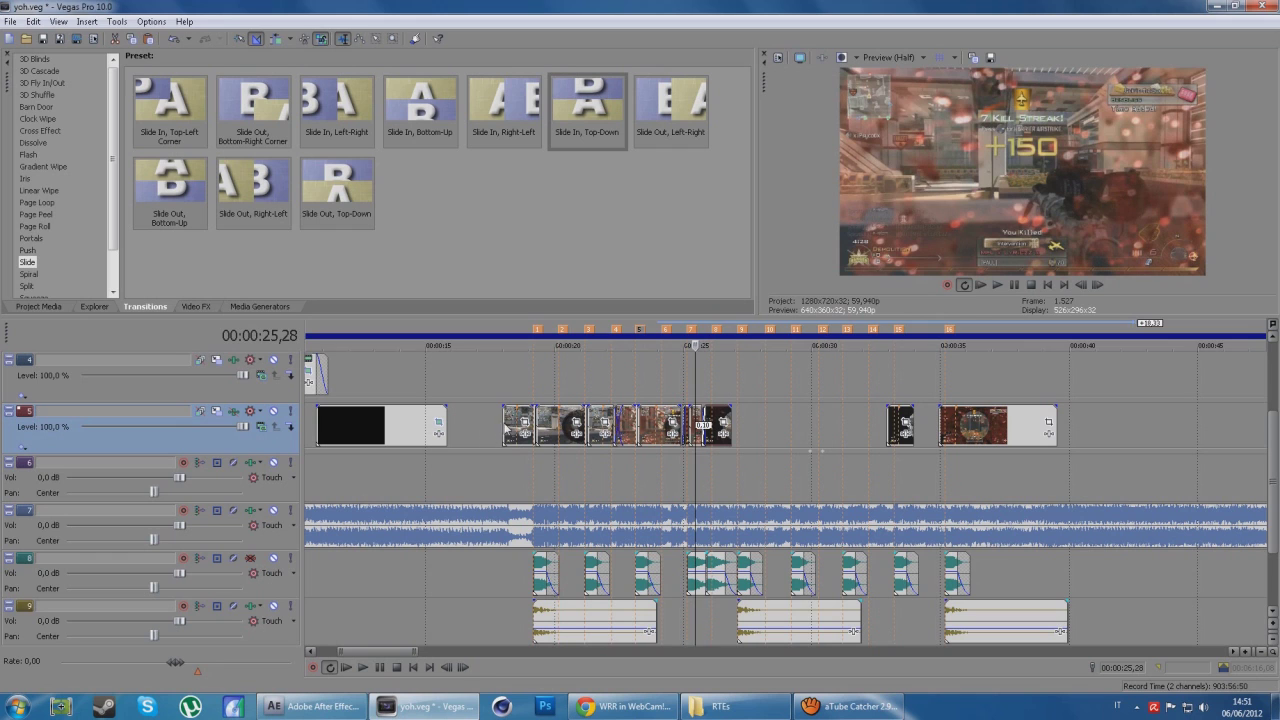
{"action": "left_click", "coordinate": [505, 430]}
{"action": "scroll", "coordinate": [510, 428], "scroll_direction": "up", "scroll_amount": 3}
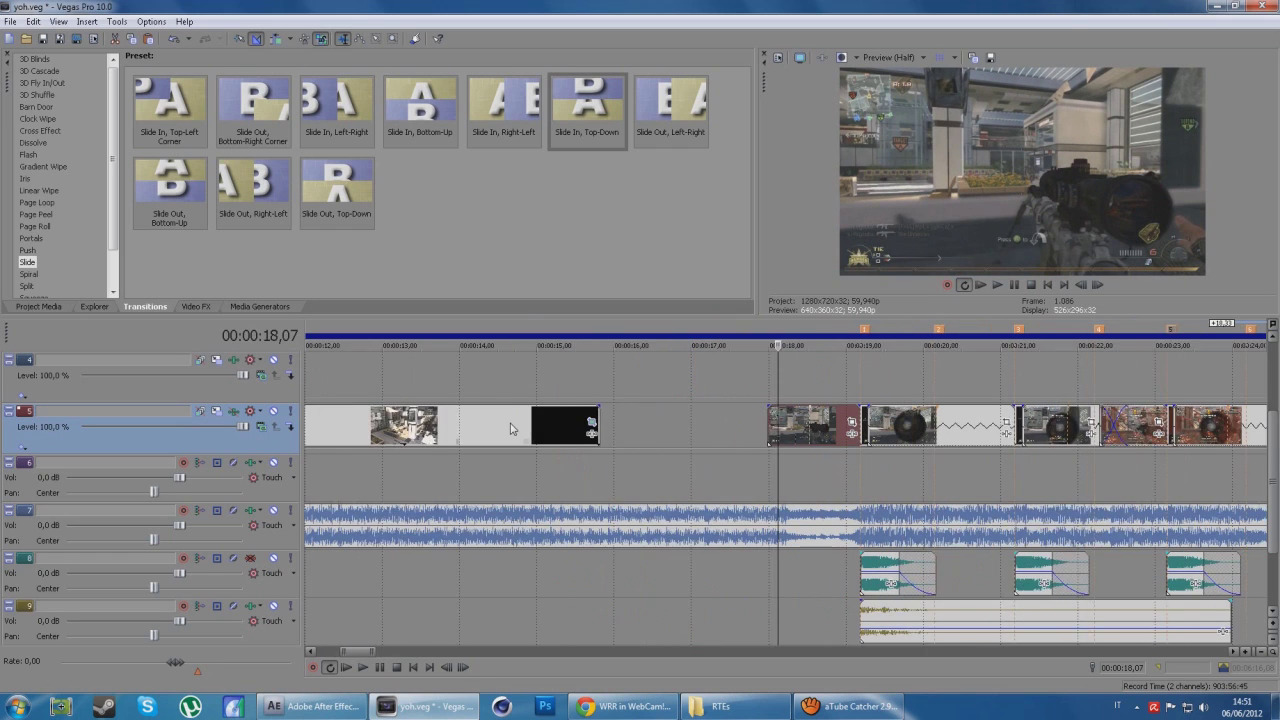
{"action": "scroll", "coordinate": [510, 430], "scroll_direction": "up", "scroll_amount": 1}
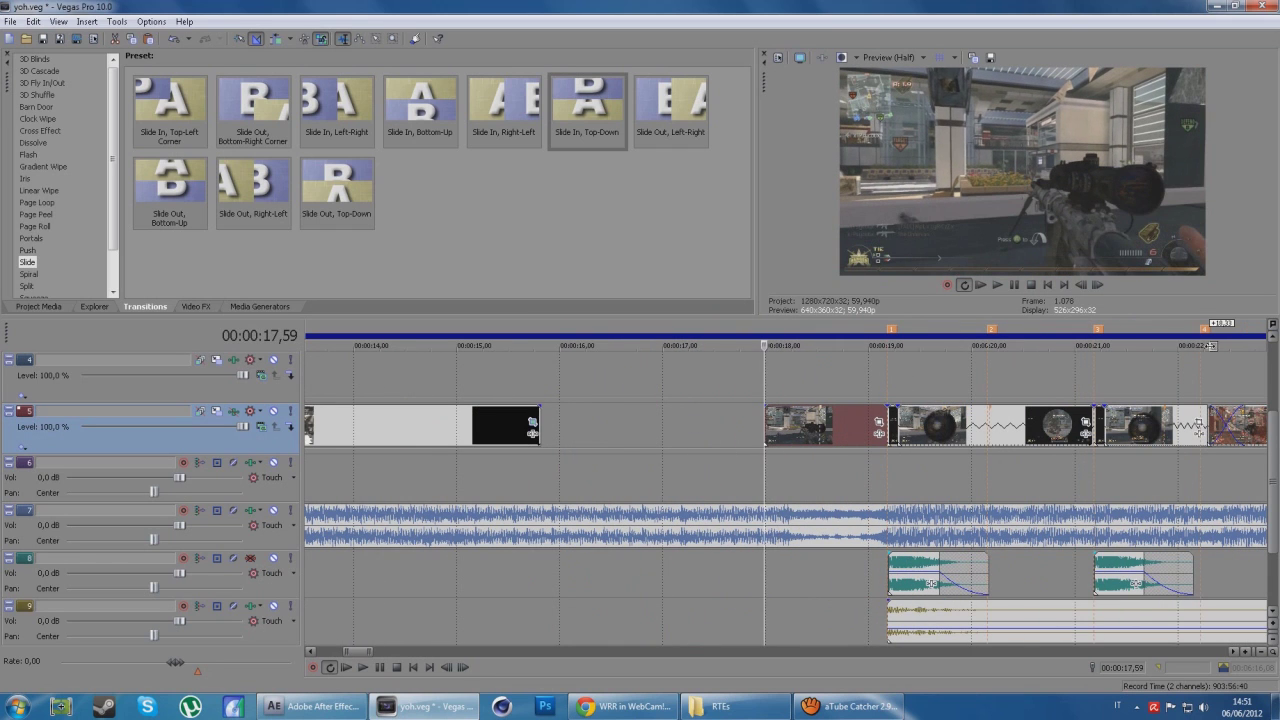
{"action": "scroll", "coordinate": [766, 427], "scroll_direction": "down", "scroll_amount": 2}
{"action": "scroll", "coordinate": [808, 516], "scroll_direction": "down", "scroll_amount": 2}
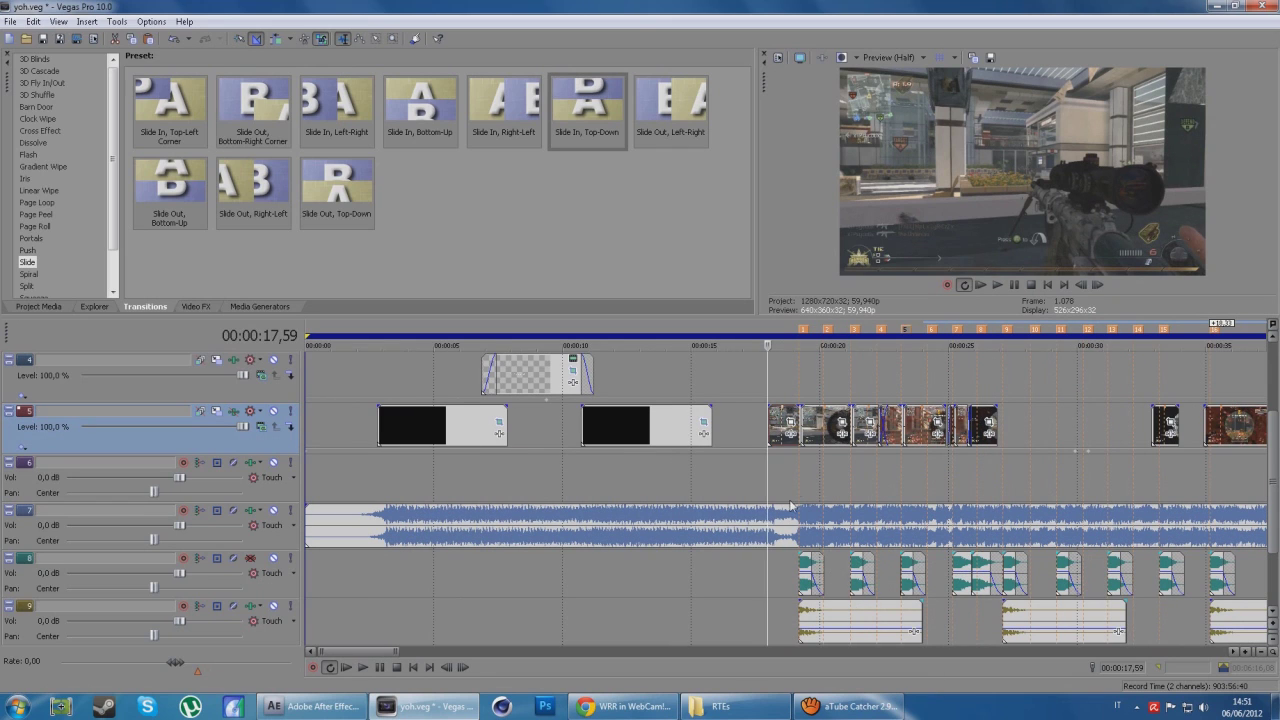
{"action": "scroll", "coordinate": [1165, 505], "scroll_direction": "down", "scroll_amount": 1}
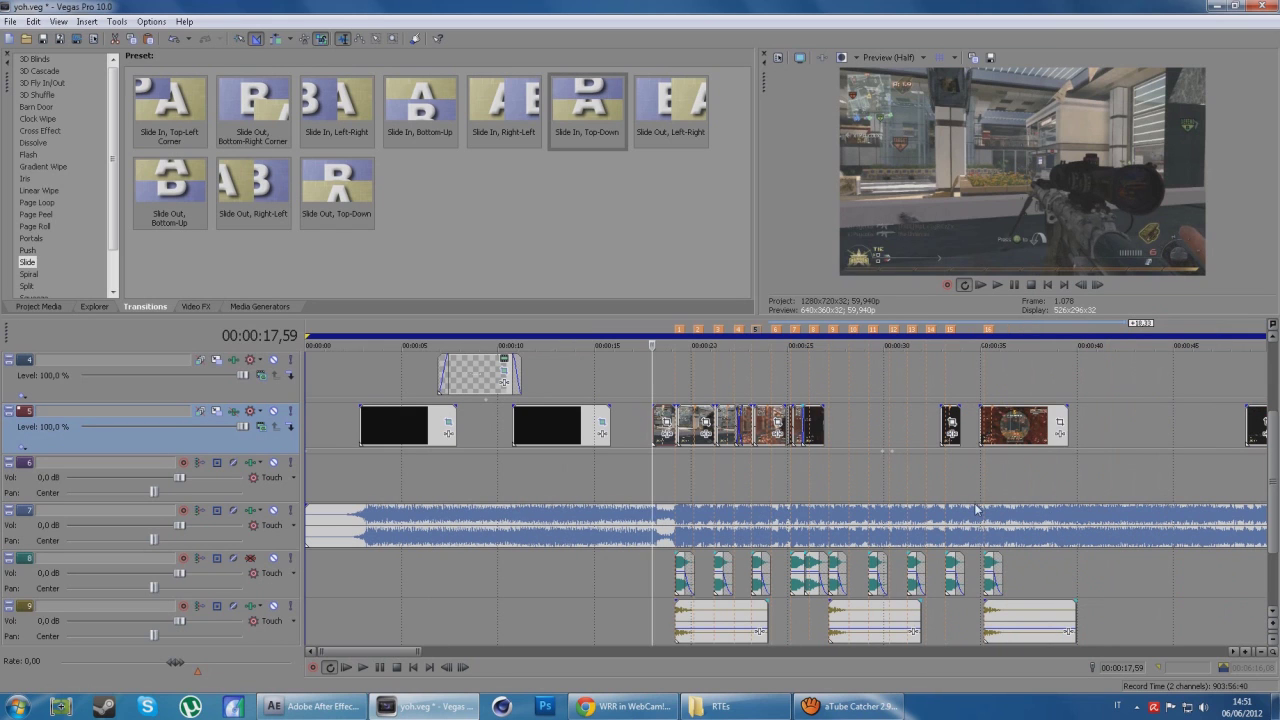
{"action": "scroll", "coordinate": [655, 451], "scroll_direction": "up", "scroll_amount": 3}
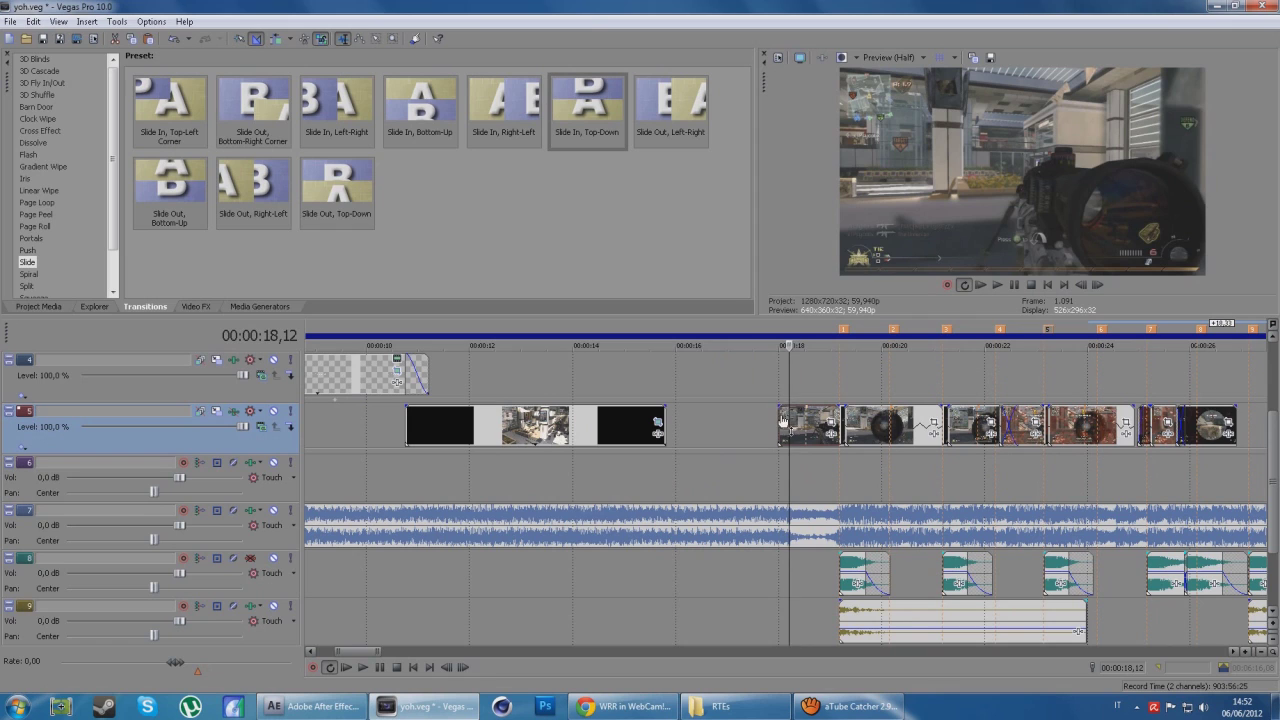
{"action": "key", "text": "space"}
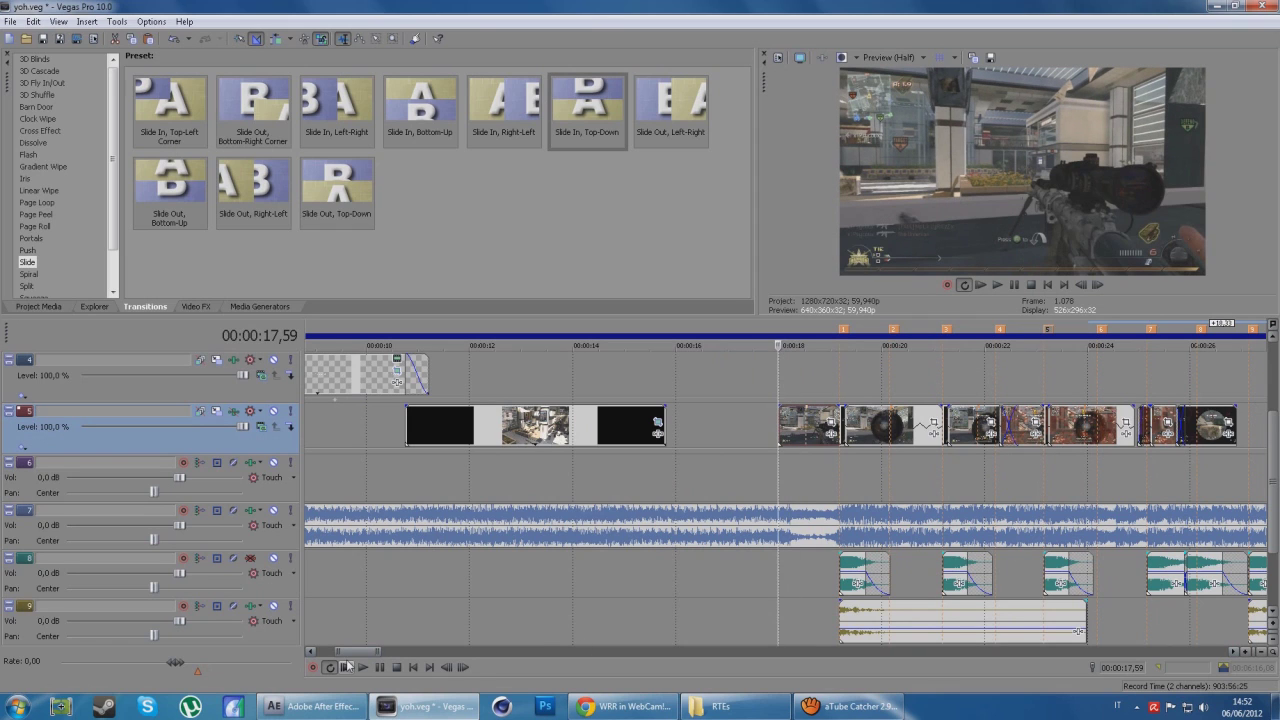
{"action": "left_click", "coordinate": [363, 668]}
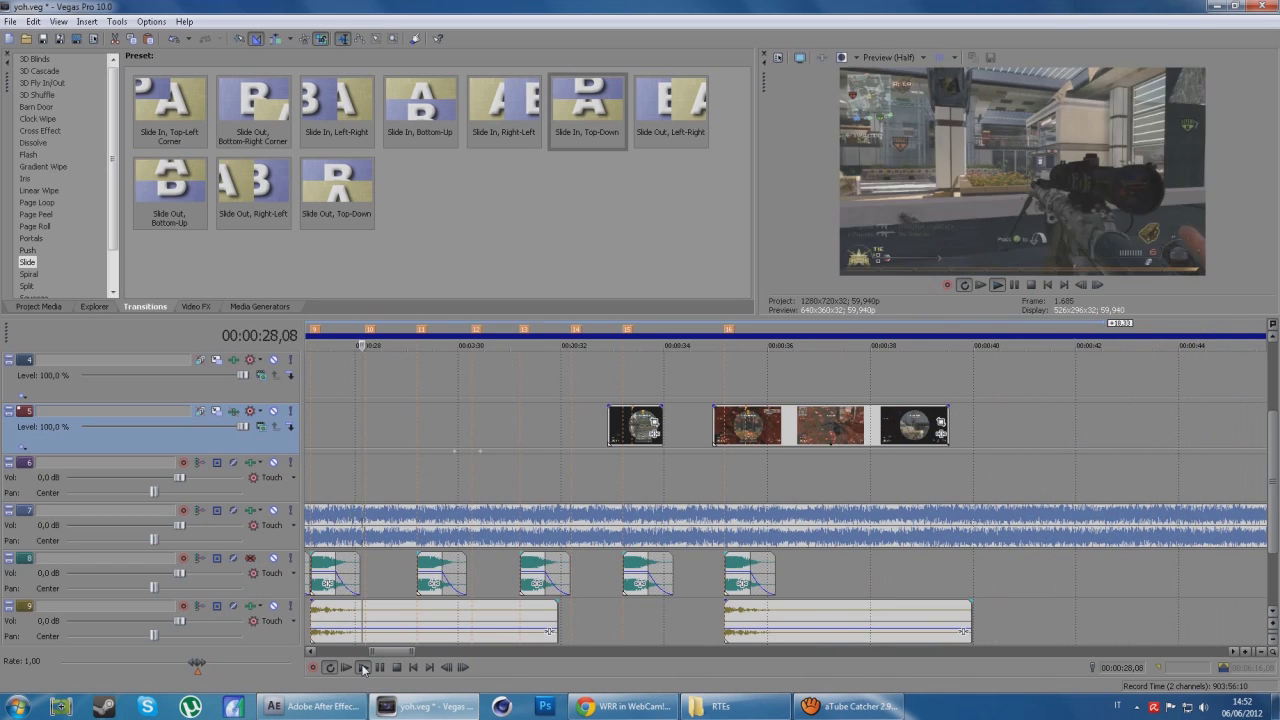
Delete the short leftover clip at the end of the timeline
{"action": "left_click", "coordinate": [396, 667]}
{"action": "left_click", "coordinate": [413, 667]}
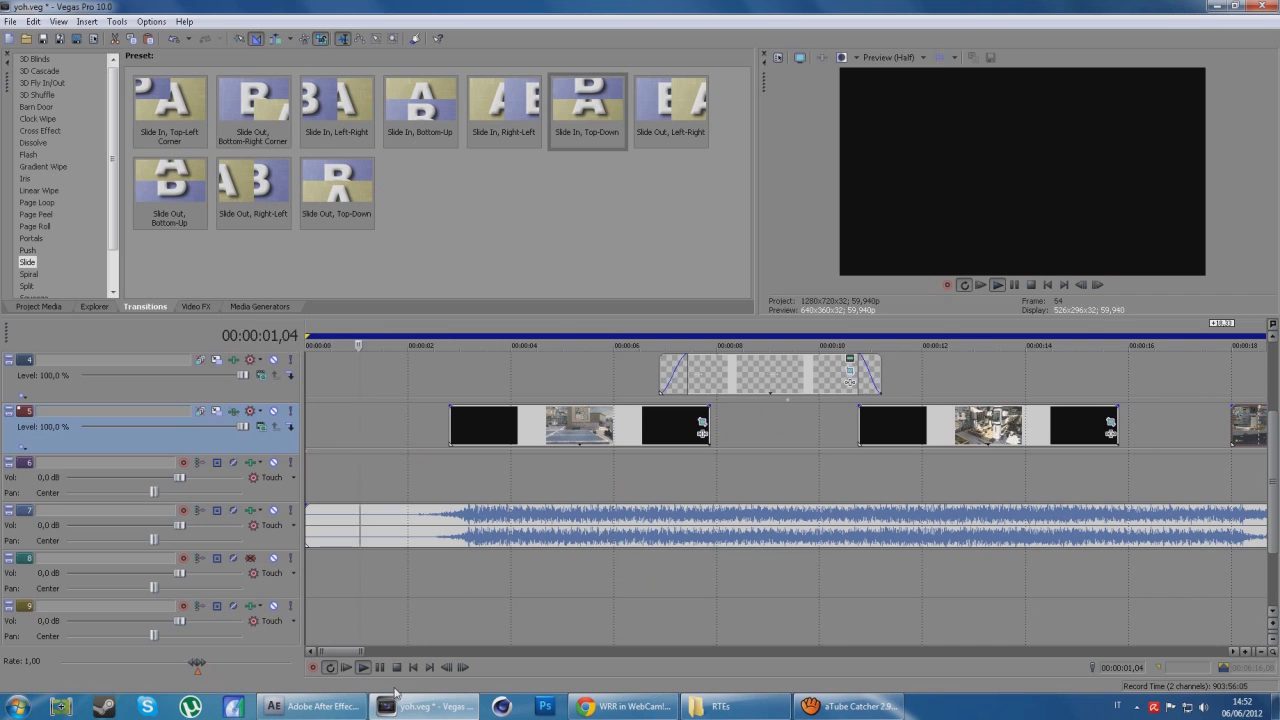
{"action": "scroll", "coordinate": [440, 450], "scroll_direction": "down", "scroll_amount": 5}
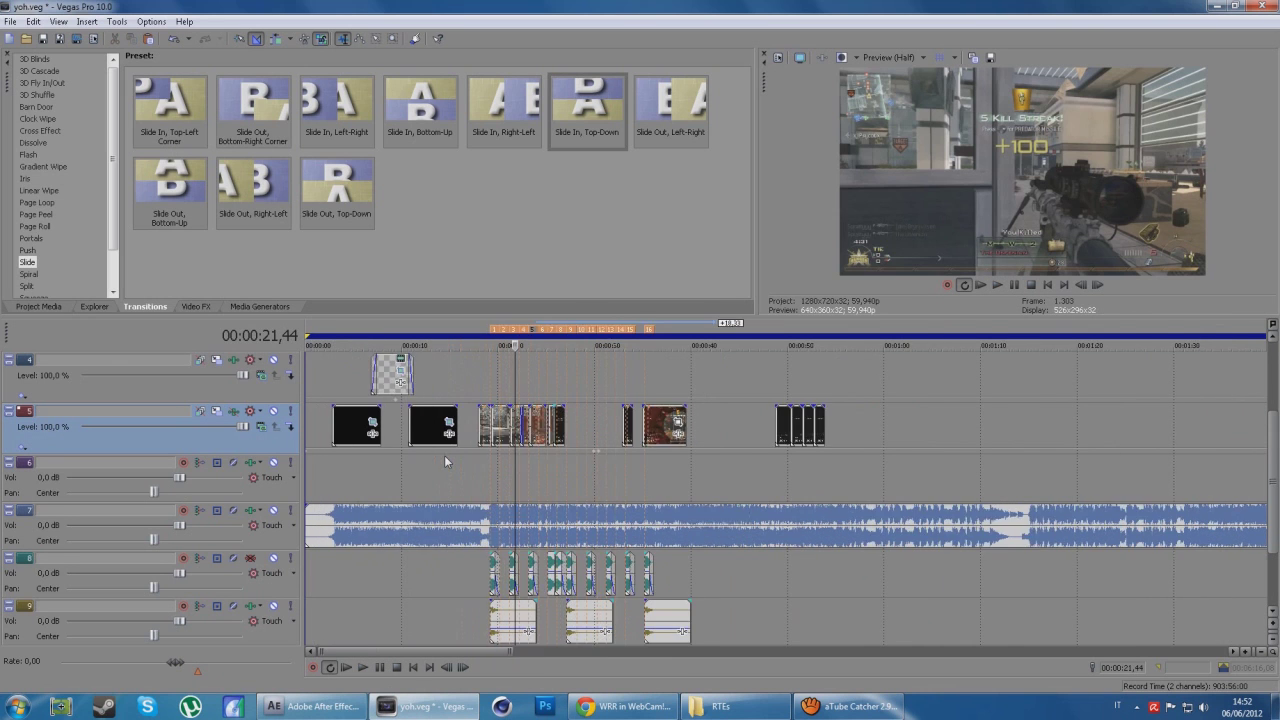
{"action": "scroll", "coordinate": [444, 455], "scroll_direction": "up", "scroll_amount": 5}
{"action": "scroll", "coordinate": [444, 455], "scroll_direction": "up", "scroll_amount": 3}
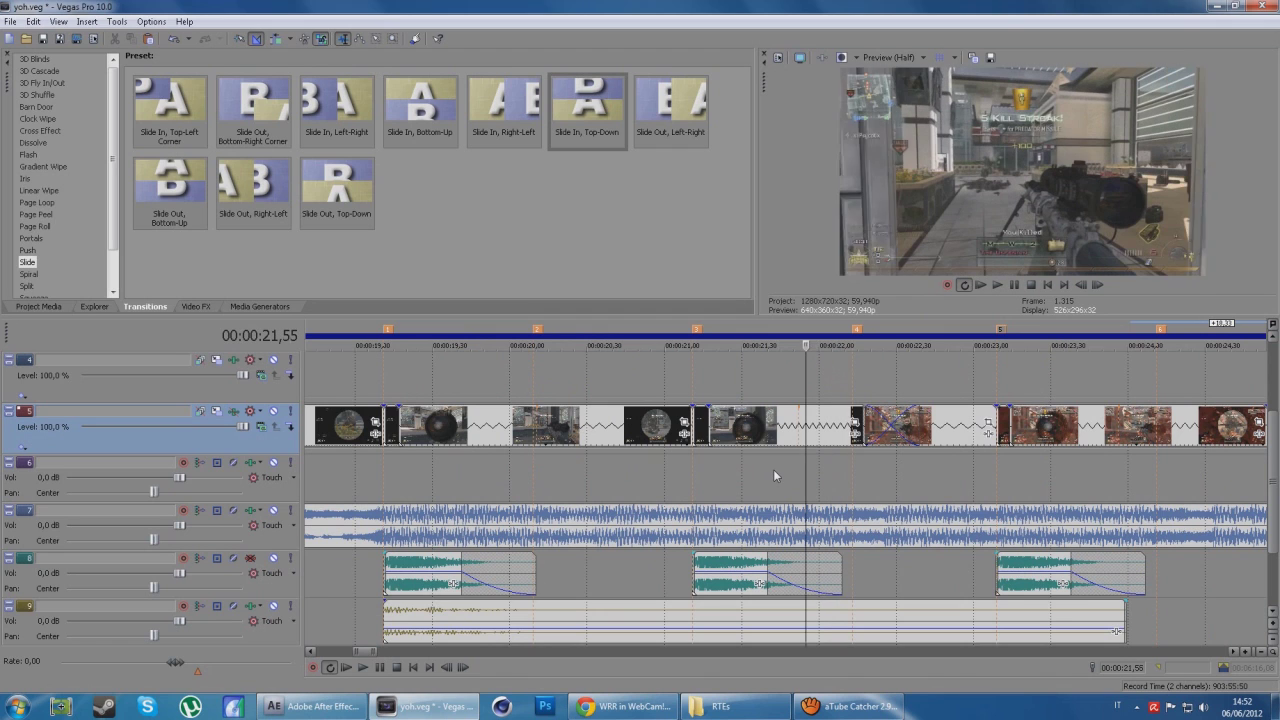
{"action": "scroll", "coordinate": [785, 445], "scroll_direction": "down", "scroll_amount": 3}
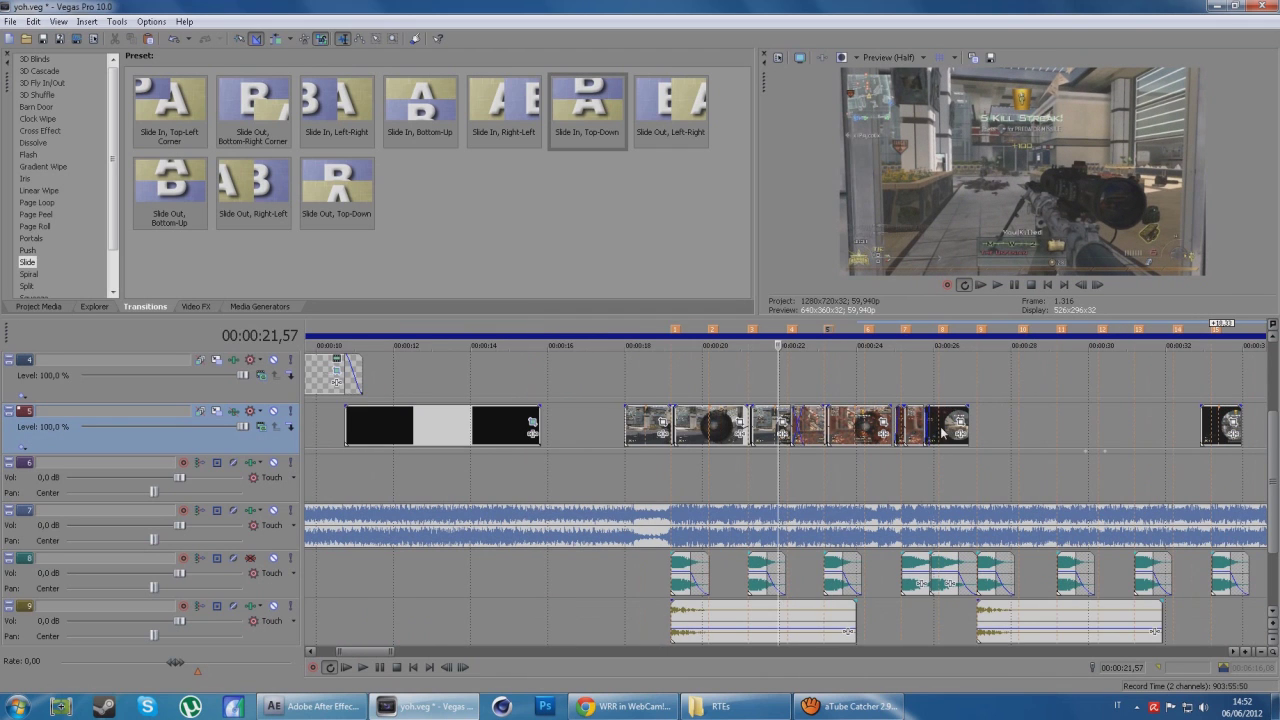
{"action": "left_click", "coordinate": [1202, 430]}
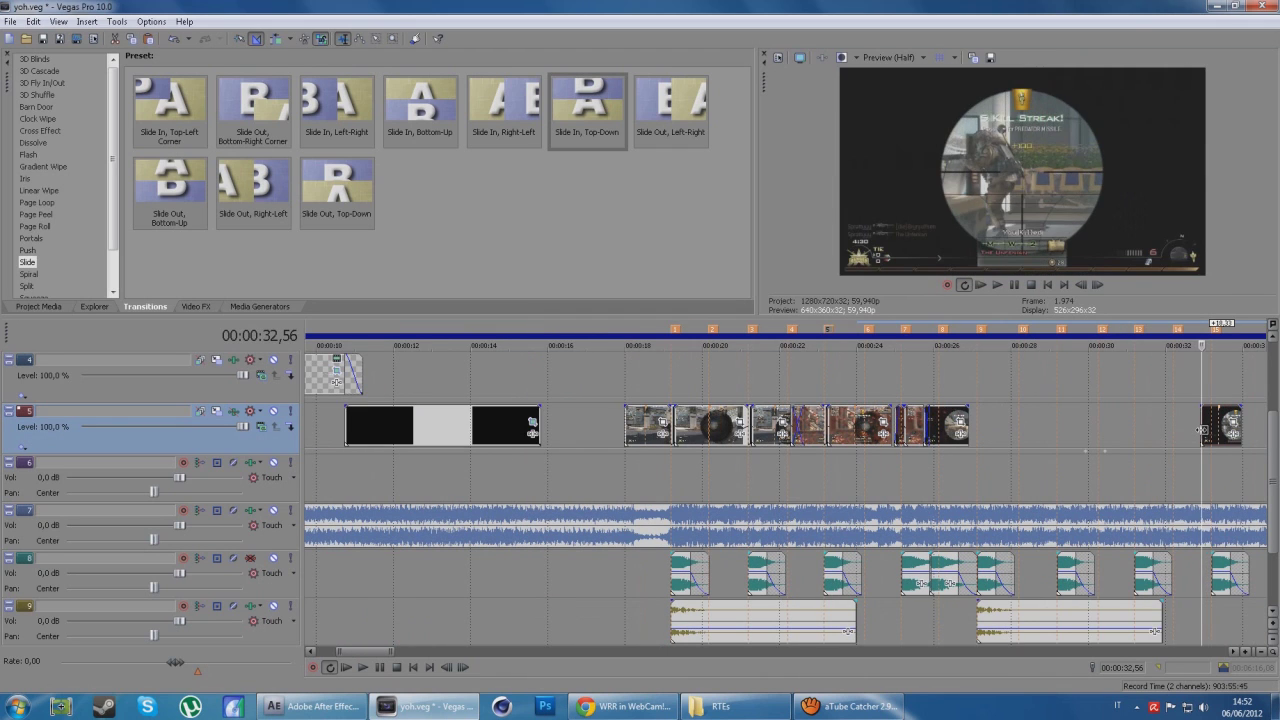
{"action": "key", "text": "Delete"}
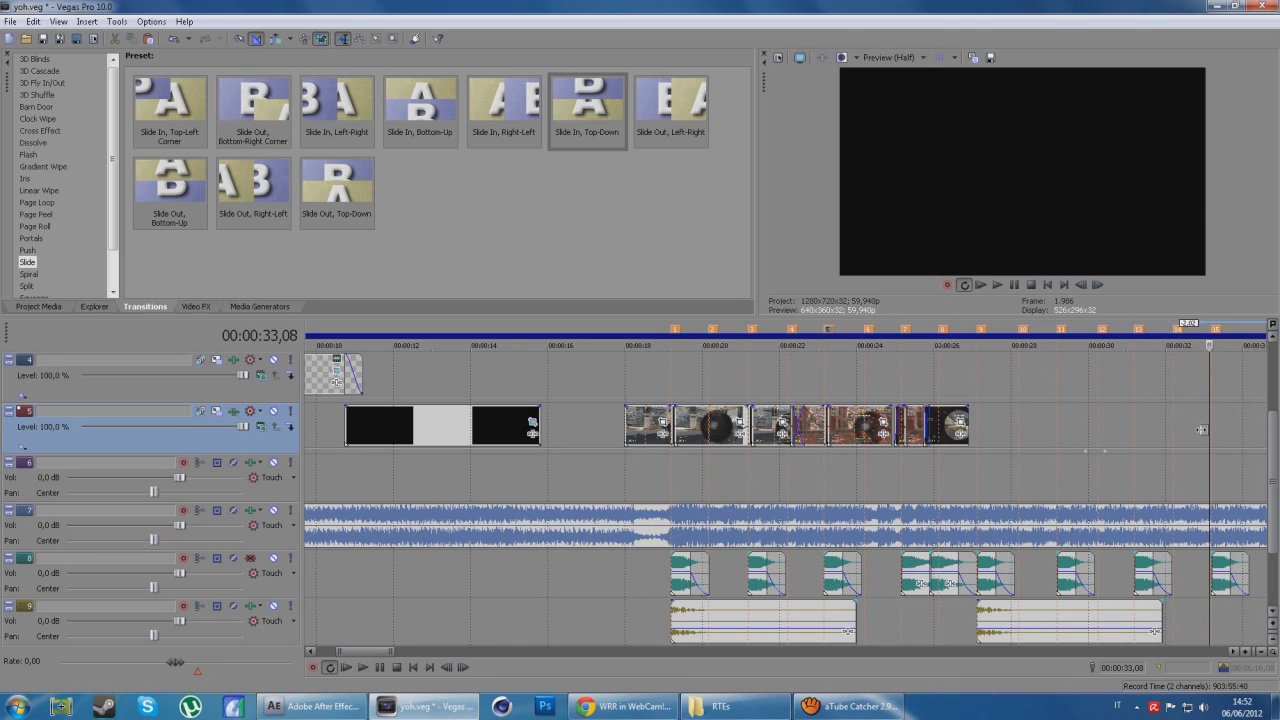
Preview the montage around 20–22 seconds, playing it forward, backward and forward again
{"action": "scroll", "coordinate": [942, 457], "scroll_direction": "up", "scroll_amount": 2}
{"action": "left_click", "coordinate": [525, 461]}
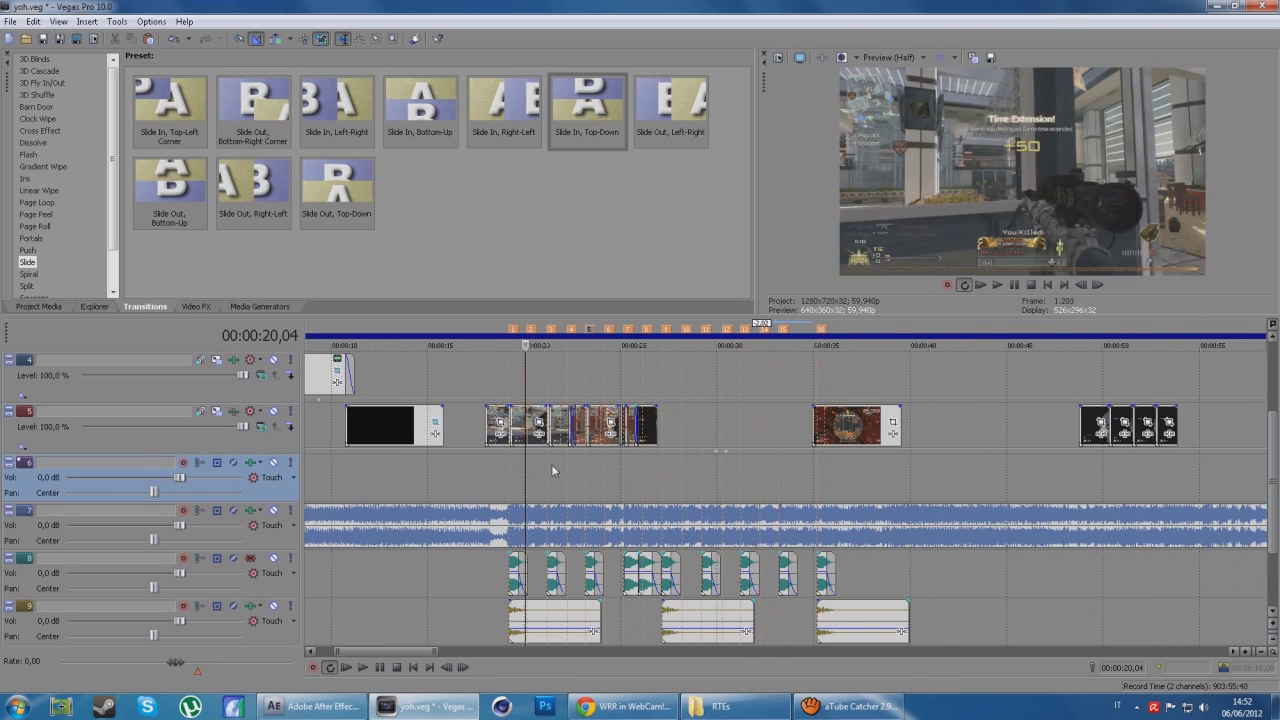
{"action": "left_click", "coordinate": [893, 430]}
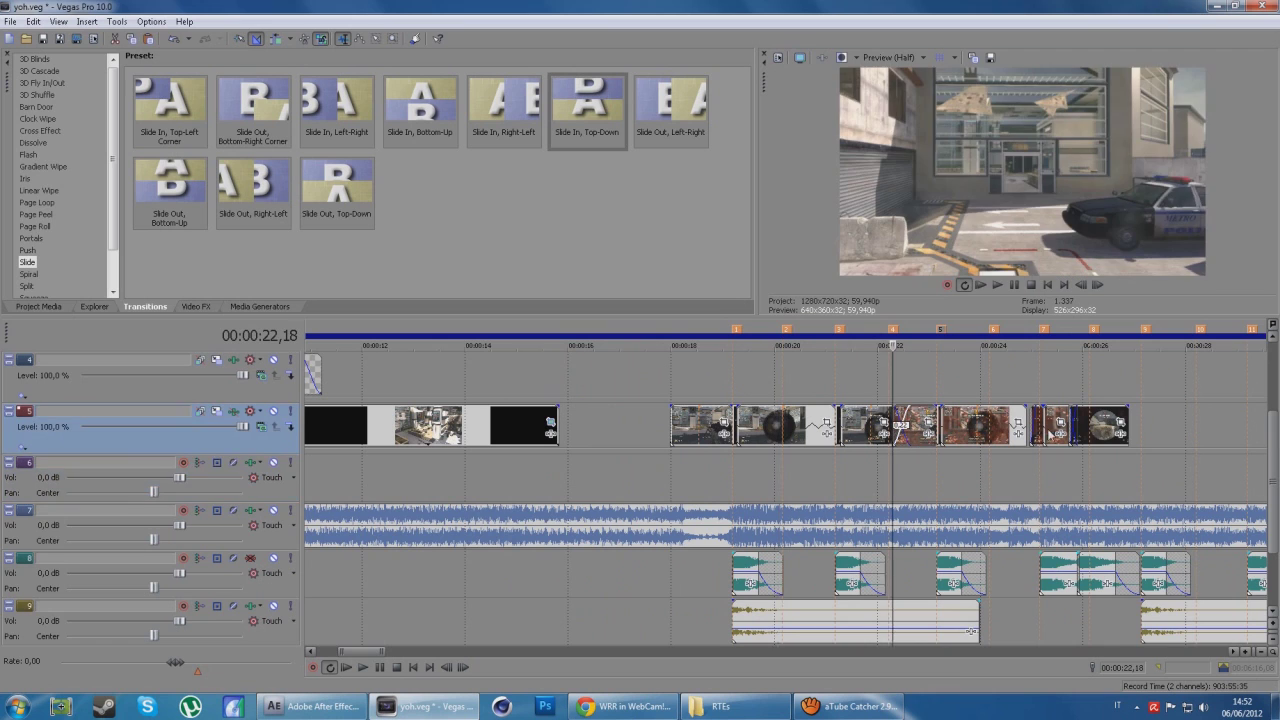
{"action": "scroll", "coordinate": [952, 475], "scroll_direction": "up", "scroll_amount": 2}
{"action": "scroll", "coordinate": [952, 475], "scroll_direction": "up", "scroll_amount": 2}
{"action": "scroll", "coordinate": [952, 475], "scroll_direction": "up", "scroll_amount": 2}
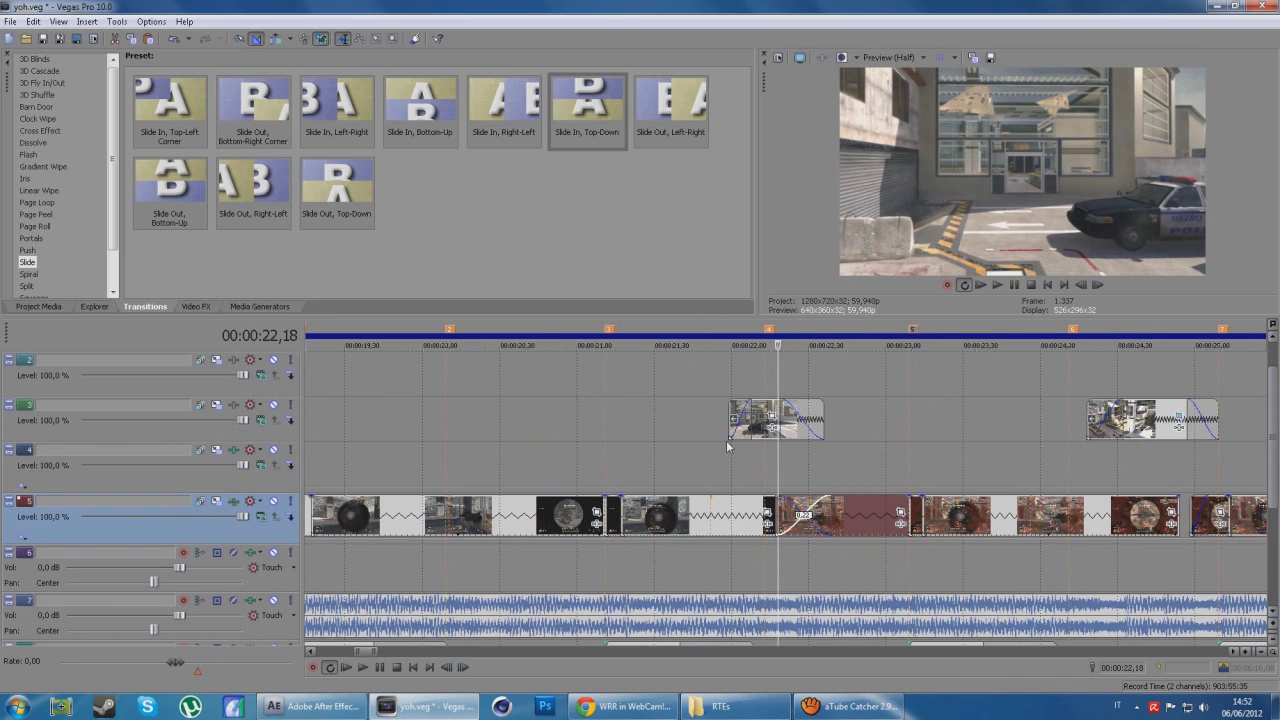
{"action": "left_click", "coordinate": [729, 449]}
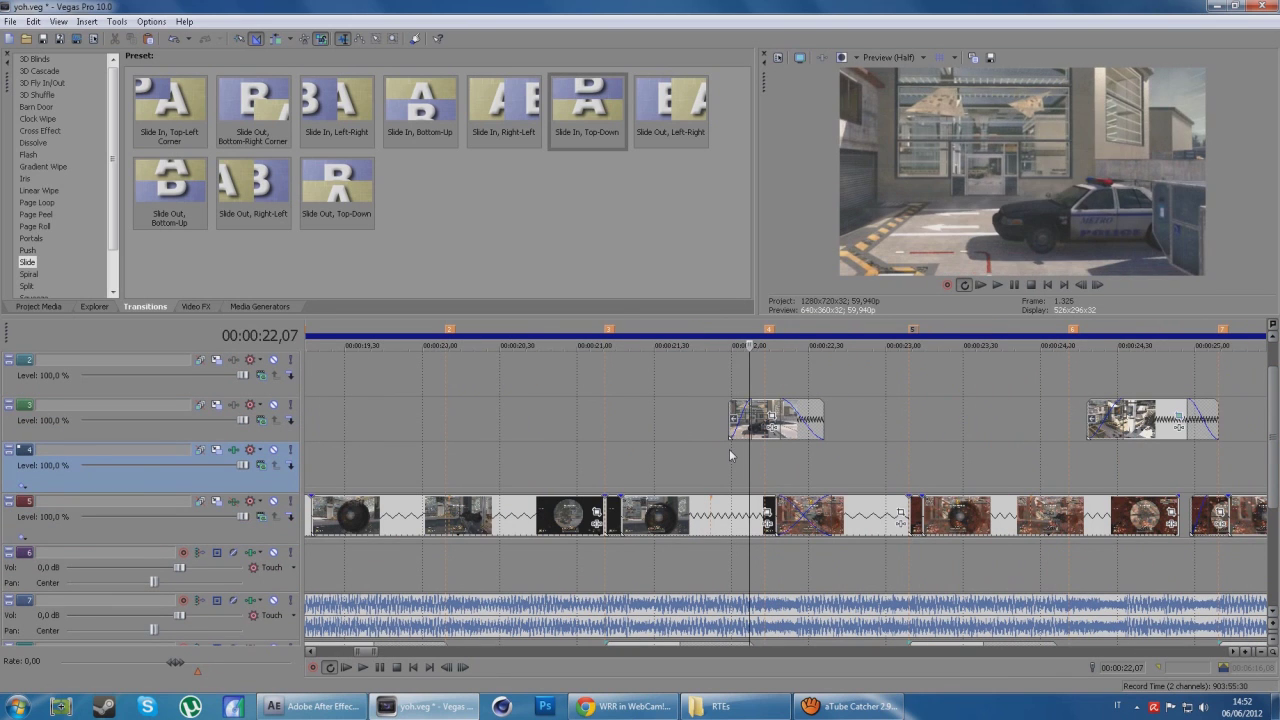
{"action": "key", "text": "space"}
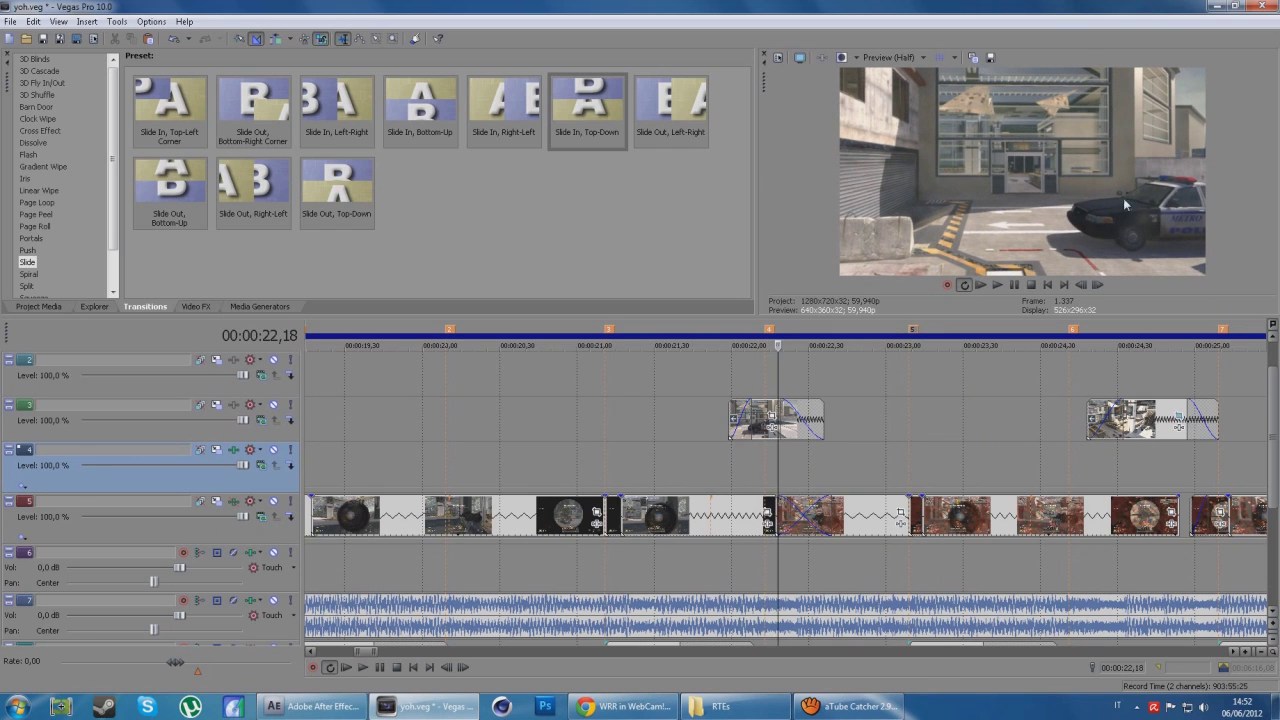
{"action": "key", "text": "j"}
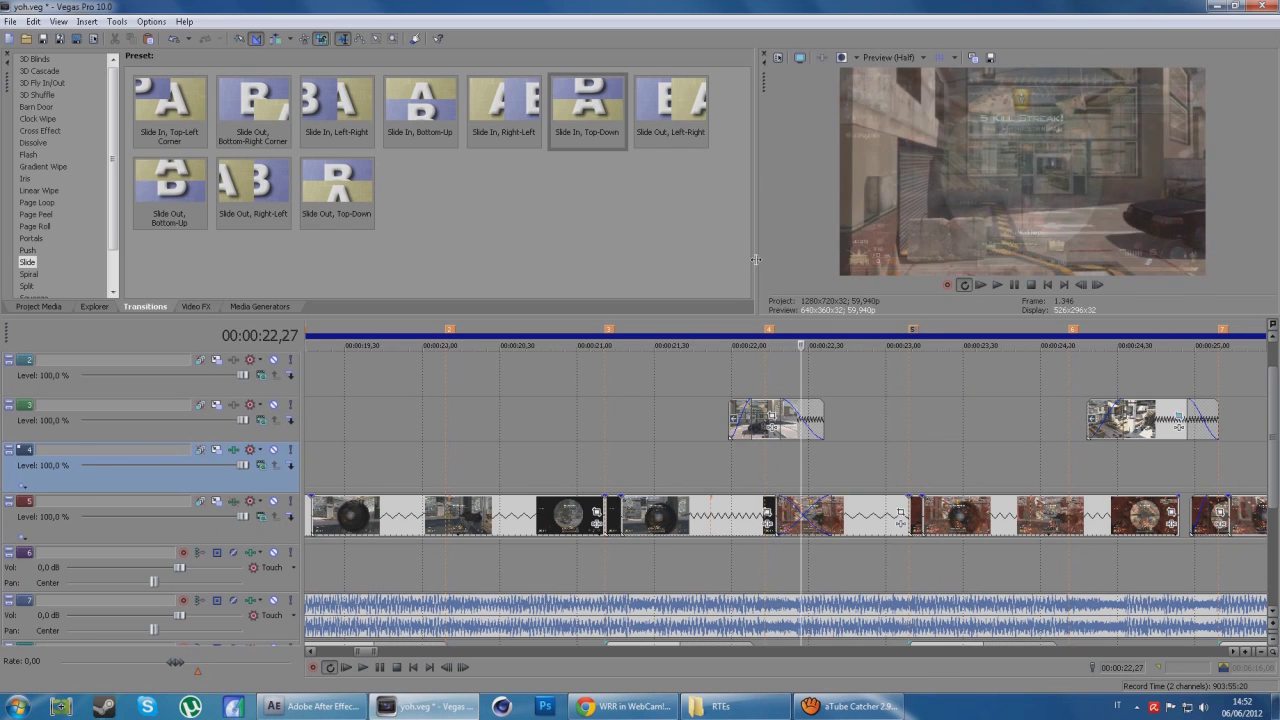
{"action": "key", "text": "l"}
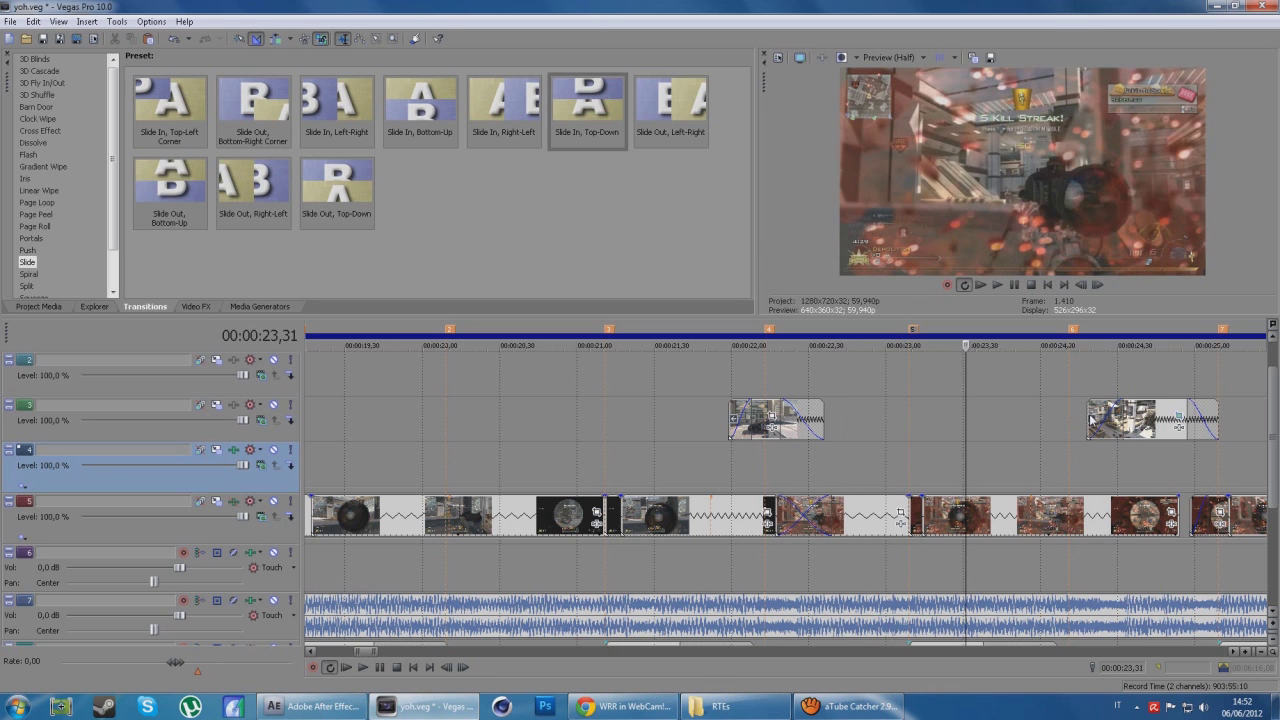
Delete the track 5 clip near 35 seconds and return the playhead to the track 3 clip
{"action": "left_click", "coordinate": [1090, 414]}
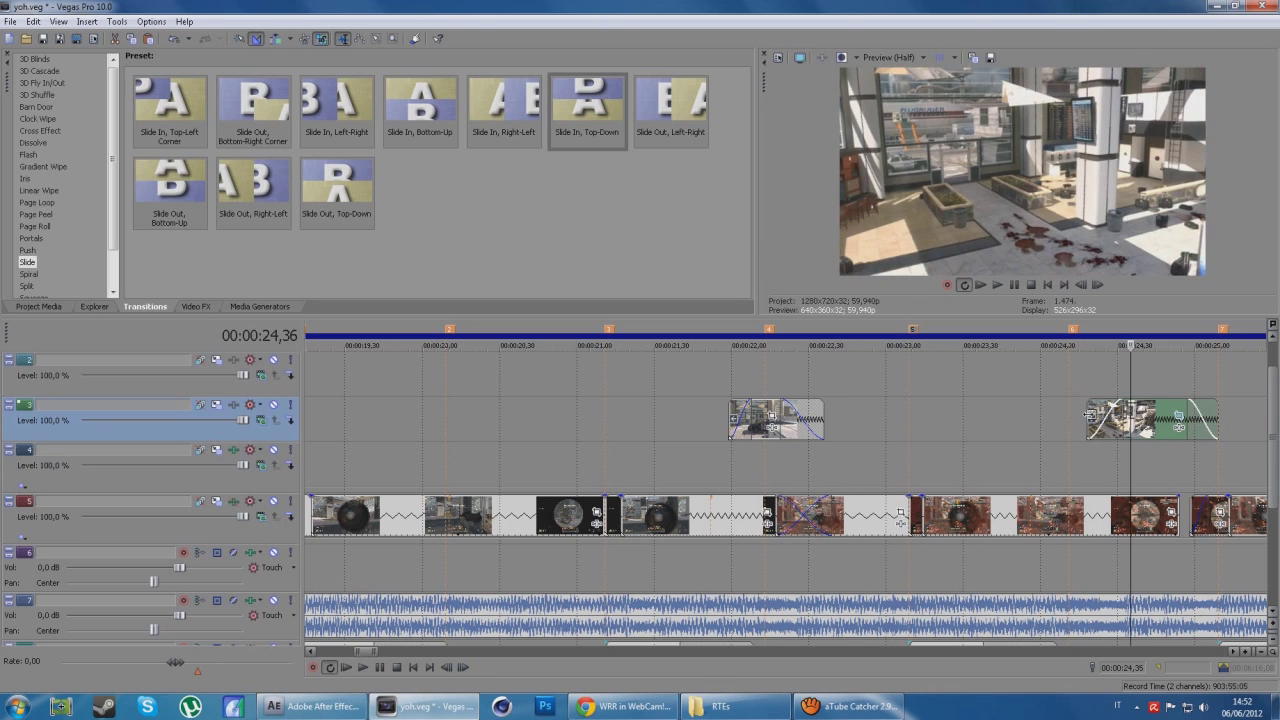
{"action": "scroll", "coordinate": [1085, 416], "scroll_direction": "down", "scroll_amount": 3}
{"action": "scroll", "coordinate": [1084, 416], "scroll_direction": "down", "scroll_amount": 3}
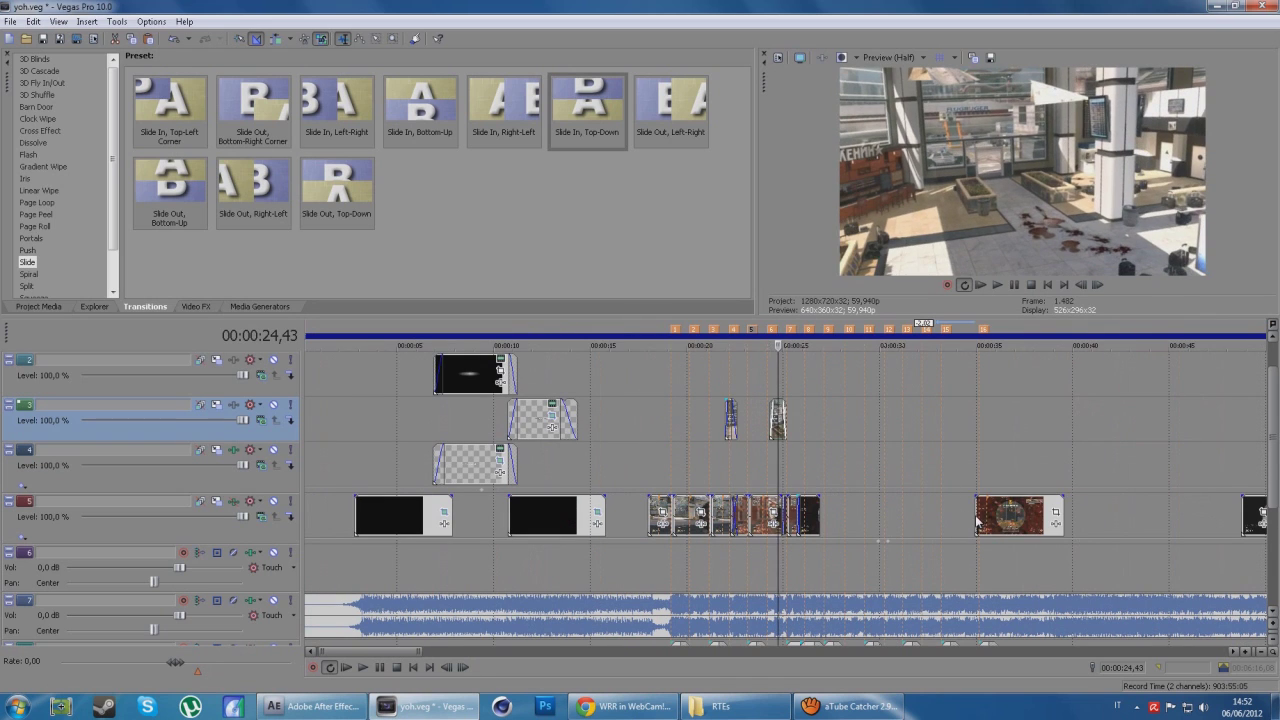
{"action": "left_click", "coordinate": [977, 516]}
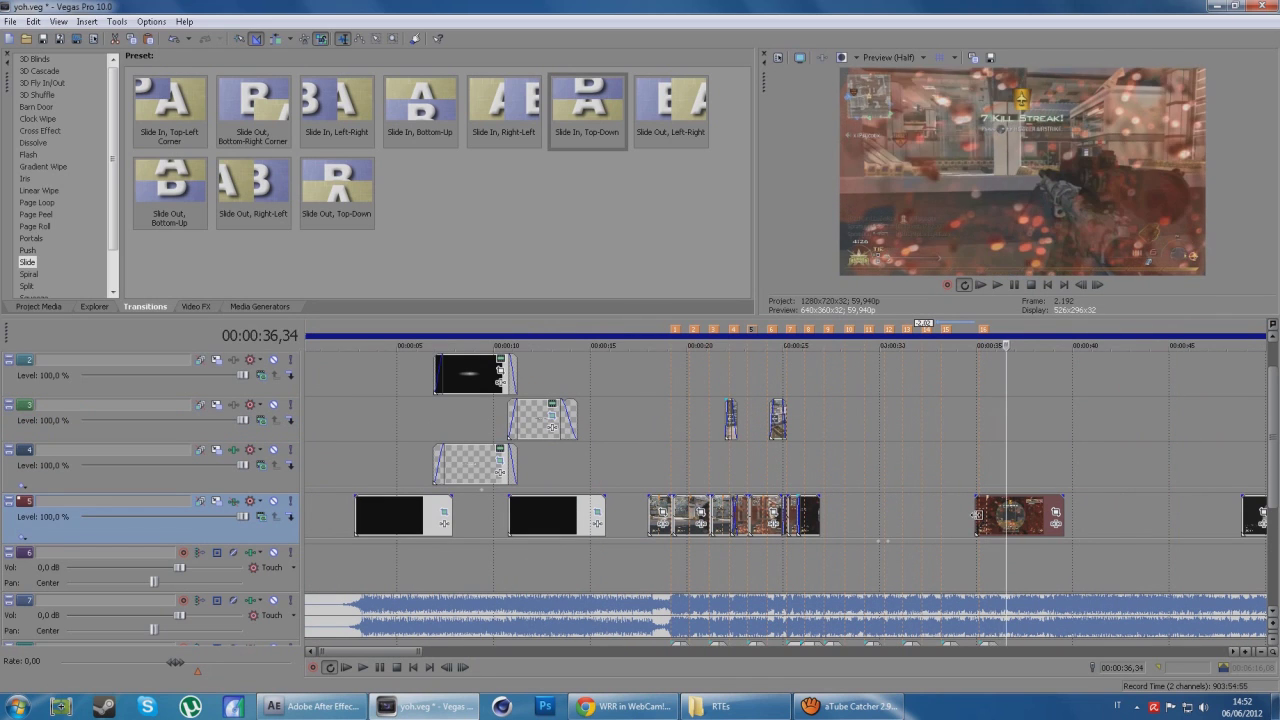
{"action": "key", "text": "Delete"}
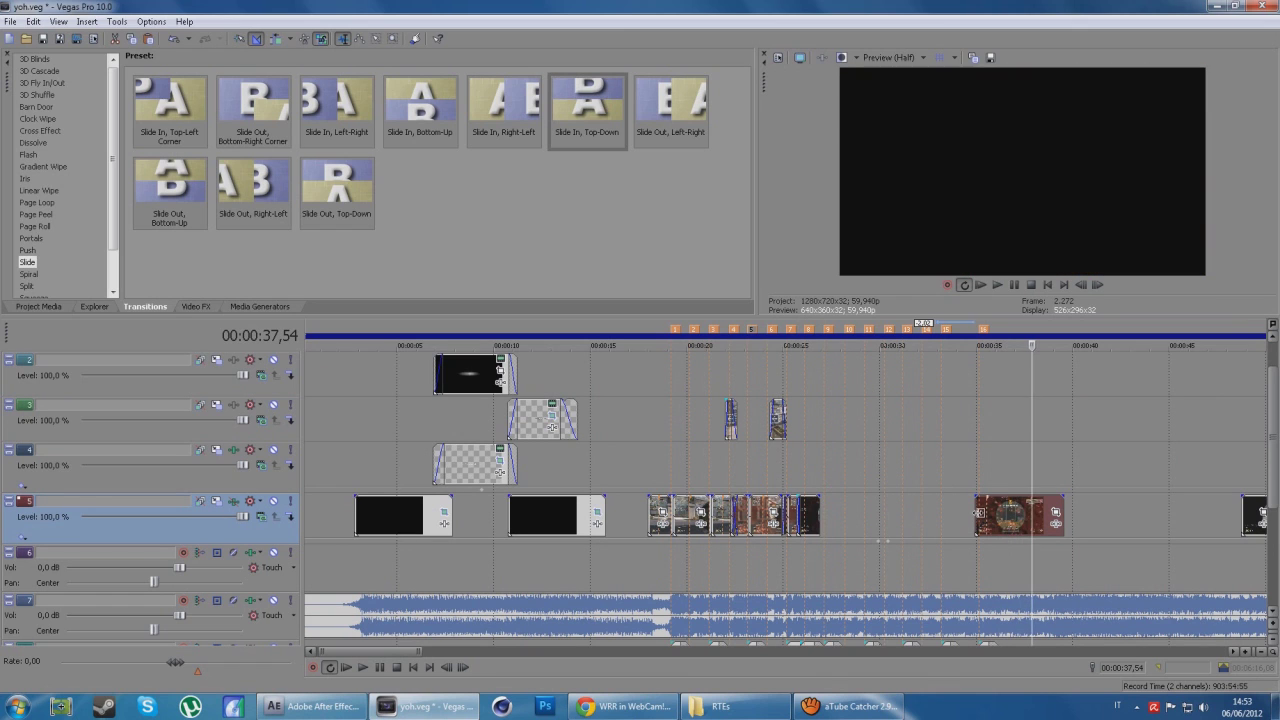
{"action": "left_click", "coordinate": [773, 450]}
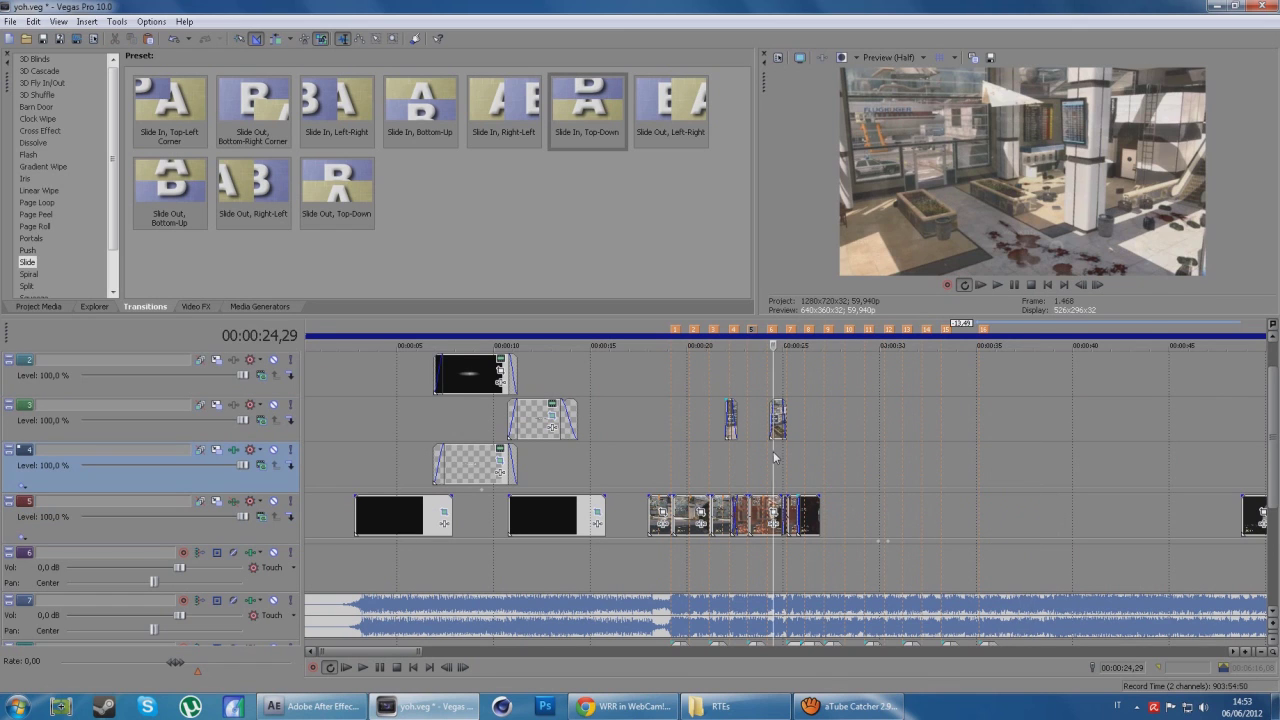
{"action": "scroll", "coordinate": [773, 451], "scroll_direction": "up", "scroll_amount": 5}
{"action": "left_click", "coordinate": [779, 414]}
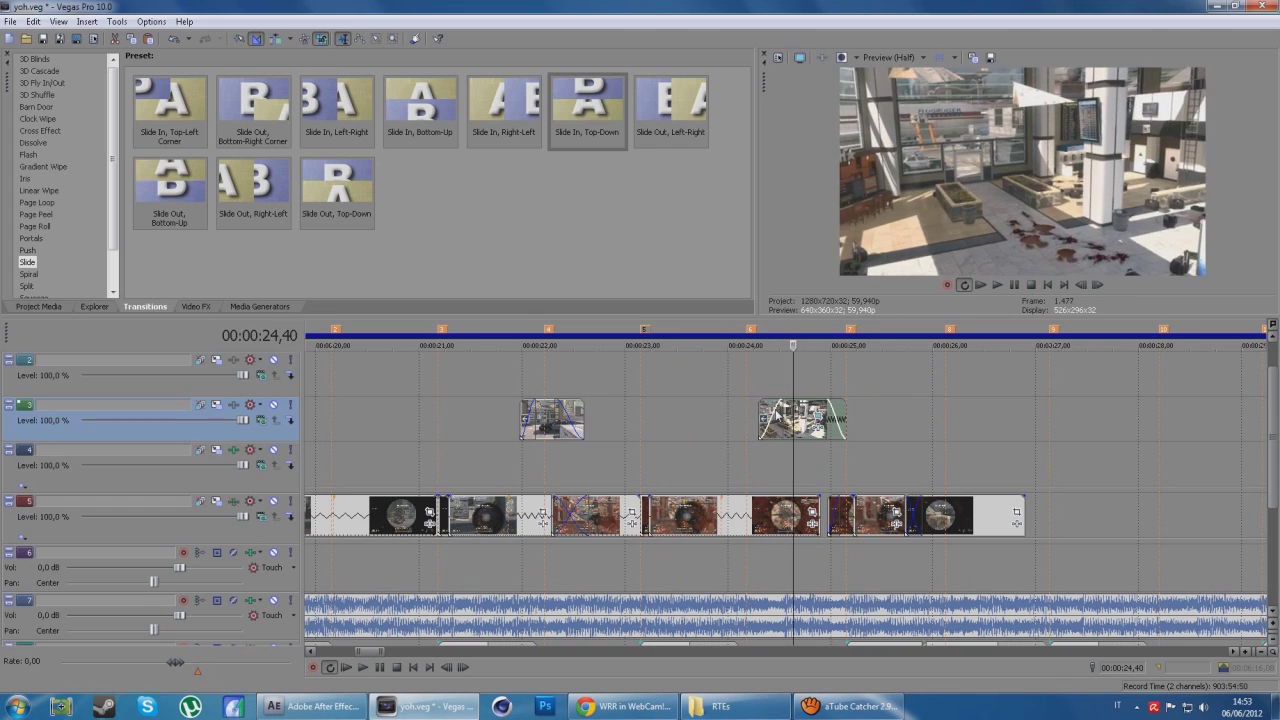
Stop playback, adjust the timeline zoom, and nudge the playhead frame by frame
{"action": "key", "text": "space"}
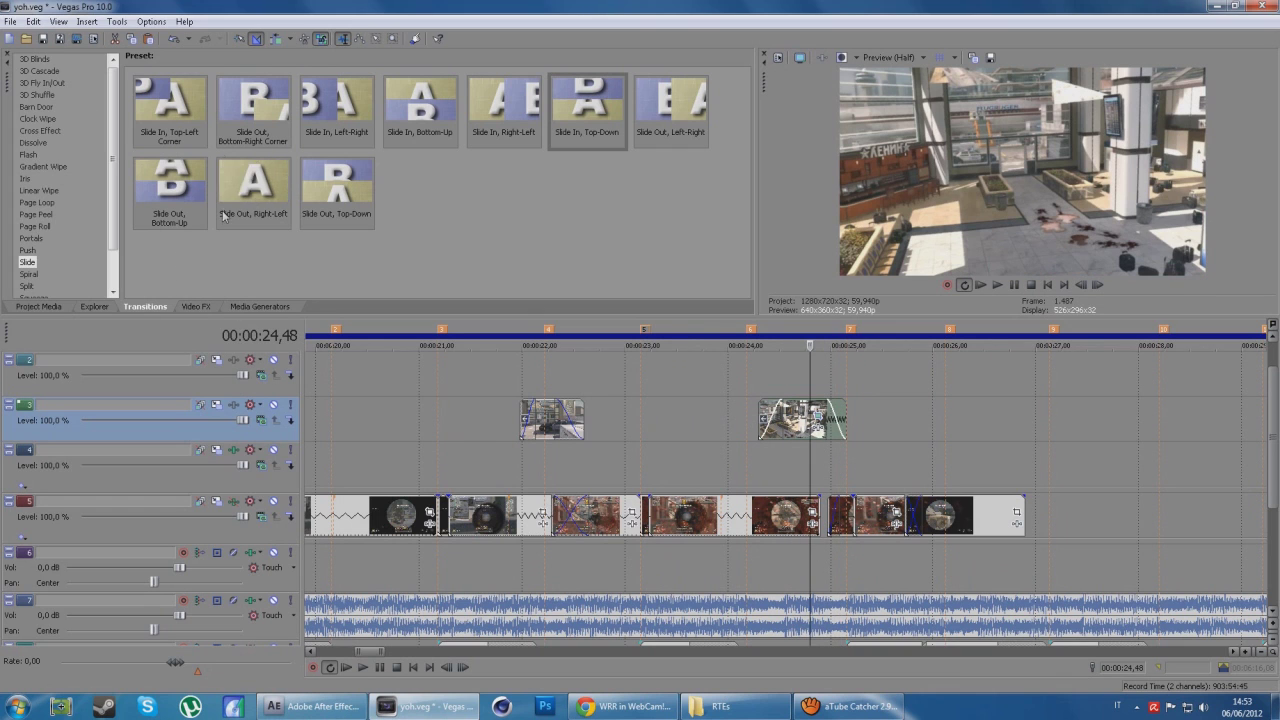
{"action": "key", "text": "Up"}
{"action": "key", "text": "Up"}
{"action": "key", "text": "Up"}
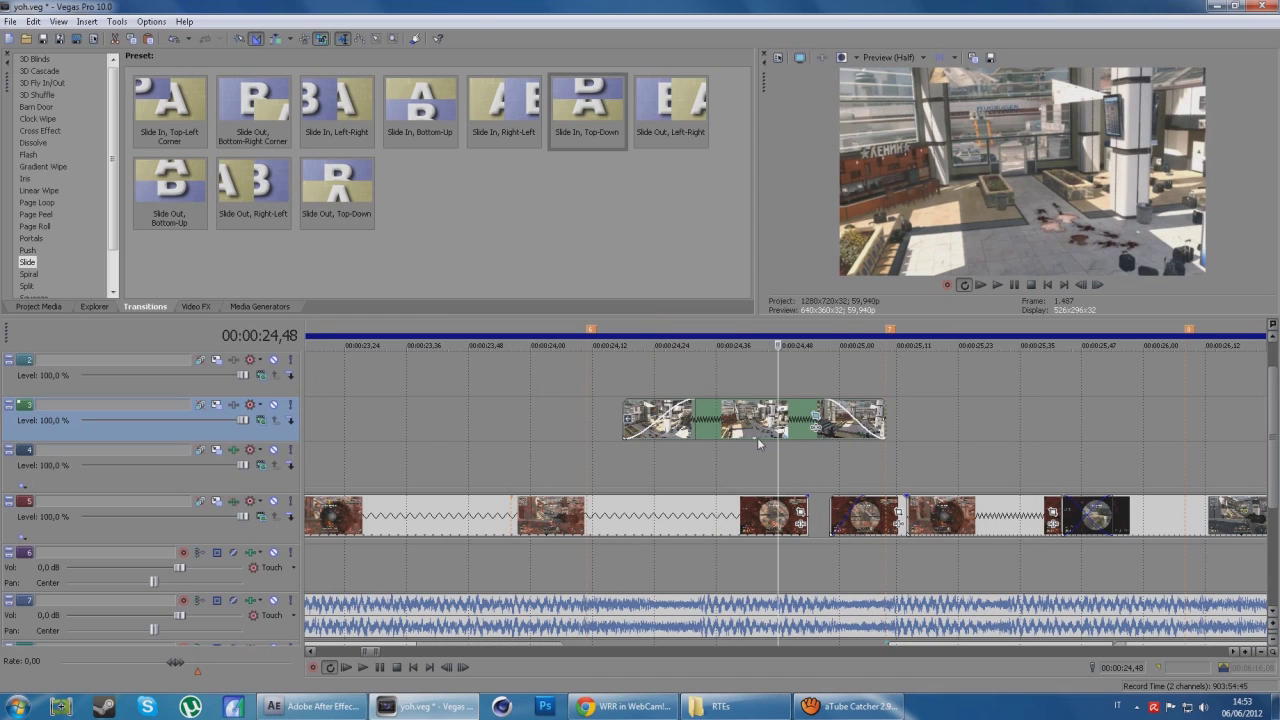
{"action": "key", "text": "Down"}
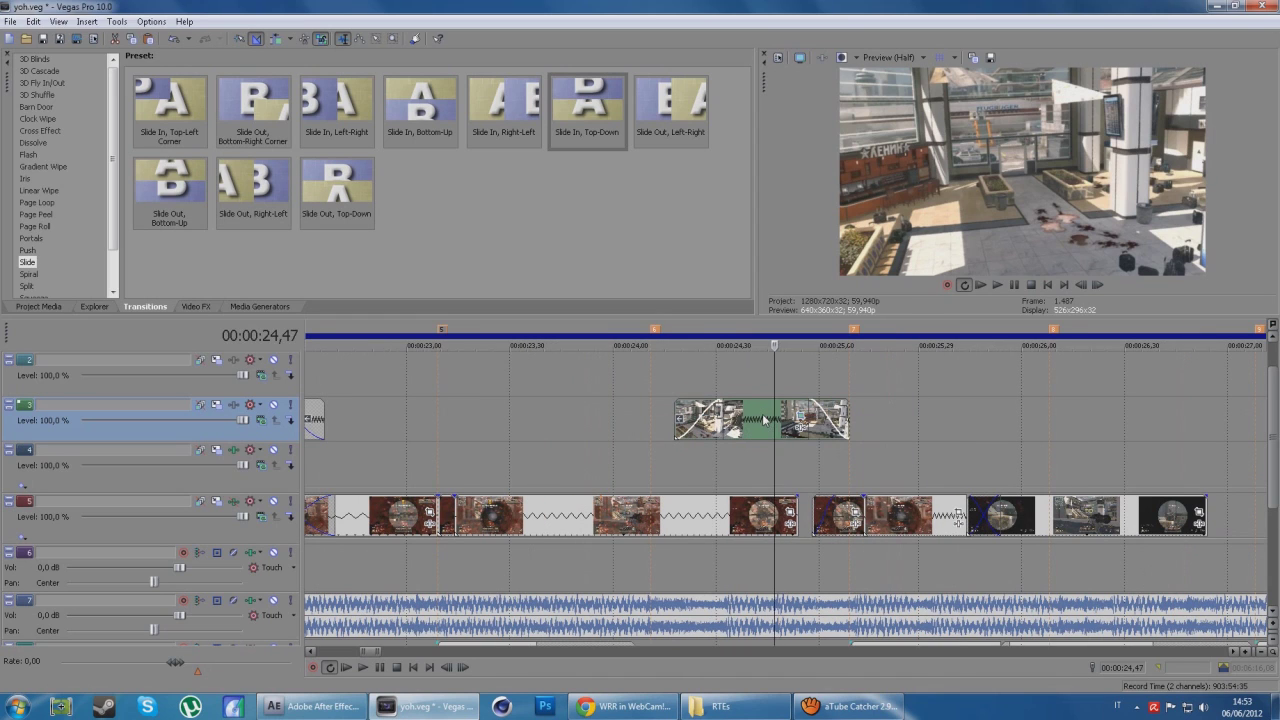
{"action": "key", "text": "Left"}
{"action": "key", "text": "Left"}
{"action": "key", "text": "Left"}
{"action": "key", "text": "Left"}
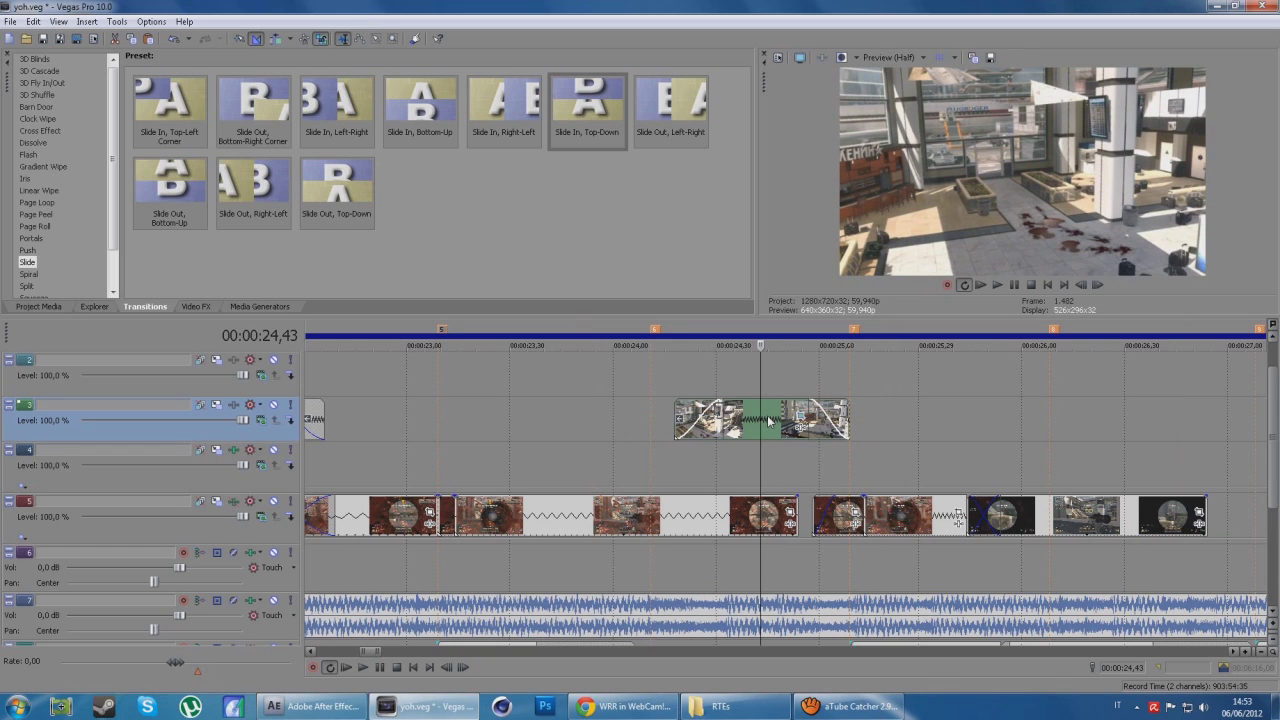
{"action": "key", "text": "Left"}
{"action": "key", "text": "Left"}
{"action": "key", "text": "Left"}
{"action": "key", "text": "Right"}
{"action": "key", "text": "Right"}
{"action": "key", "text": "Right"}
{"action": "key", "text": "Right"}
{"action": "key", "text": "Right"}
{"action": "key", "text": "Right"}
{"action": "key", "text": "Right"}
{"action": "key", "text": "Right"}
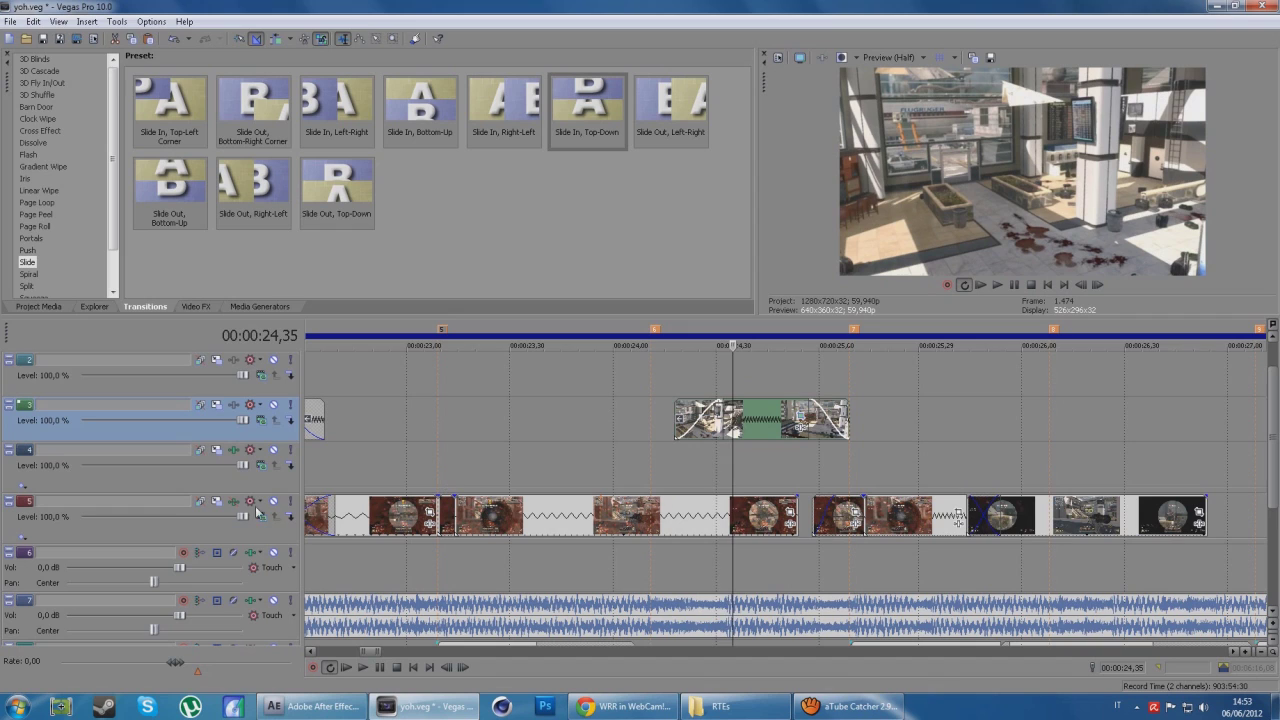
Remove Magic Bullet Looks from track 5's FX chain, keeping Sharpen and Brightness and Contrast
{"action": "left_click", "coordinate": [258, 513]}
{"action": "left_click", "coordinate": [249, 501]}
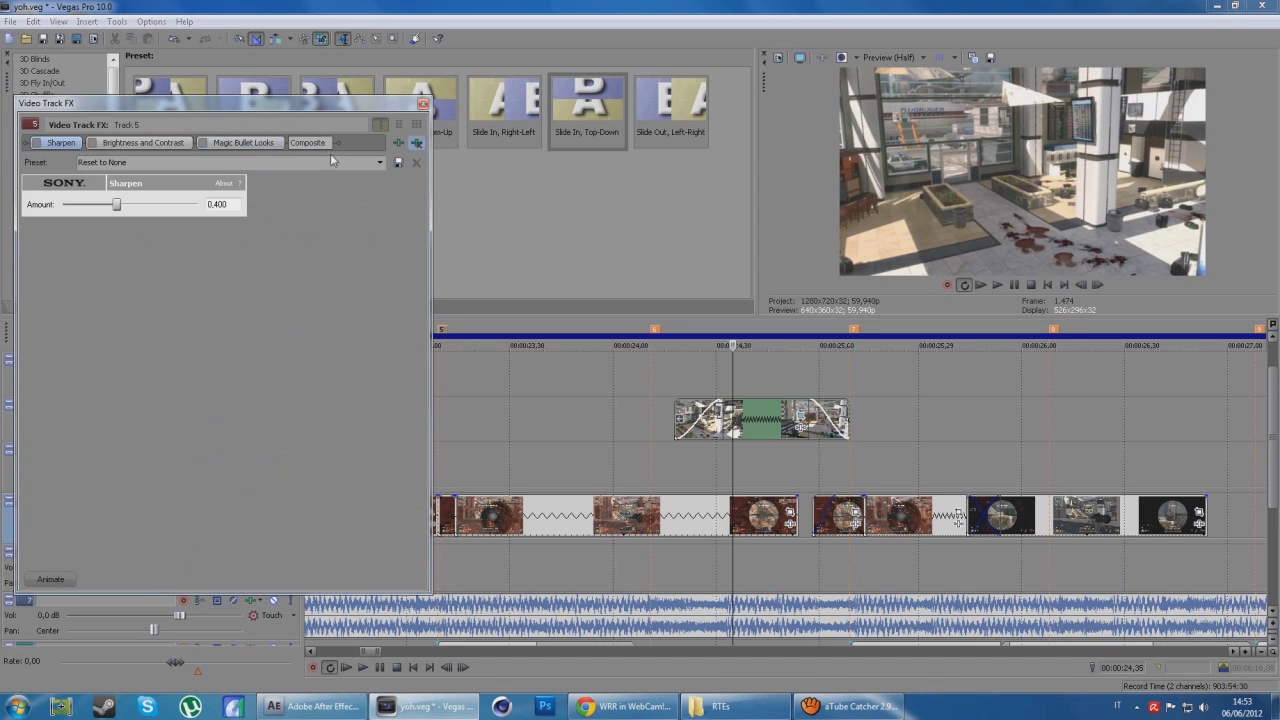
{"action": "left_click", "coordinate": [243, 142]}
{"action": "left_click", "coordinate": [417, 142]}
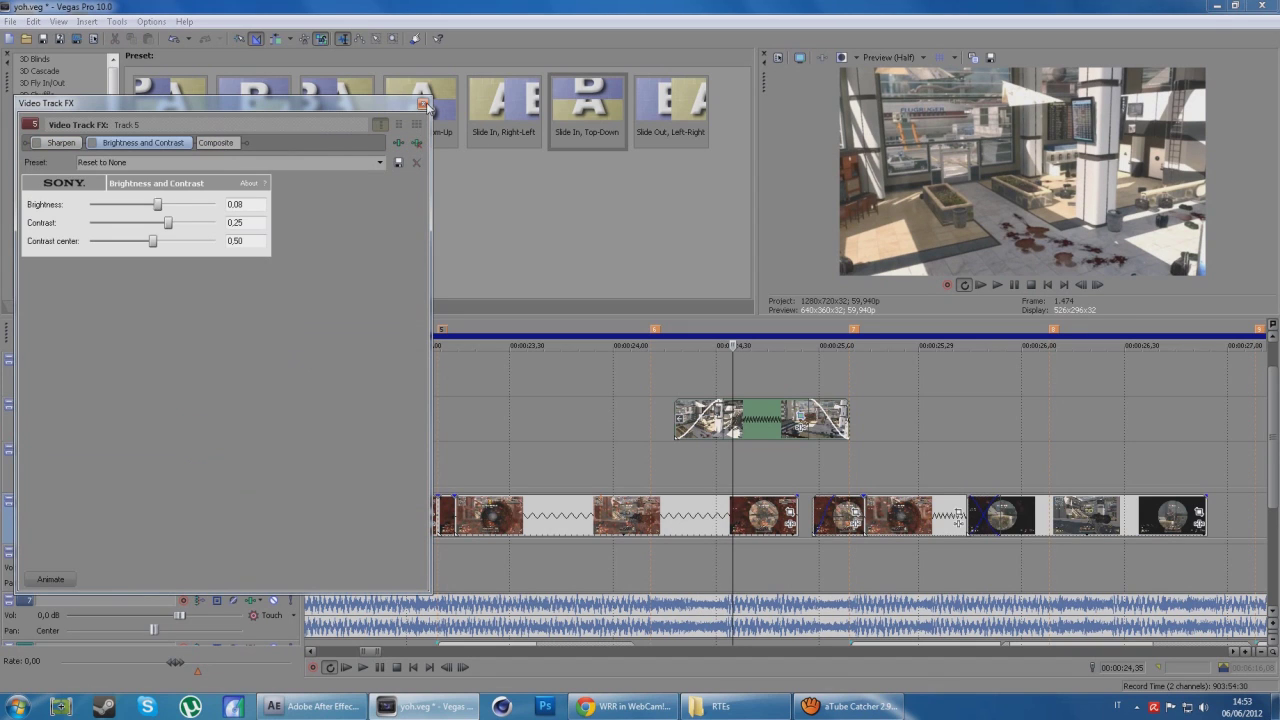
{"action": "left_click", "coordinate": [424, 104]}
{"action": "scroll", "coordinate": [764, 458], "scroll_direction": "down", "scroll_amount": 4}
{"action": "scroll", "coordinate": [800, 515], "scroll_direction": "down", "scroll_amount": 4}
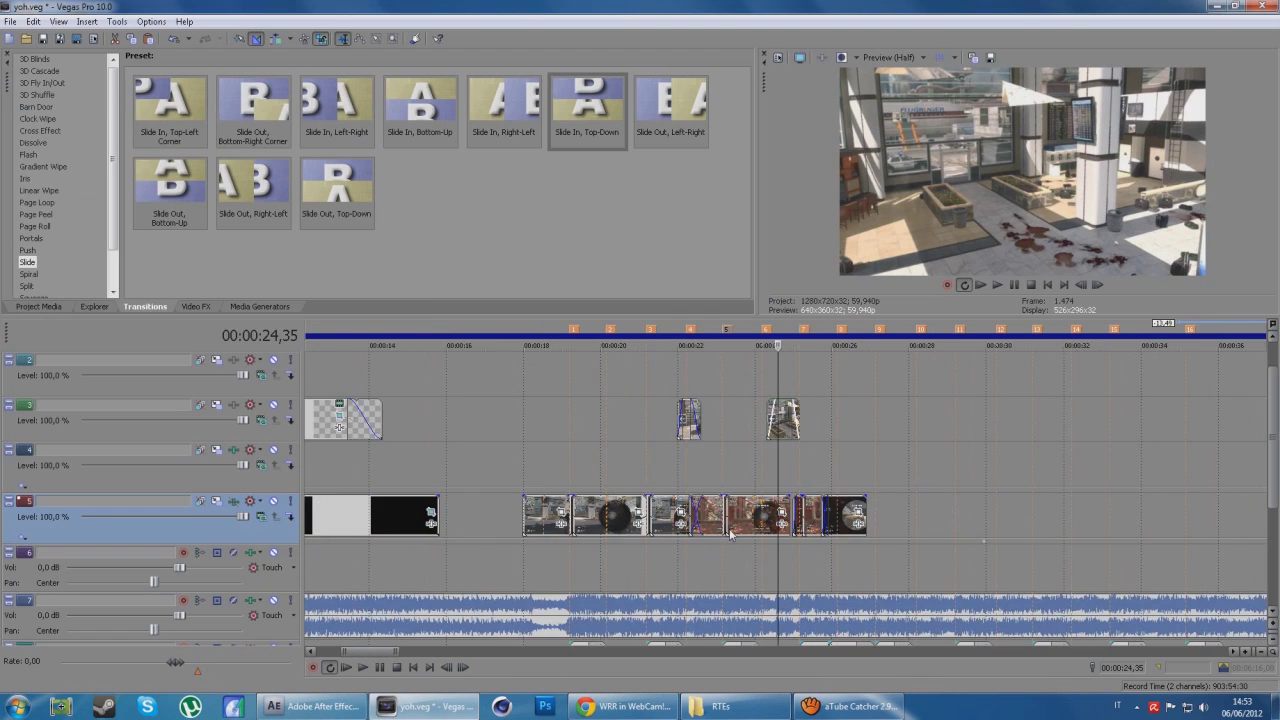
{"action": "scroll", "coordinate": [836, 574], "scroll_direction": "down", "scroll_amount": 4}
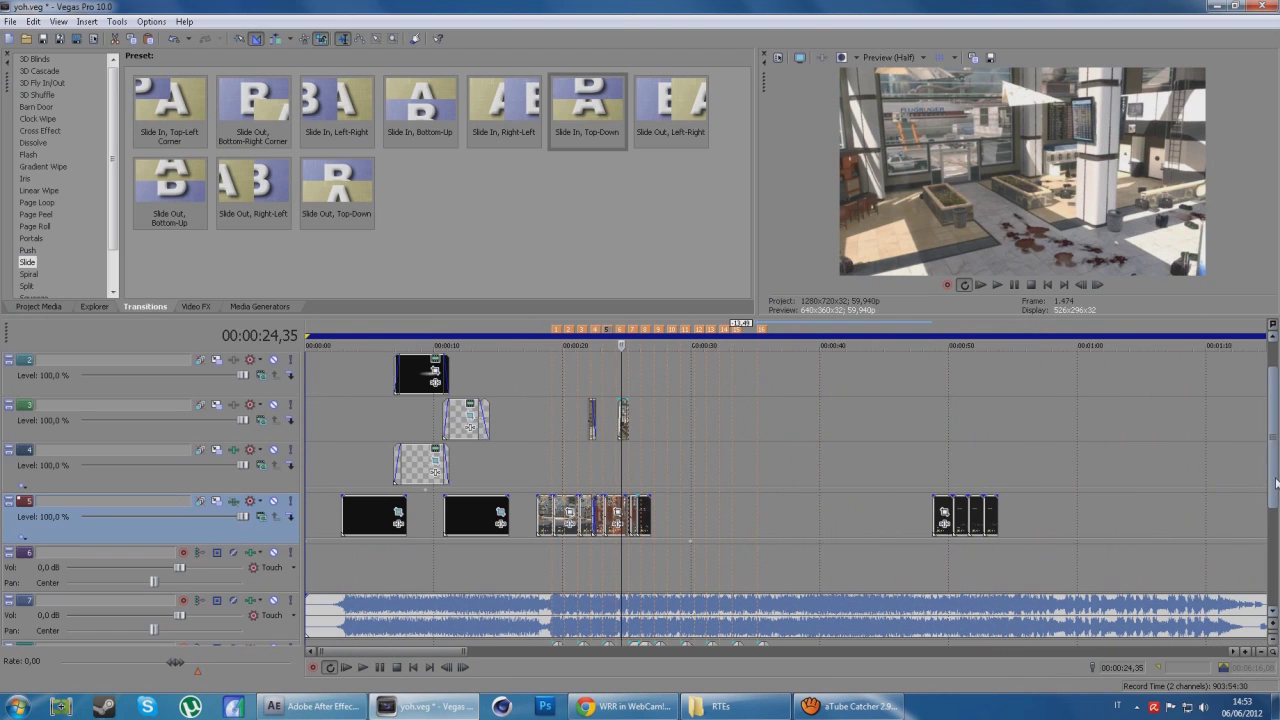
{"action": "scroll", "coordinate": [641, 598], "scroll_direction": "down", "scroll_amount": 2}
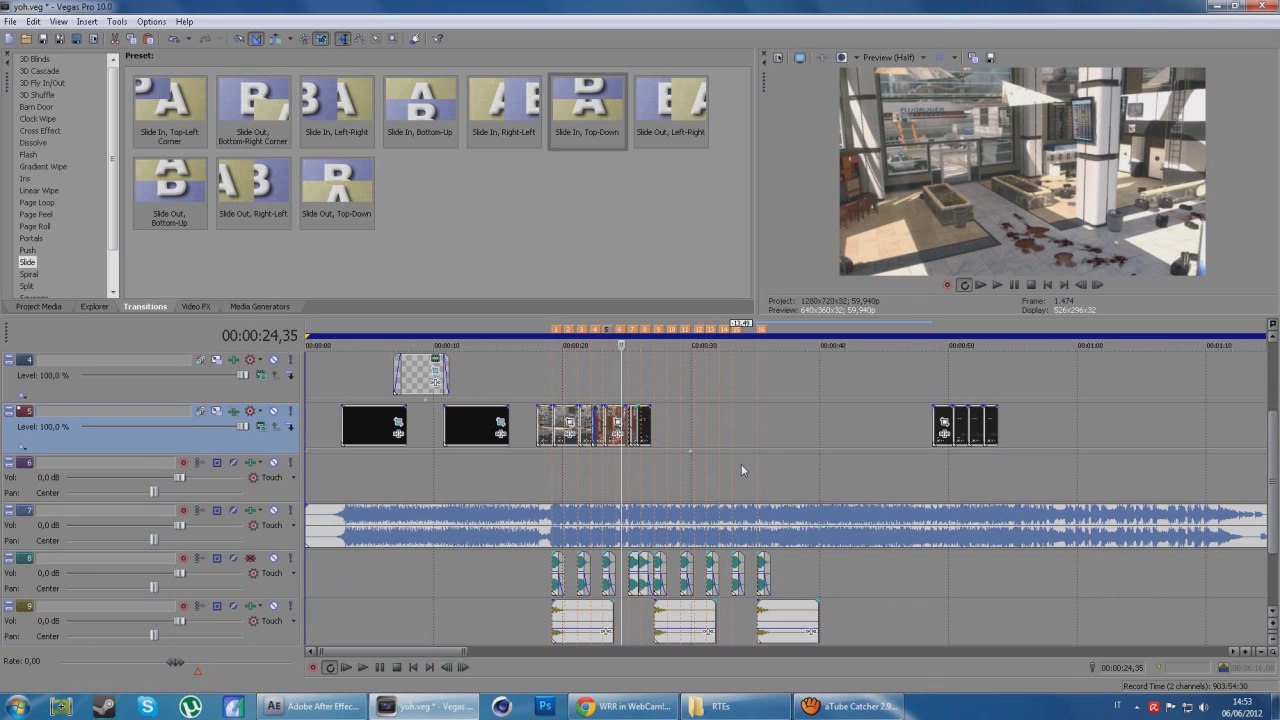
{"action": "scroll", "coordinate": [700, 476], "scroll_direction": "up", "scroll_amount": 3}
{"action": "left_click", "coordinate": [563, 480]}
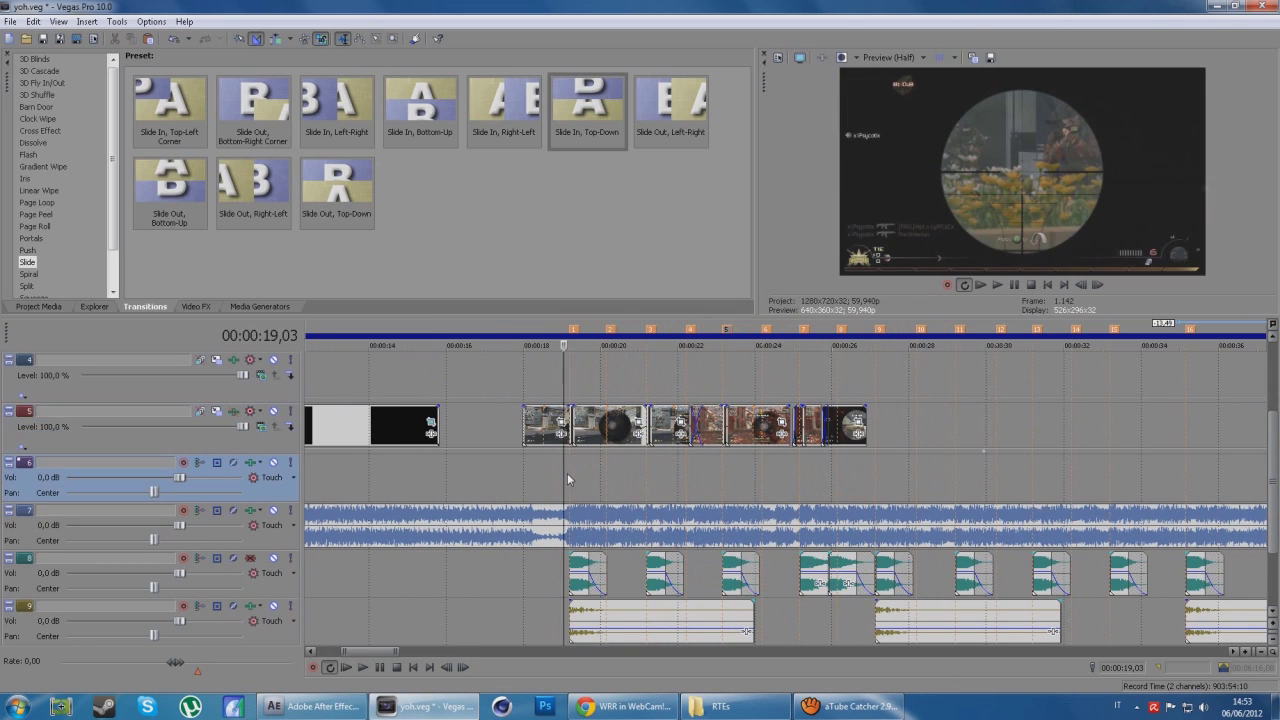
{"action": "scroll", "coordinate": [787, 474], "scroll_direction": "up", "scroll_amount": 3}
{"action": "key", "text": "space"}
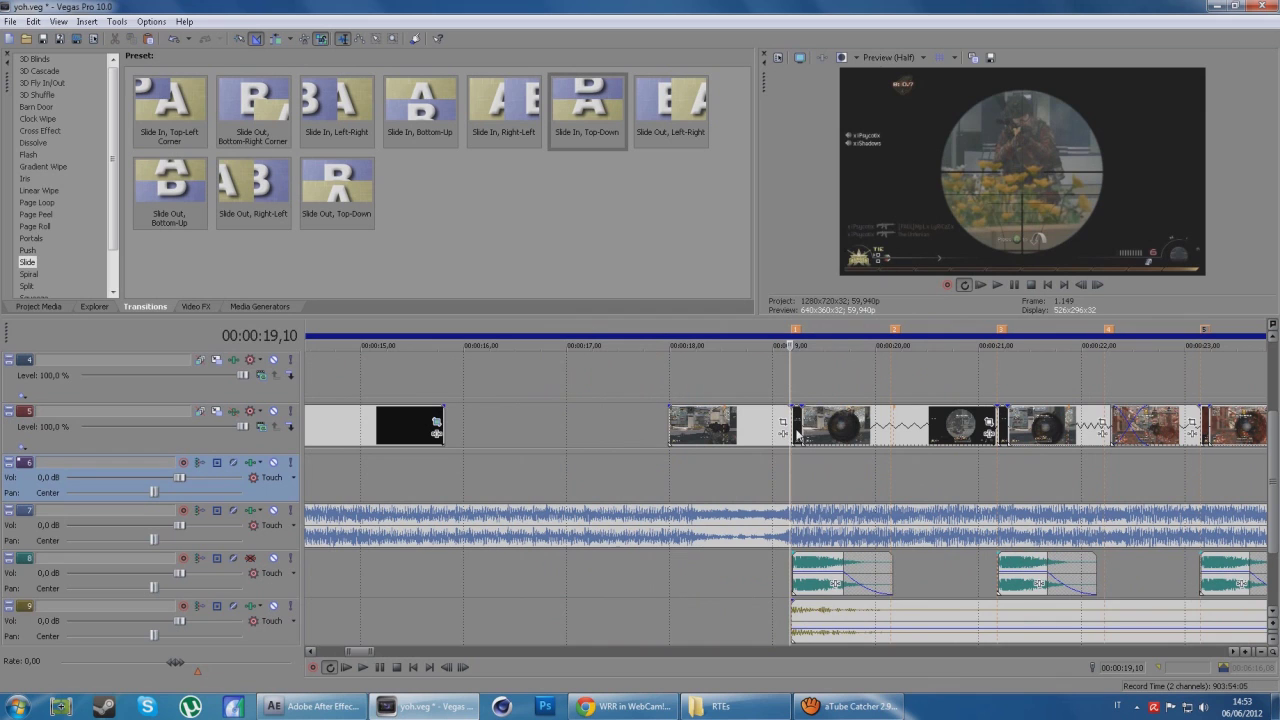
{"action": "left_click", "coordinate": [900, 425]}
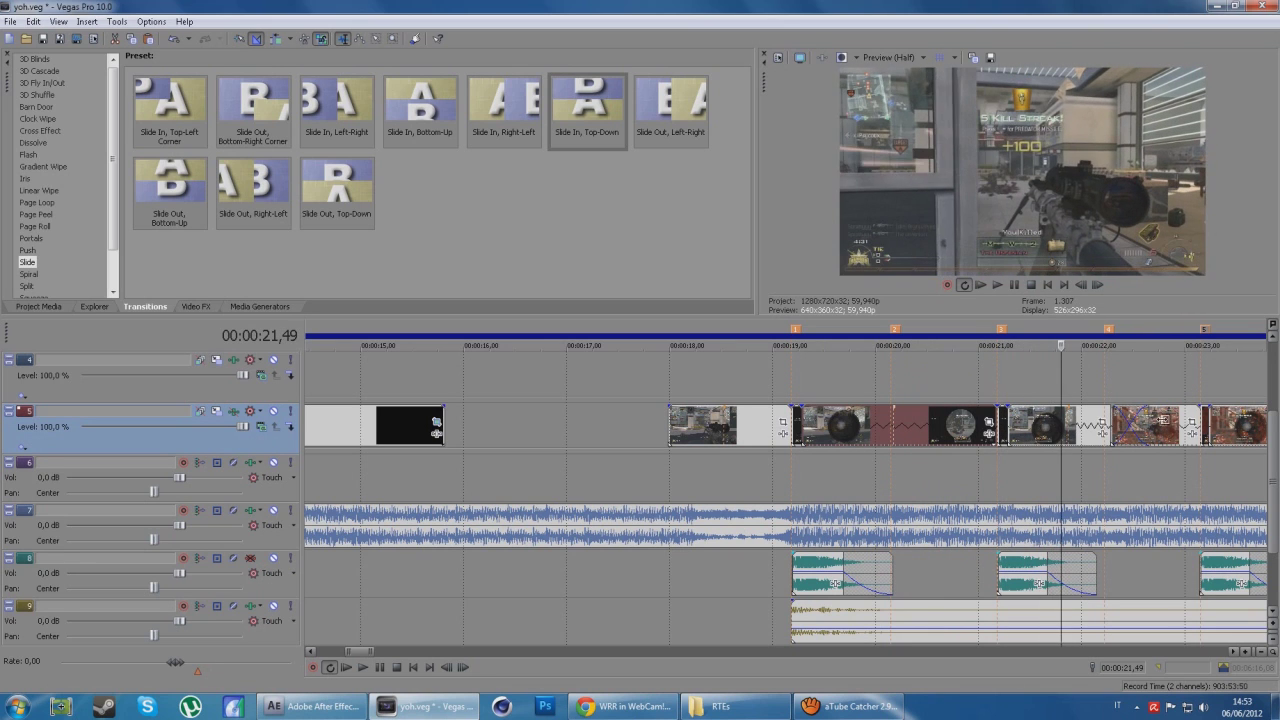
{"action": "left_click", "coordinate": [1122, 380]}
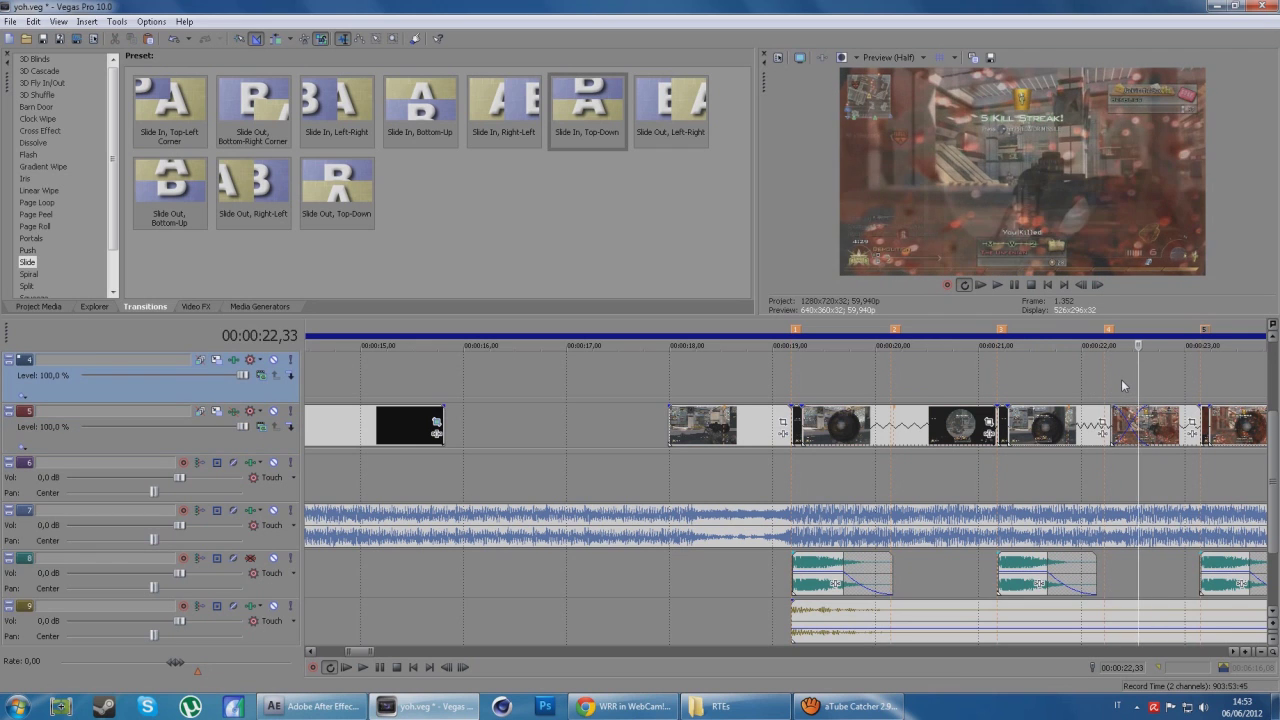
{"action": "scroll", "coordinate": [1058, 415], "scroll_direction": "down", "scroll_amount": 3}
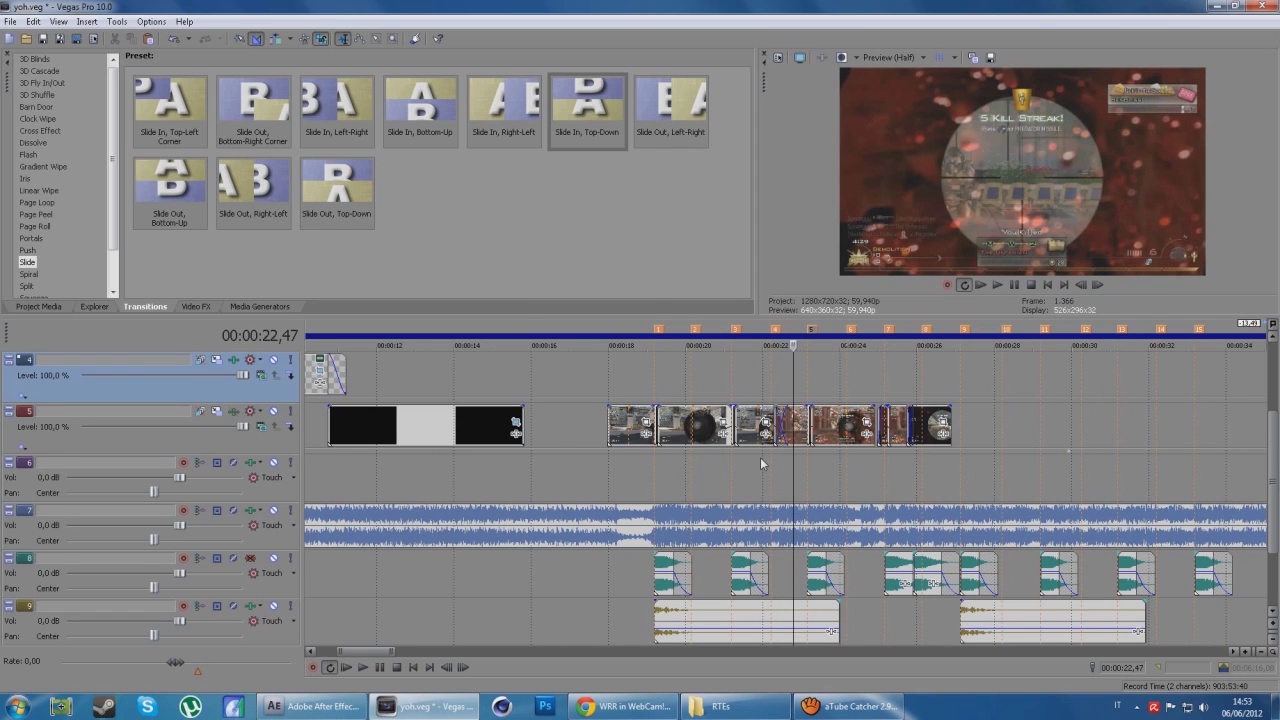
{"action": "left_click", "coordinate": [800, 432]}
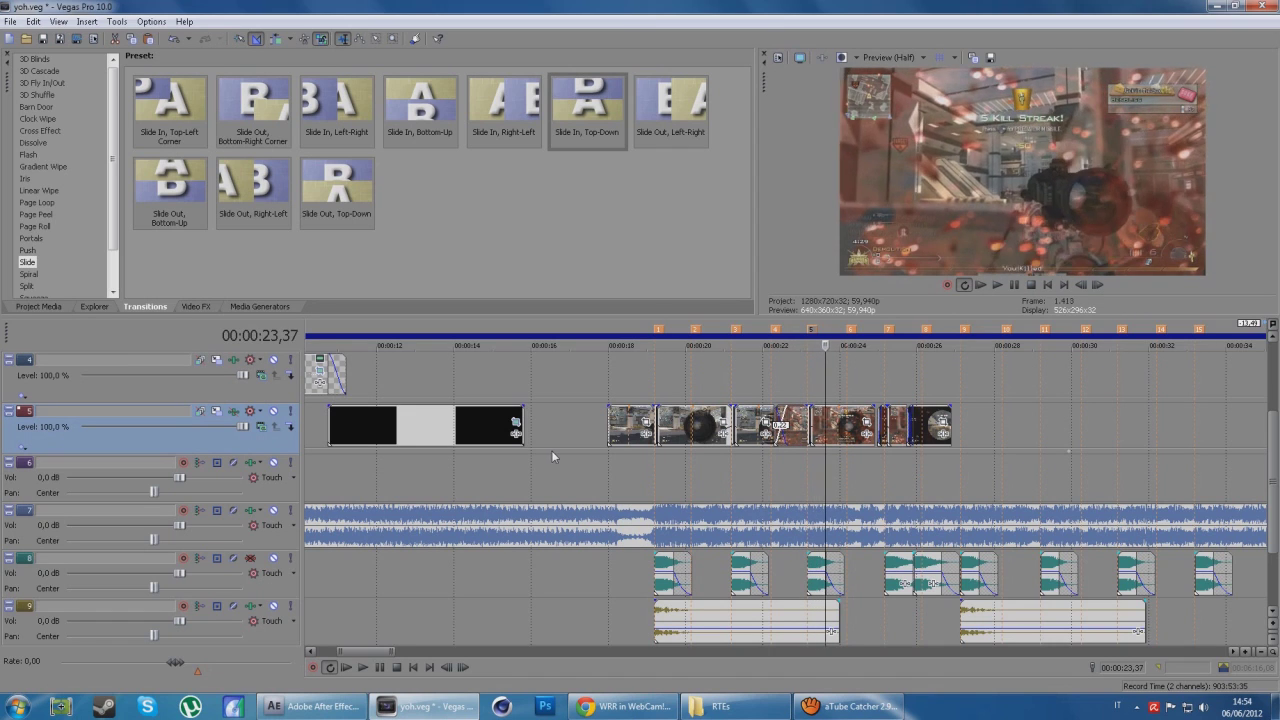
Stop playback near 23 seconds and check track 5's effects chain
{"action": "key", "text": "Return"}
{"action": "left_click", "coordinate": [233, 411]}
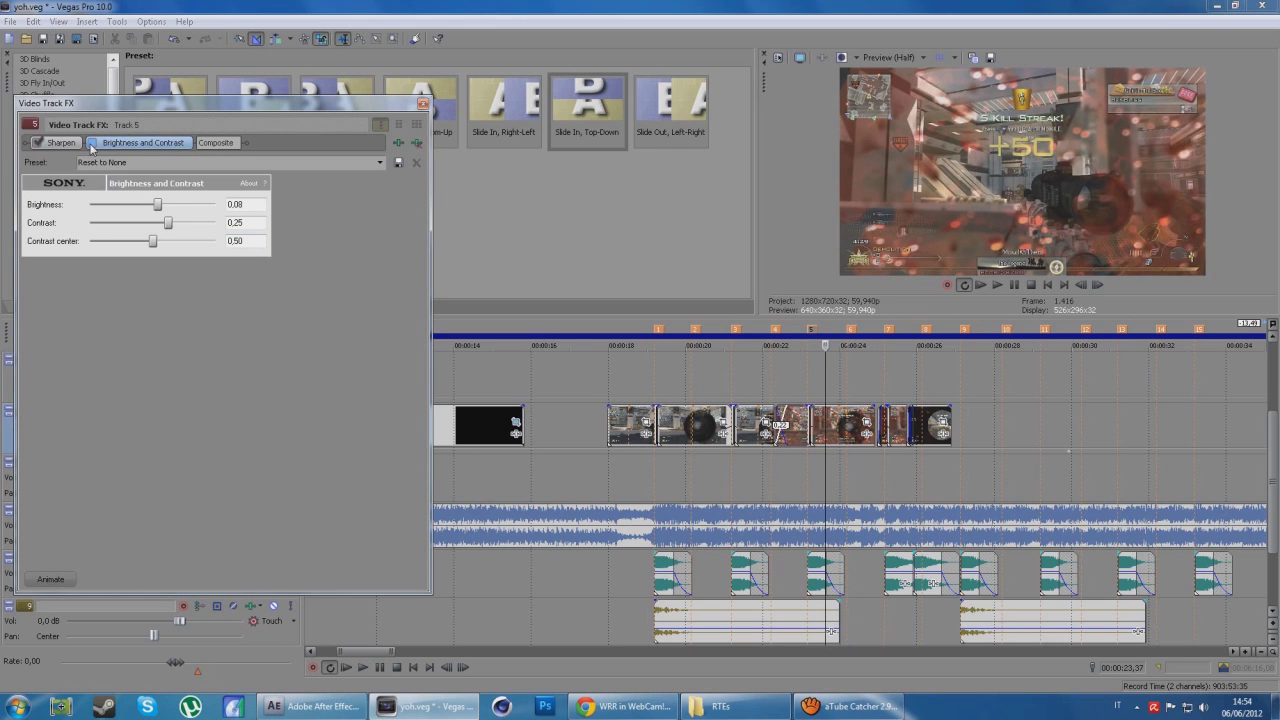
{"action": "left_click", "coordinate": [423, 103]}
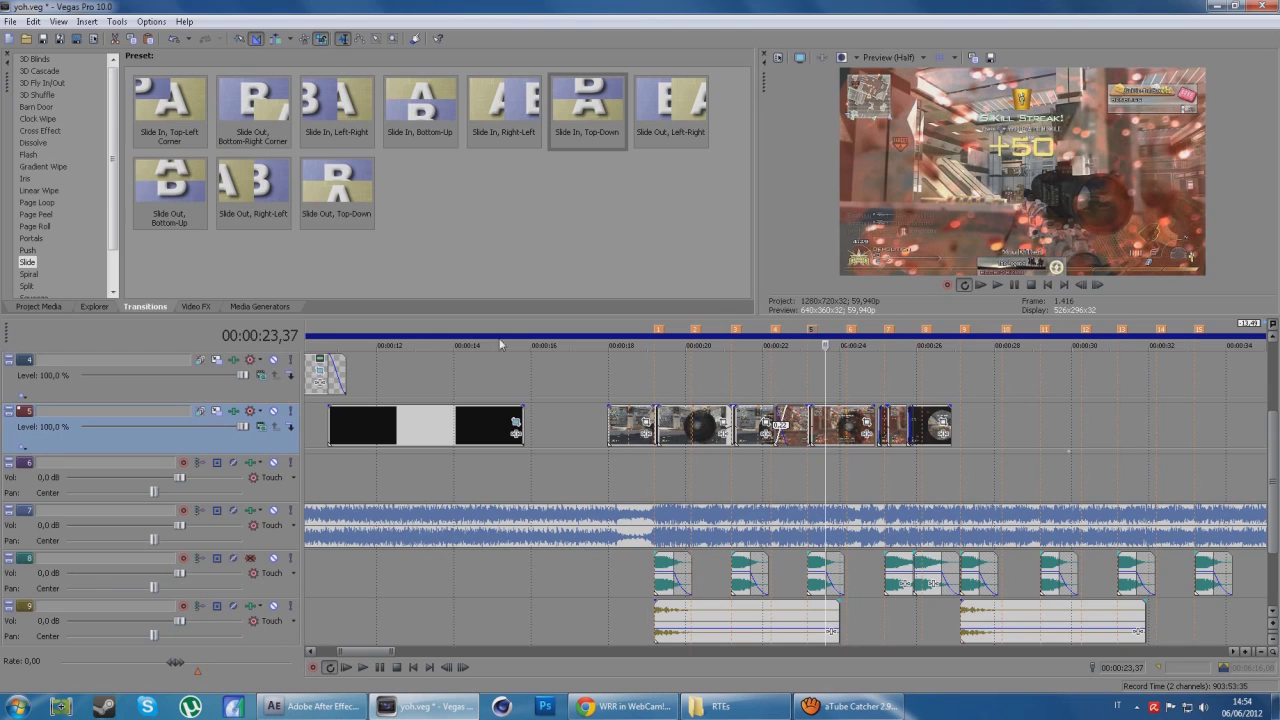
Mute track 1's video and show the Video FX list
{"action": "scroll", "coordinate": [158, 400], "scroll_direction": "up", "scroll_amount": 3}
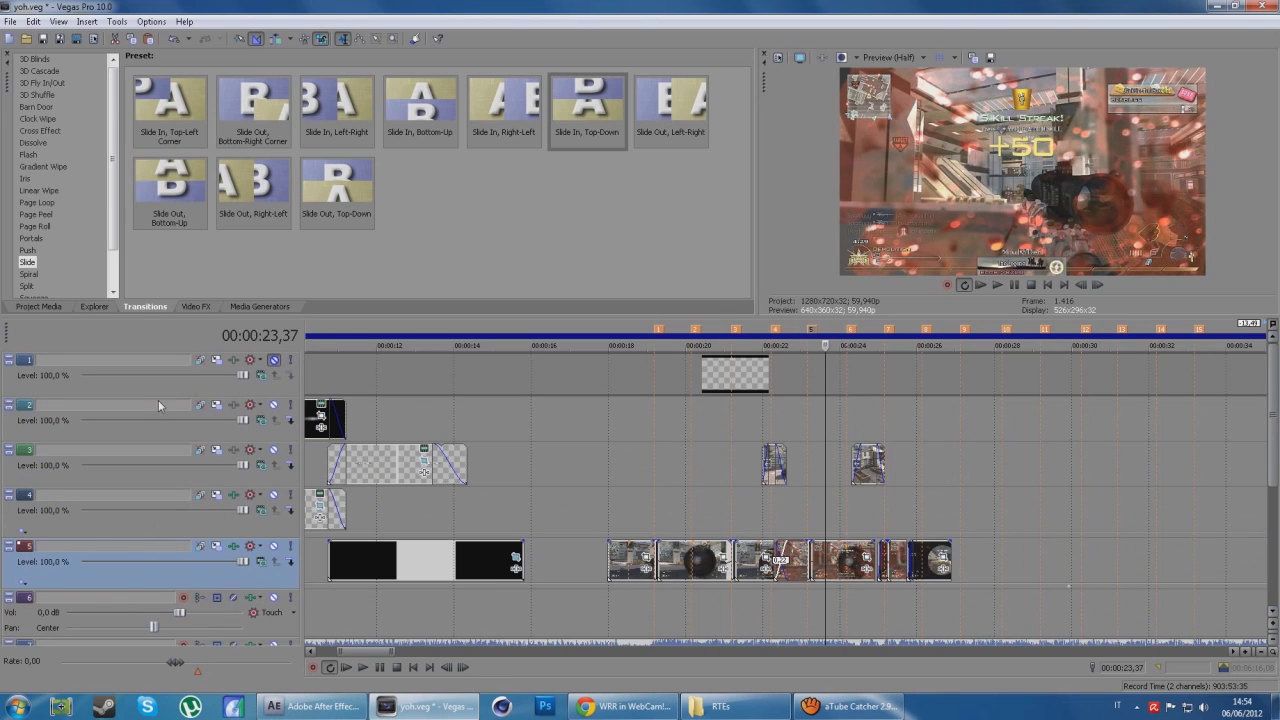
{"action": "left_click", "coordinate": [275, 361]}
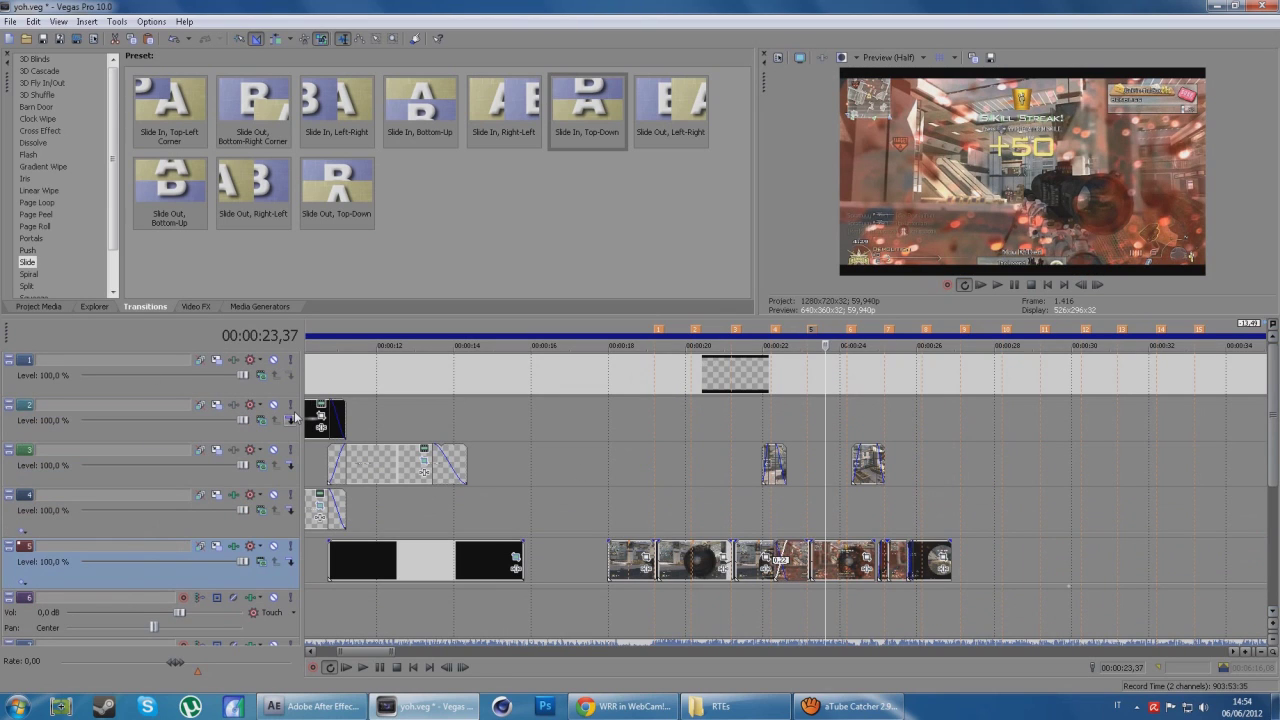
{"action": "scroll", "coordinate": [57, 213], "scroll_direction": "down", "scroll_amount": 2}
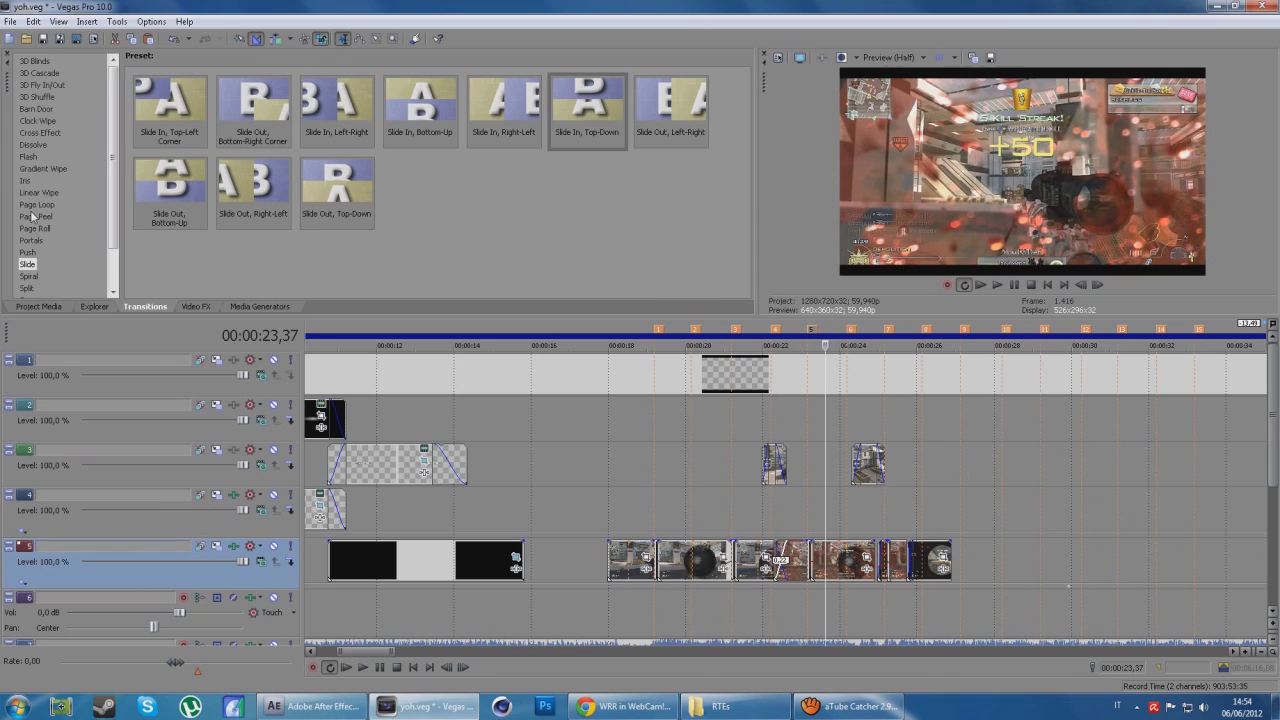
{"action": "left_click", "coordinate": [203, 307]}
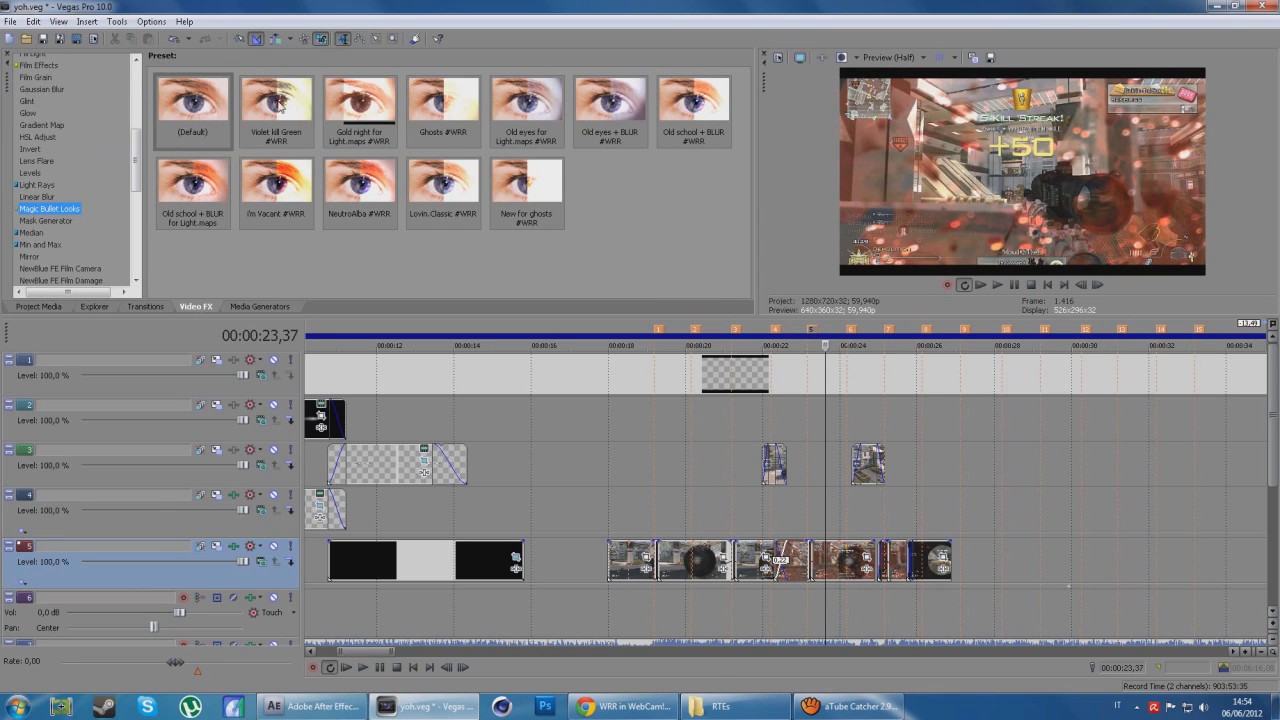
Add Magic Bullet Looks to track 5, pick the Ghosts #WRR look, then close the effects window
{"action": "left_click", "coordinate": [464, 272]}
{"action": "left_click", "coordinate": [289, 553]}
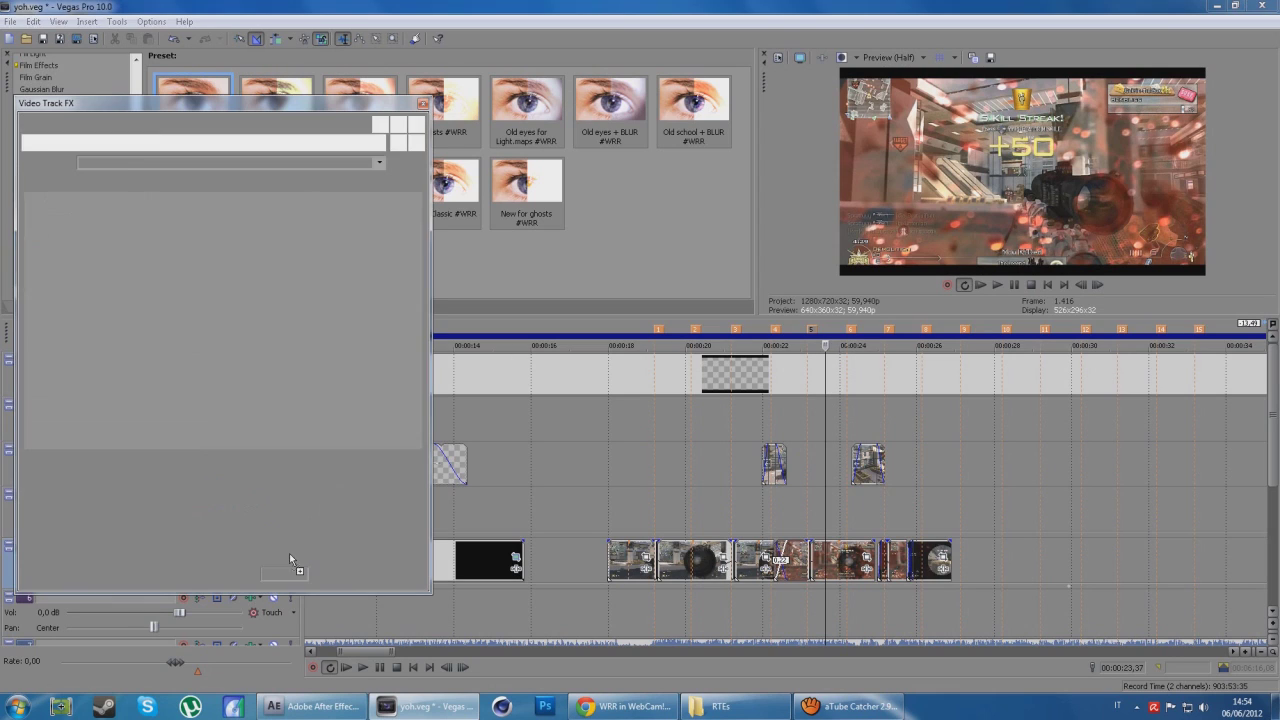
{"action": "left_click", "coordinate": [50, 579]}
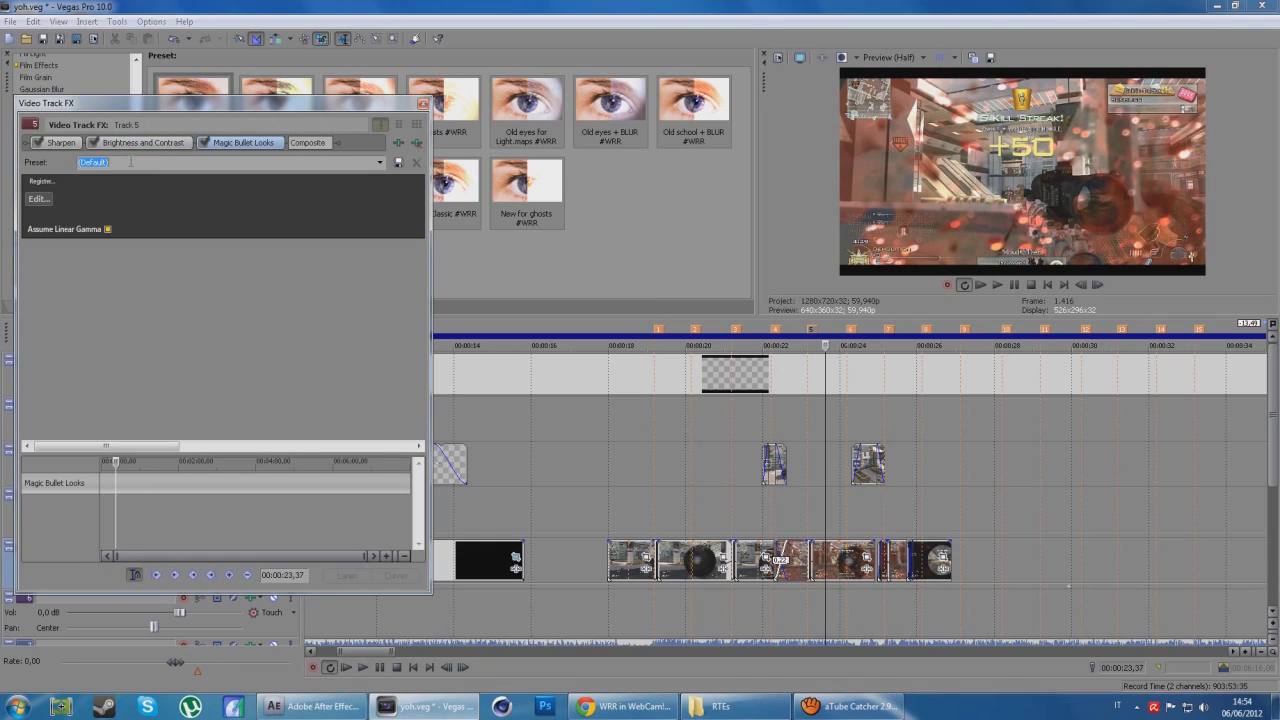
{"action": "key", "text": "Down"}
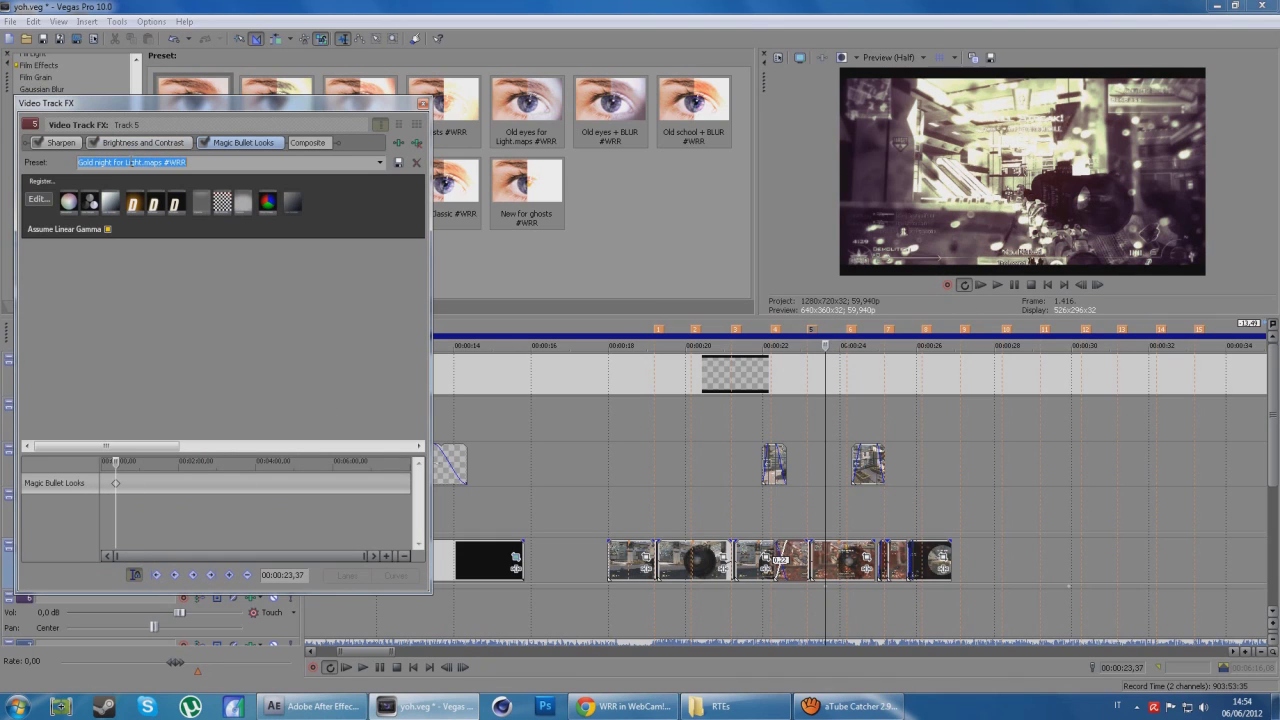
{"action": "key", "text": "Down"}
{"action": "key", "text": "Down"}
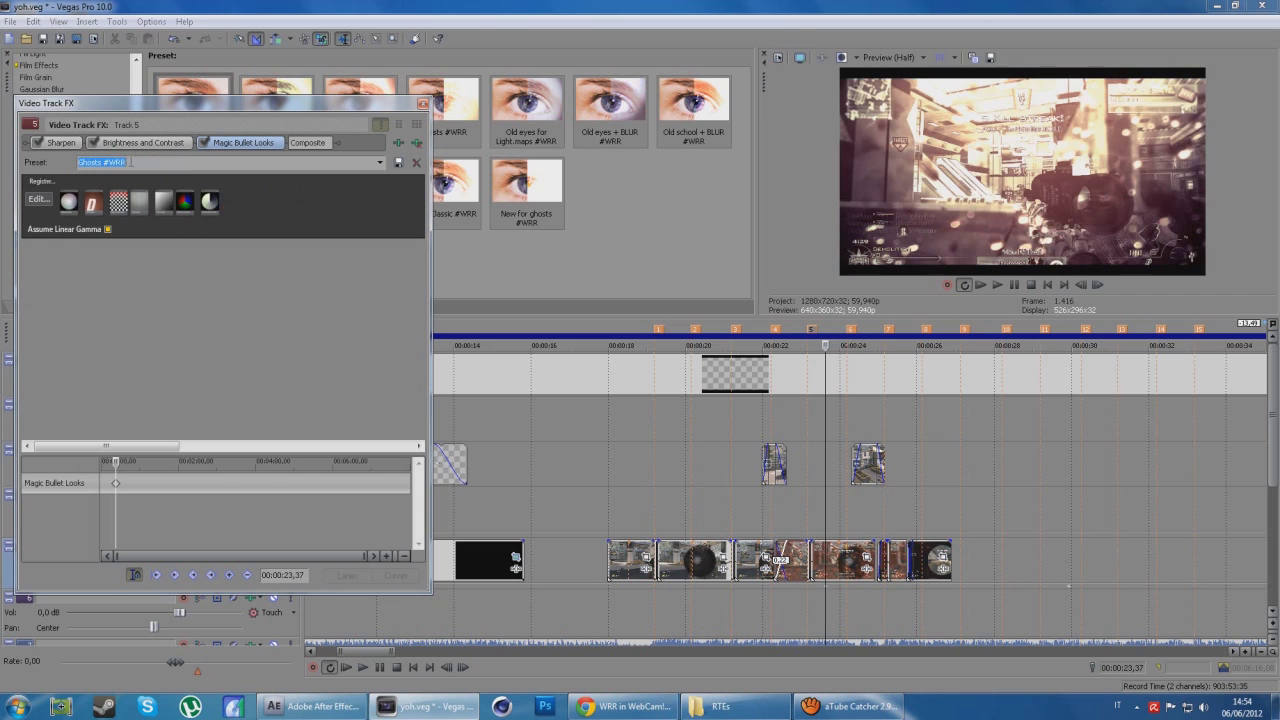
{"action": "key", "text": "End"}
{"action": "left_click_drag", "start_coordinate": [285, 111], "coordinate": [367, 258]}
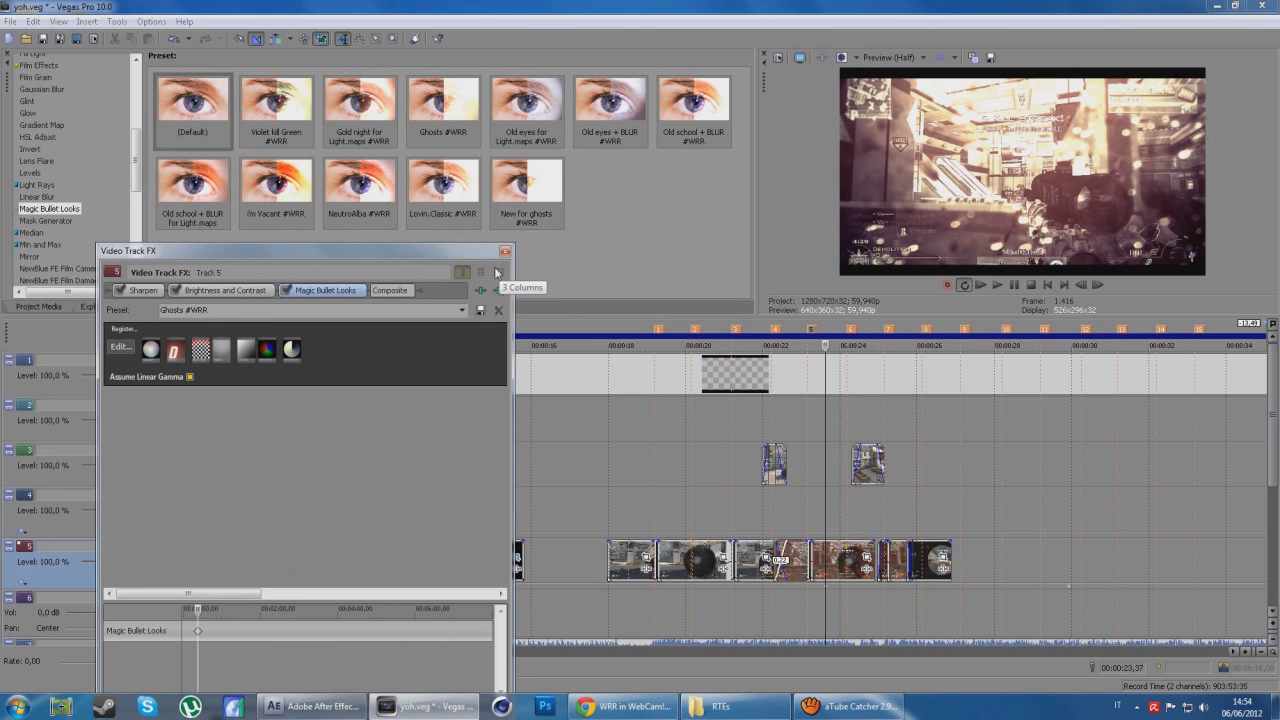
{"action": "mouse_move", "coordinate": [468, 258]}
{"action": "left_mouse_down"}
{"action": "mouse_move", "coordinate": [396, 30]}
{"action": "mouse_move", "coordinate": [370, 18]}
{"action": "left_mouse_up"}
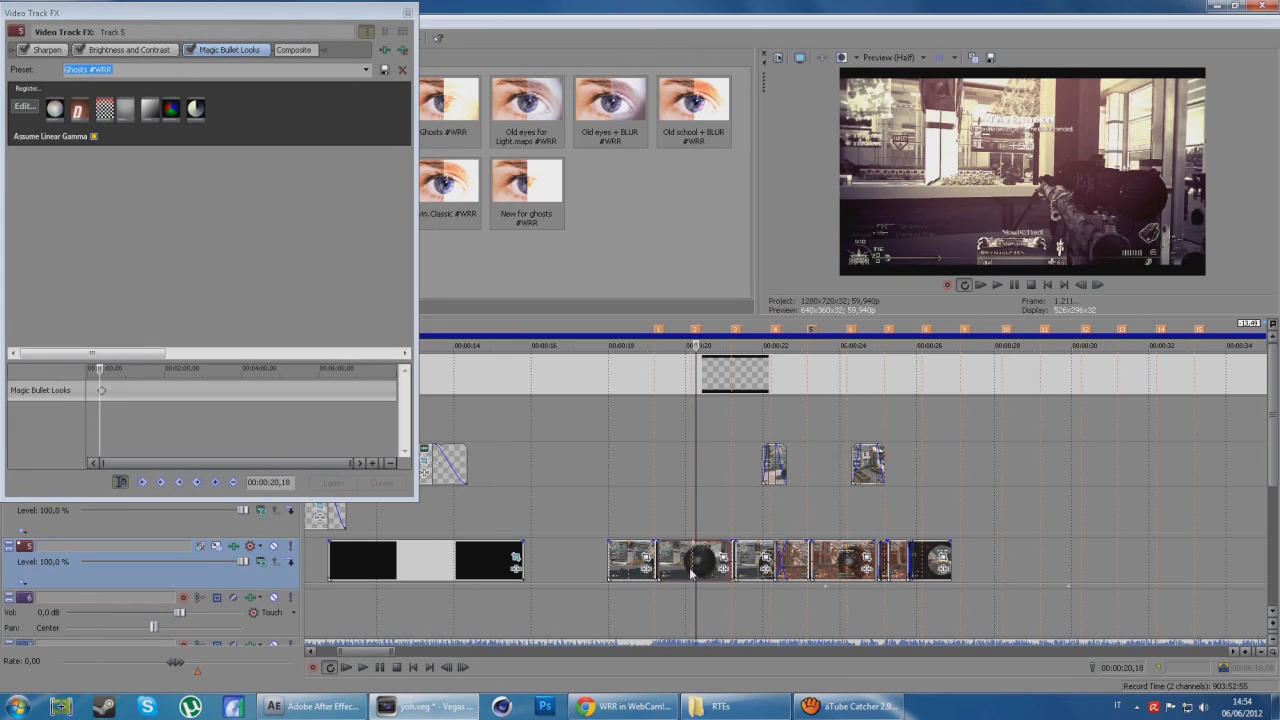
{"action": "left_click", "coordinate": [408, 14]}
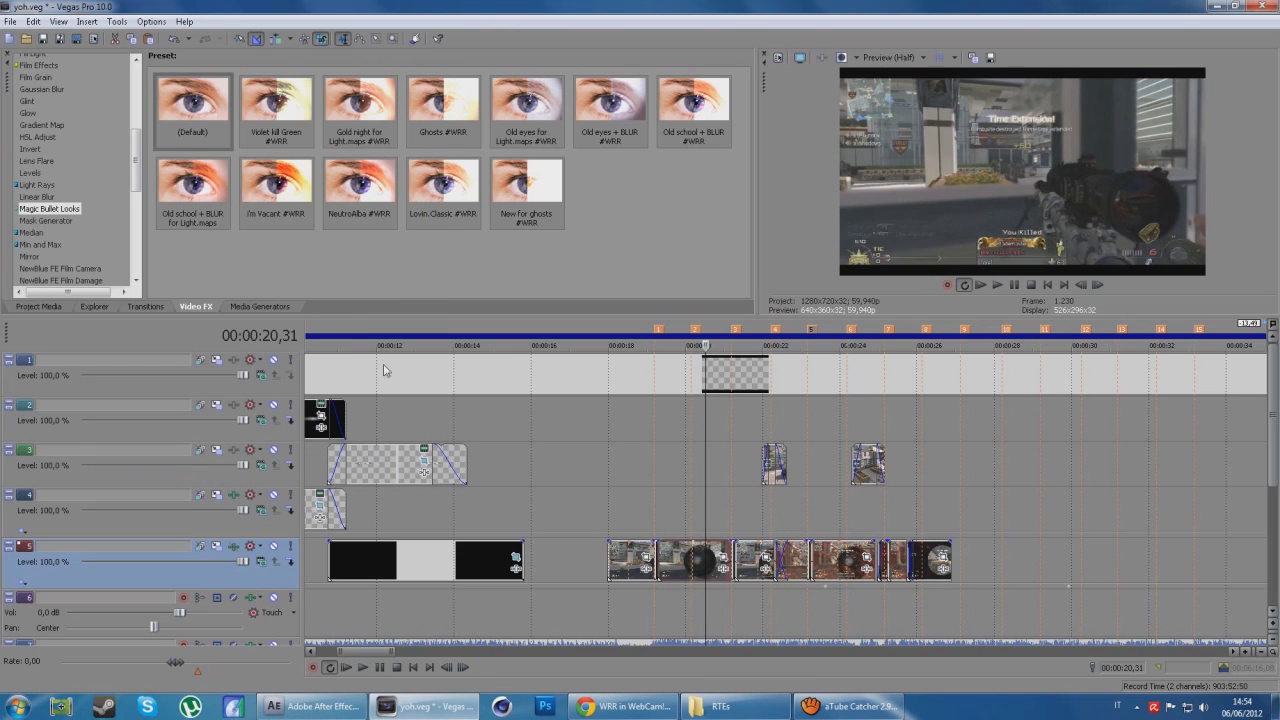
Move the playhead from about 21 to 27 seconds and select the audio event on track 9
{"action": "left_click", "coordinate": [750, 531]}
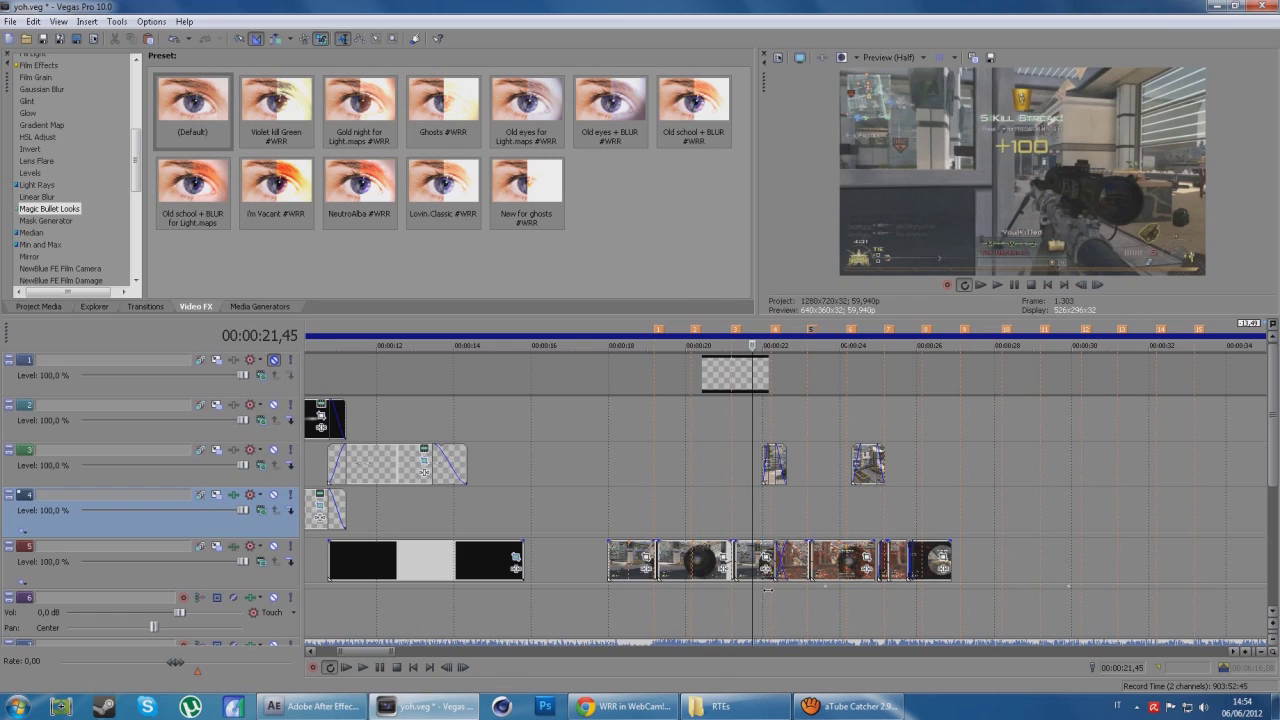
{"action": "scroll", "coordinate": [845, 582], "scroll_direction": "down", "scroll_amount": 3}
{"action": "scroll", "coordinate": [572, 580], "scroll_direction": "down", "scroll_amount": 2}
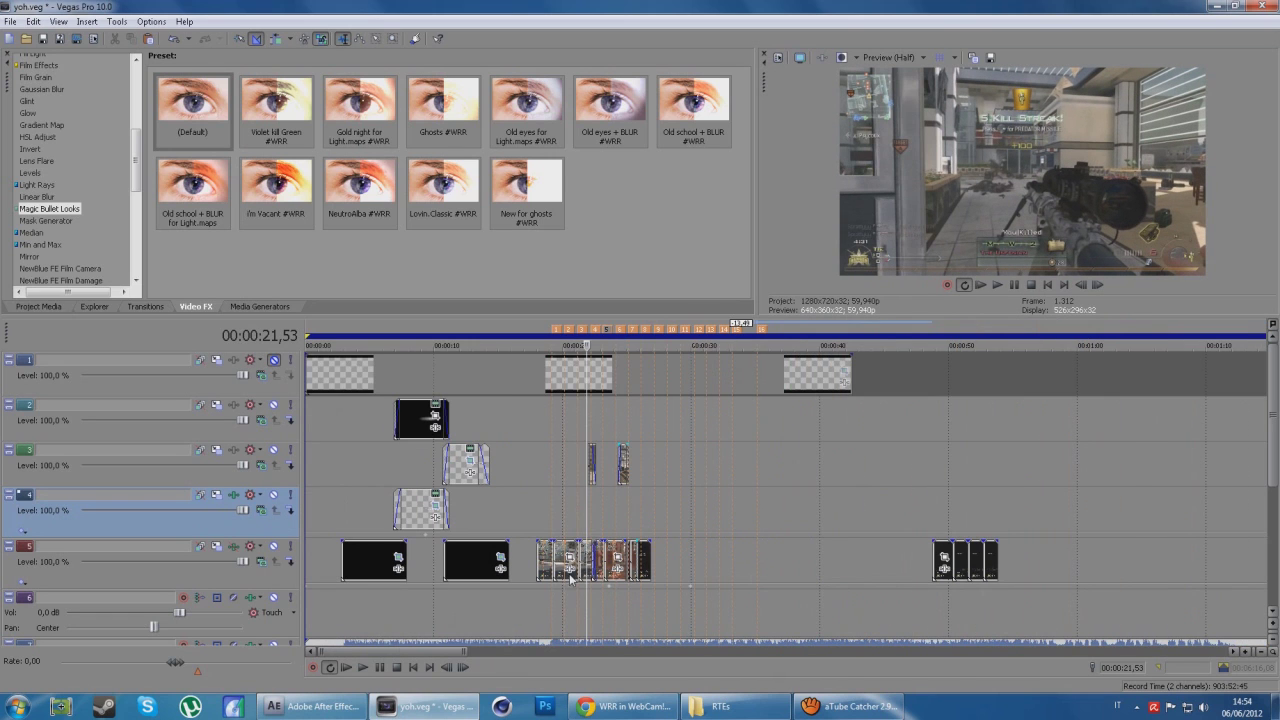
{"action": "scroll", "coordinate": [723, 575], "scroll_direction": "up", "scroll_amount": 2}
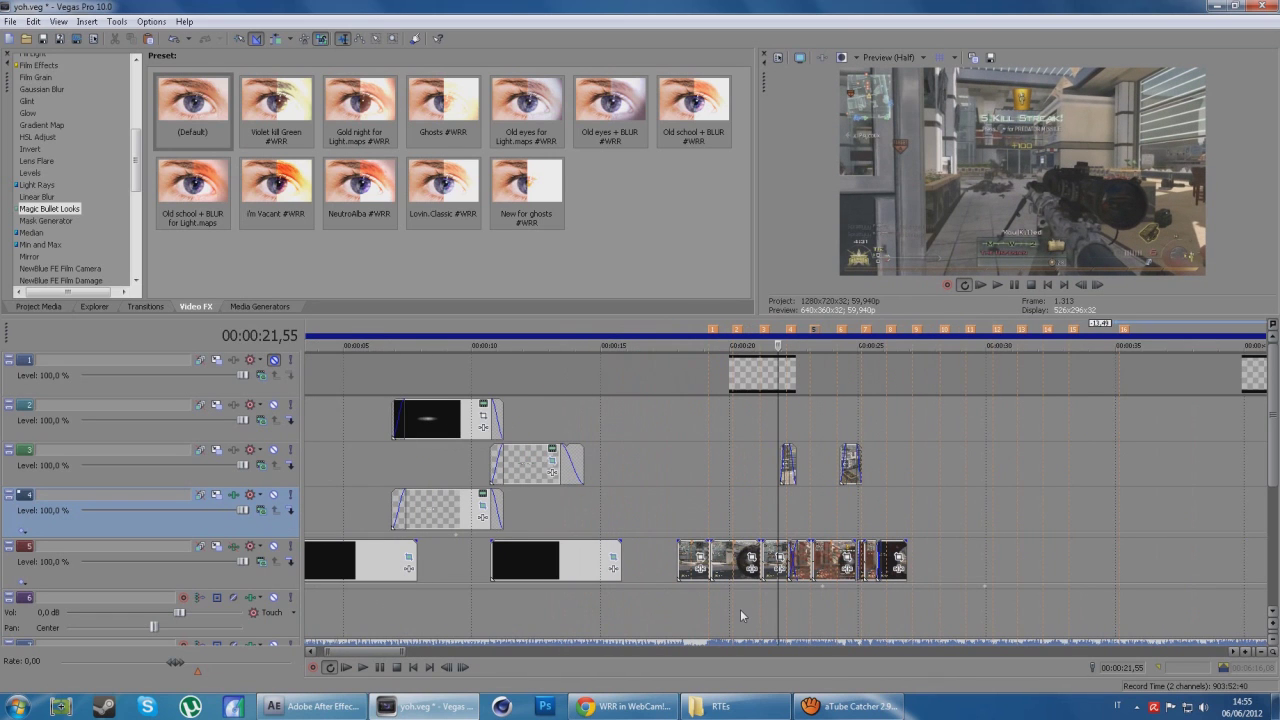
{"action": "scroll", "coordinate": [740, 609], "scroll_direction": "up", "scroll_amount": 4}
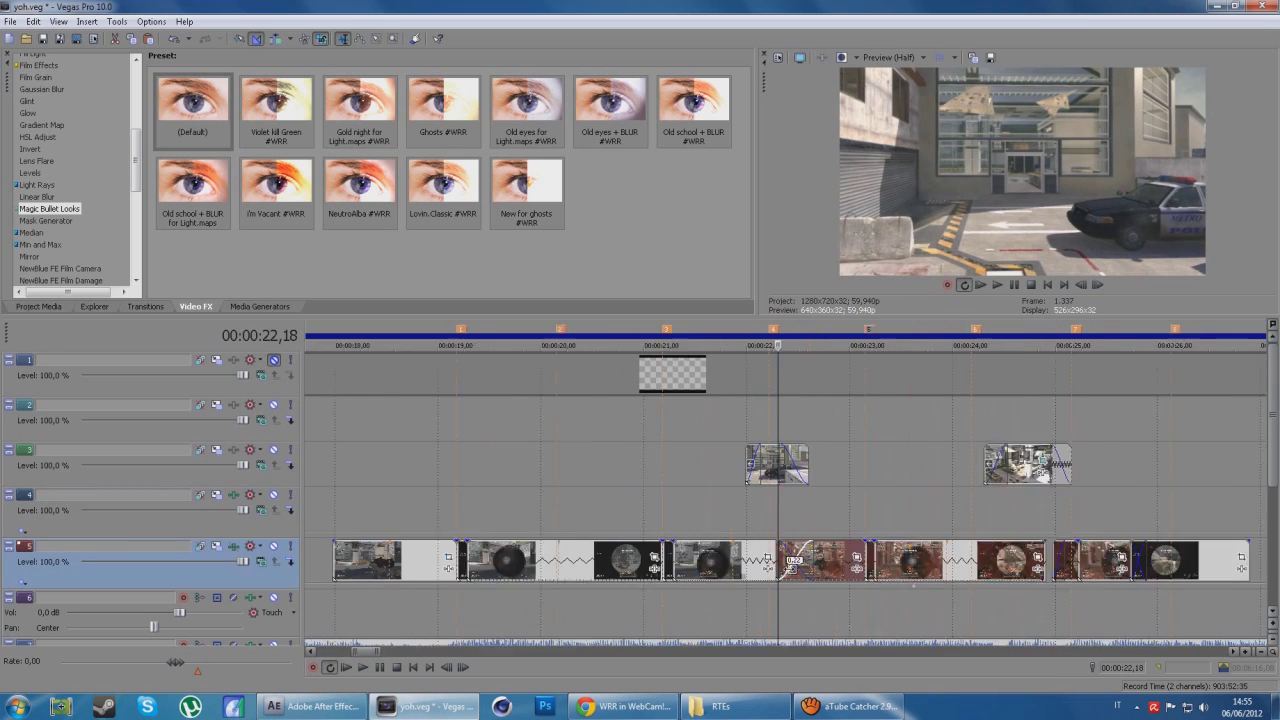
{"action": "scroll", "coordinate": [780, 565], "scroll_direction": "up", "scroll_amount": 1}
{"action": "scroll", "coordinate": [1273, 533], "scroll_direction": "down", "scroll_amount": 3}
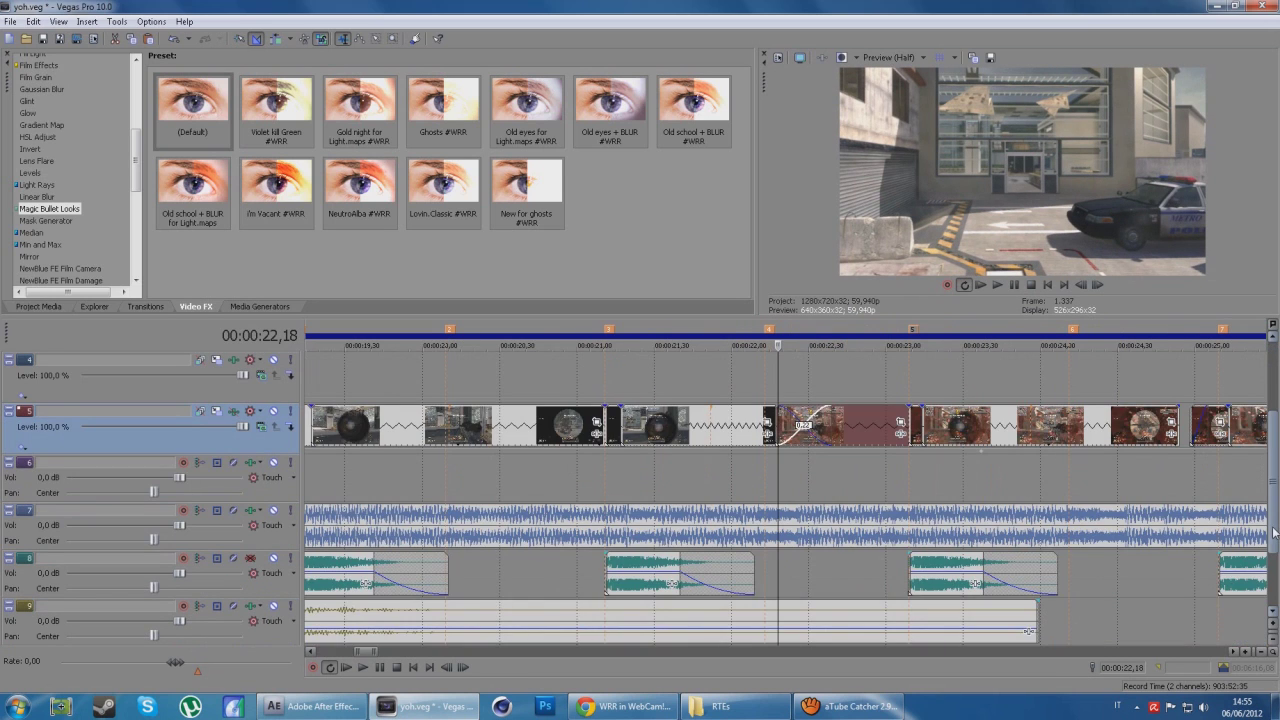
{"action": "scroll", "coordinate": [815, 553], "scroll_direction": "down", "scroll_amount": 3}
{"action": "scroll", "coordinate": [815, 553], "scroll_direction": "down", "scroll_amount": 3}
{"action": "left_click", "coordinate": [900, 627]}
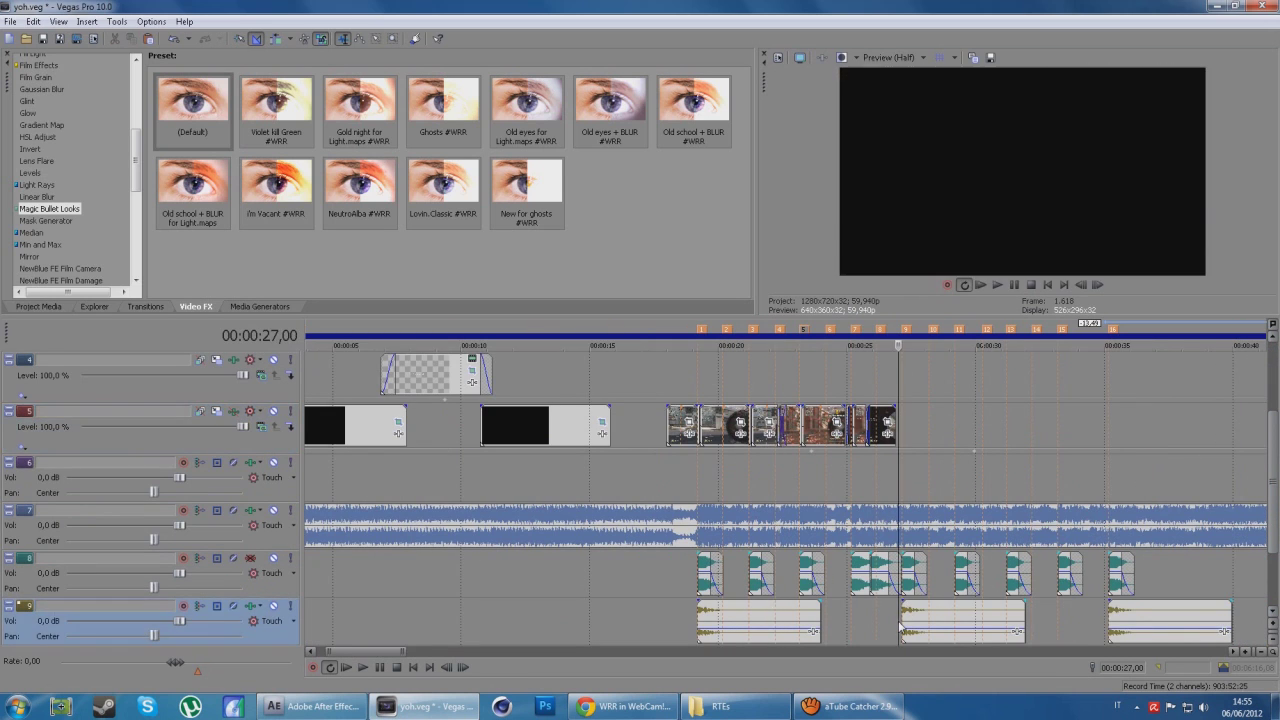
{"action": "scroll", "coordinate": [900, 627], "scroll_direction": "up", "scroll_amount": 4}
{"action": "left_click", "coordinate": [795, 618]}
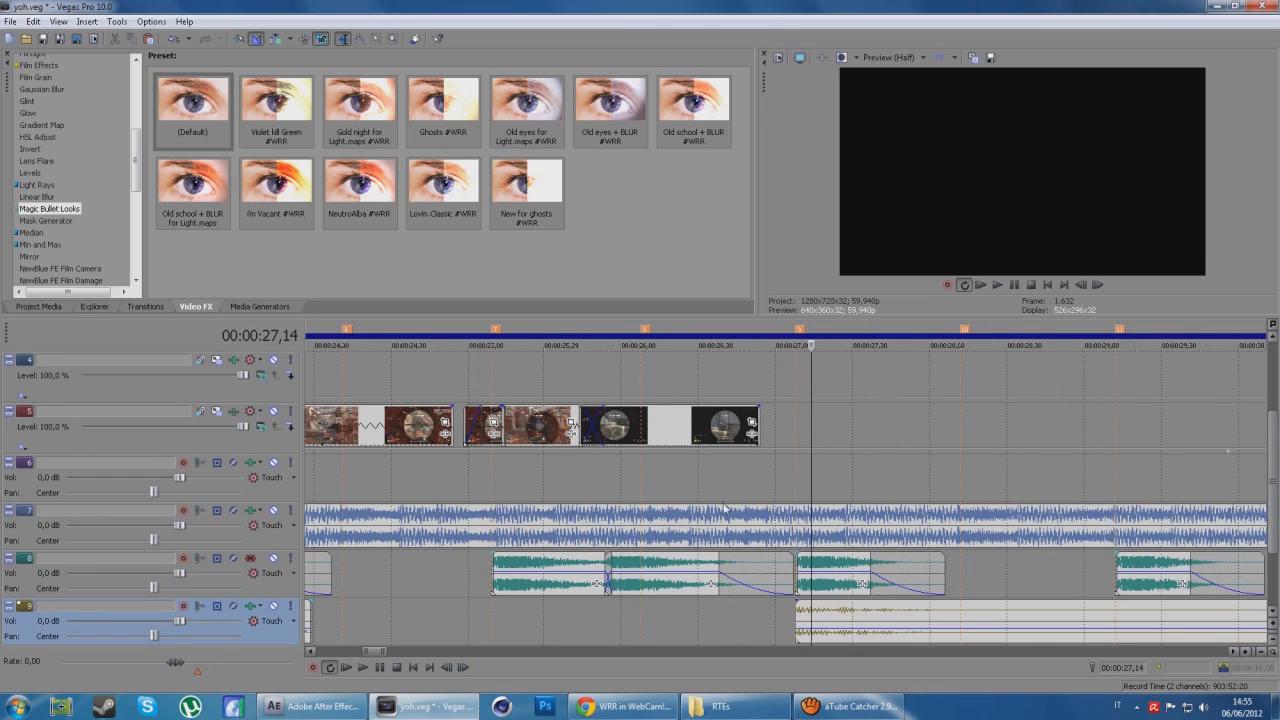
Play from 25,54 on track 5, then drag the clip at 48 seconds to about 27 seconds
{"action": "scroll", "coordinate": [722, 507], "scroll_direction": "down", "scroll_amount": 2}
{"action": "left_click", "coordinate": [709, 428]}
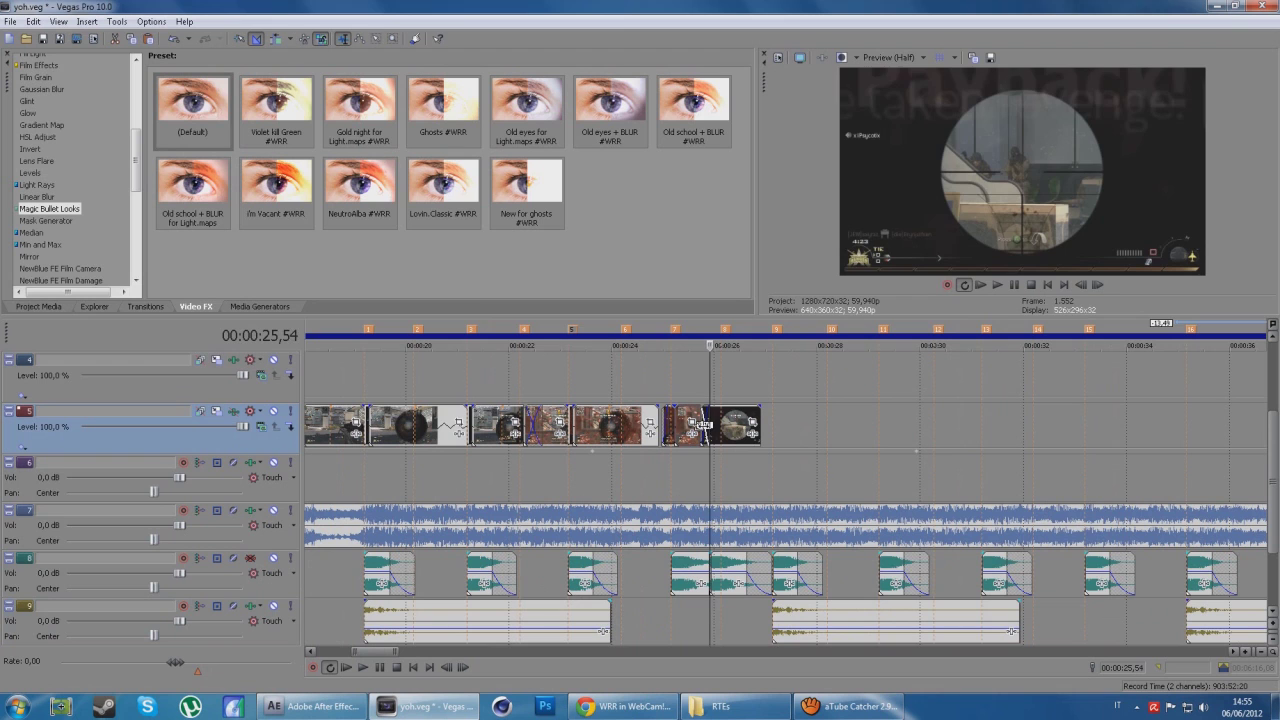
{"action": "key", "text": "space"}
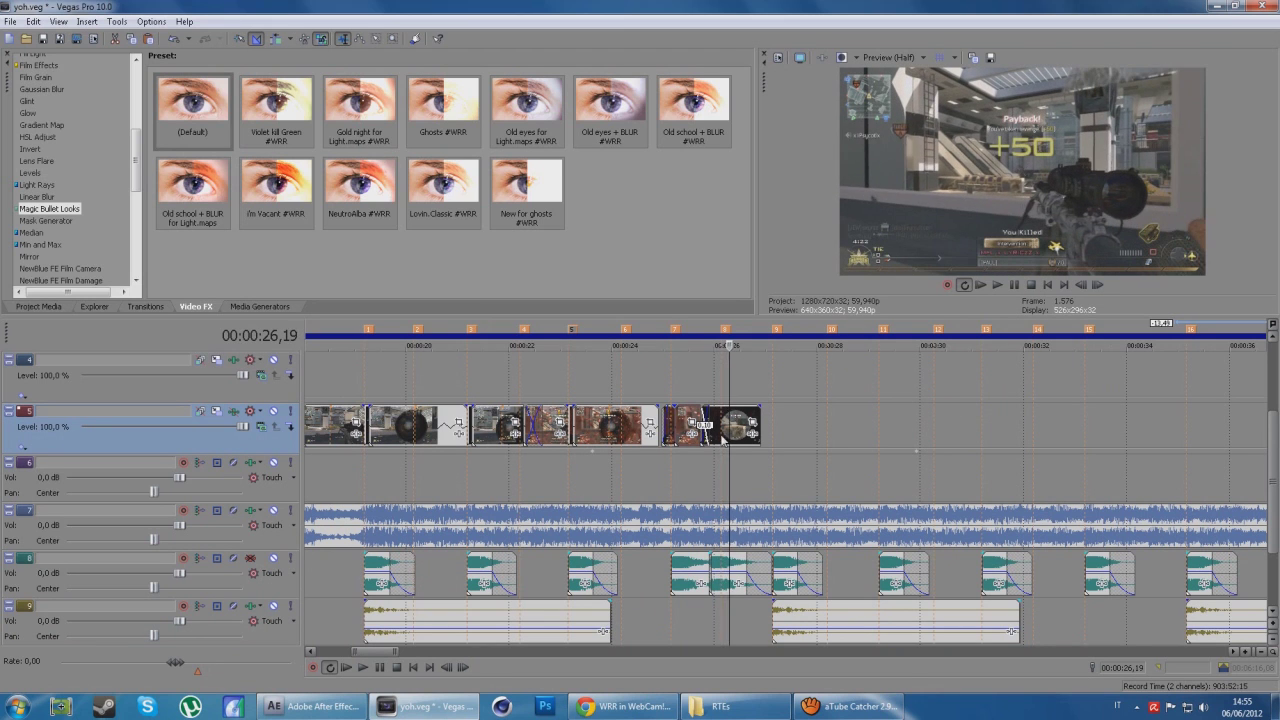
{"action": "scroll", "coordinate": [830, 421], "scroll_direction": "down", "scroll_amount": 1}
{"action": "scroll", "coordinate": [830, 421], "scroll_direction": "down", "scroll_amount": 1}
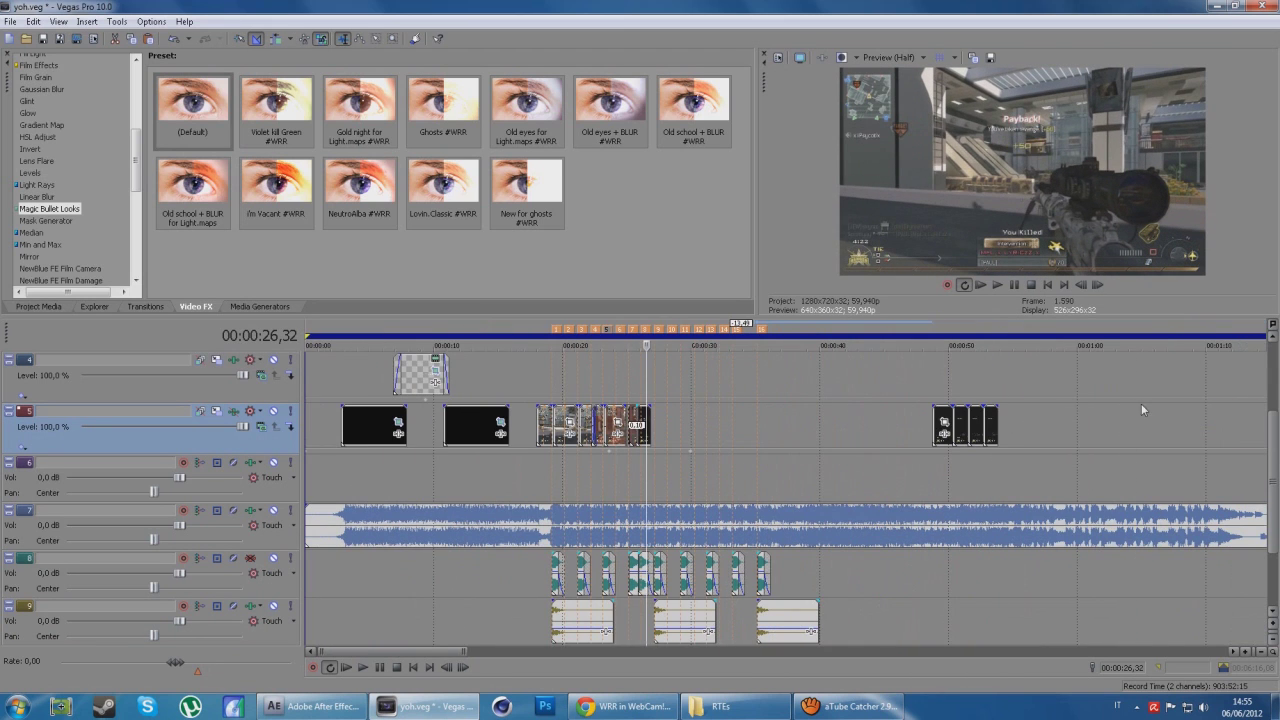
{"action": "left_click", "coordinate": [943, 425]}
{"action": "left_click_drag", "start_coordinate": [943, 425], "coordinate": [654, 414]}
Snap the late clip's start to the playhead at 27,09 on track 5
{"action": "scroll", "coordinate": [654, 414], "scroll_direction": "up", "scroll_amount": 1}
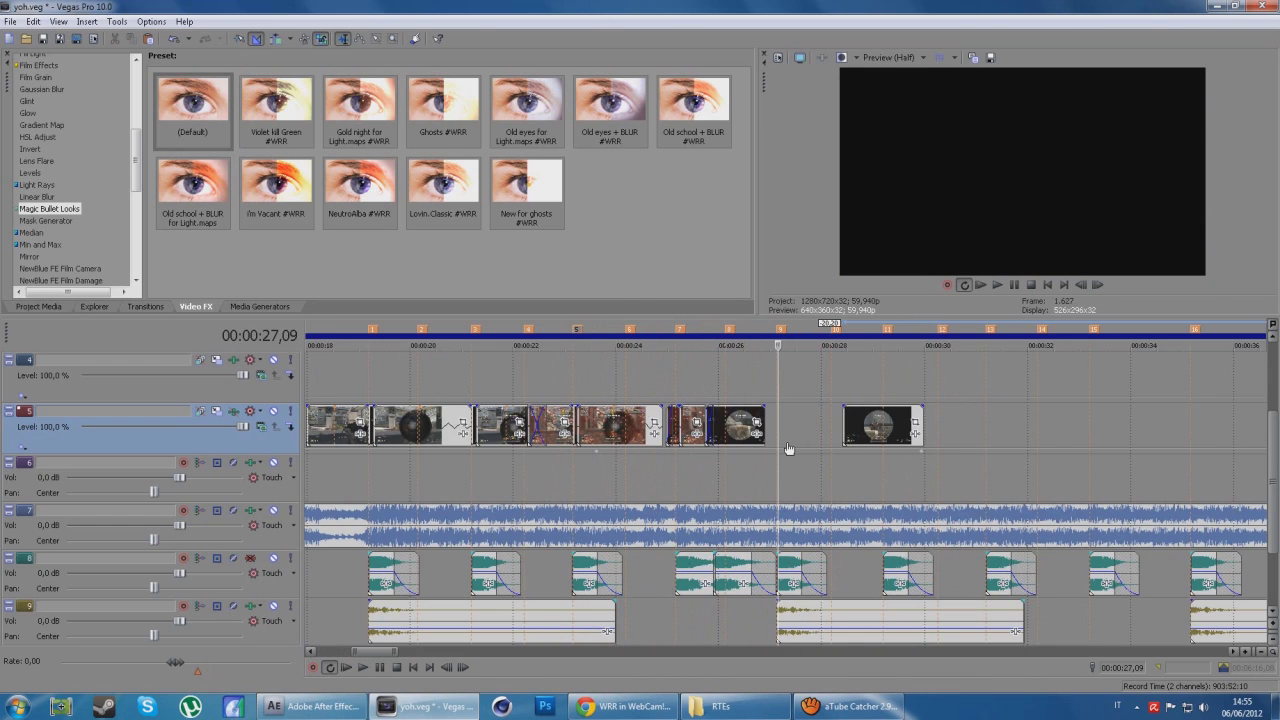
{"action": "scroll", "coordinate": [789, 444], "scroll_direction": "up", "scroll_amount": 1}
{"action": "scroll", "coordinate": [792, 436], "scroll_direction": "up", "scroll_amount": 1}
{"action": "left_click_drag", "start_coordinate": [1055, 428], "coordinate": [818, 443]}
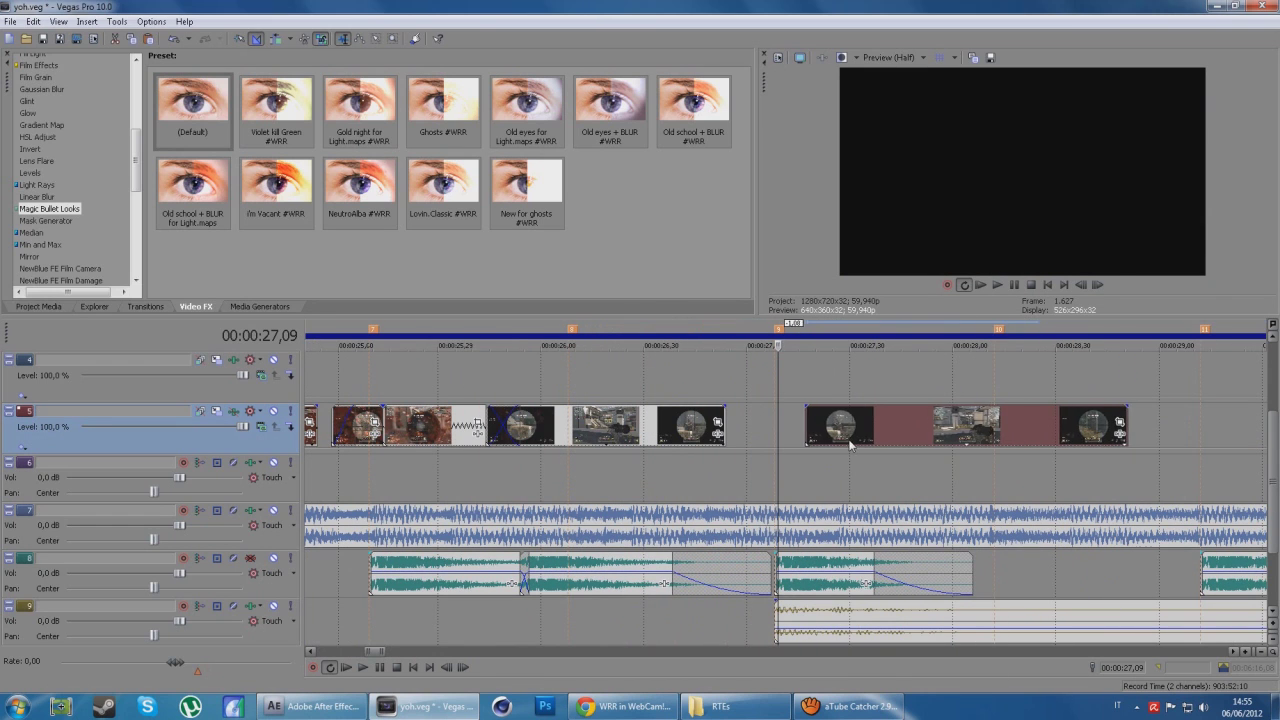
Step frame by frame to 27,22 and split the clip there
{"action": "key", "text": "Right"}
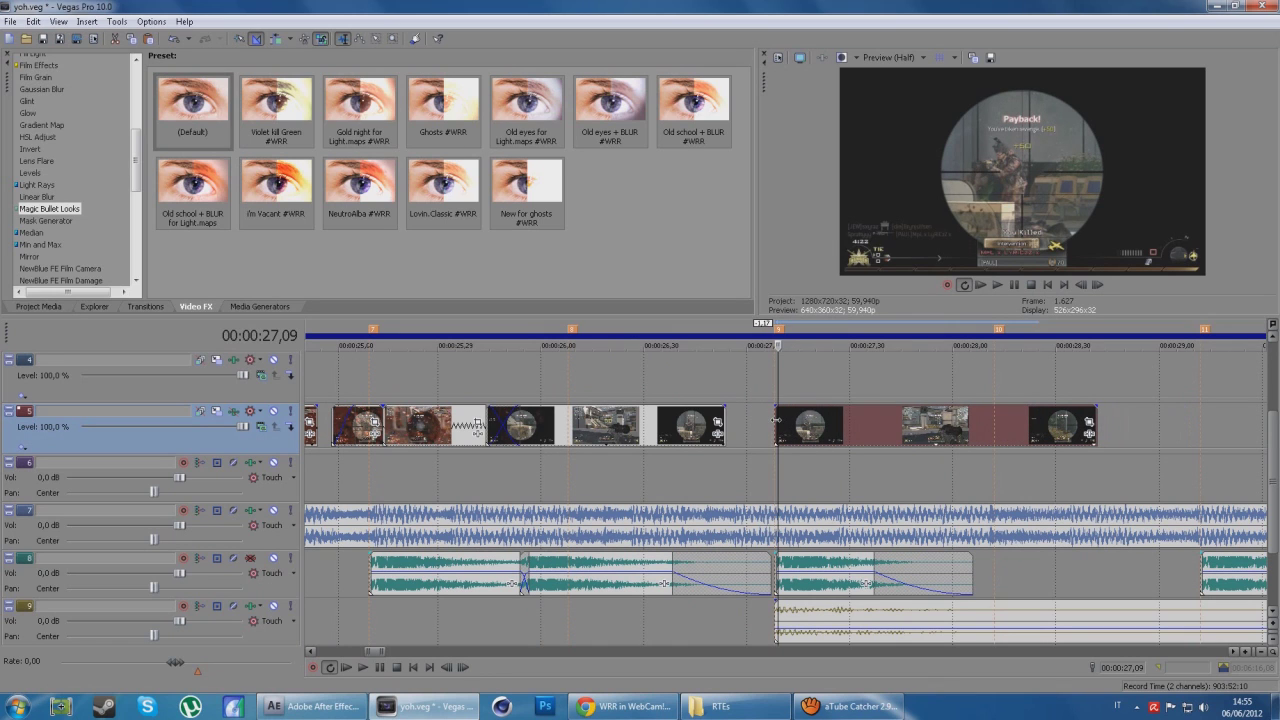
{"action": "key", "text": "Right"}
{"action": "key", "text": "Right"}
{"action": "key", "text": "Right"}
{"action": "key", "text": "Left"}
{"action": "key", "text": "Right"}
{"action": "key", "text": "Right"}
{"action": "key", "text": "Right"}
{"action": "key", "text": "Right"}
{"action": "key", "text": "Right"}
{"action": "key", "text": "Right"}
{"action": "key", "text": "Right"}
{"action": "key", "text": "Right"}
{"action": "key", "text": "Right"}
{"action": "key", "text": "Right"}
{"action": "key", "text": "Left"}
{"action": "key", "text": "Left"}
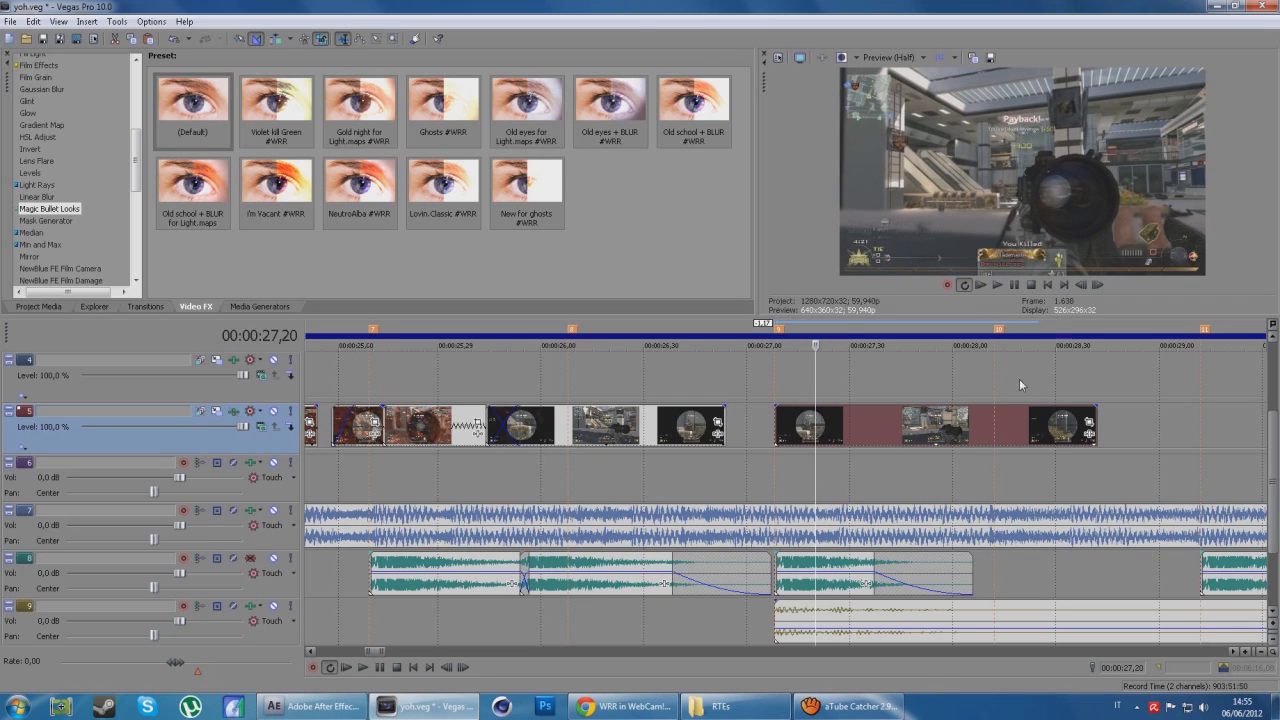
{"action": "key", "text": "Left"}
{"action": "key", "text": "Right"}
{"action": "key", "text": "Right"}
{"action": "key", "text": "Left"}
{"action": "key", "text": "Left"}
Split the clip again at 27,30 and select the short piece between the cuts
{"action": "key", "text": "Right"}
{"action": "key", "text": "Right"}
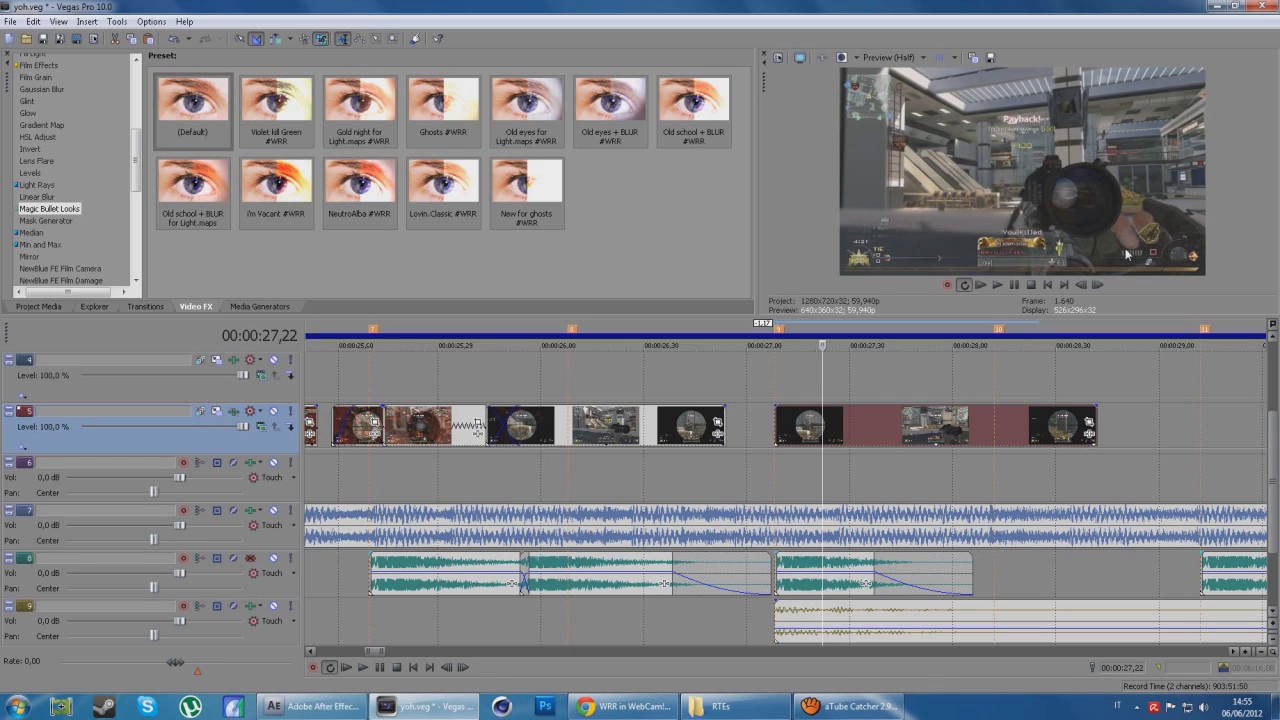
{"action": "key", "text": "Left"}
{"action": "key", "text": "s"}
{"action": "key", "text": "Right"}
{"action": "key", "text": "Right"}
{"action": "key", "text": "Right"}
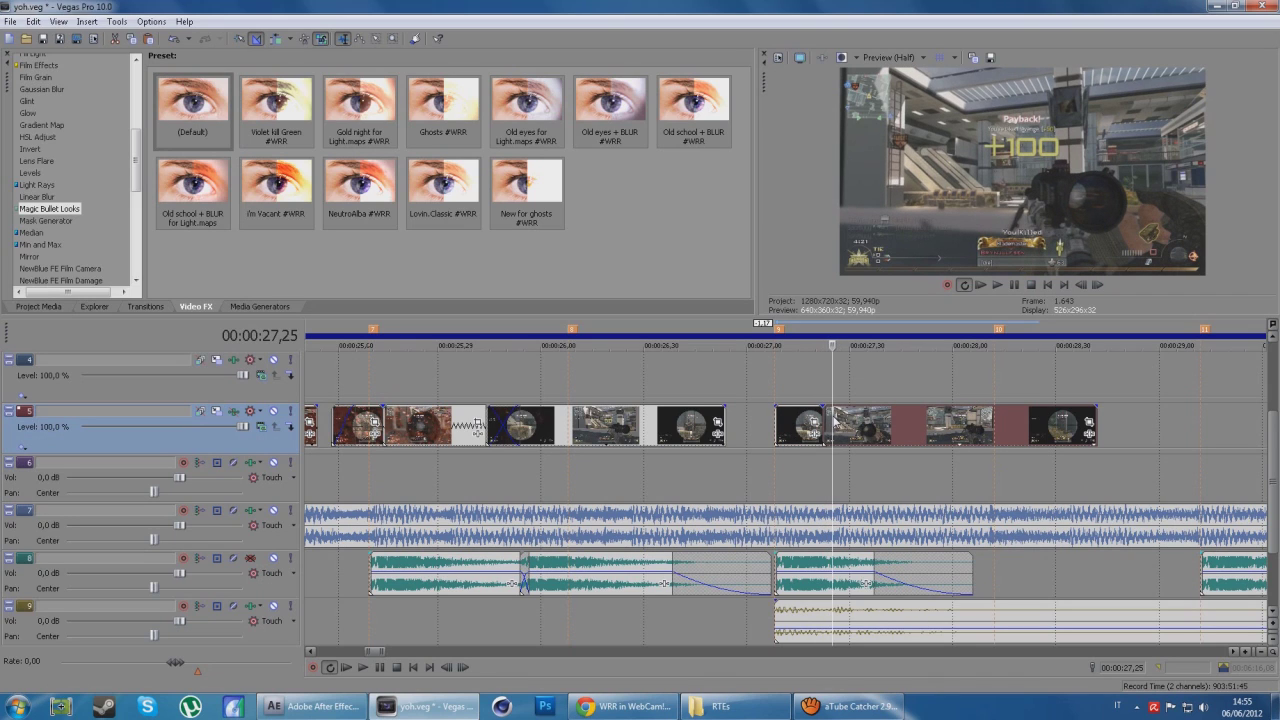
{"action": "key", "text": "Right"}
{"action": "key", "text": "Right"}
{"action": "key", "text": "Right"}
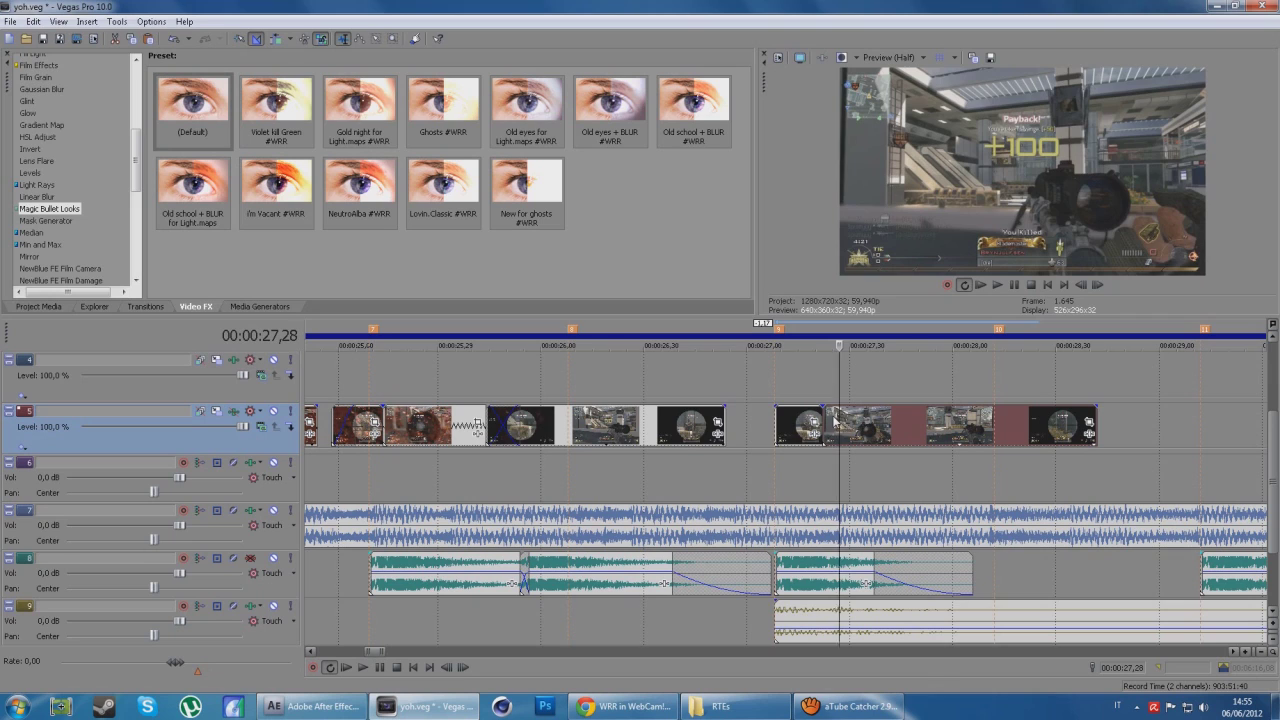
{"action": "key", "text": "Right"}
{"action": "key", "text": "Right"}
{"action": "key", "text": "Right"}
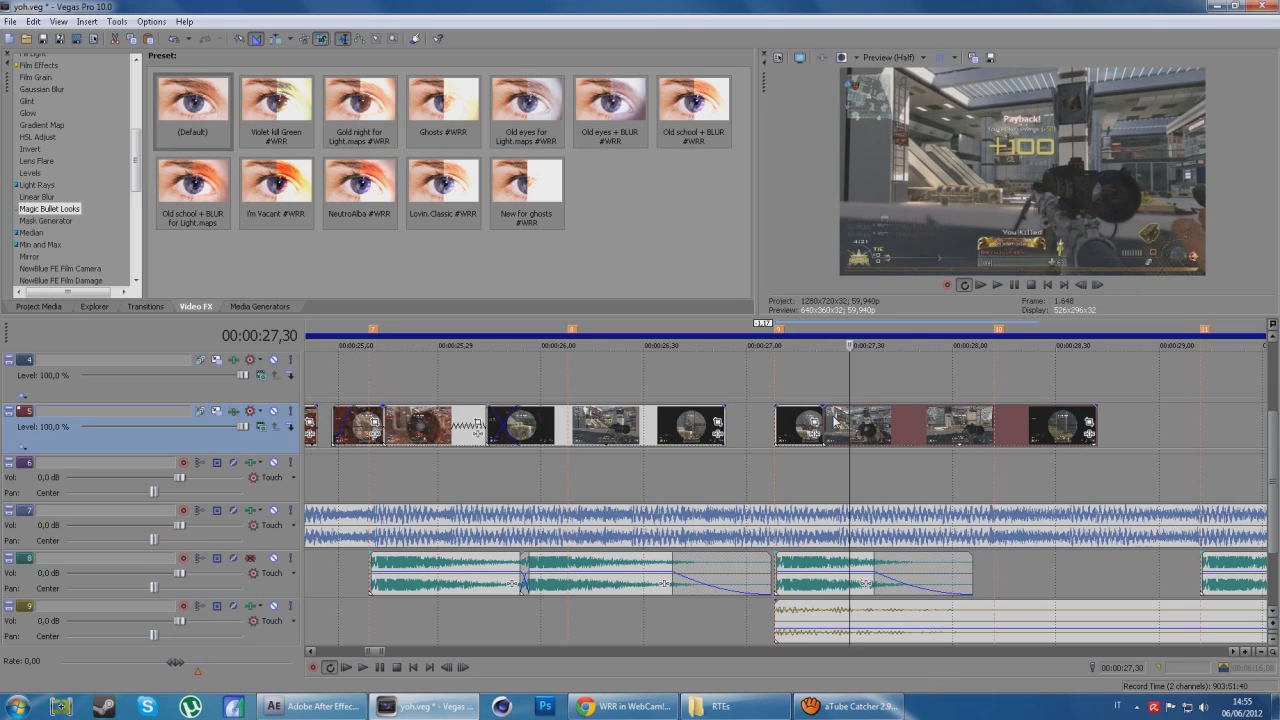
{"action": "key", "text": "s"}
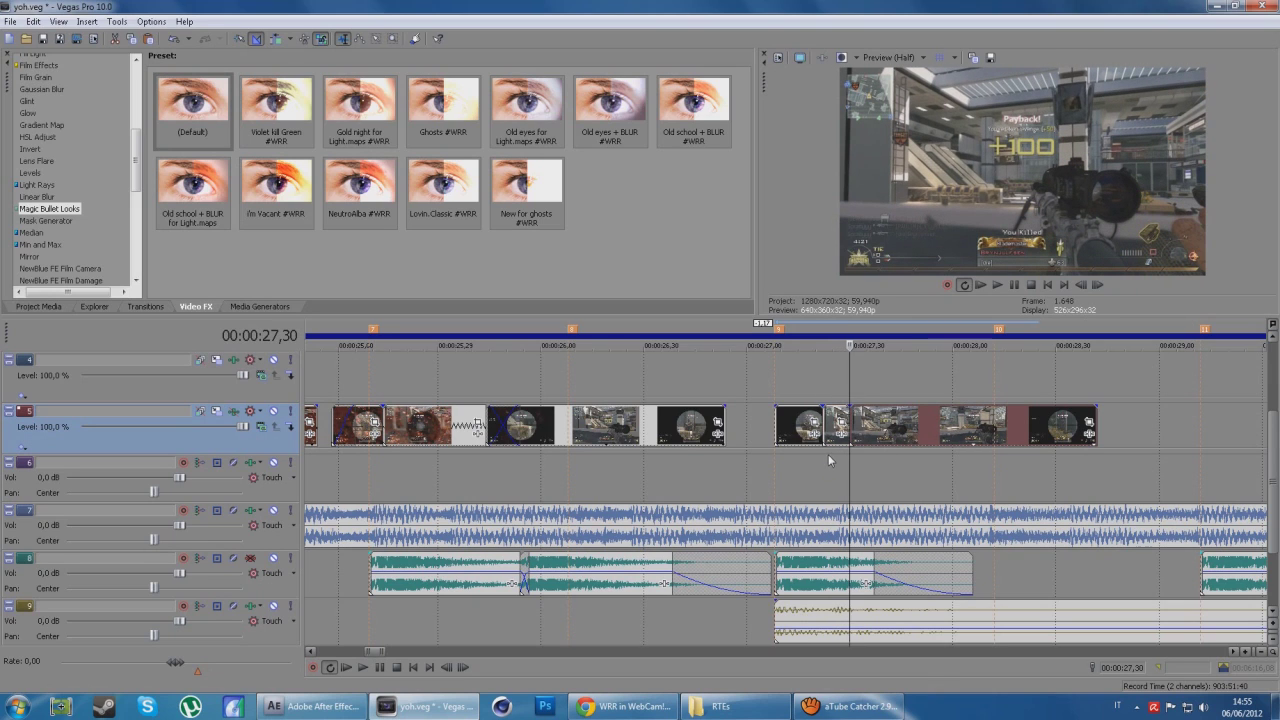
{"action": "double_click", "coordinate": [828, 430]}
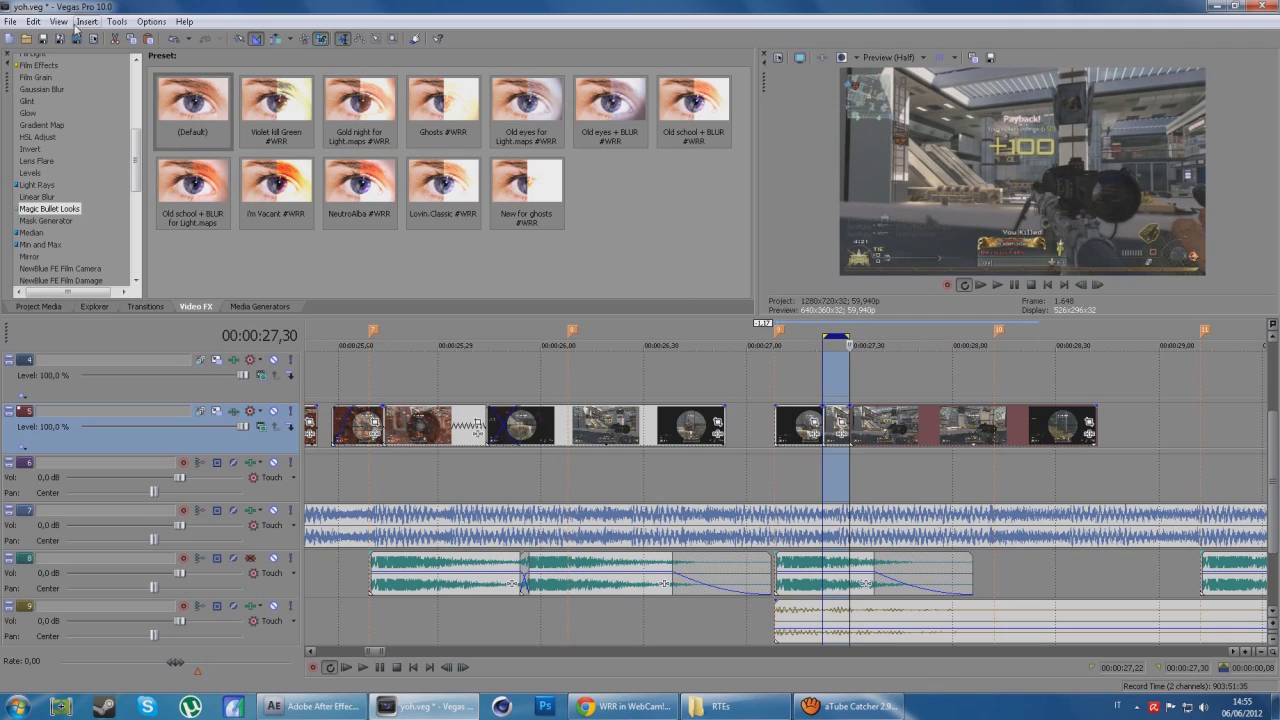
Open the render-to-file settings and pause the screen recording
{"action": "key", "text": "alt+f"}
{"action": "key", "text": "r"}
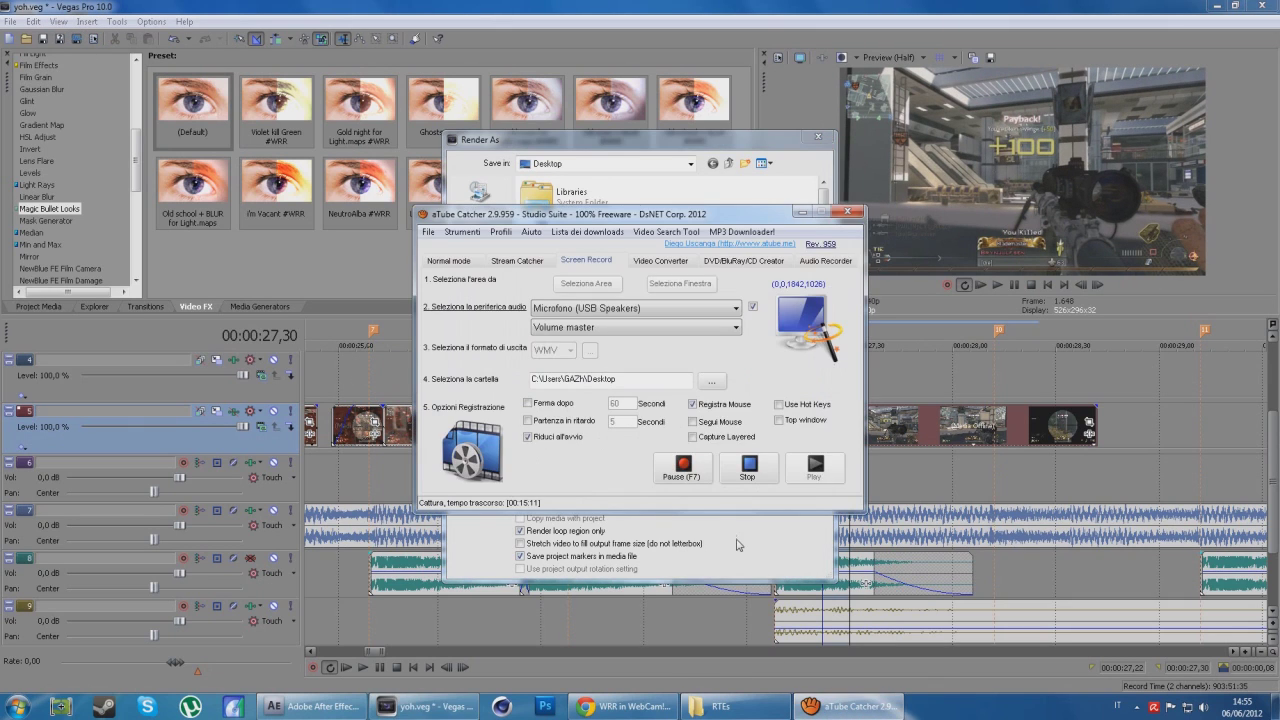
{"action": "left_click", "coordinate": [697, 476]}
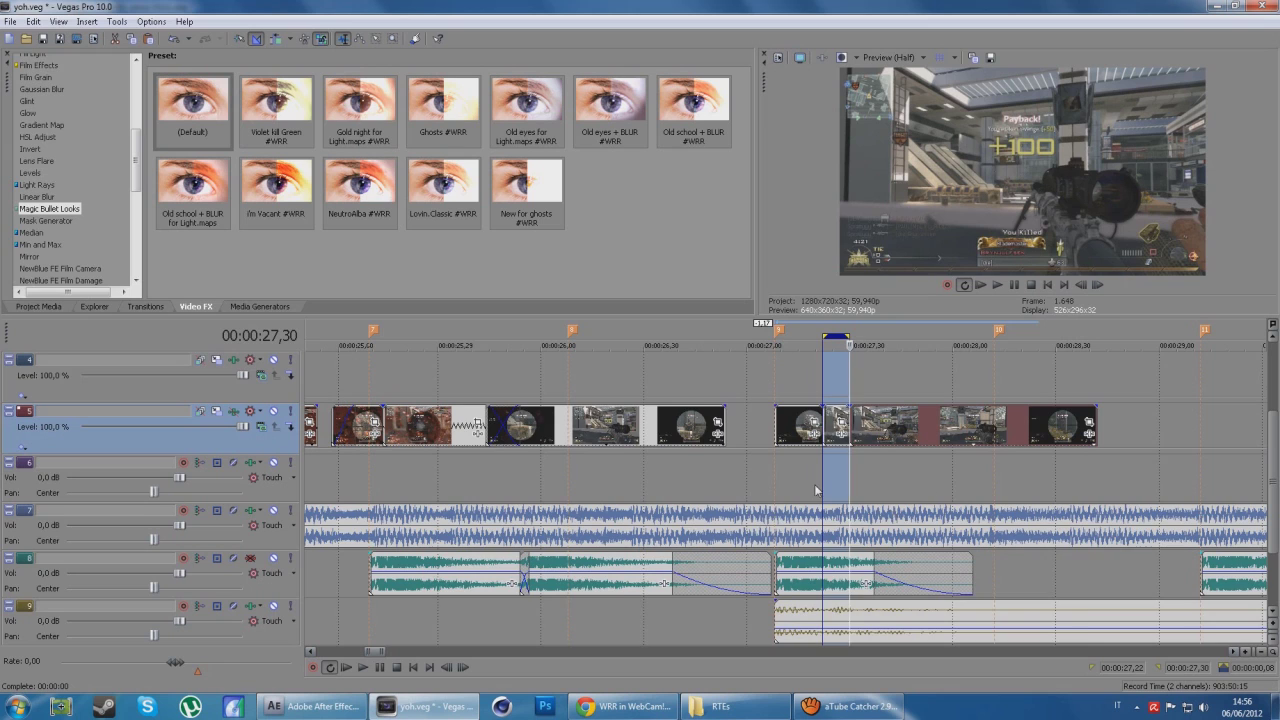
Play the kill shot twice, stopping at 00:00:27,08
{"action": "scroll", "coordinate": [805, 465], "scroll_direction": "down", "scroll_amount": 1}
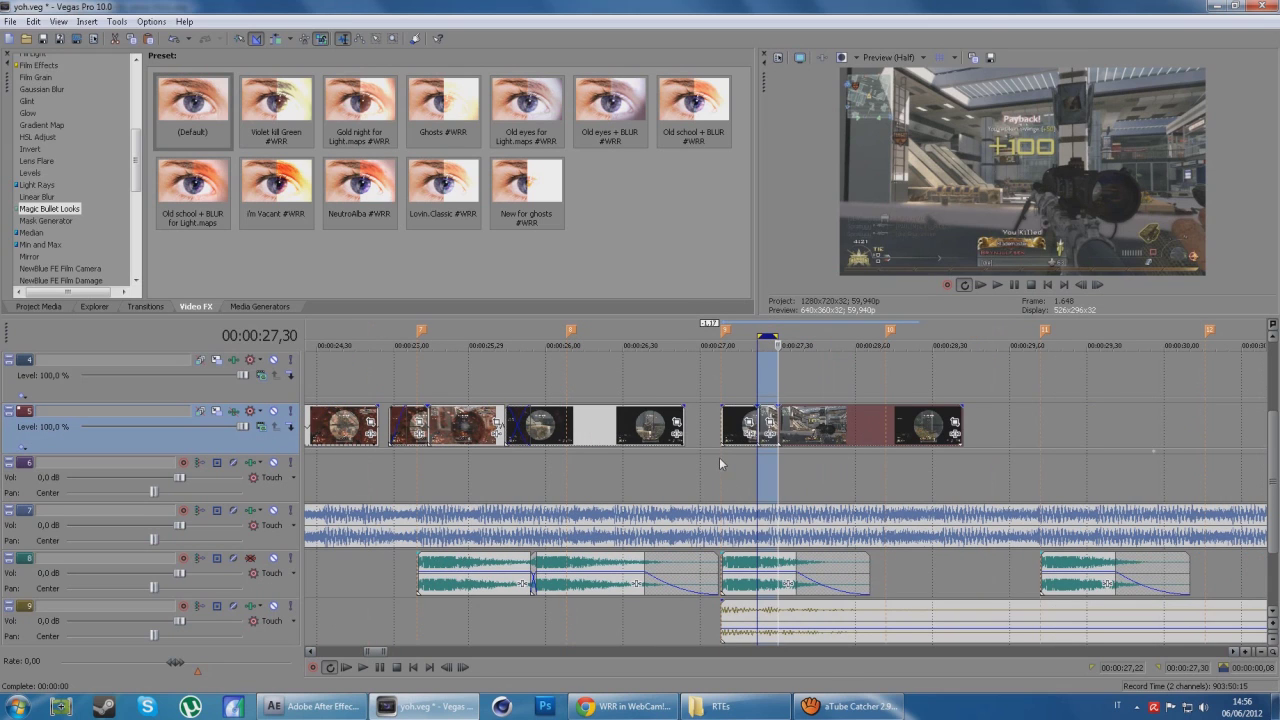
{"action": "left_click", "coordinate": [721, 438]}
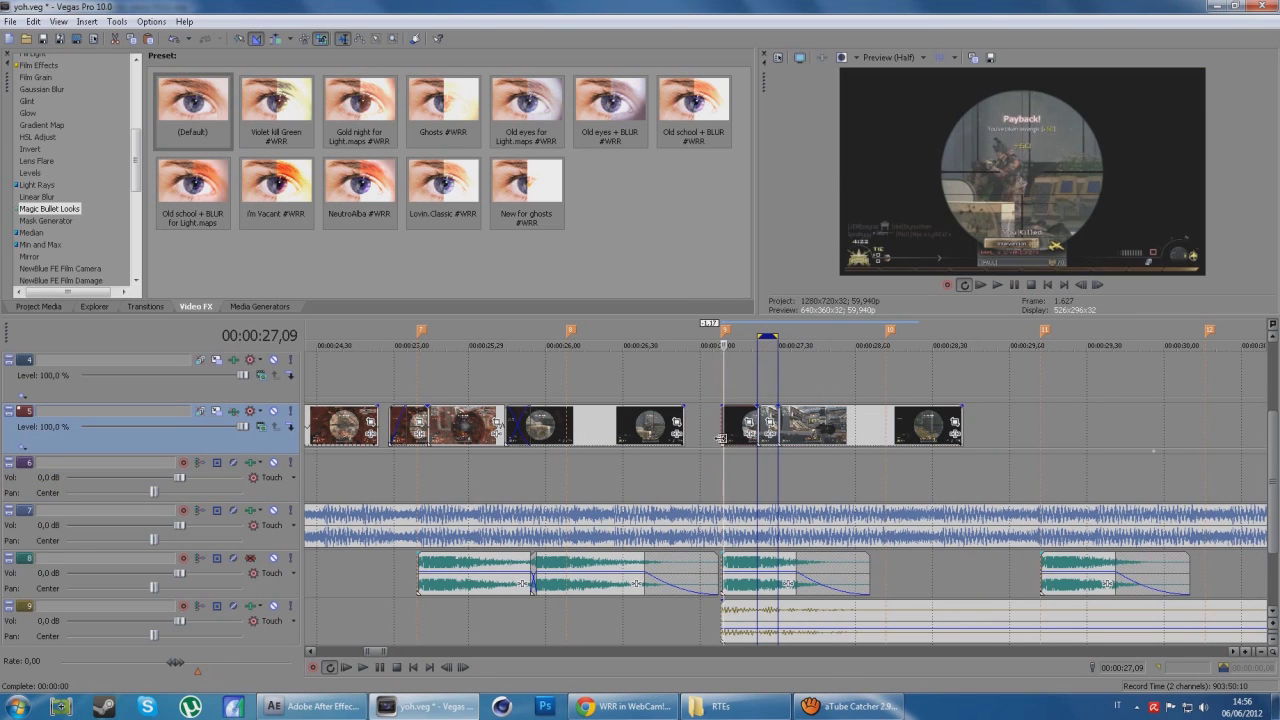
{"action": "key", "text": "space"}
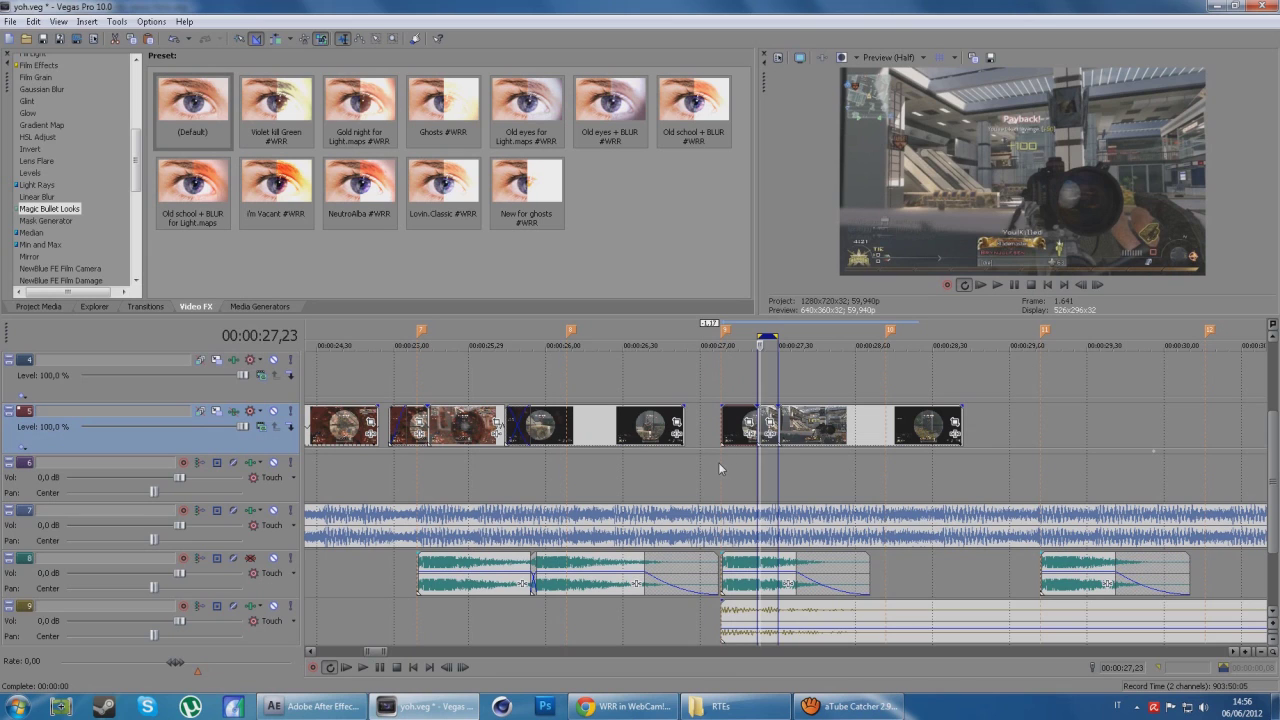
{"action": "left_click", "coordinate": [718, 462]}
{"action": "key", "text": "space"}
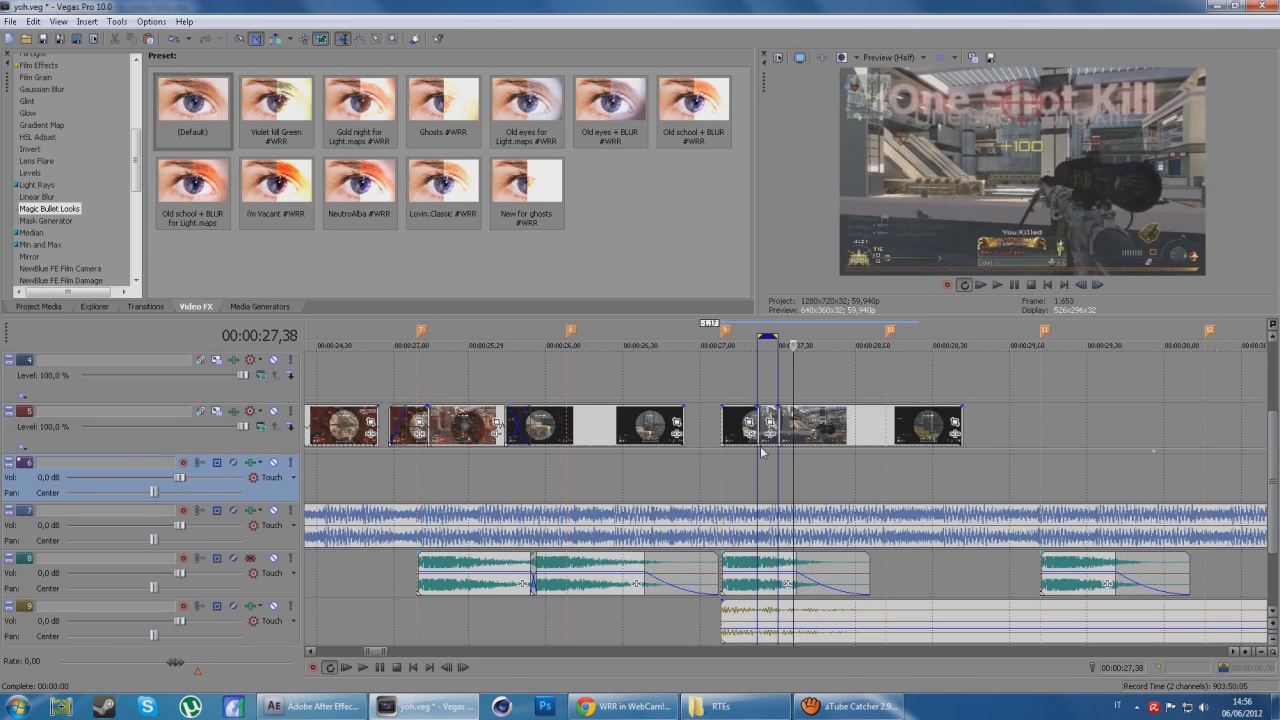
{"action": "left_click", "coordinate": [761, 452]}
{"action": "key", "text": "space"}
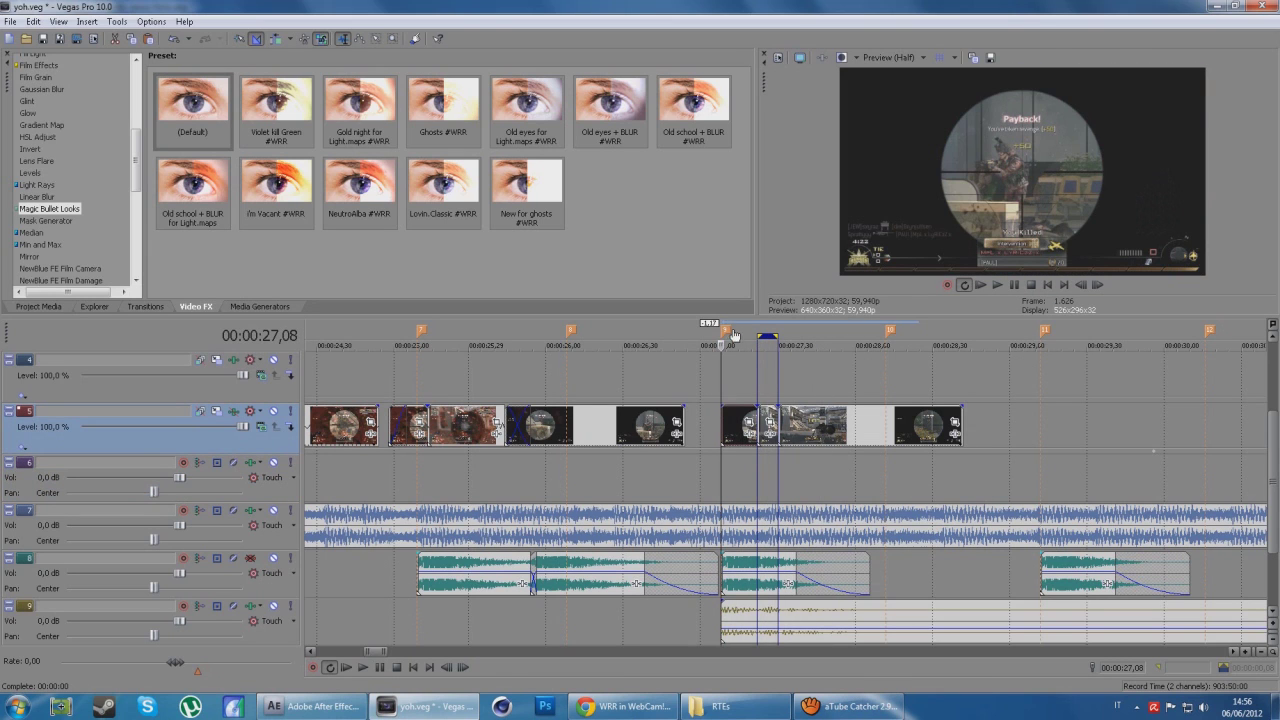
Mark a region from about 00:00:27,14 to 00:00:29,08, then switch to After Effects
{"action": "left_click", "coordinate": [1038, 396]}
{"action": "key", "text": "Left"}
{"action": "key", "text": "Left"}
{"action": "key", "text": "Left"}
{"action": "key", "text": "Left"}
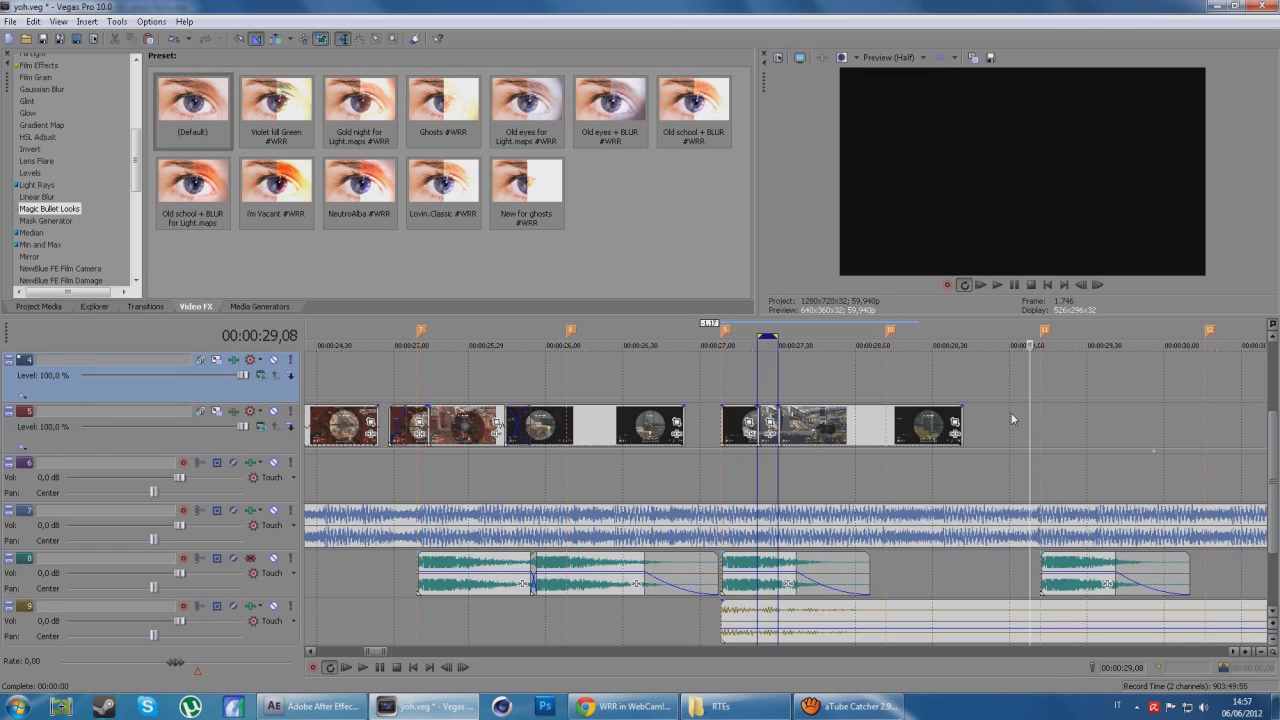
{"action": "key", "text": "Left"}
{"action": "key", "text": "Right"}
{"action": "key", "text": "Left"}
{"action": "left_click_drag", "start_coordinate": [1032, 483], "coordinate": [759, 497]}
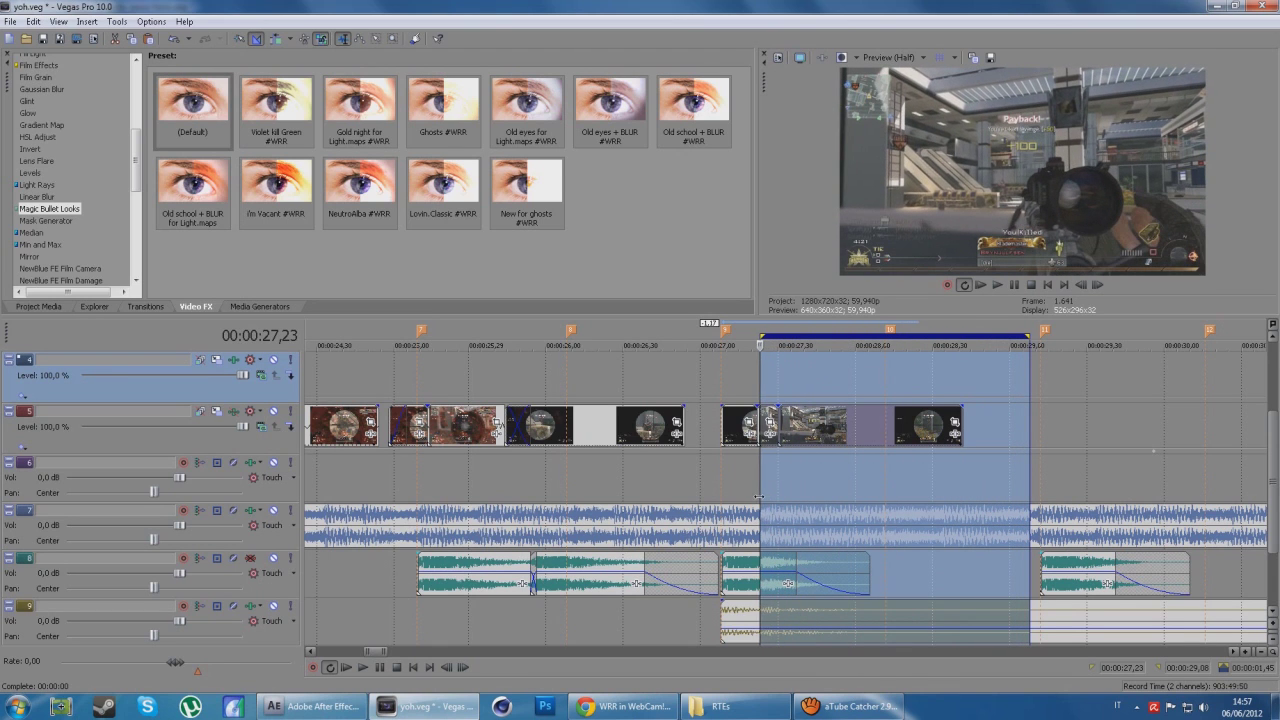
{"action": "left_click_drag", "start_coordinate": [759, 497], "coordinate": [736, 497]}
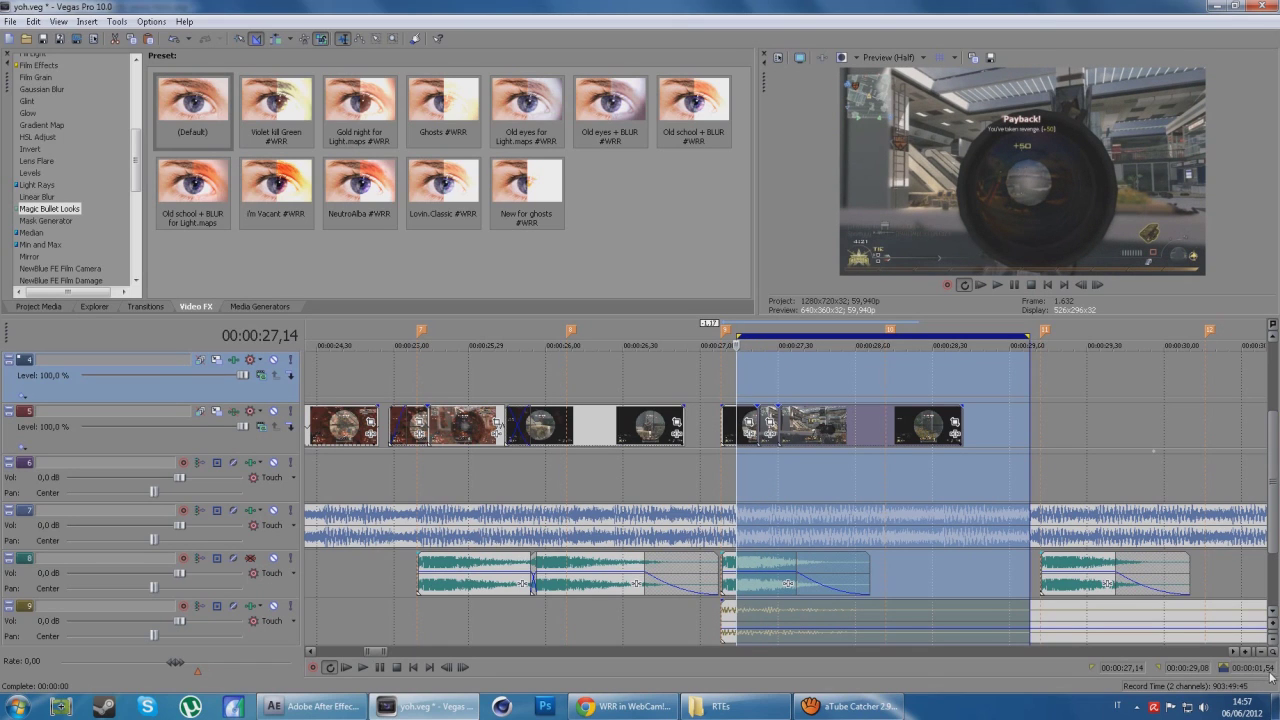
{"action": "left_click", "coordinate": [313, 712]}
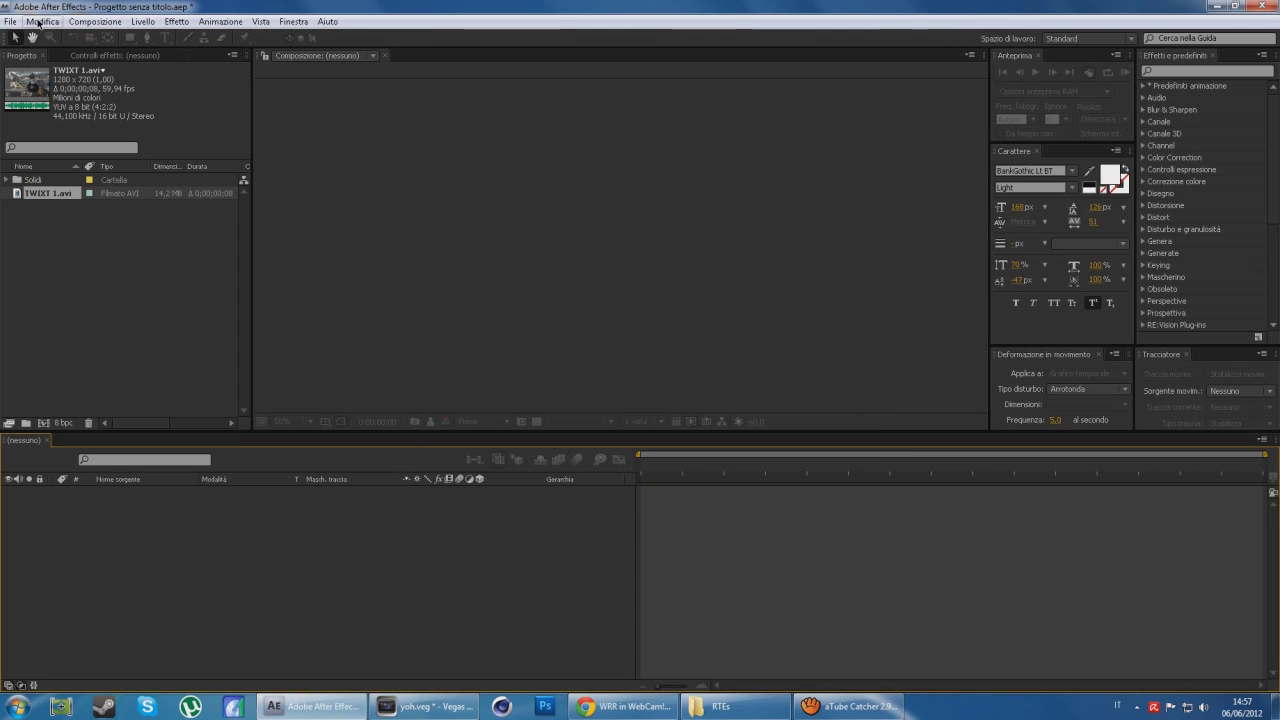
Create Composizione 1 at 1280×720, 59,94 fps, about 2 seconds long, and drop TWIXT 1.avi in as a layer
{"action": "left_click", "coordinate": [42, 21]}
{"action": "left_click", "coordinate": [100, 34]}
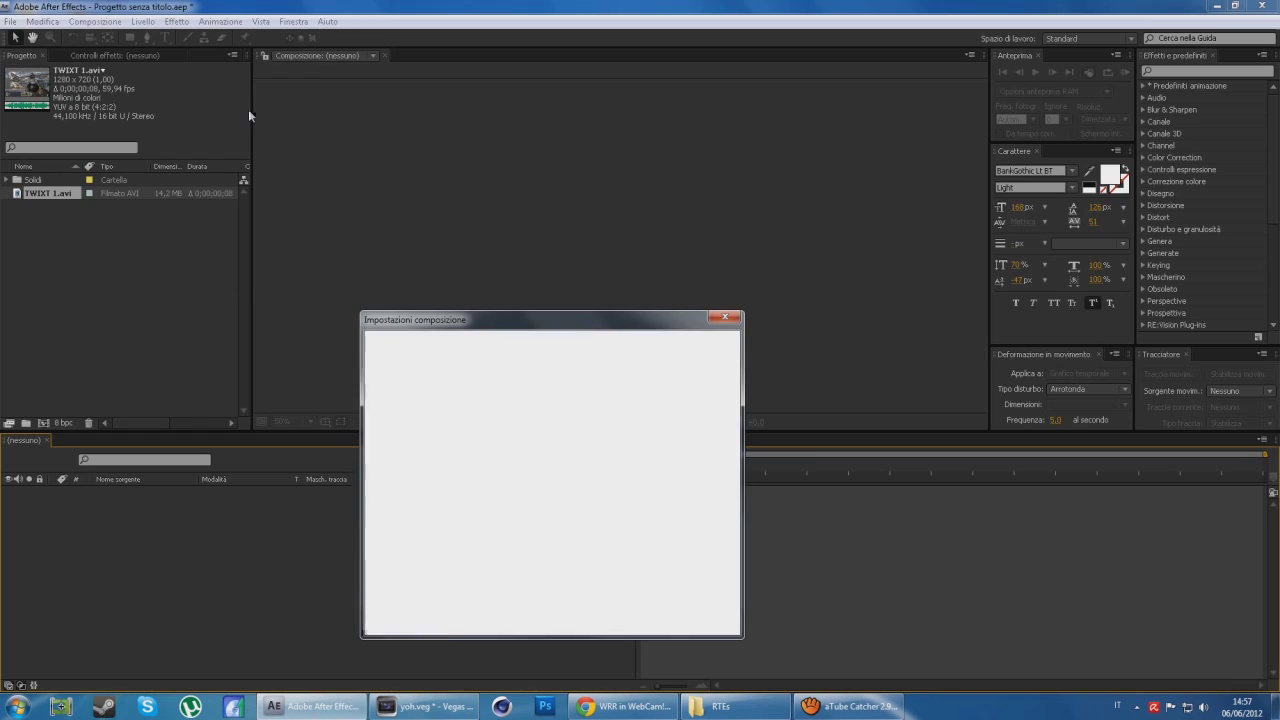
{"action": "left_click", "coordinate": [491, 556]}
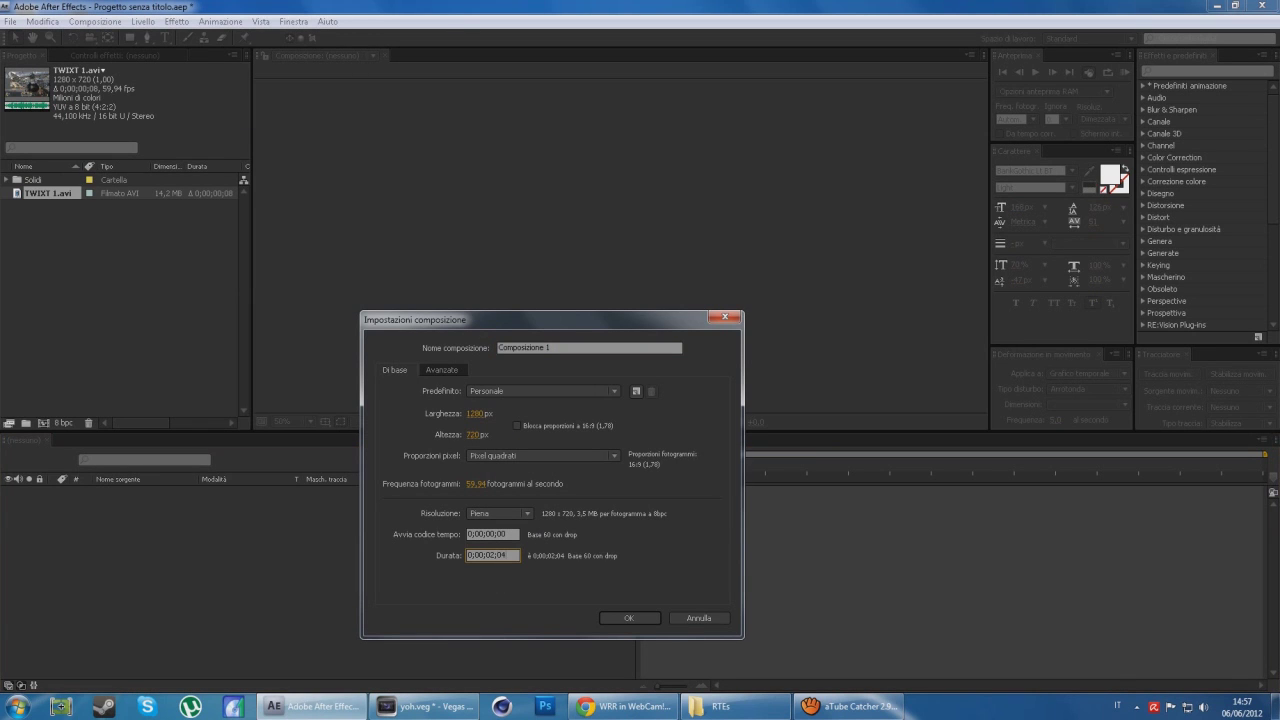
{"action": "key", "text": "Return"}
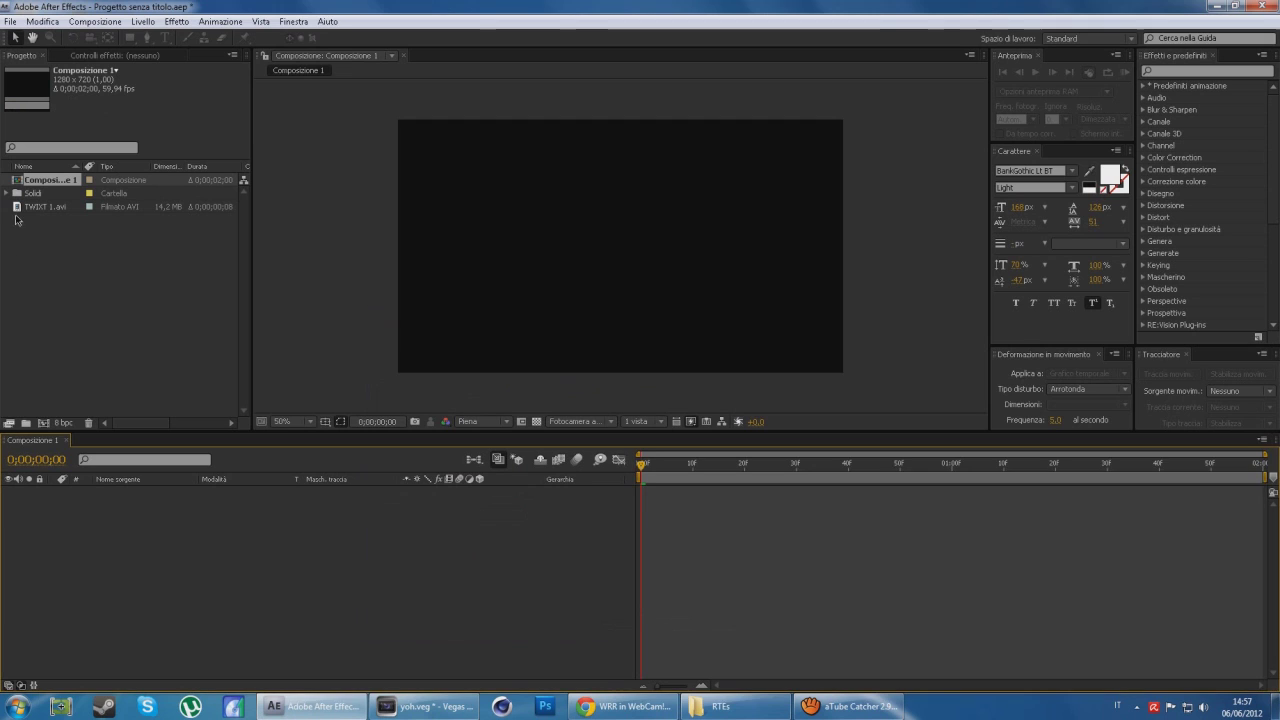
{"action": "left_click_drag", "start_coordinate": [40, 207], "coordinate": [151, 514]}
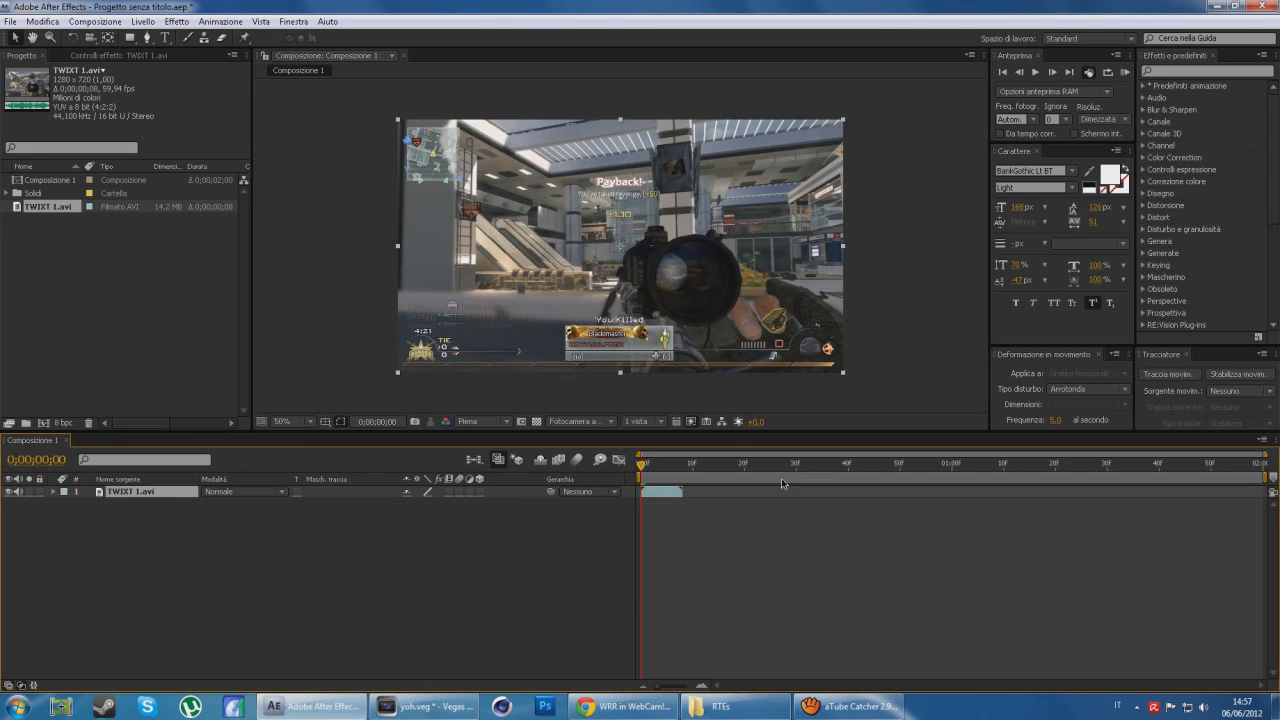
Turn on time remapping for the TWIXT 1.avi layer and stretch it to the composition's end
{"action": "right_click", "coordinate": [143, 502]}
{"action": "mouse_move", "coordinate": [187, 312]}
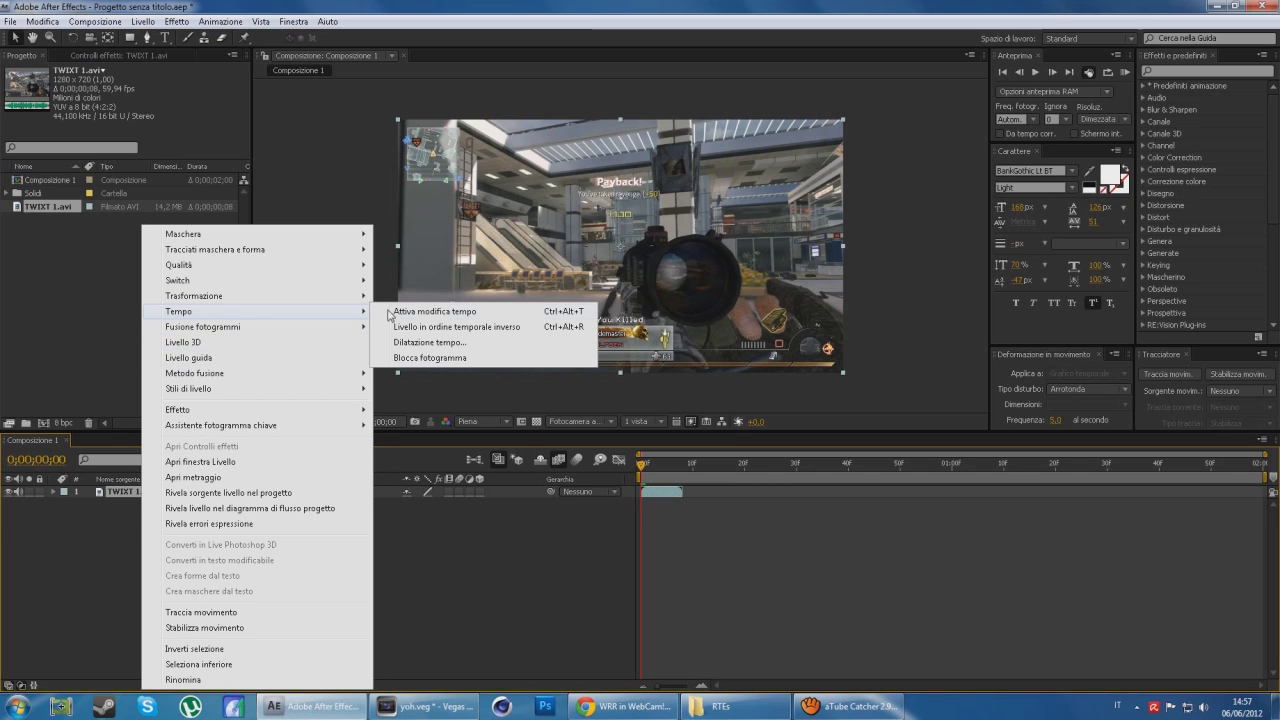
{"action": "left_click", "coordinate": [395, 312]}
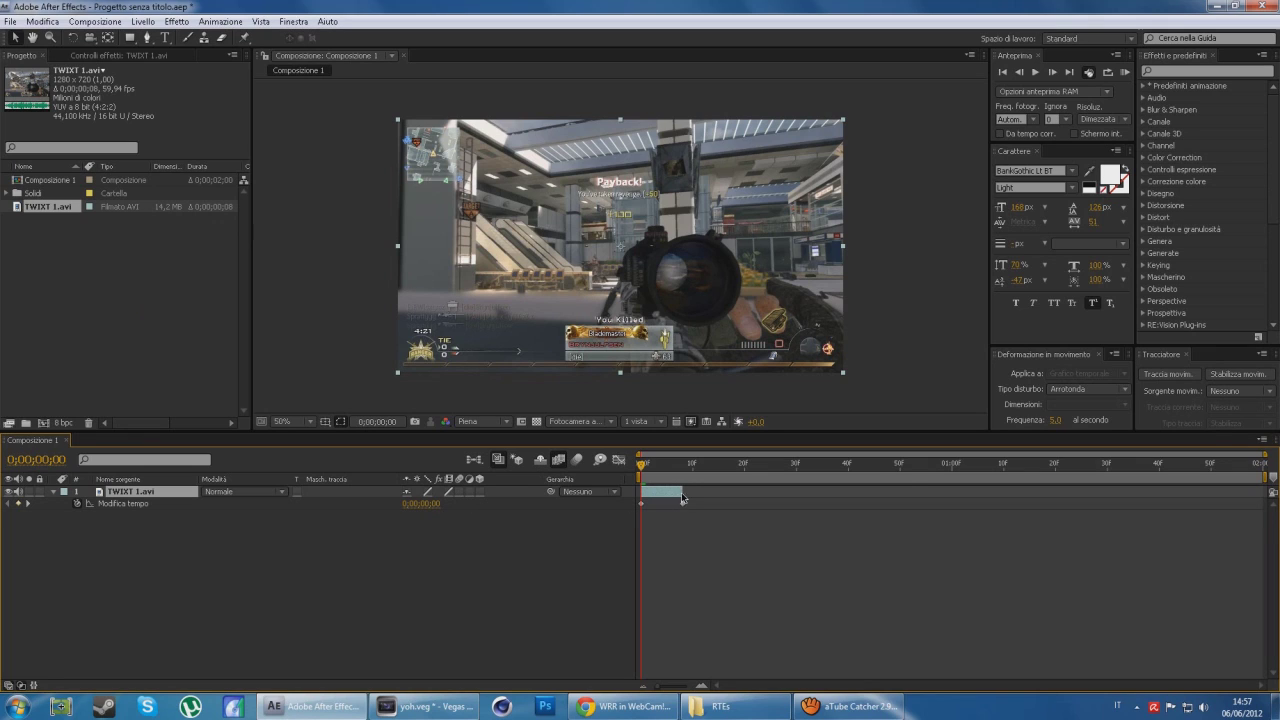
{"action": "left_click_drag", "start_coordinate": [682, 498], "coordinate": [1245, 492]}
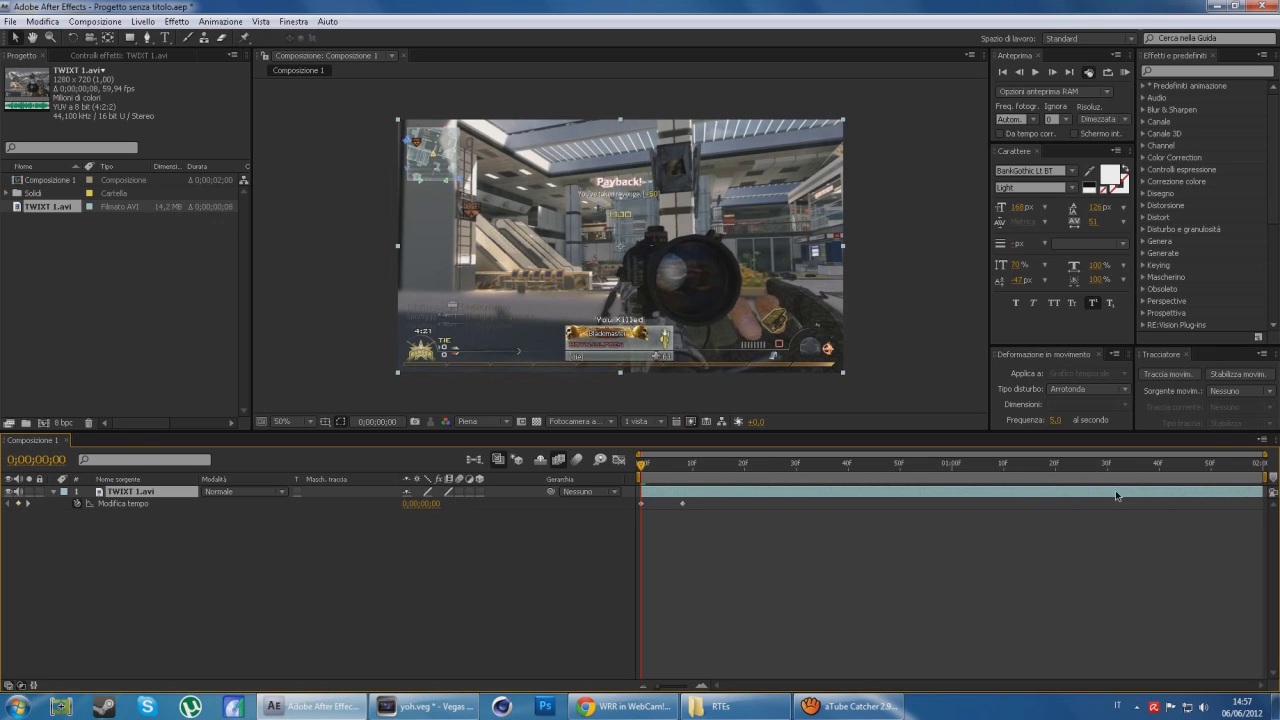
{"action": "left_click", "coordinate": [172, 22]}
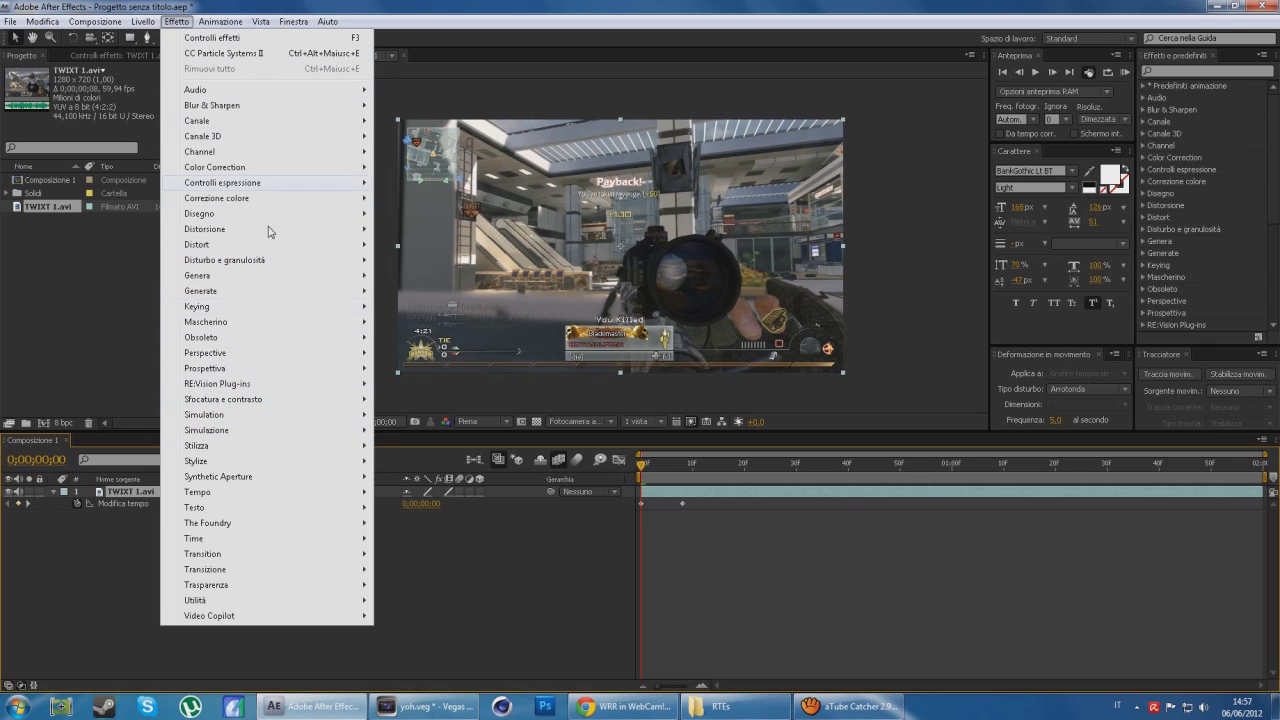
Apply Twixtor Pro 4.5 to TWIXT 1.avi, expand FG1 and Main_BG settings, and set Speed % to 1,000
{"action": "mouse_move", "coordinate": [340, 383]}
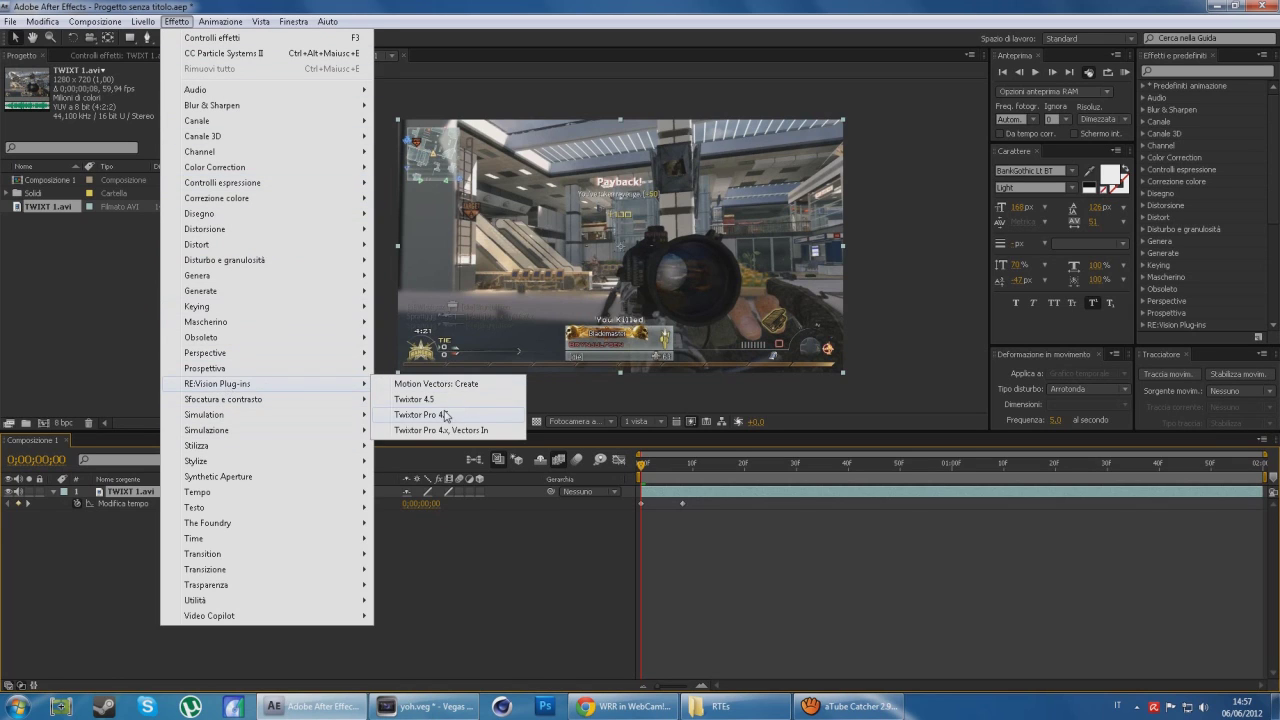
{"action": "left_click", "coordinate": [445, 414]}
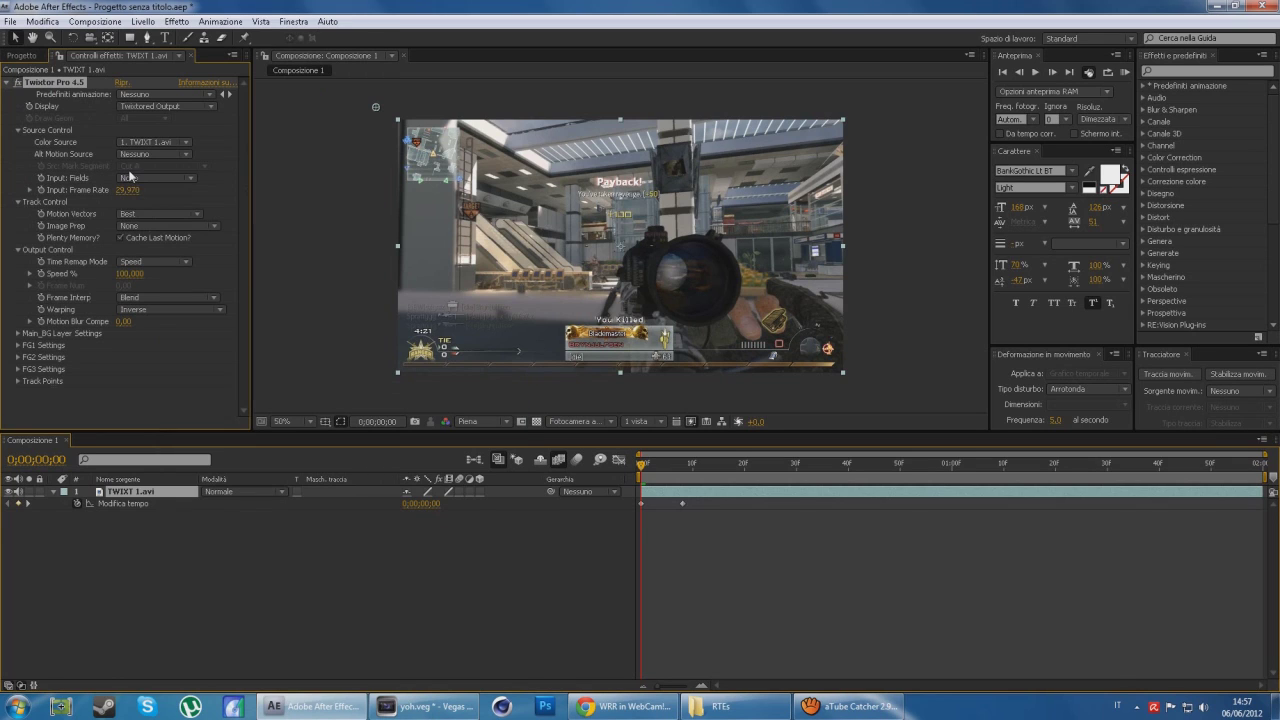
{"action": "left_click", "coordinate": [18, 345]}
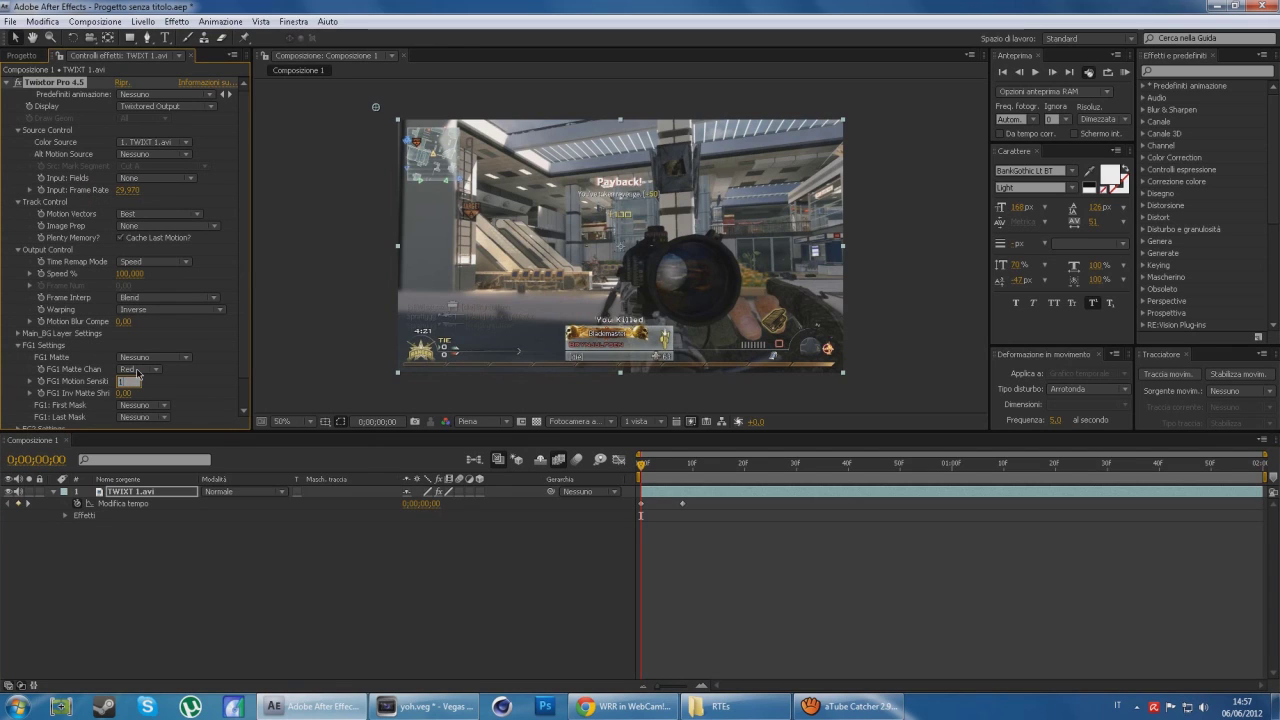
{"action": "type", "text": "100"}
{"action": "left_click", "coordinate": [143, 417]}
{"action": "left_click", "coordinate": [143, 417]}
{"action": "left_click", "coordinate": [19, 334]}
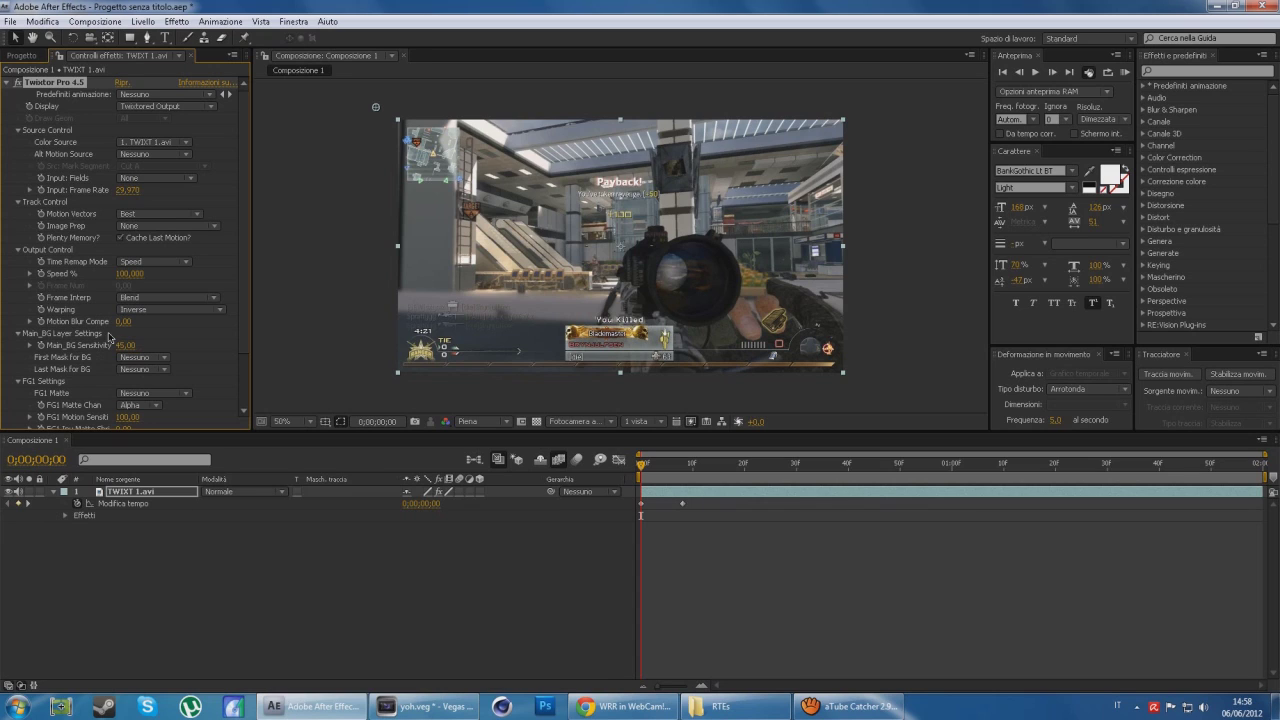
{"action": "left_click", "coordinate": [127, 274]}
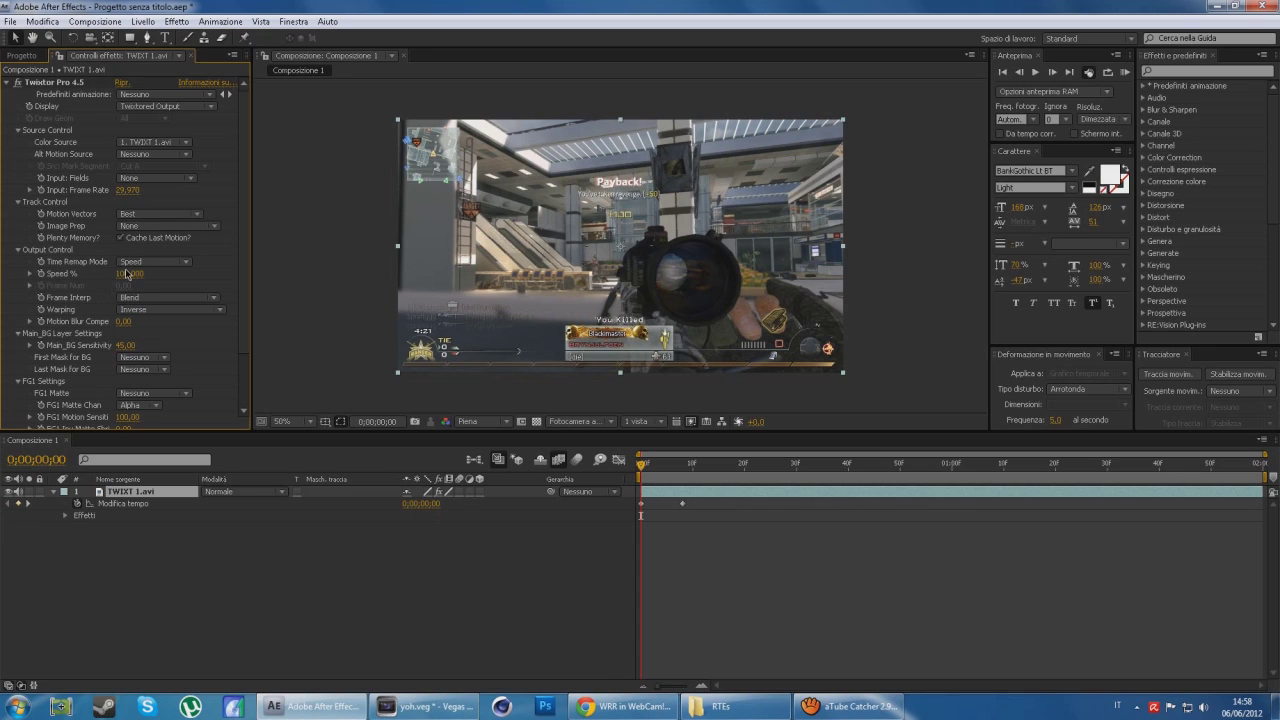
{"action": "type", "text": "1,000"}
{"action": "key", "text": "Return"}
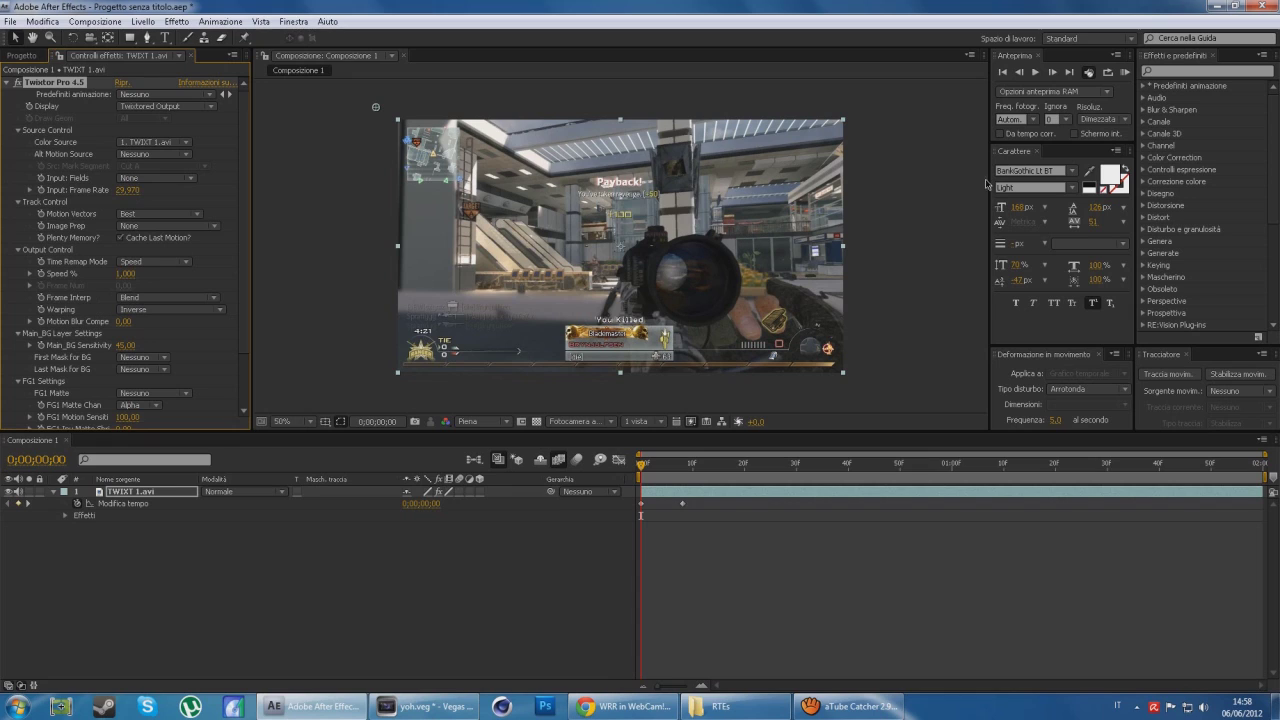
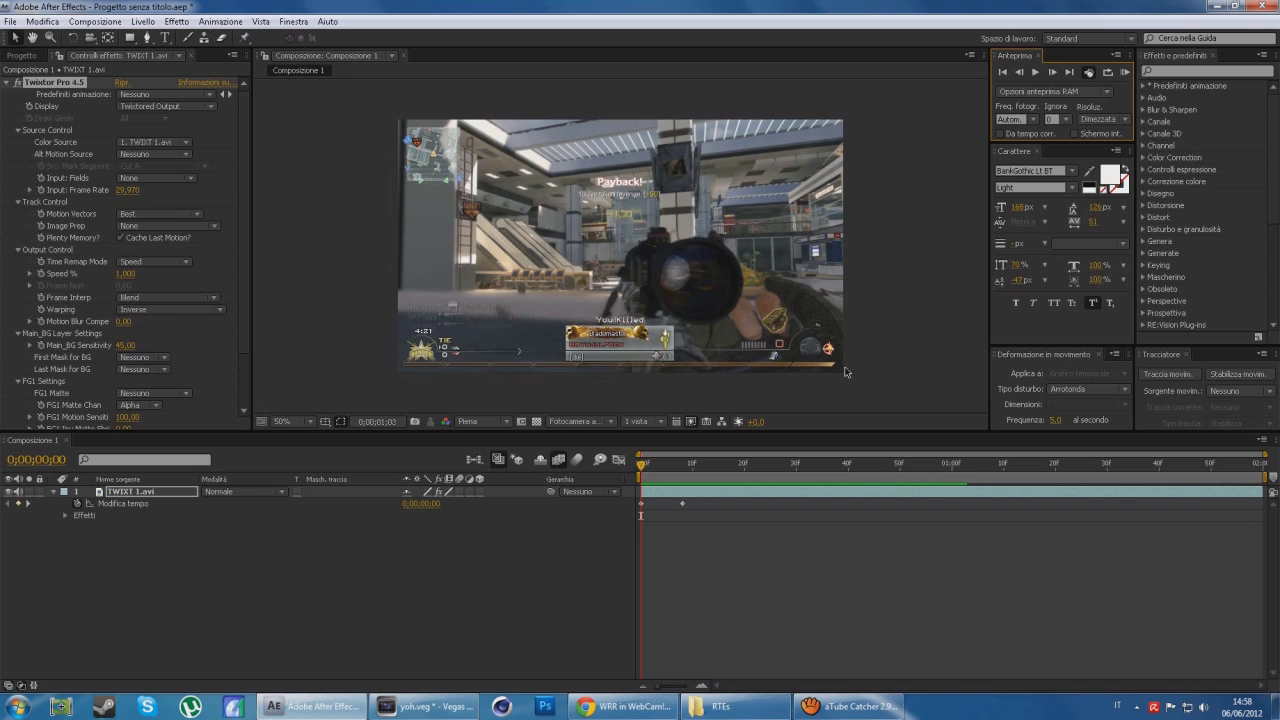
Return to After Effects from aTube Catcher, move to the clip's last frame and open the Effect menu
{"action": "left_click", "coordinate": [850, 706]}
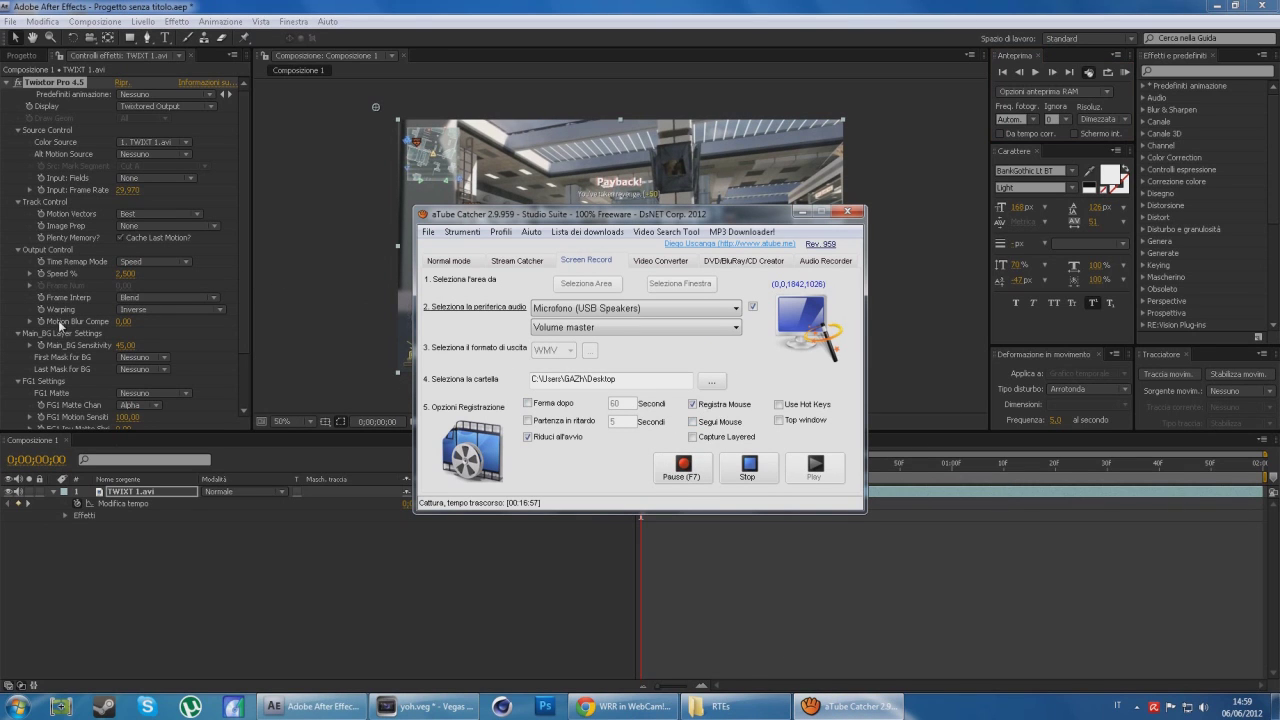
{"action": "left_click", "coordinate": [55, 272]}
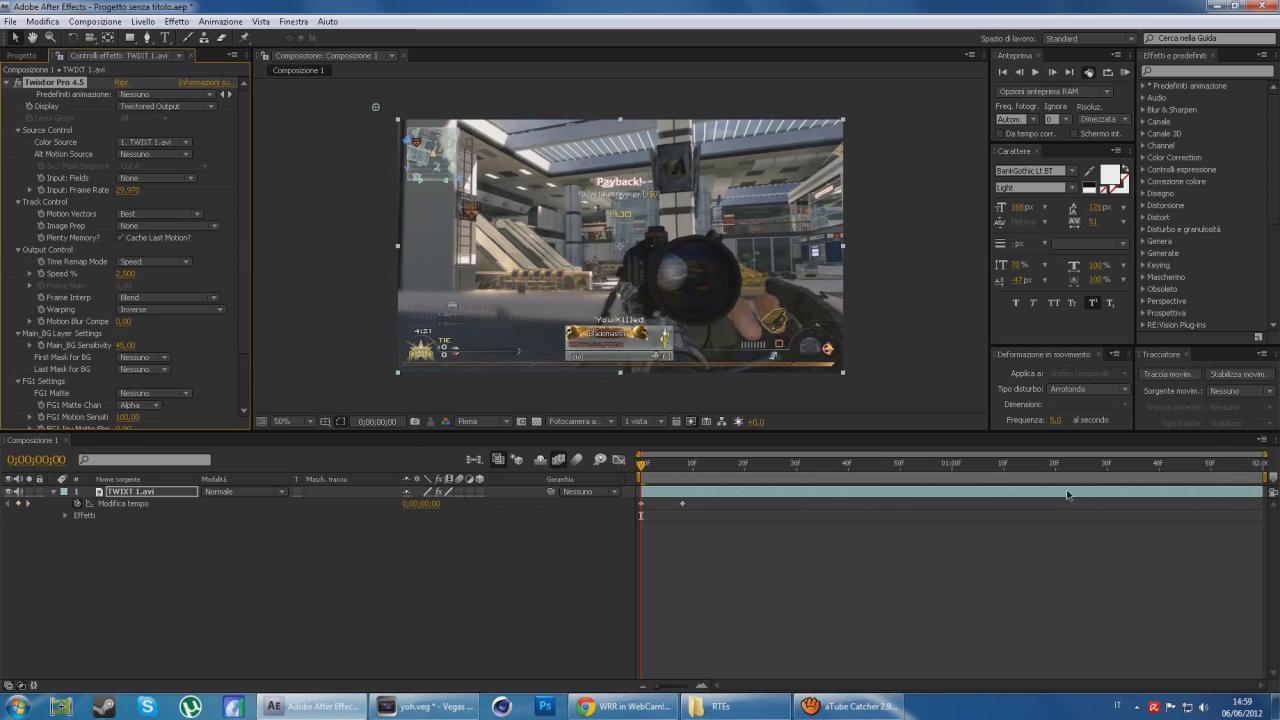
{"action": "left_click_drag", "start_coordinate": [1051, 463], "coordinate": [1265, 463]}
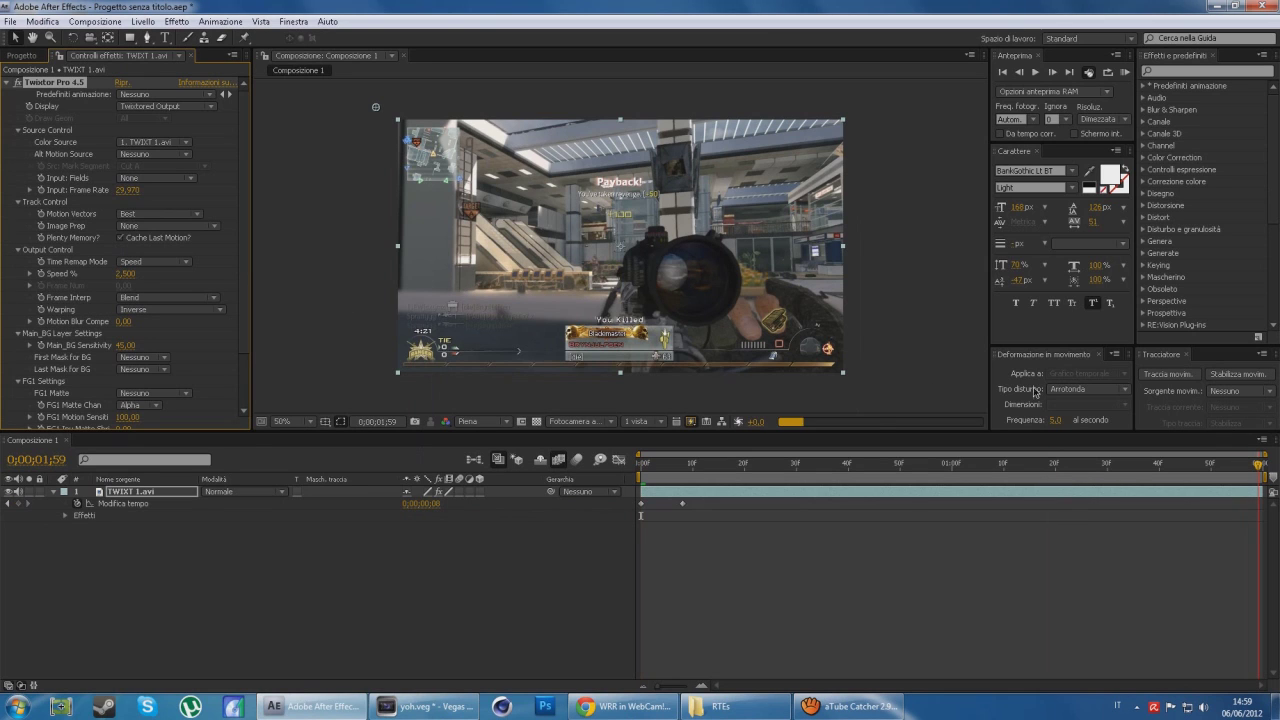
{"action": "left_click", "coordinate": [177, 21]}
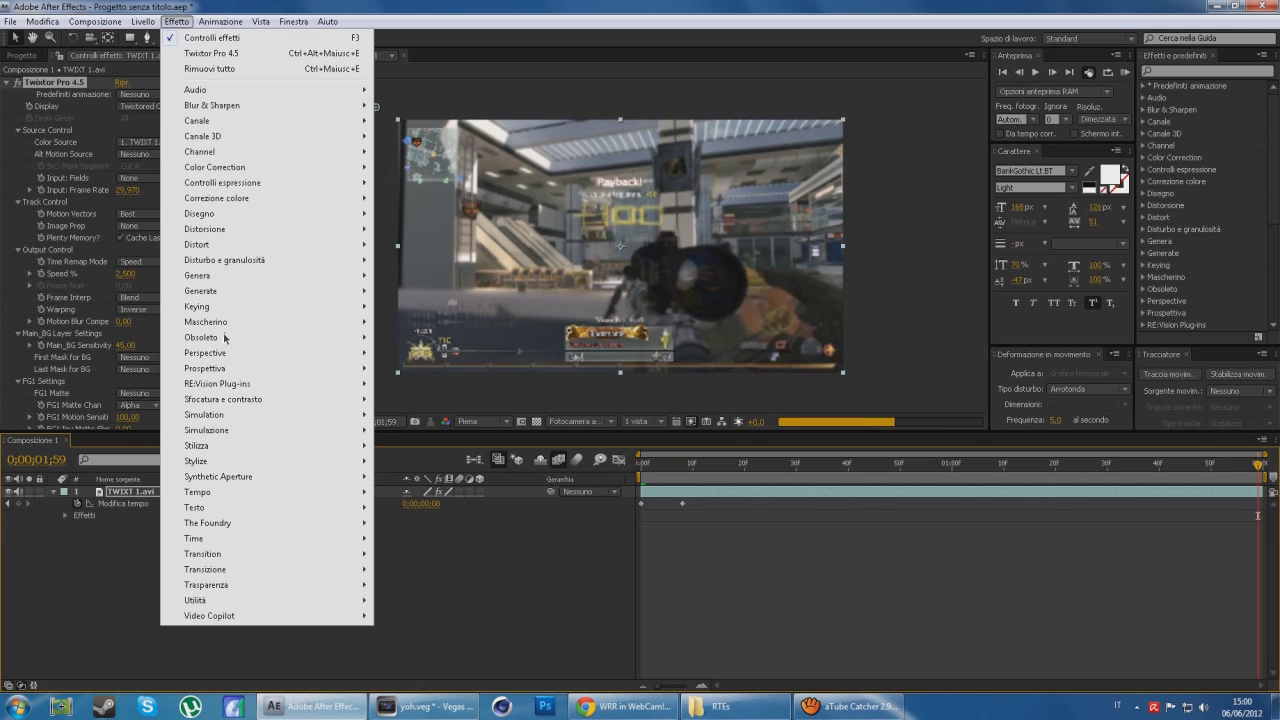
Apply Video Copilot > Optical Flares to the TWIXT 1.avi layer
{"action": "mouse_move", "coordinate": [294, 617]}
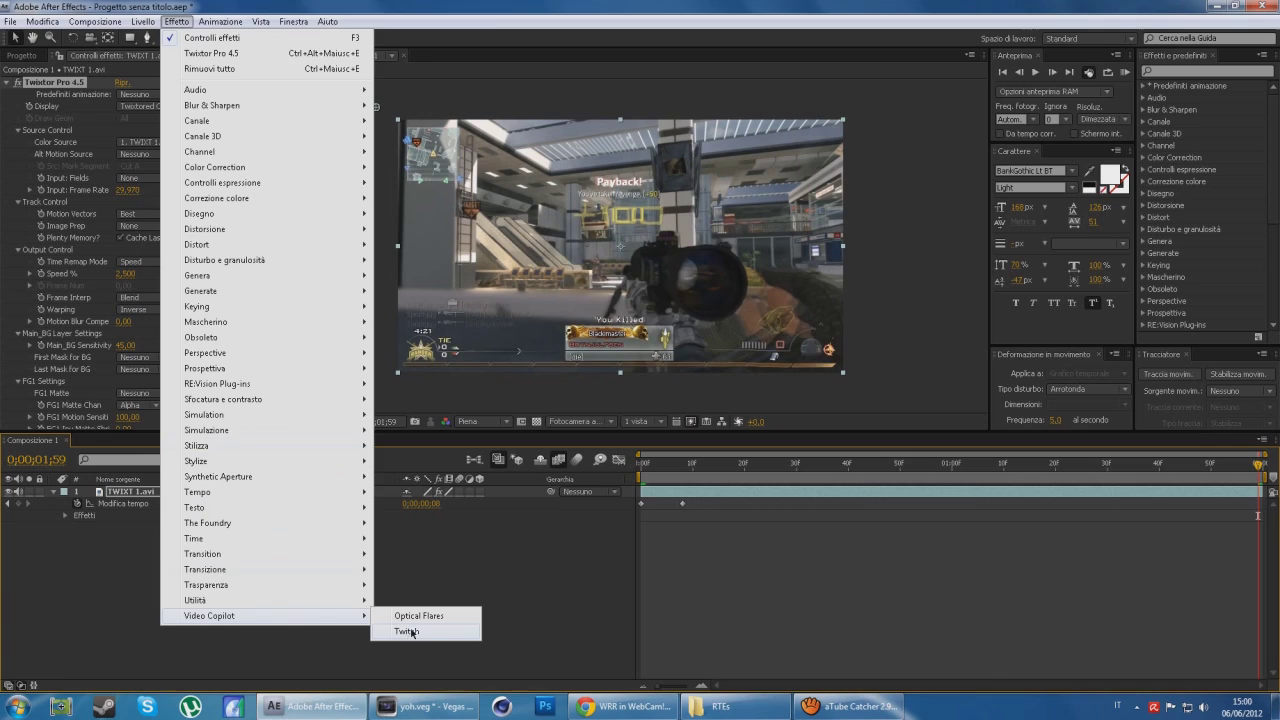
{"action": "left_click", "coordinate": [418, 618]}
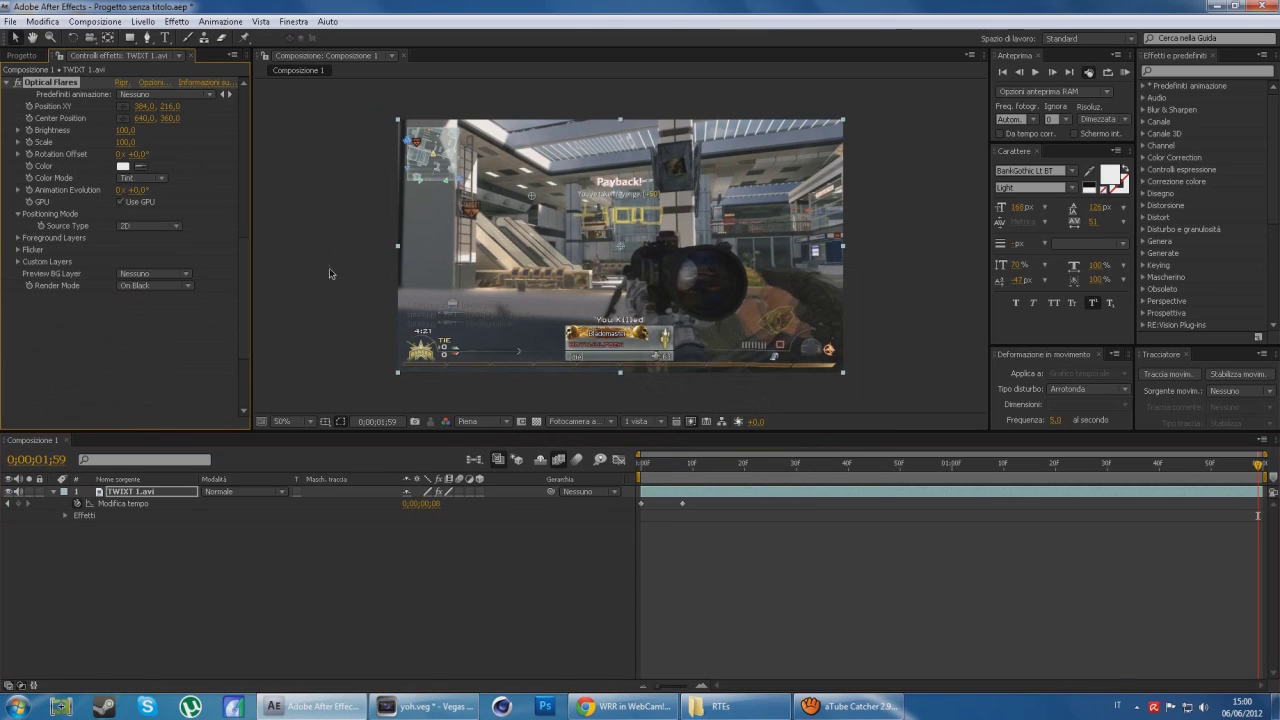
Set the Optical Flares Render Mode to Over Original and load a saved custom flare preset
{"action": "left_click", "coordinate": [151, 288]}
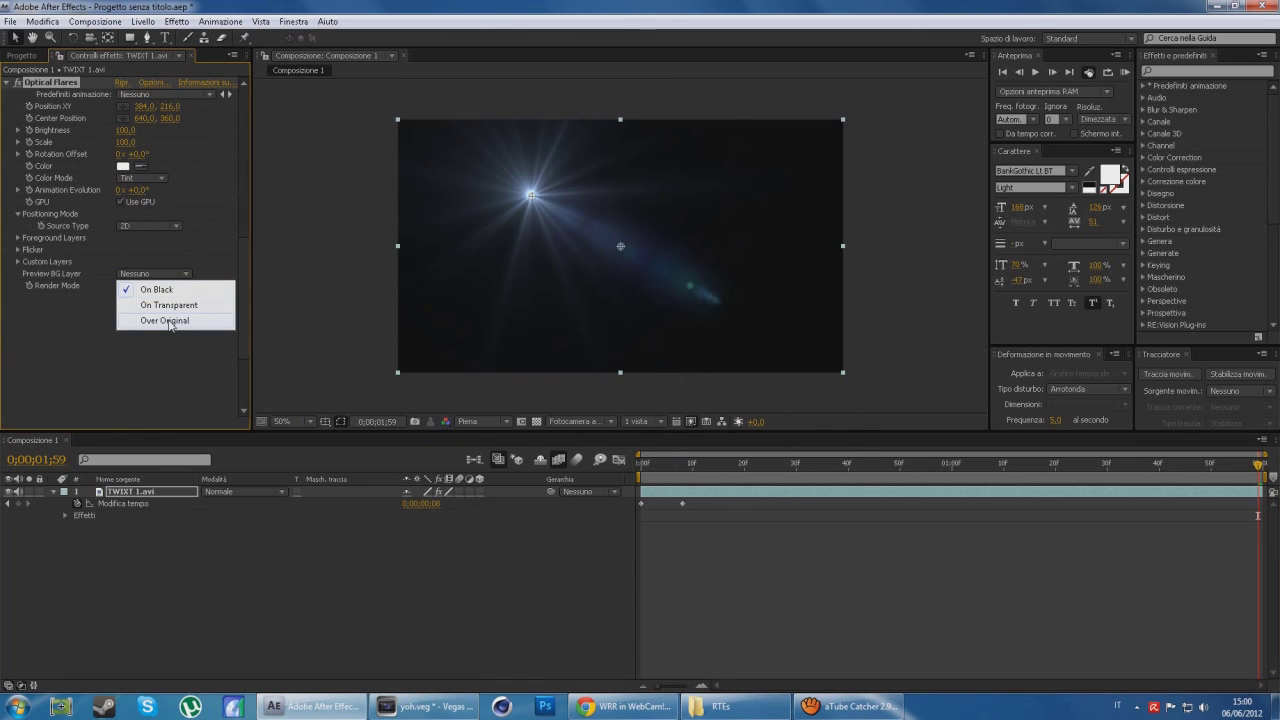
{"action": "left_click", "coordinate": [166, 321]}
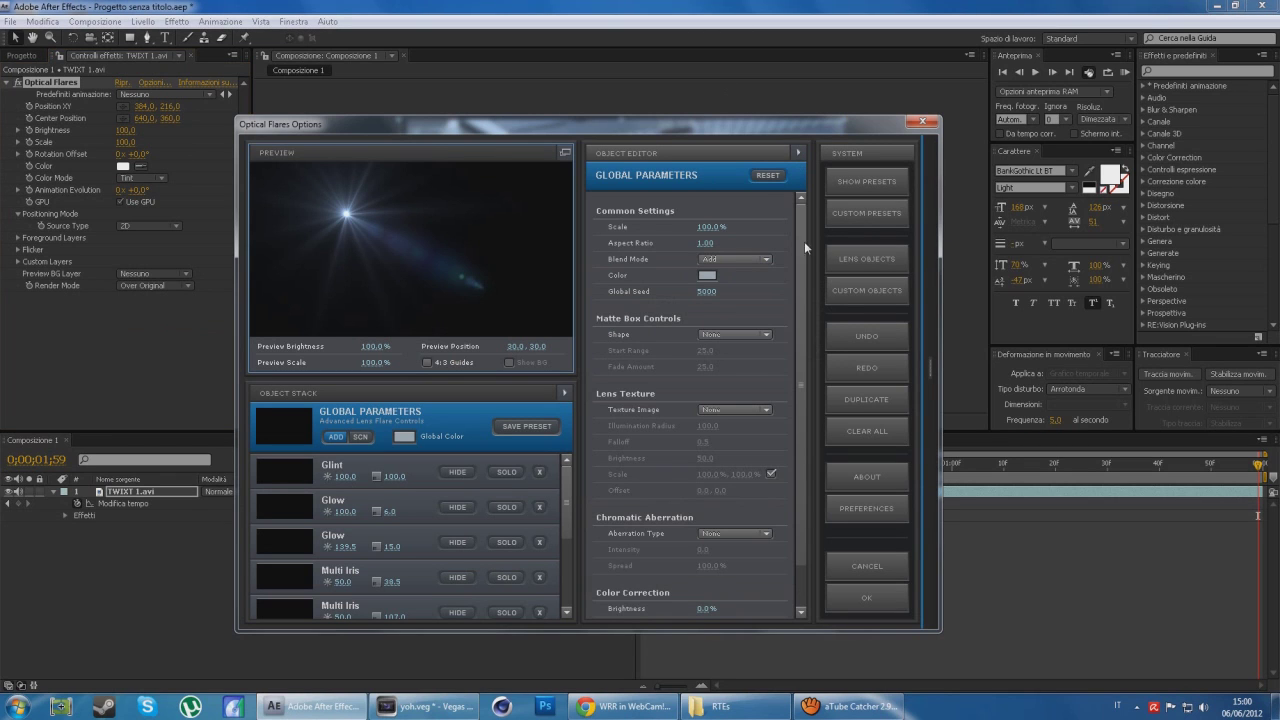
{"action": "left_click", "coordinate": [903, 214]}
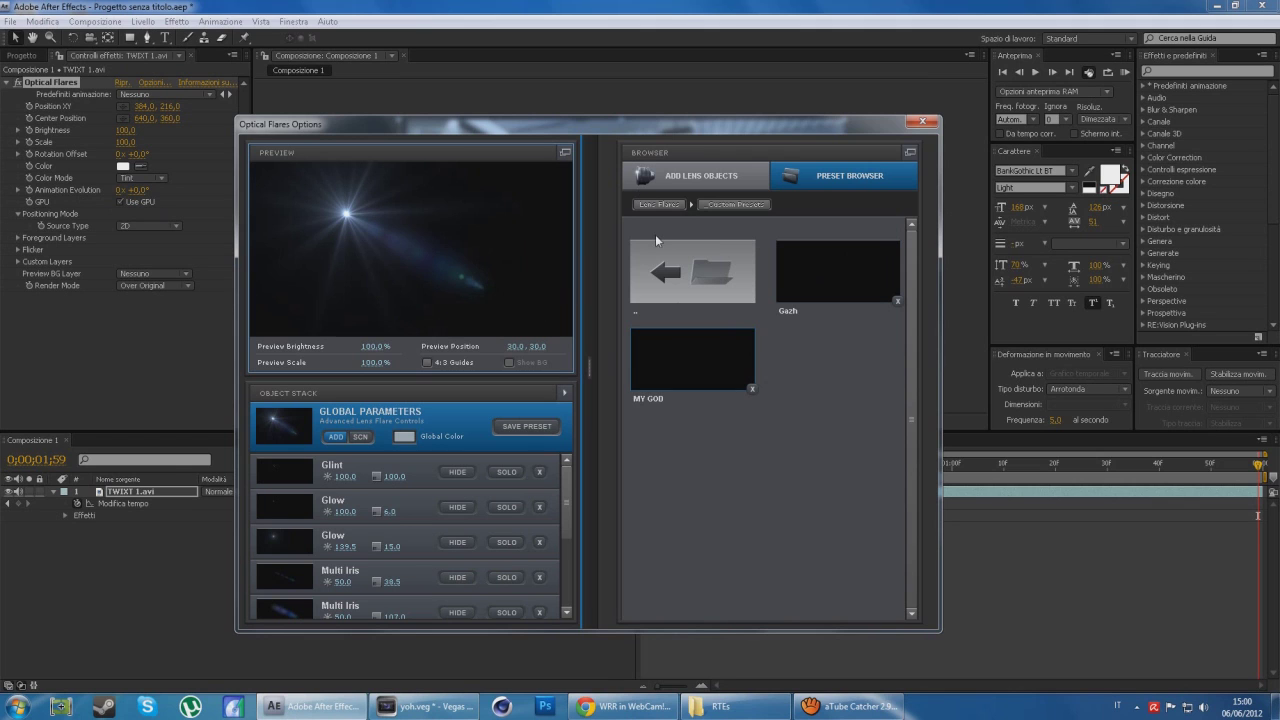
{"action": "double_click", "coordinate": [690, 355]}
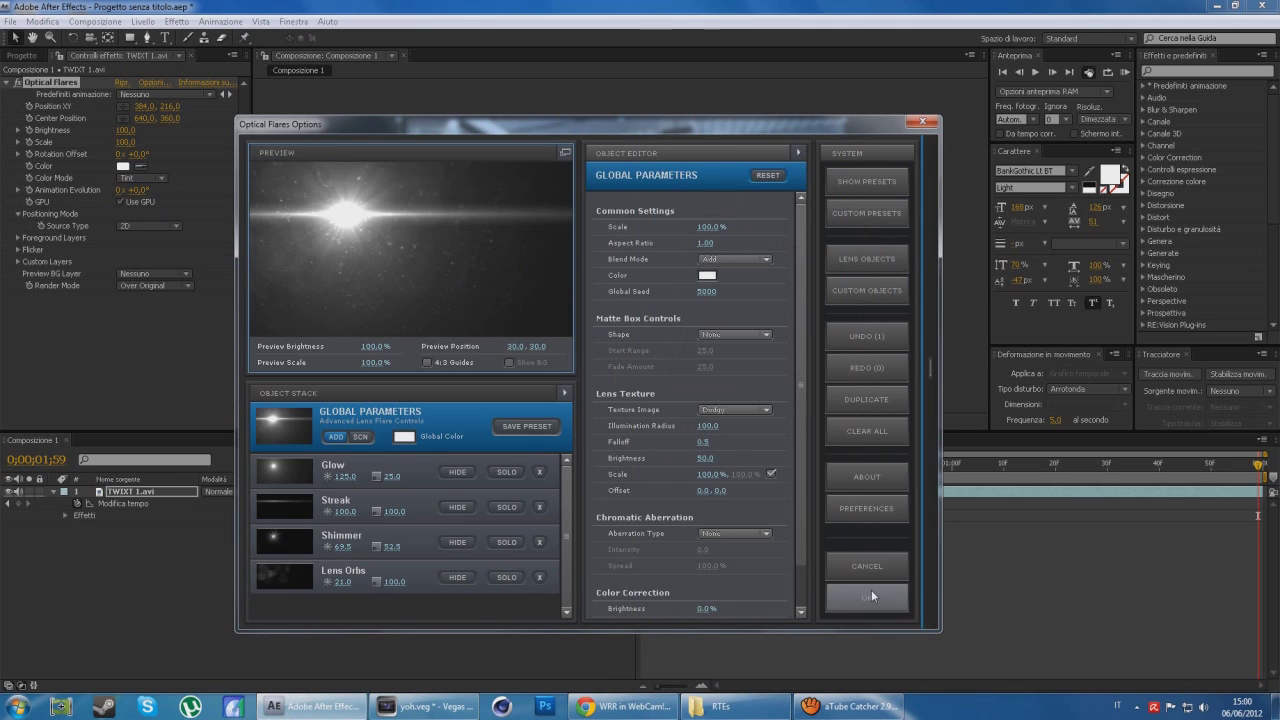
{"action": "left_click", "coordinate": [871, 590]}
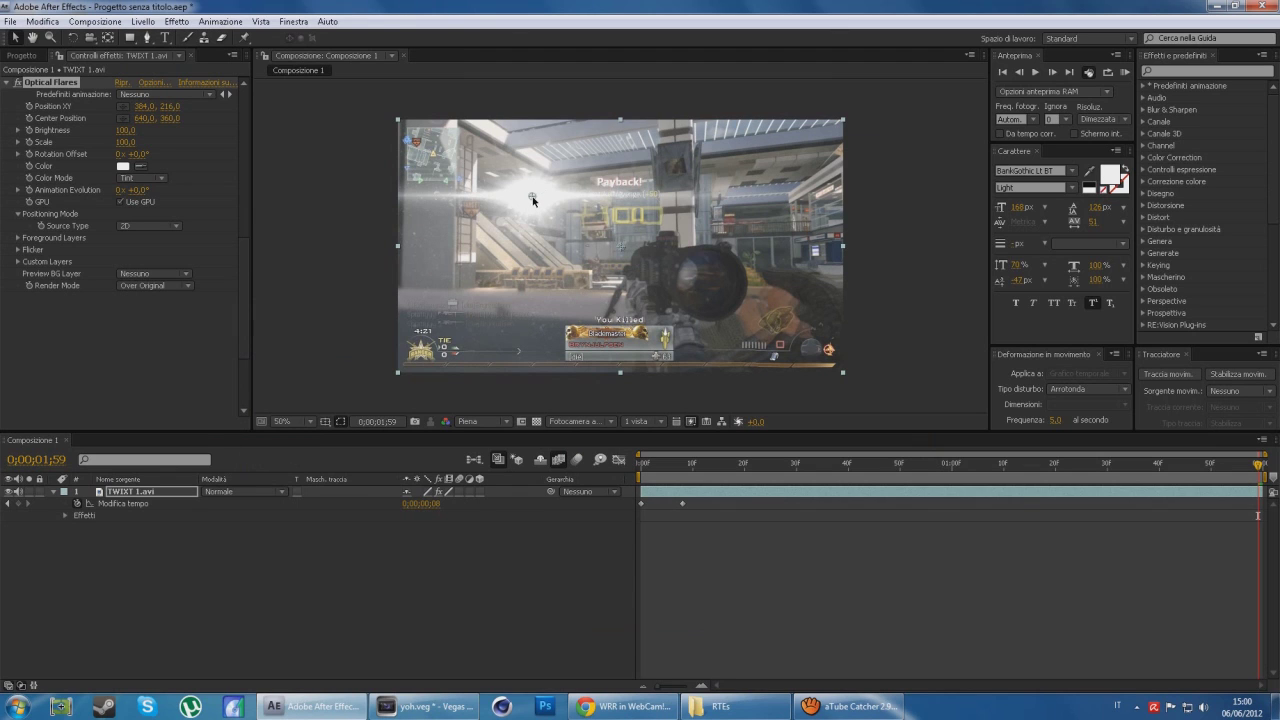
Position the flare at the top-centre edge and keyframe Brightness 0 at 0;00;00;00
{"action": "left_click", "coordinate": [621, 125]}
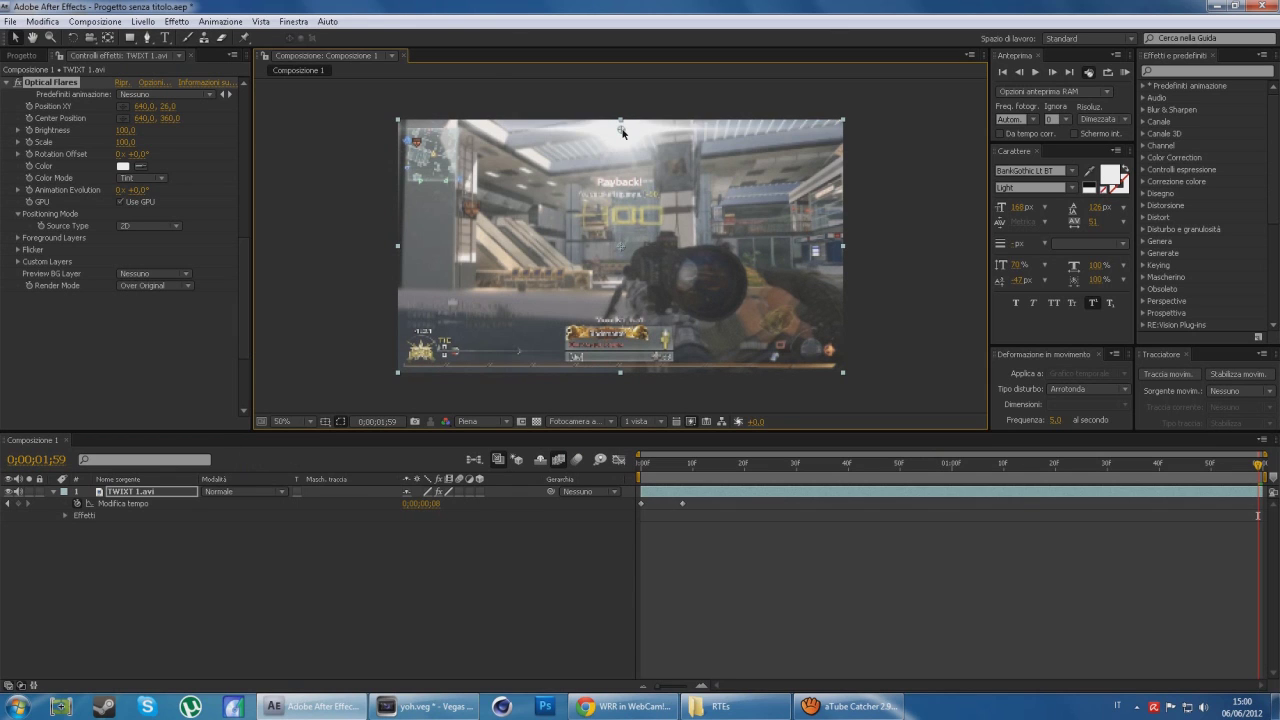
{"action": "left_click_drag", "start_coordinate": [621, 130], "coordinate": [622, 132]}
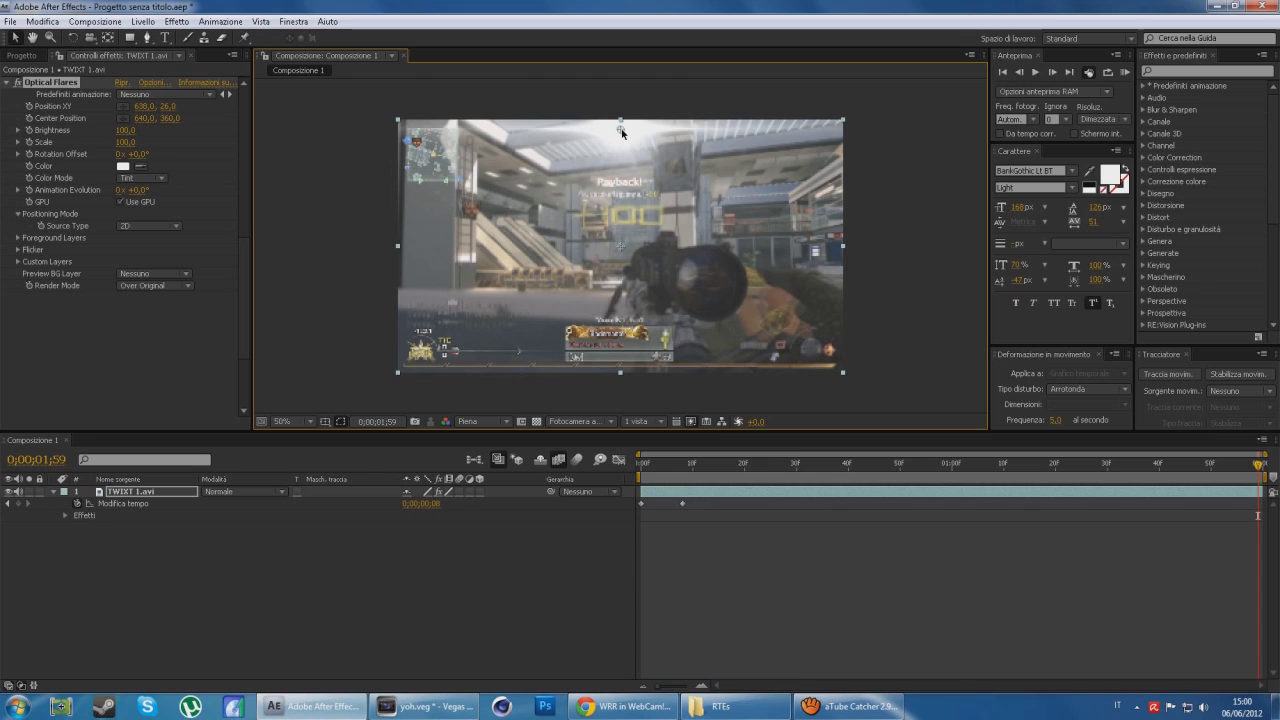
{"action": "left_click", "coordinate": [643, 467]}
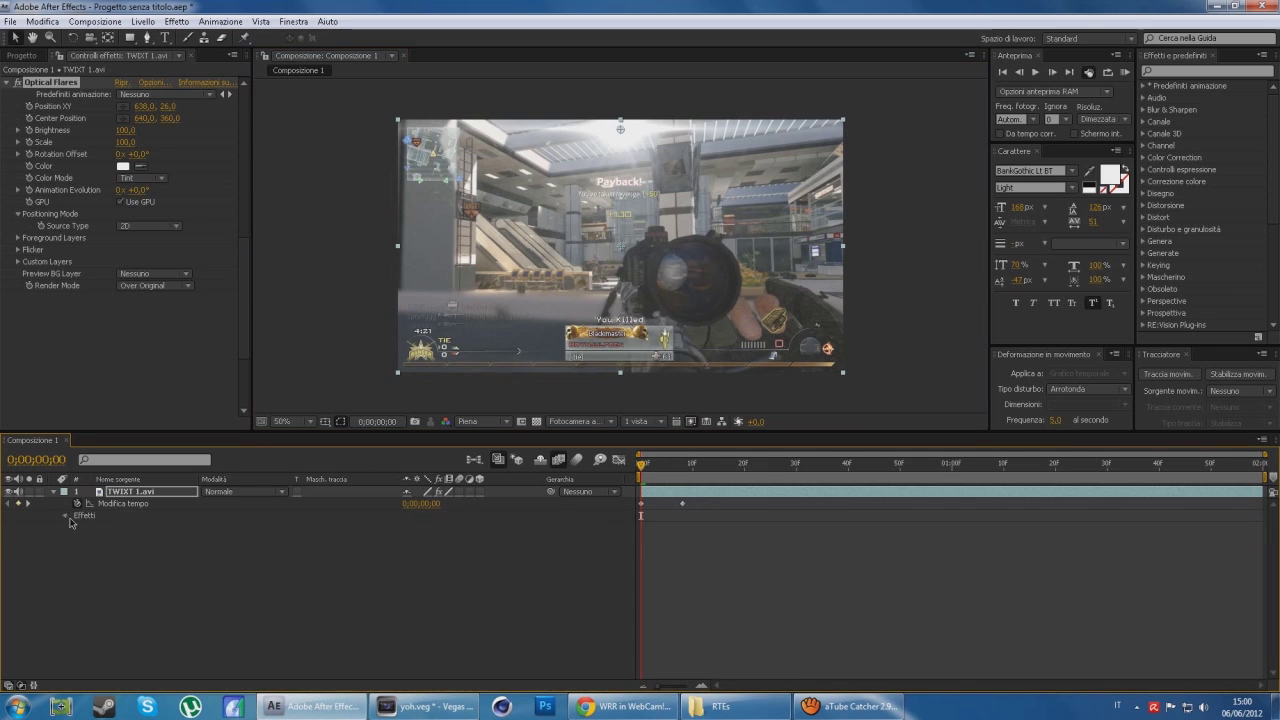
{"action": "left_click", "coordinate": [67, 517]}
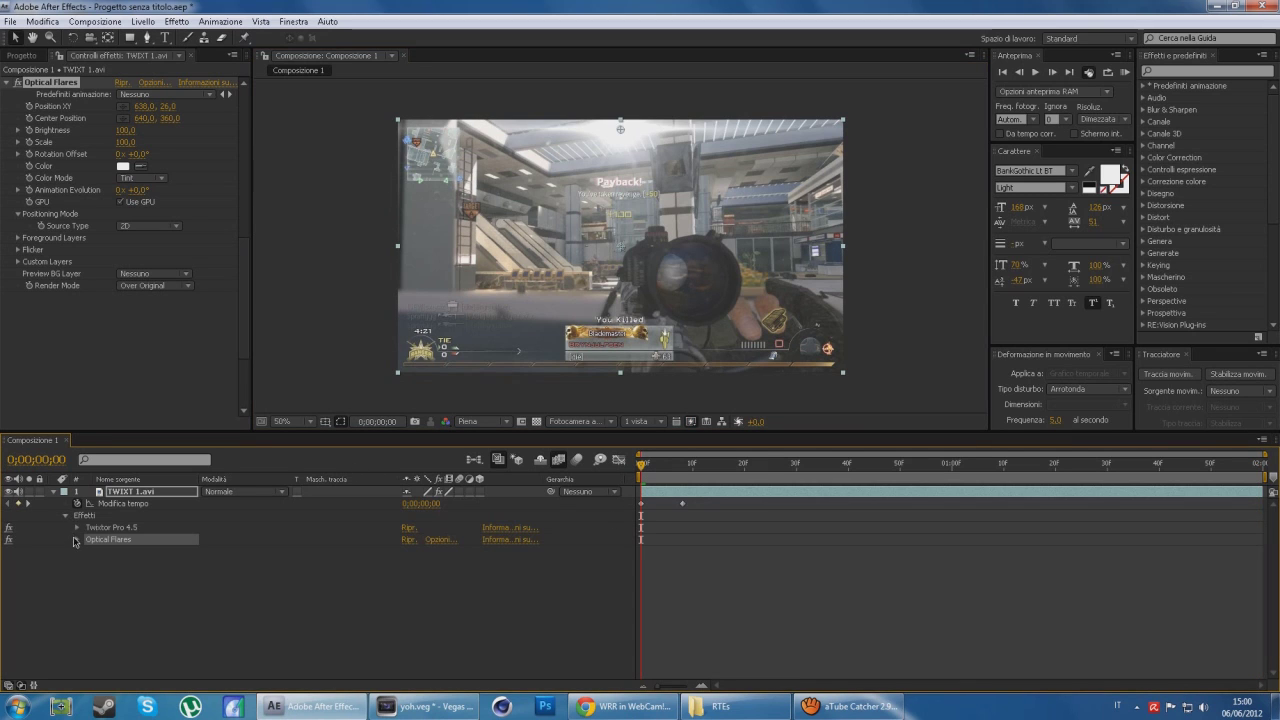
{"action": "left_click", "coordinate": [77, 539]}
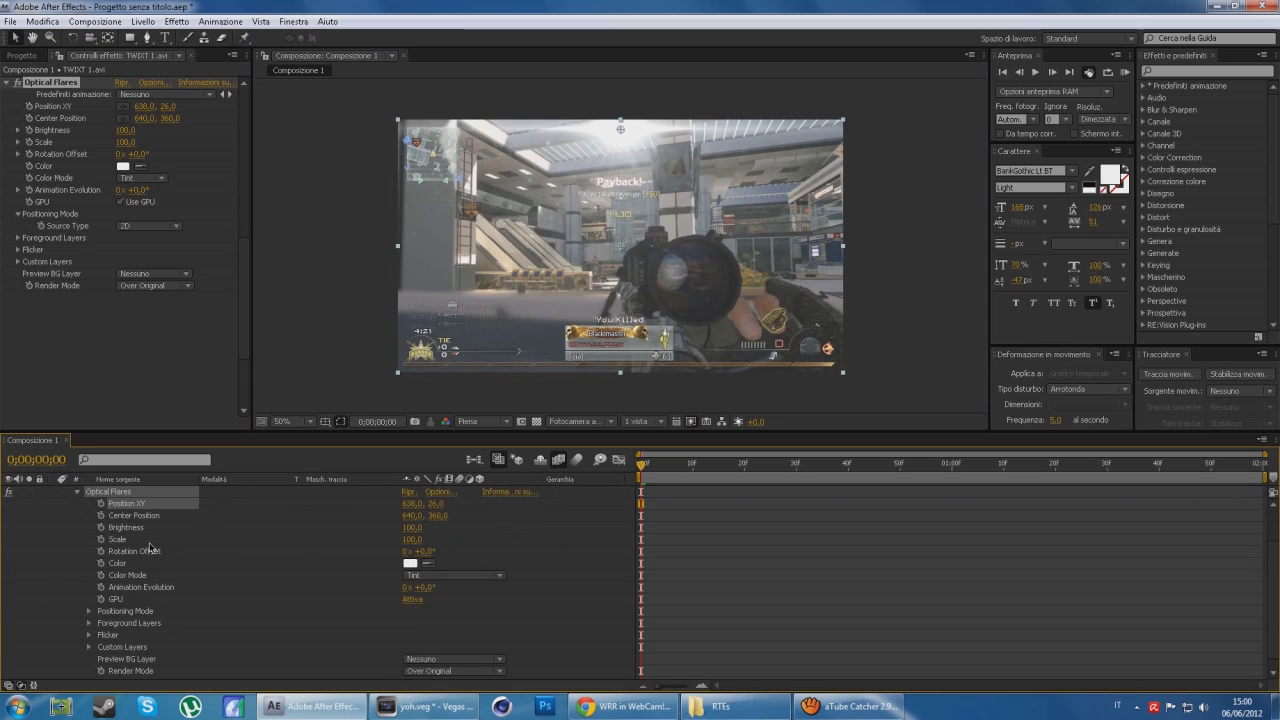
{"action": "left_click", "coordinate": [142, 530]}
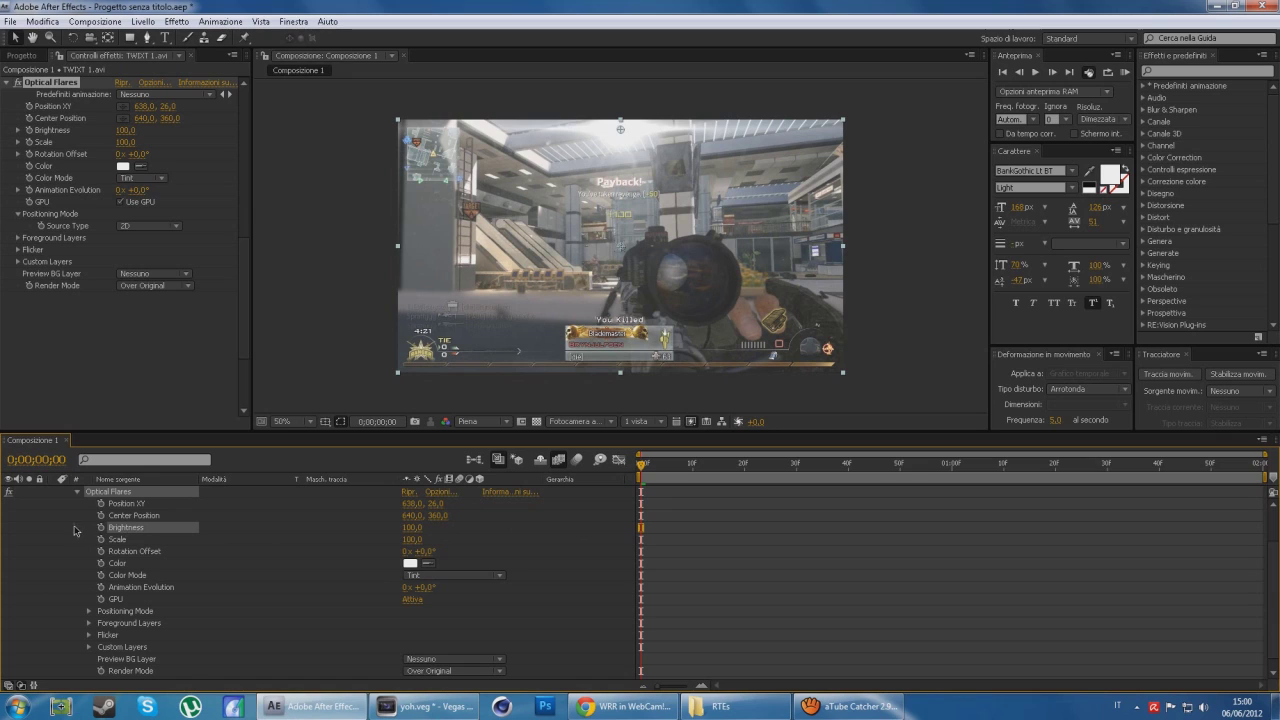
{"action": "left_click_drag", "start_coordinate": [404, 532], "coordinate": [47, 520]}
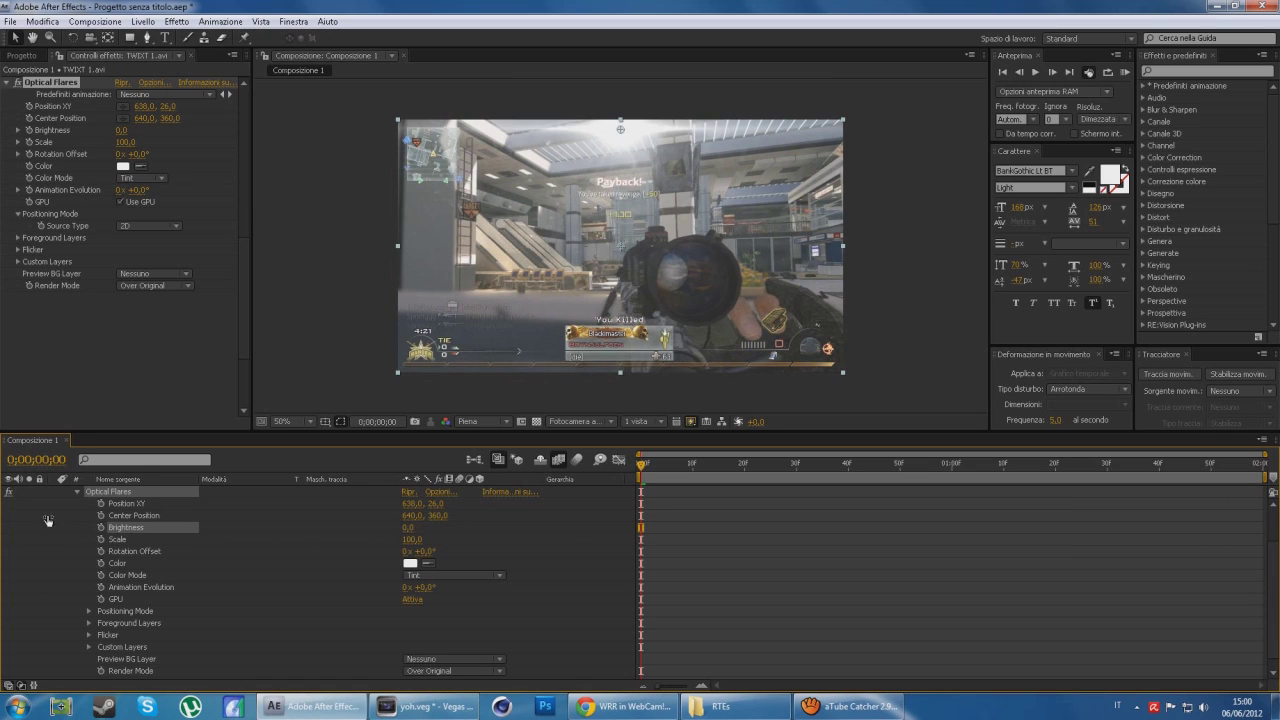
{"action": "left_click", "coordinate": [101, 528]}
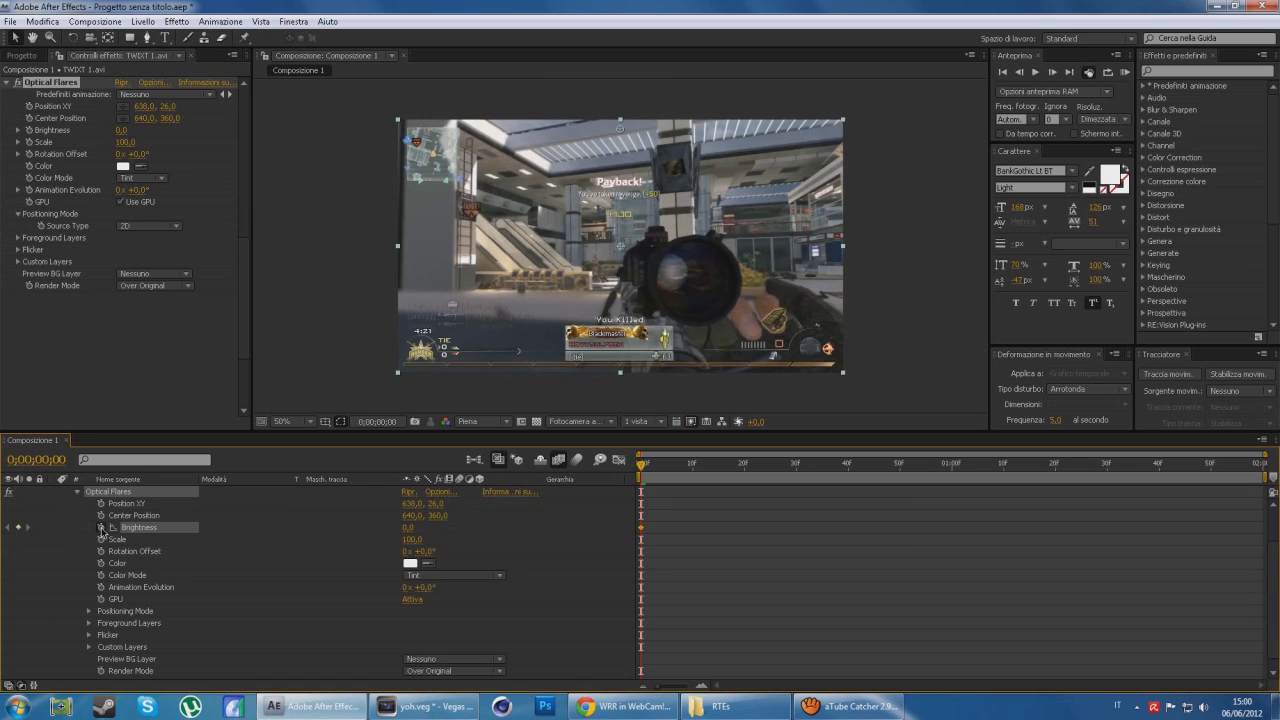
Keyframe flare Brightness at 150 on frame 30 and 60 at one second
{"action": "left_click", "coordinate": [797, 463]}
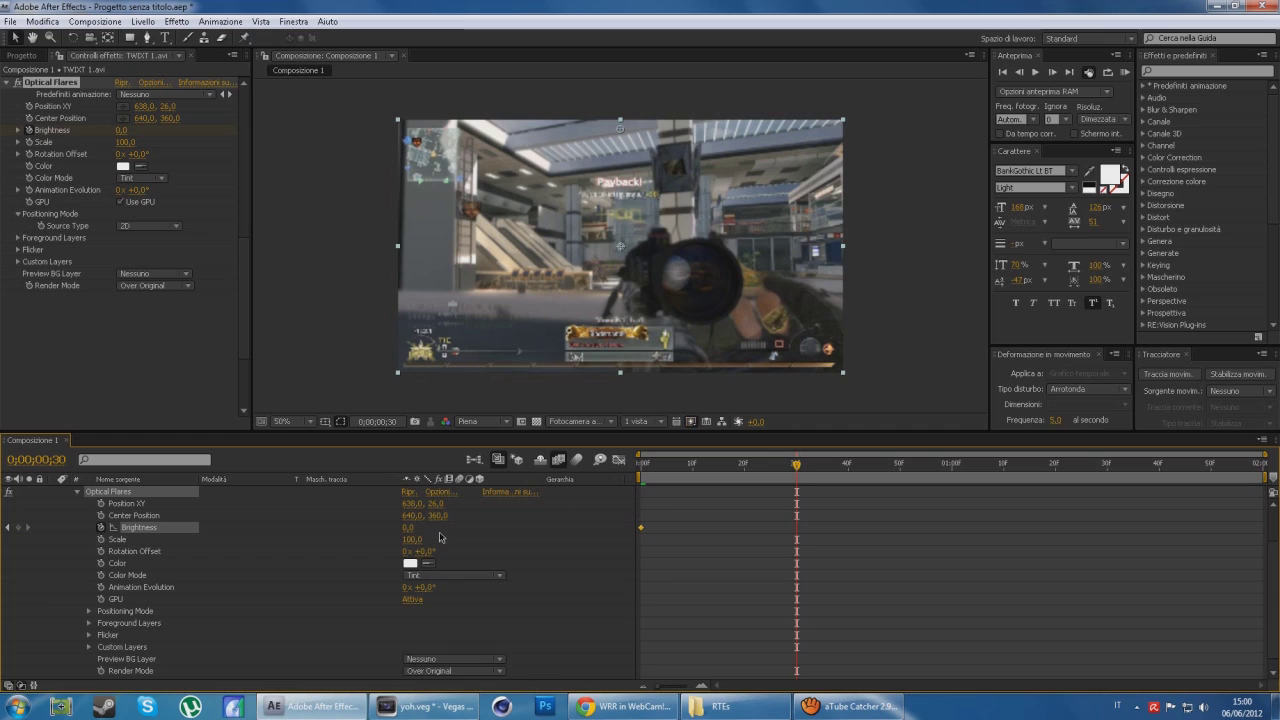
{"action": "left_click", "coordinate": [410, 528]}
{"action": "type", "text": "150"}
{"action": "key", "text": "Return"}
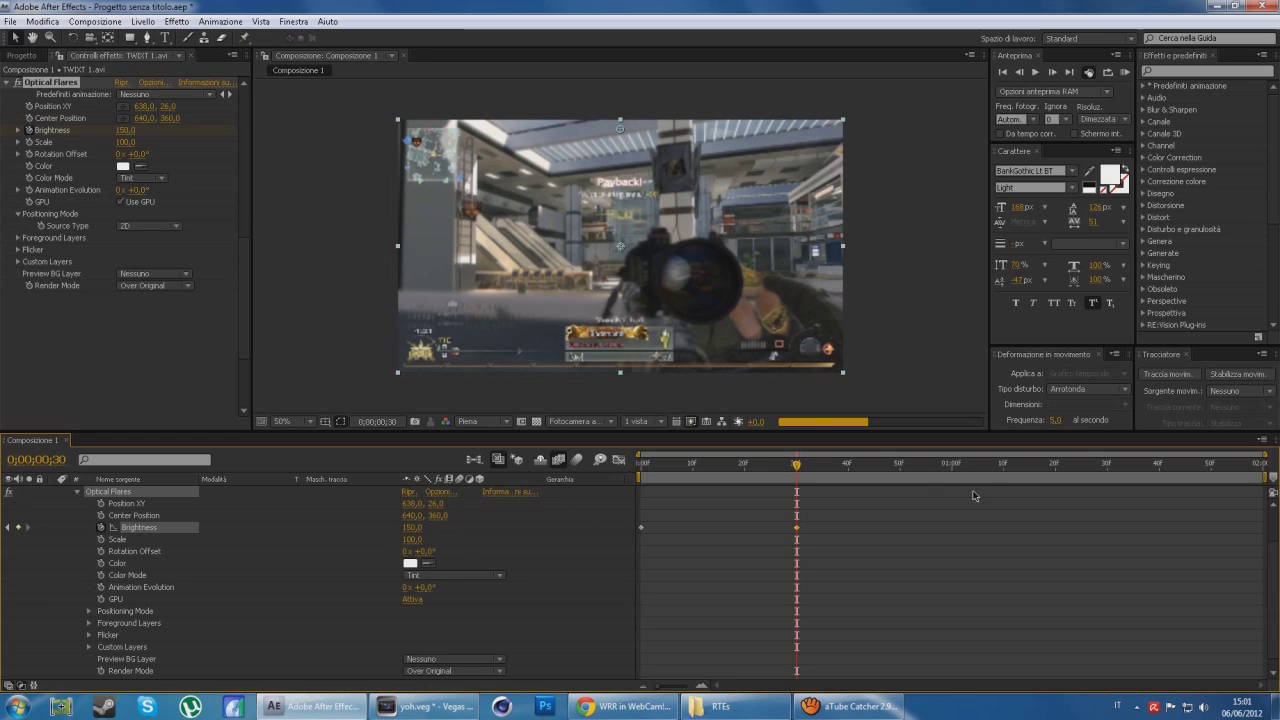
{"action": "left_click", "coordinate": [951, 474]}
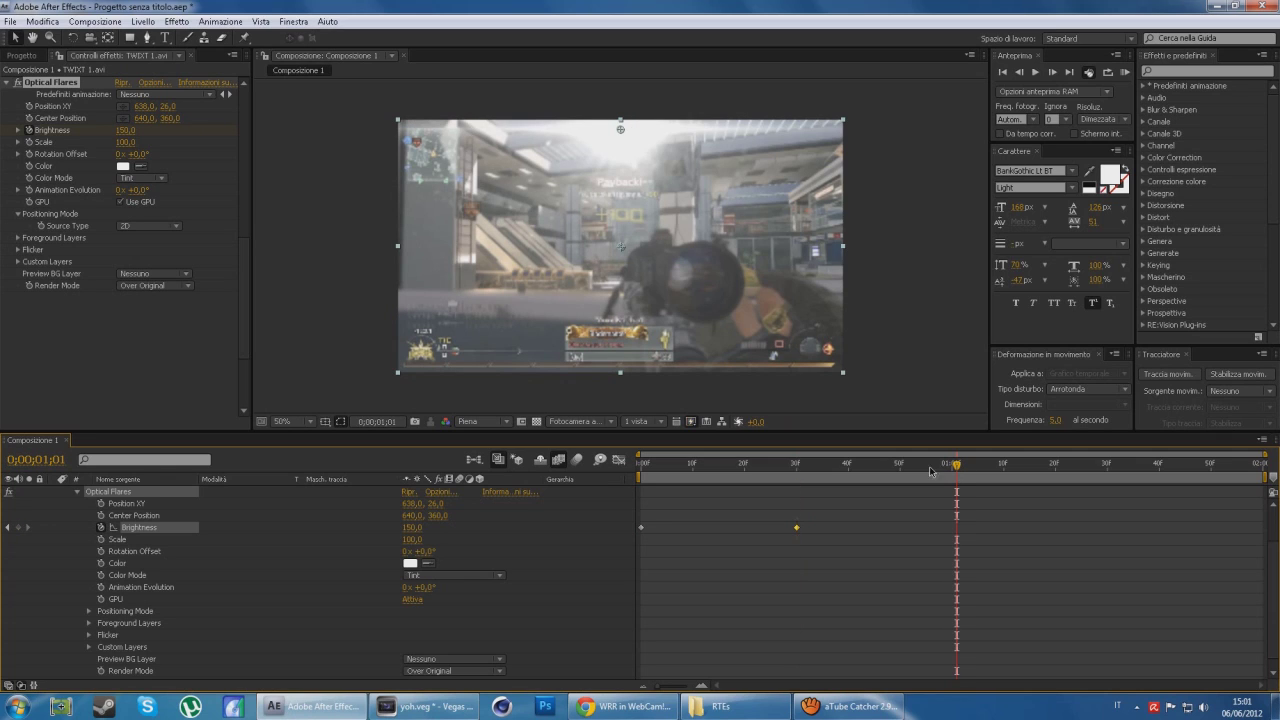
{"action": "left_click", "coordinate": [951, 466]}
{"action": "left_click", "coordinate": [412, 527]}
{"action": "type", "text": "60"}
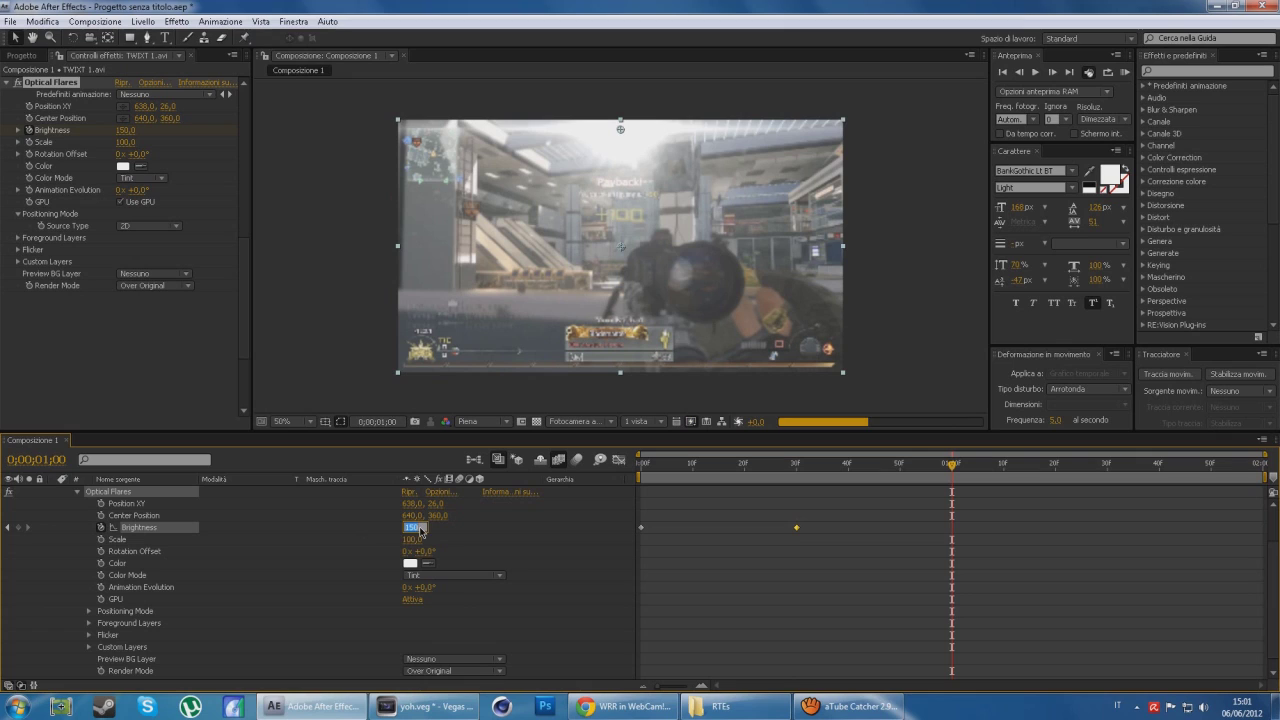
{"action": "key", "text": "Return"}
Keyframe Brightness 200 at 1;30 and 70 at the last frame, previewing at quarter resolution, then collapse Optical Flares
{"action": "left_click", "coordinate": [1108, 468]}
{"action": "left_click", "coordinate": [413, 527]}
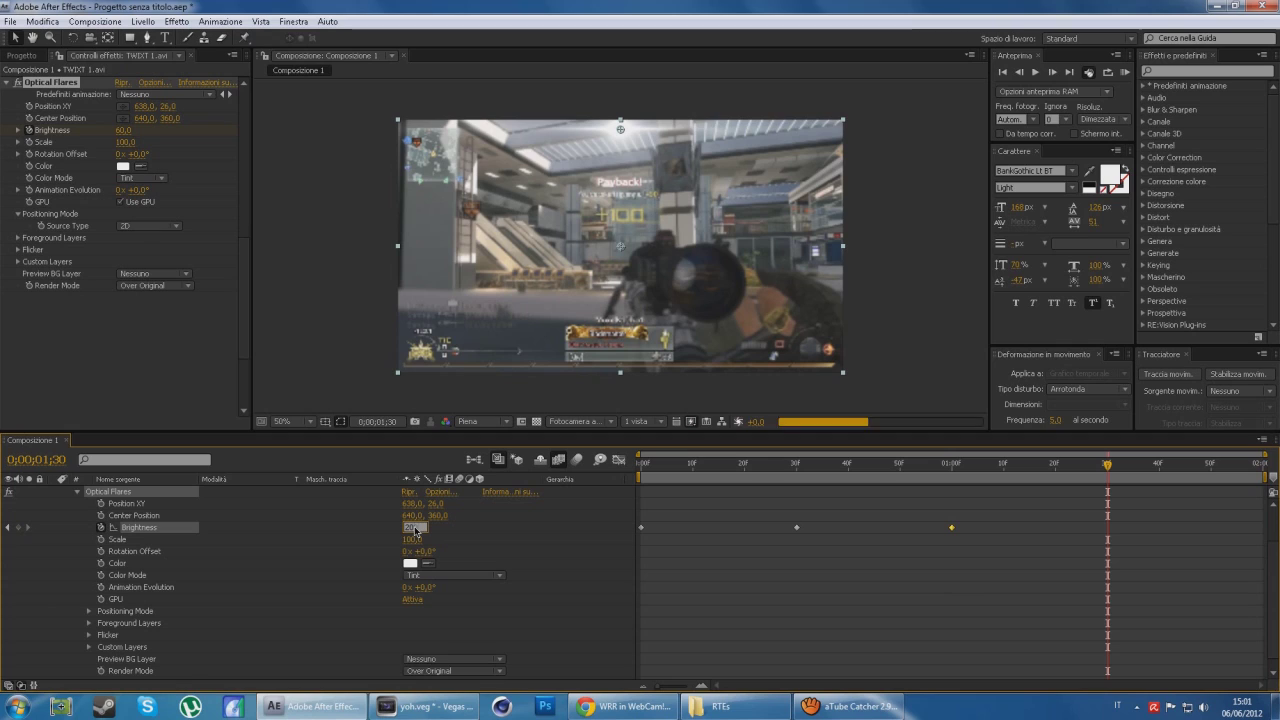
{"action": "type", "text": "200"}
{"action": "key", "text": "Return"}
{"action": "left_click", "coordinate": [485, 421]}
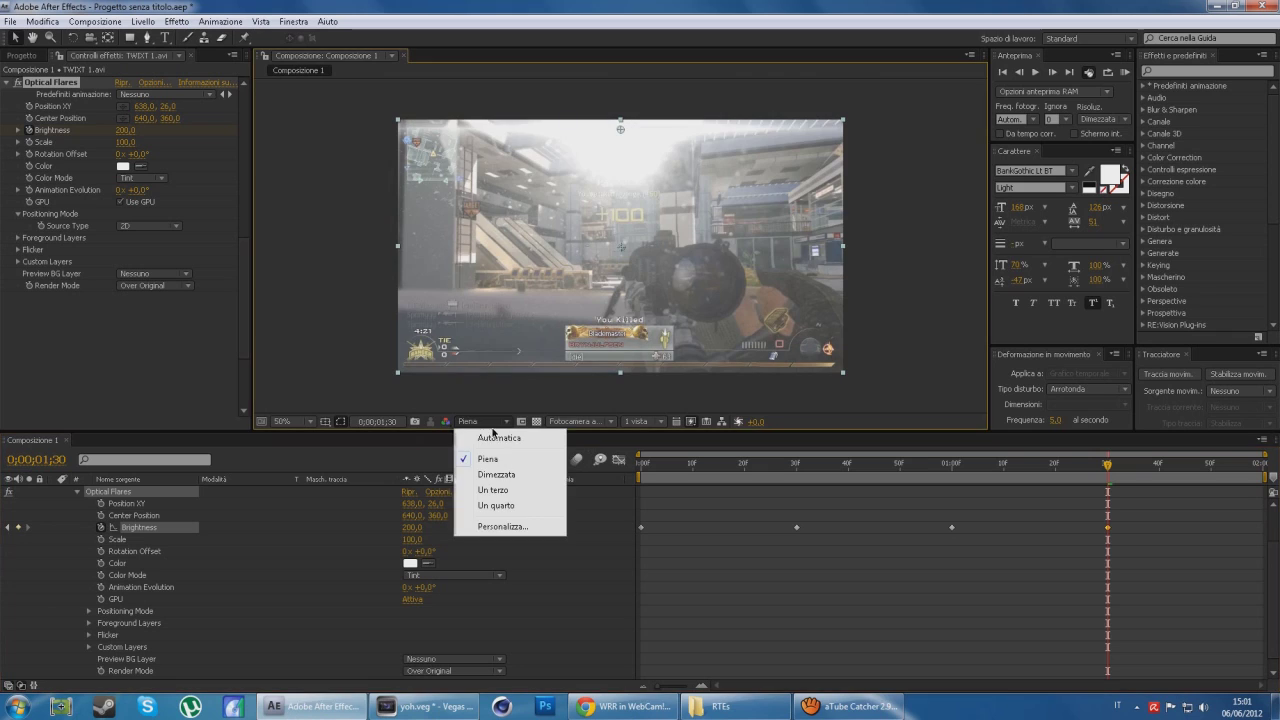
{"action": "left_click", "coordinate": [495, 505]}
{"action": "left_click_drag", "start_coordinate": [1160, 470], "coordinate": [1262, 466]}
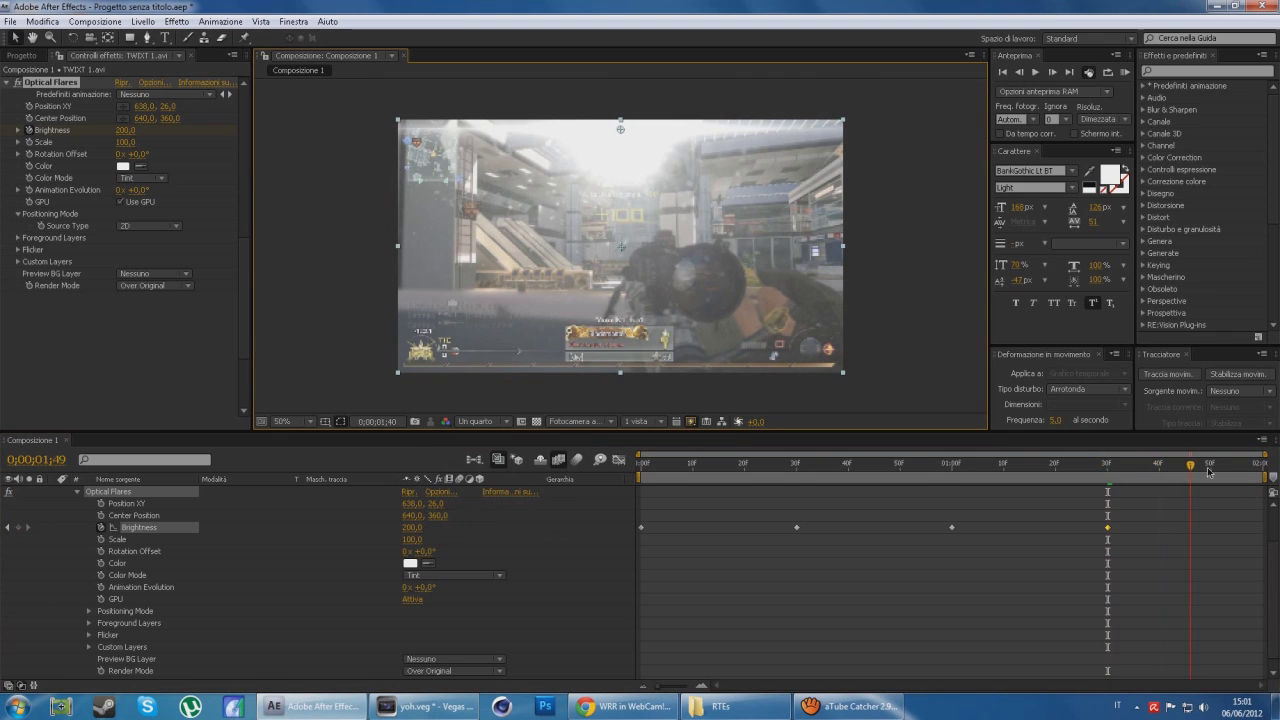
{"action": "left_click", "coordinate": [414, 527]}
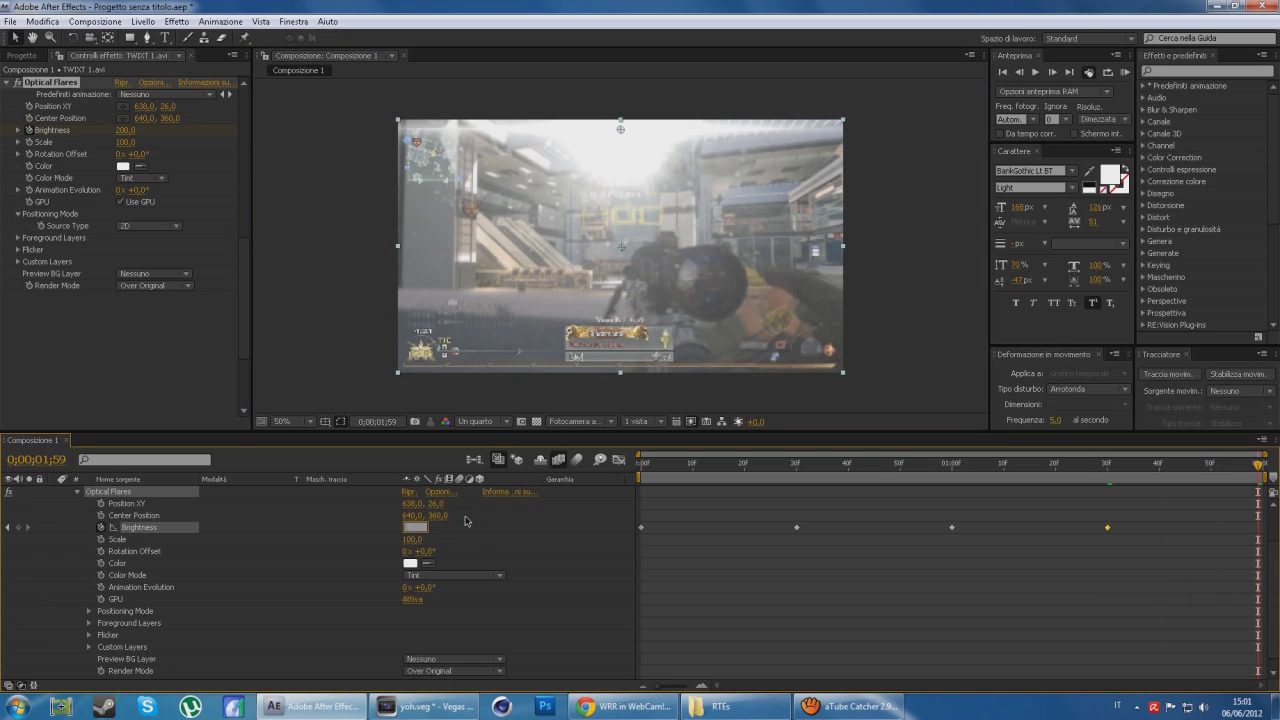
{"action": "type", "text": "70"}
{"action": "key", "text": "Return"}
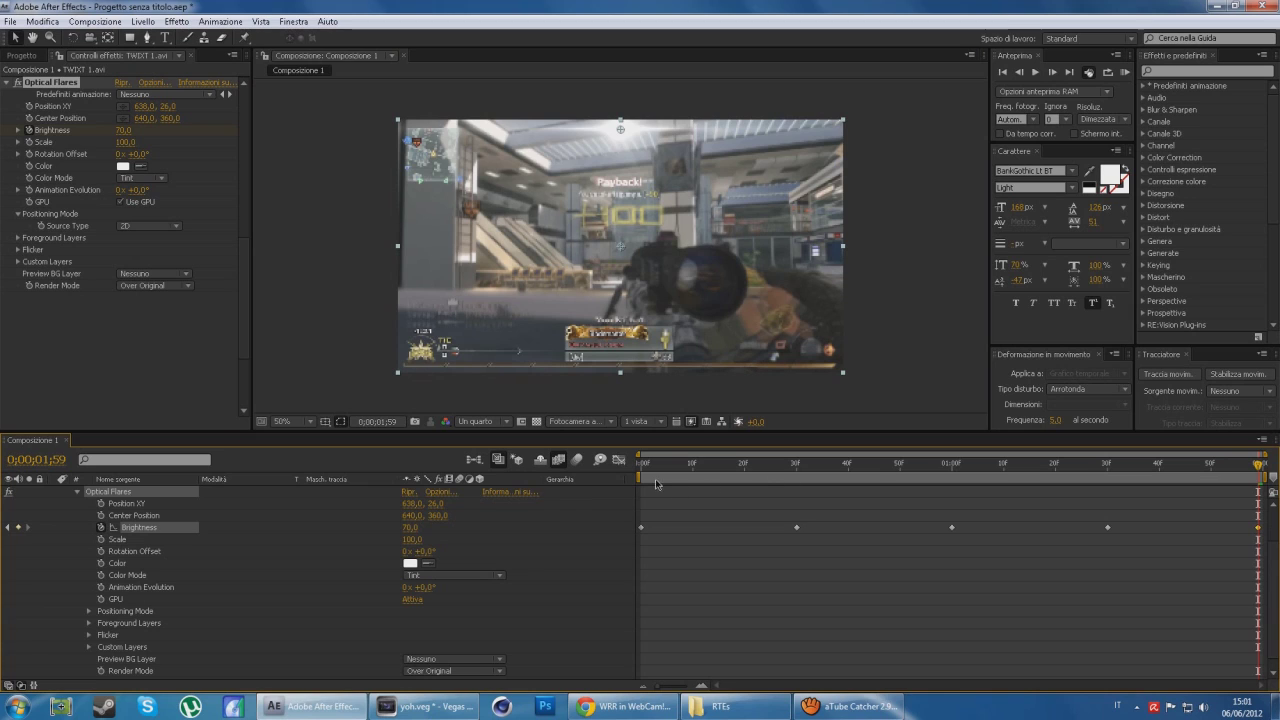
{"action": "left_click", "coordinate": [79, 492]}
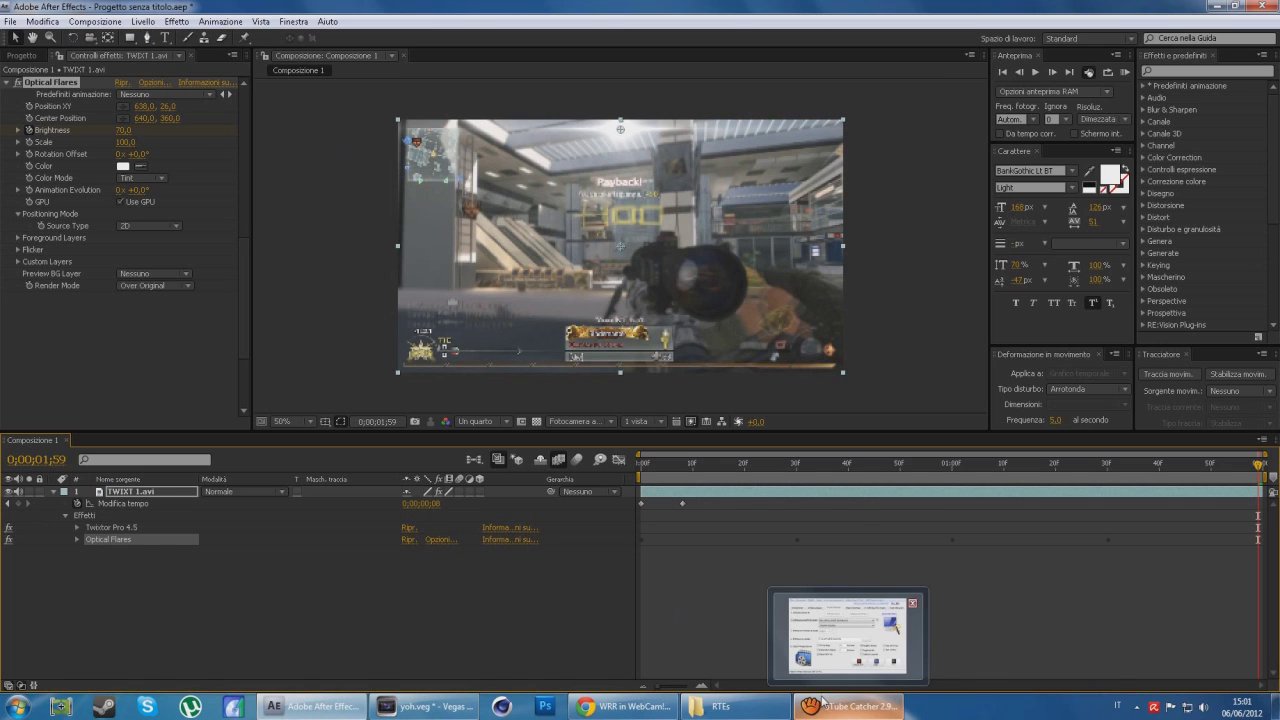
Bring Vegas Pro forward and check the event properties of the short track 5 clip
{"action": "left_click", "coordinate": [822, 701]}
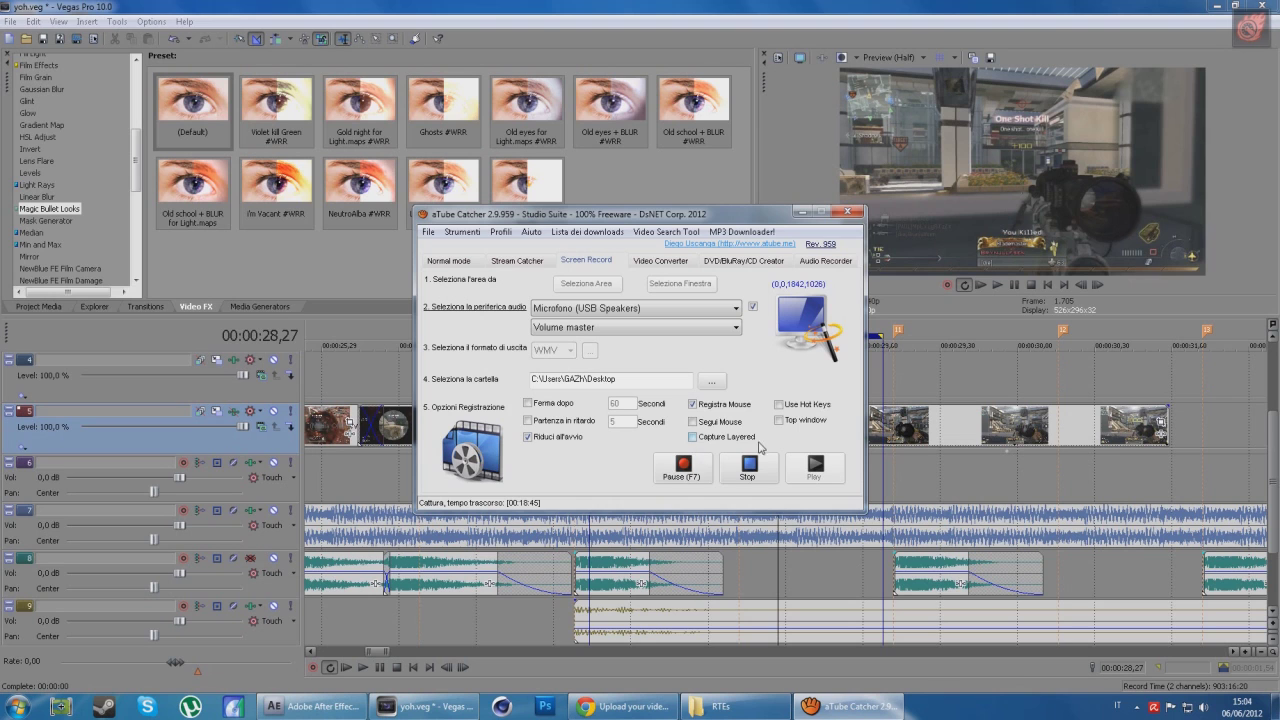
{"action": "left_click", "coordinate": [1013, 667]}
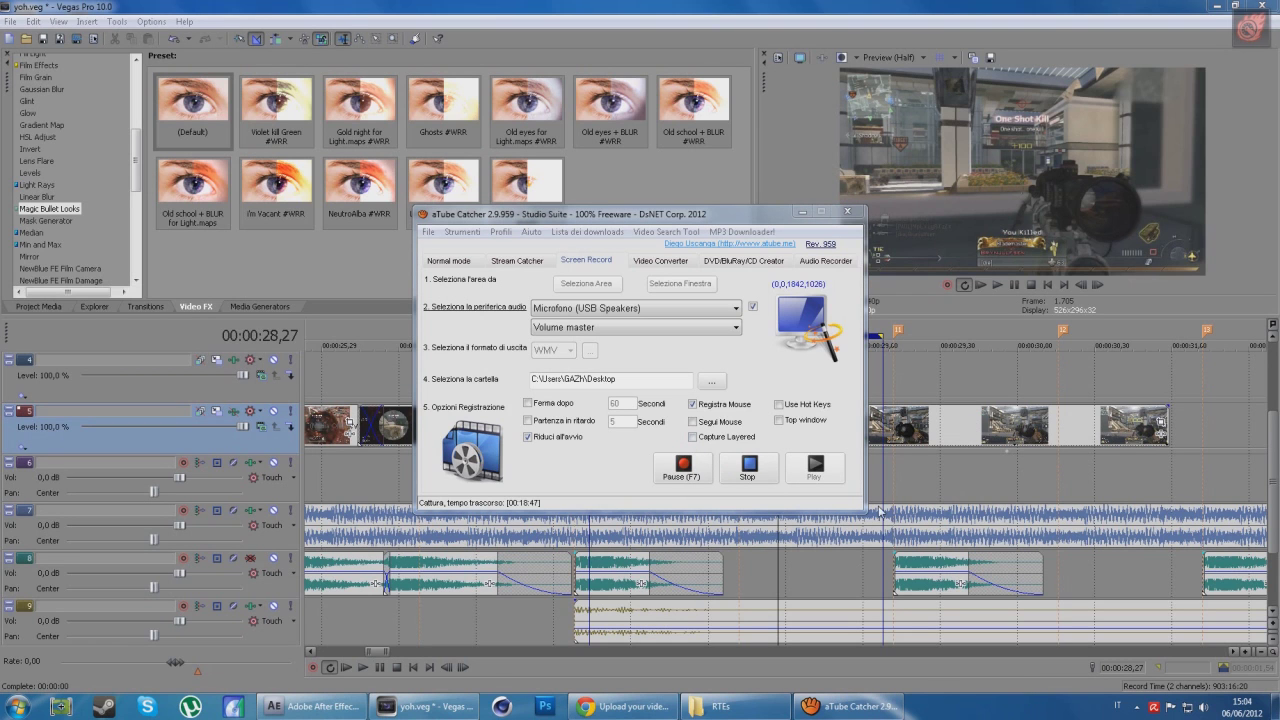
{"action": "left_click", "coordinate": [1274, 706]}
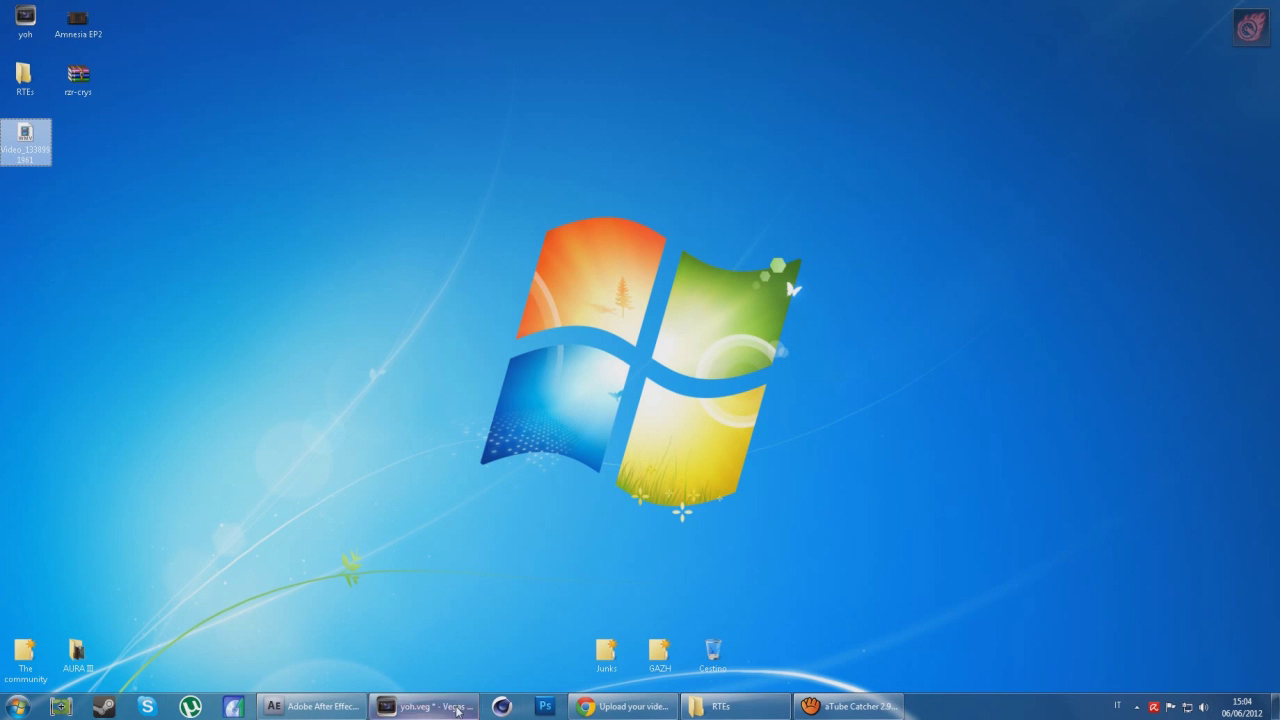
{"action": "left_click", "coordinate": [425, 706]}
{"action": "left_click_drag", "start_coordinate": [803, 428], "coordinate": [1080, 440]}
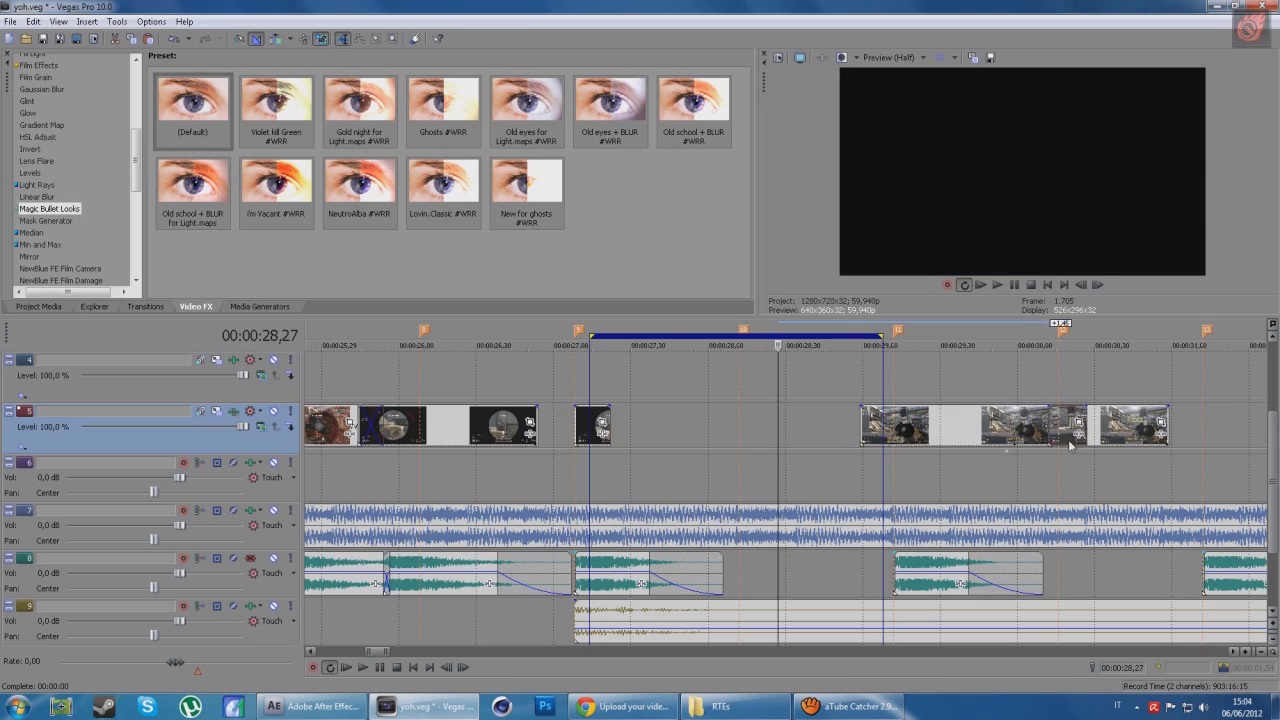
{"action": "right_click", "coordinate": [955, 436]}
{"action": "left_click", "coordinate": [1000, 420]}
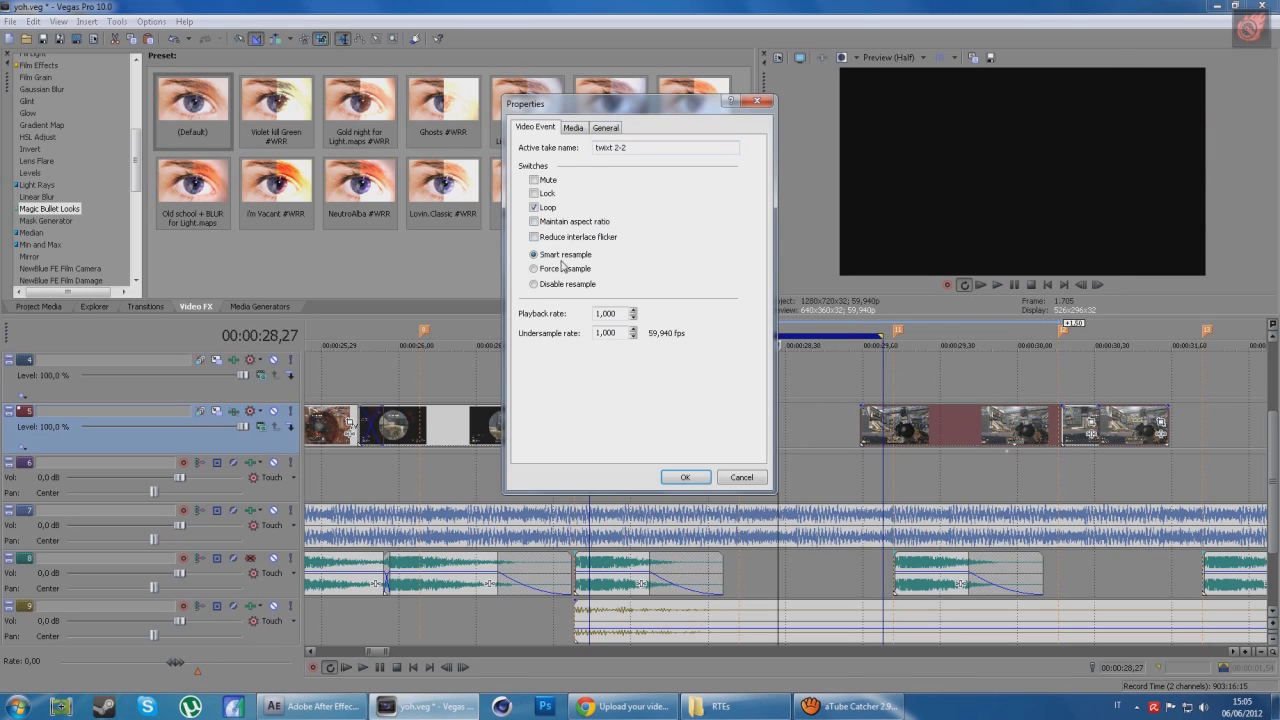
{"action": "left_click", "coordinate": [685, 477]}
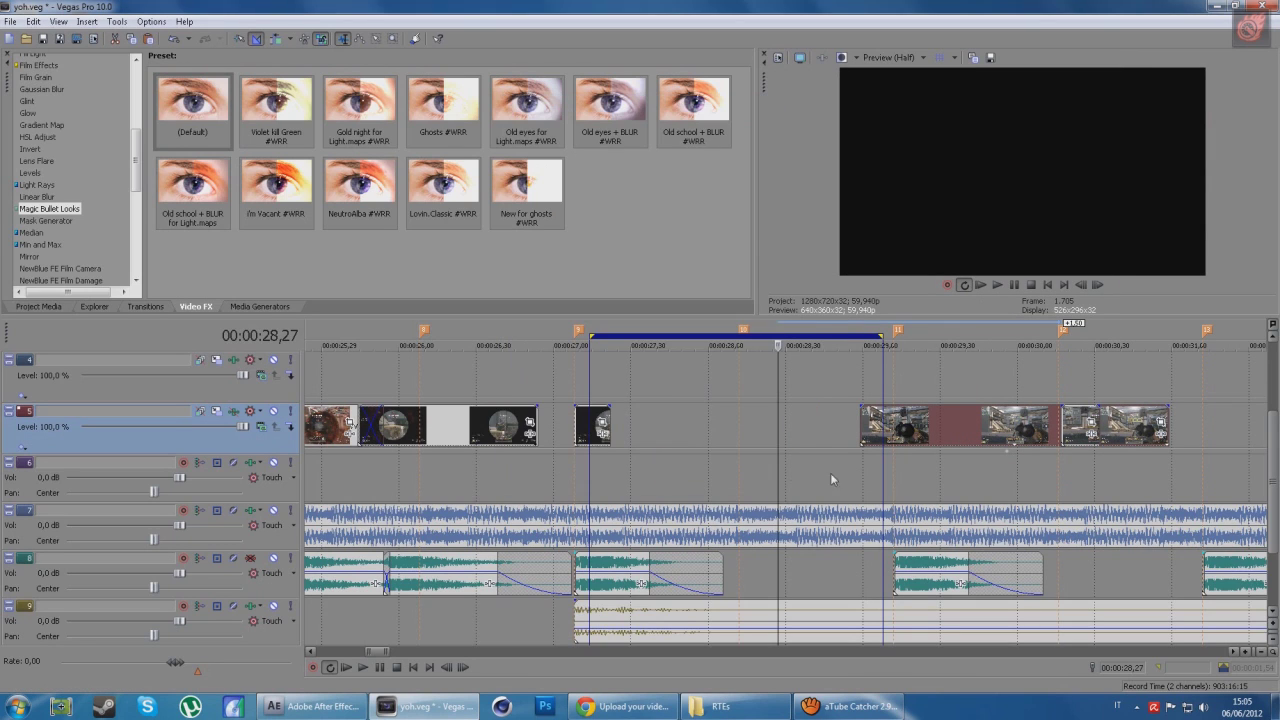
Slide the track 5 clips left to the loop start and play from 27,08
{"action": "left_click_drag", "start_coordinate": [973, 425], "coordinate": [686, 423]}
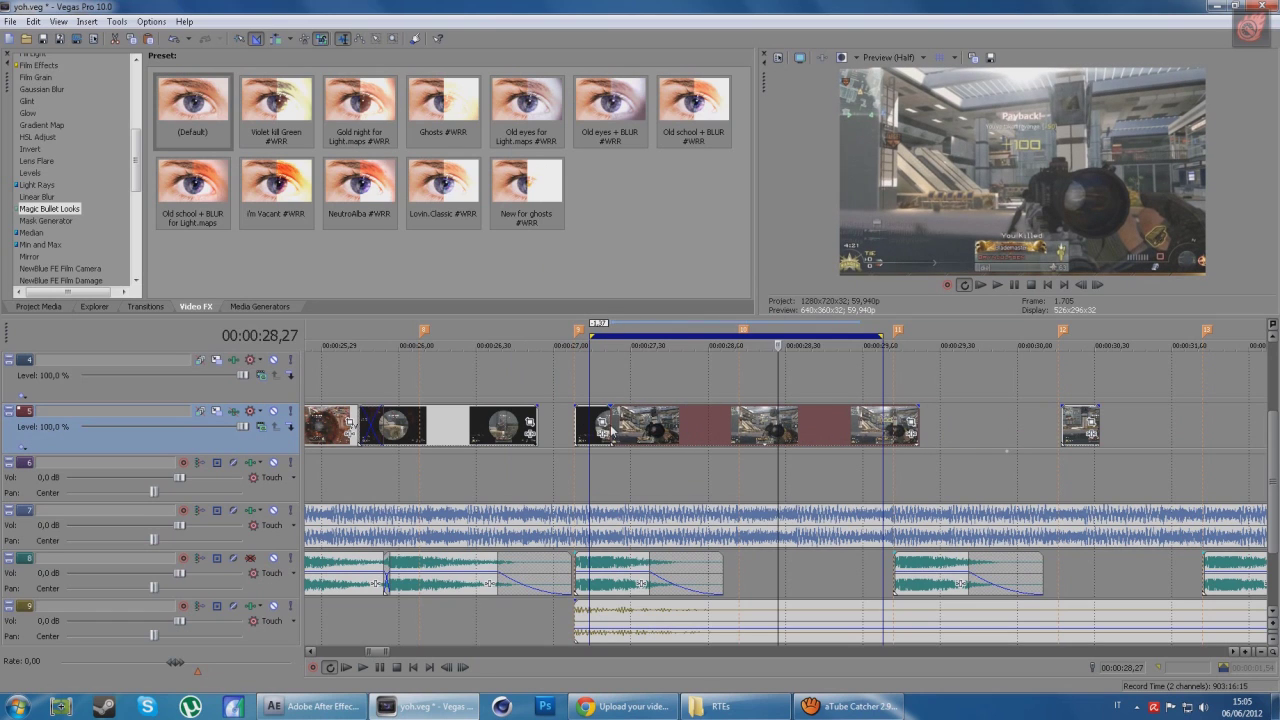
{"action": "left_click", "coordinate": [575, 428]}
{"action": "key", "text": "space"}
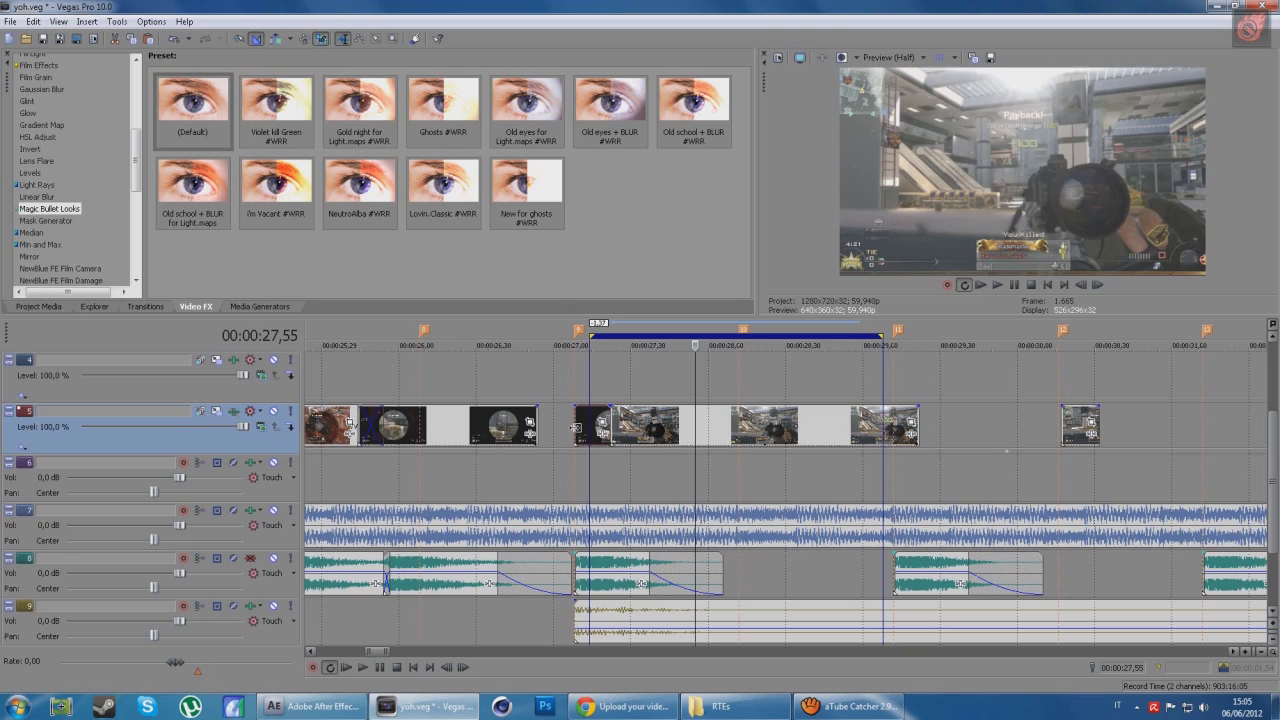
Replay the loop region from 27,08 to review the slowed section
{"action": "left_click", "coordinate": [604, 424]}
{"action": "key", "text": "space"}
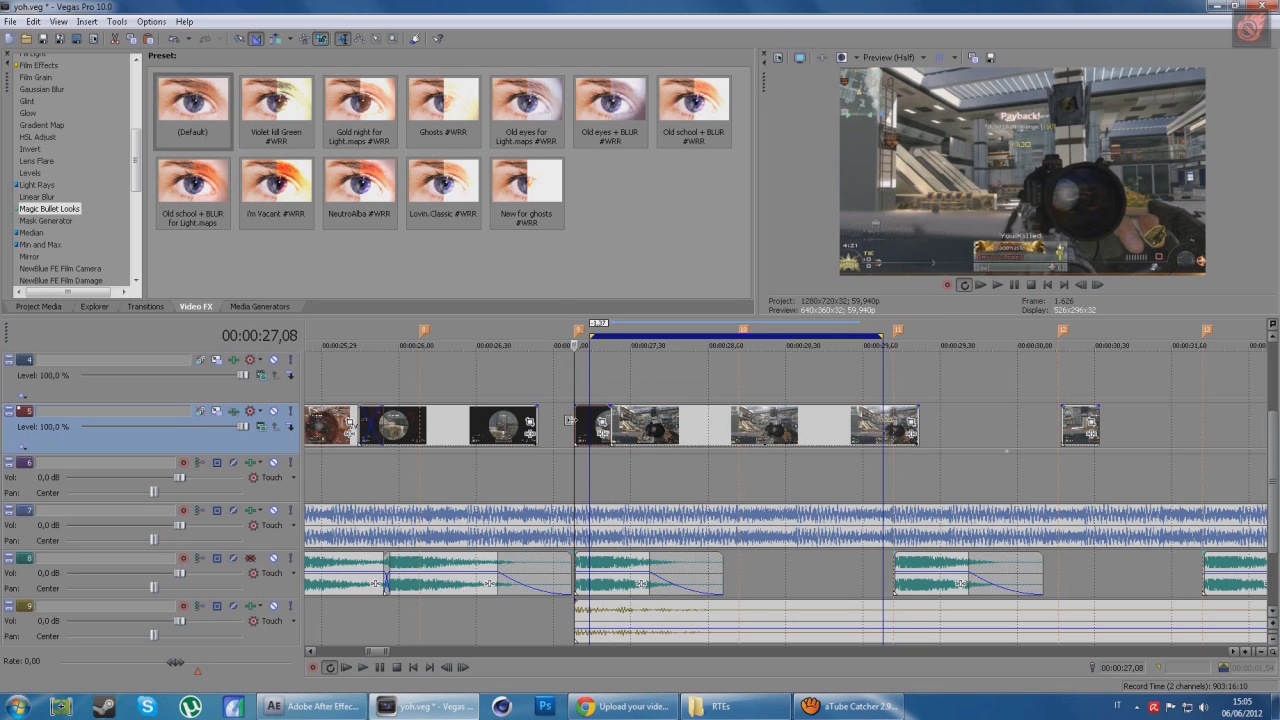
{"action": "left_click", "coordinate": [363, 667]}
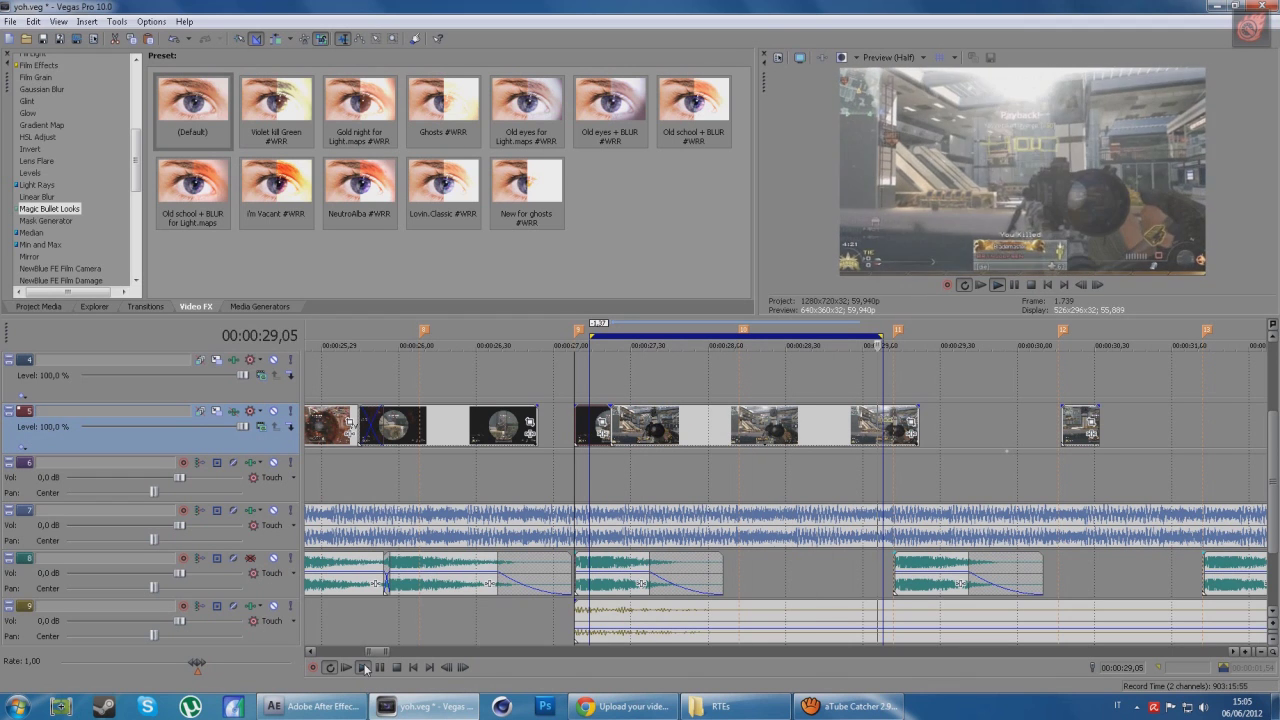
{"action": "left_click", "coordinate": [380, 668]}
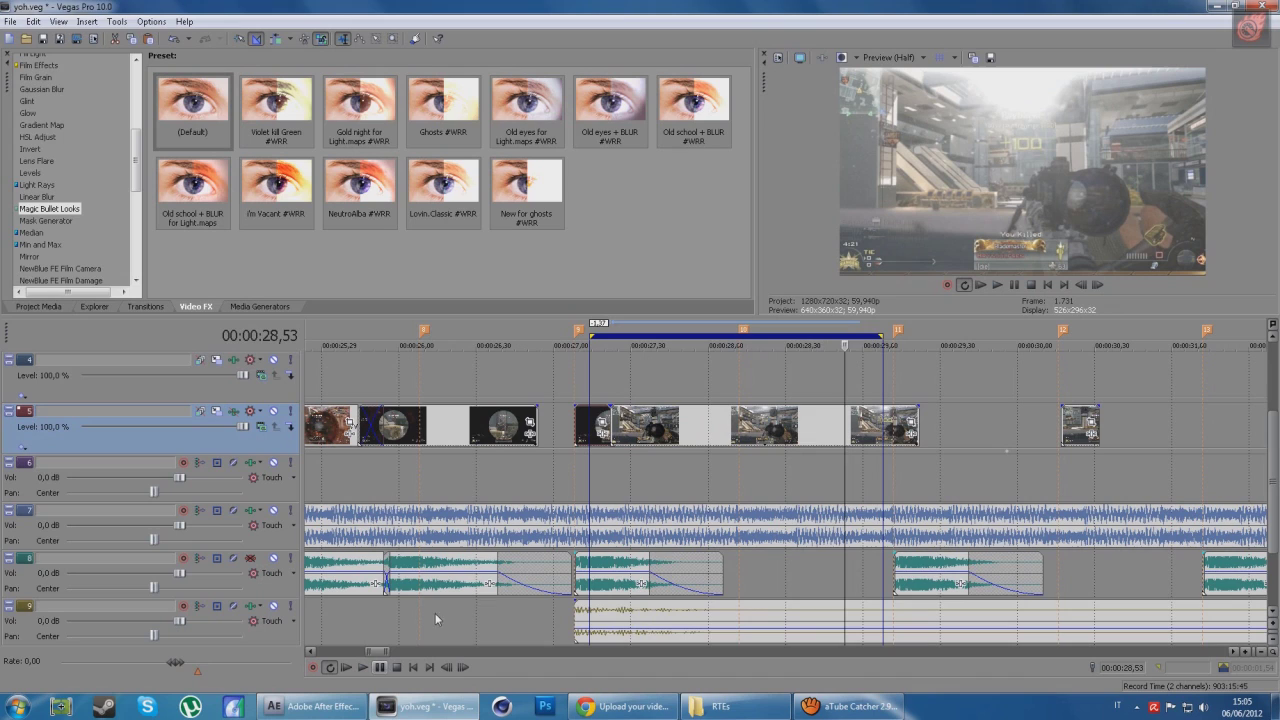
Extend the loop region past 30 seconds and trim the slowed clip's end shorter
{"action": "left_click_drag", "start_coordinate": [880, 343], "coordinate": [1137, 340]}
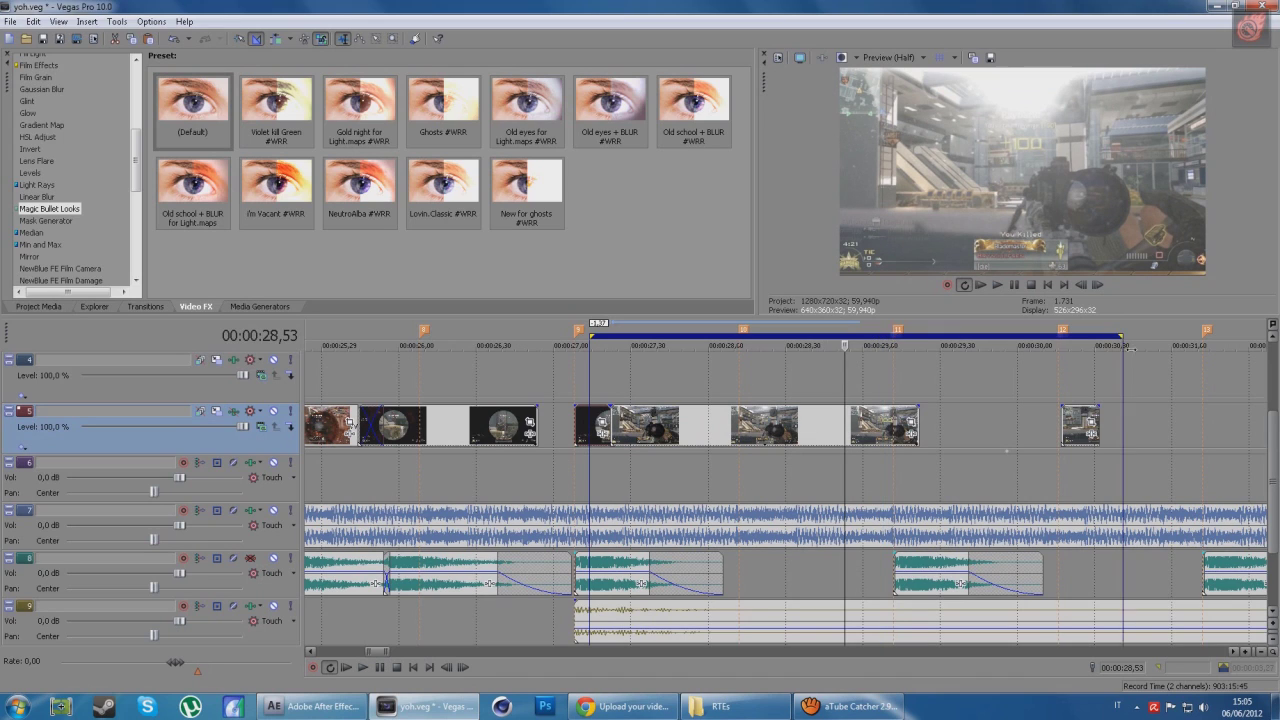
{"action": "left_click", "coordinate": [1063, 420]}
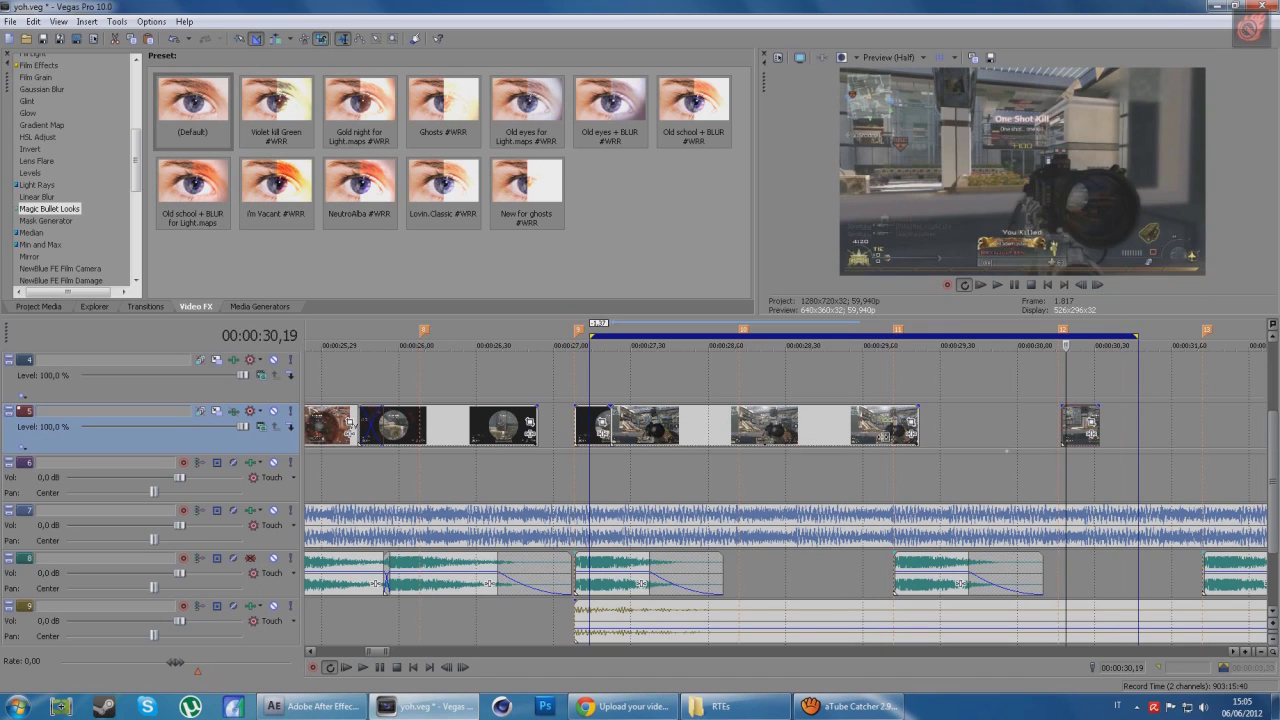
{"action": "left_click", "coordinate": [868, 422]}
{"action": "left_click_drag", "start_coordinate": [918, 423], "coordinate": [846, 422]}
Trim the slowed clip's end further and move the small clip left against it at 28,59
{"action": "left_click", "coordinate": [787, 425]}
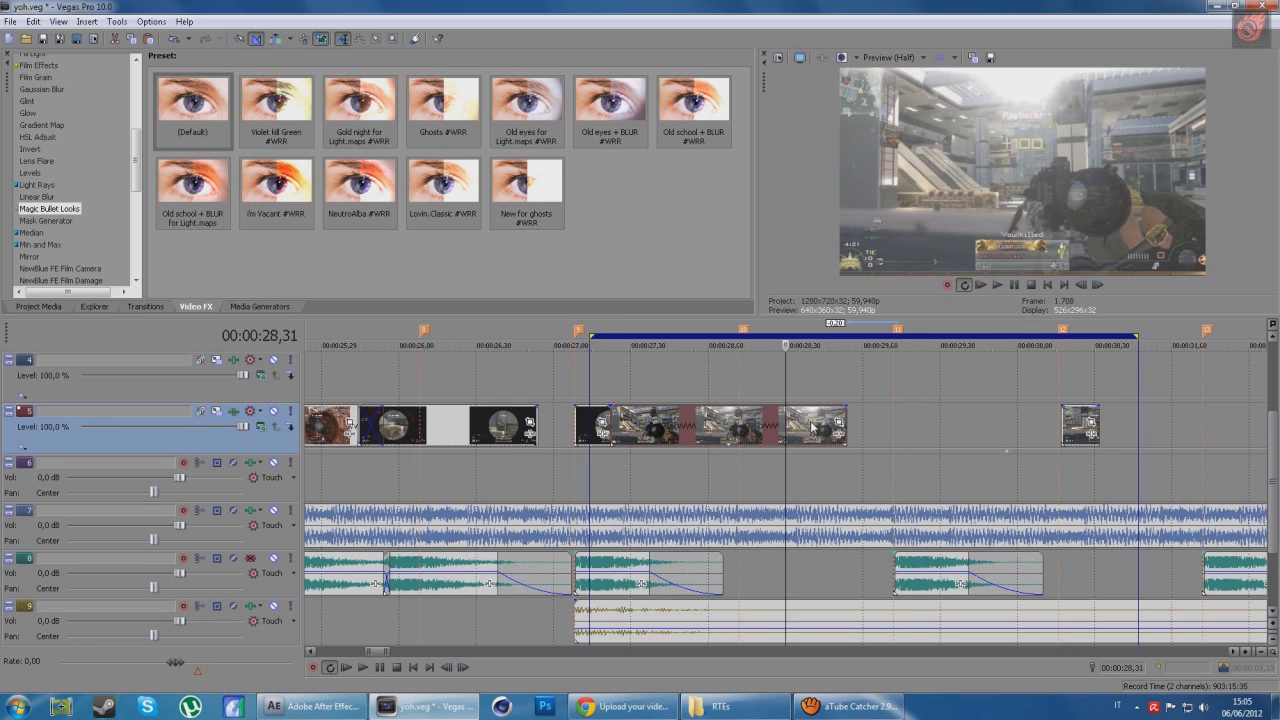
{"action": "left_click", "coordinate": [827, 425]}
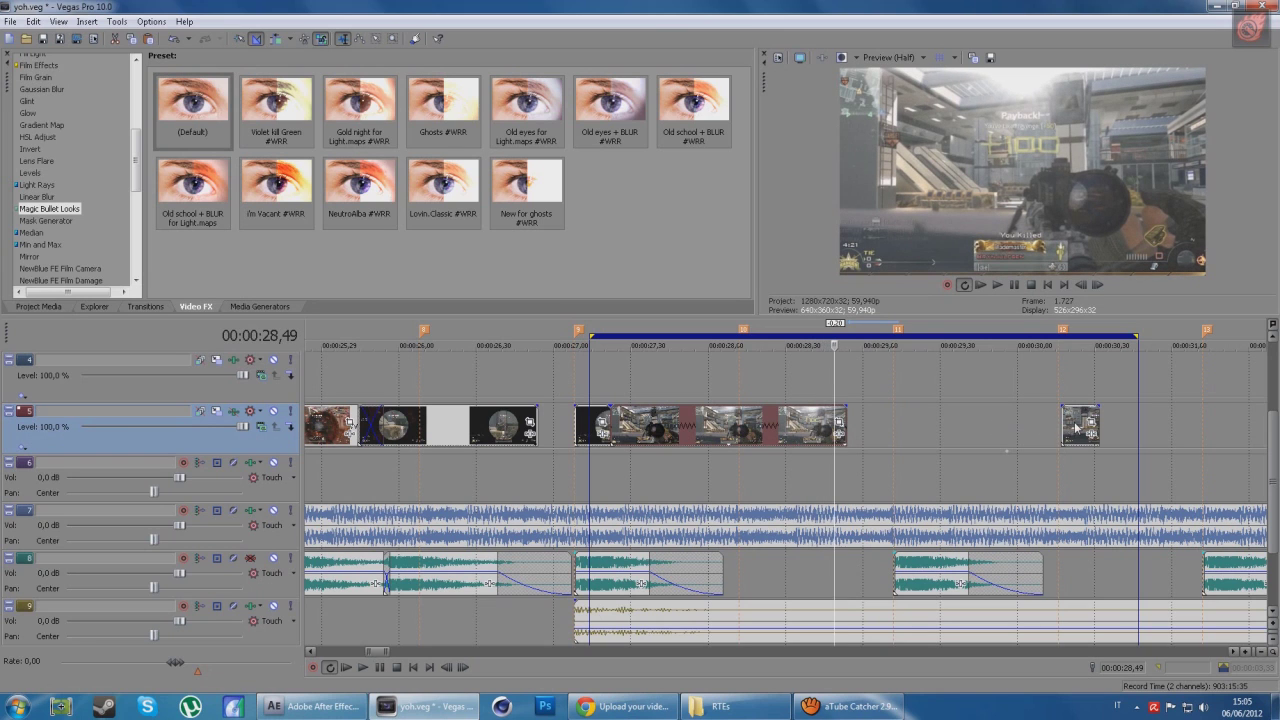
{"action": "left_click_drag", "start_coordinate": [1068, 427], "coordinate": [868, 427]}
{"action": "left_click", "coordinate": [864, 424]}
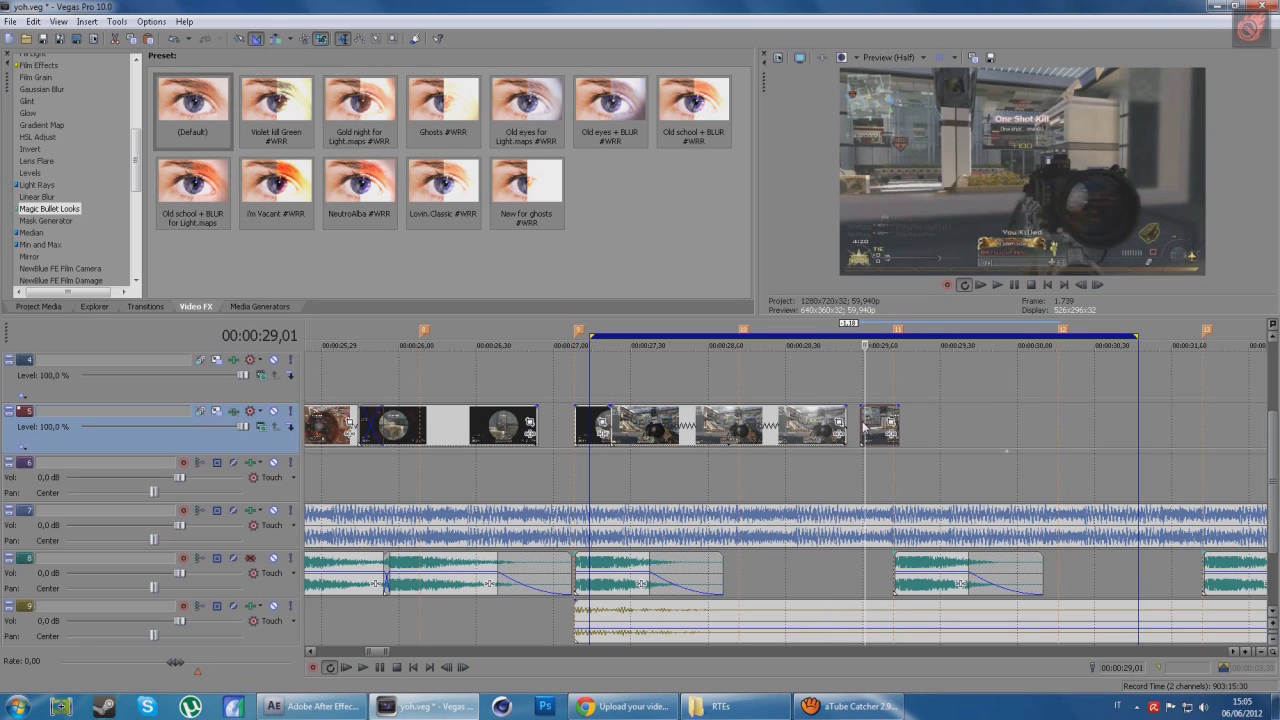
{"action": "left_click", "coordinate": [780, 423]}
{"action": "left_click", "coordinate": [862, 415]}
{"action": "scroll", "coordinate": [864, 416], "scroll_direction": "up", "scroll_amount": 2}
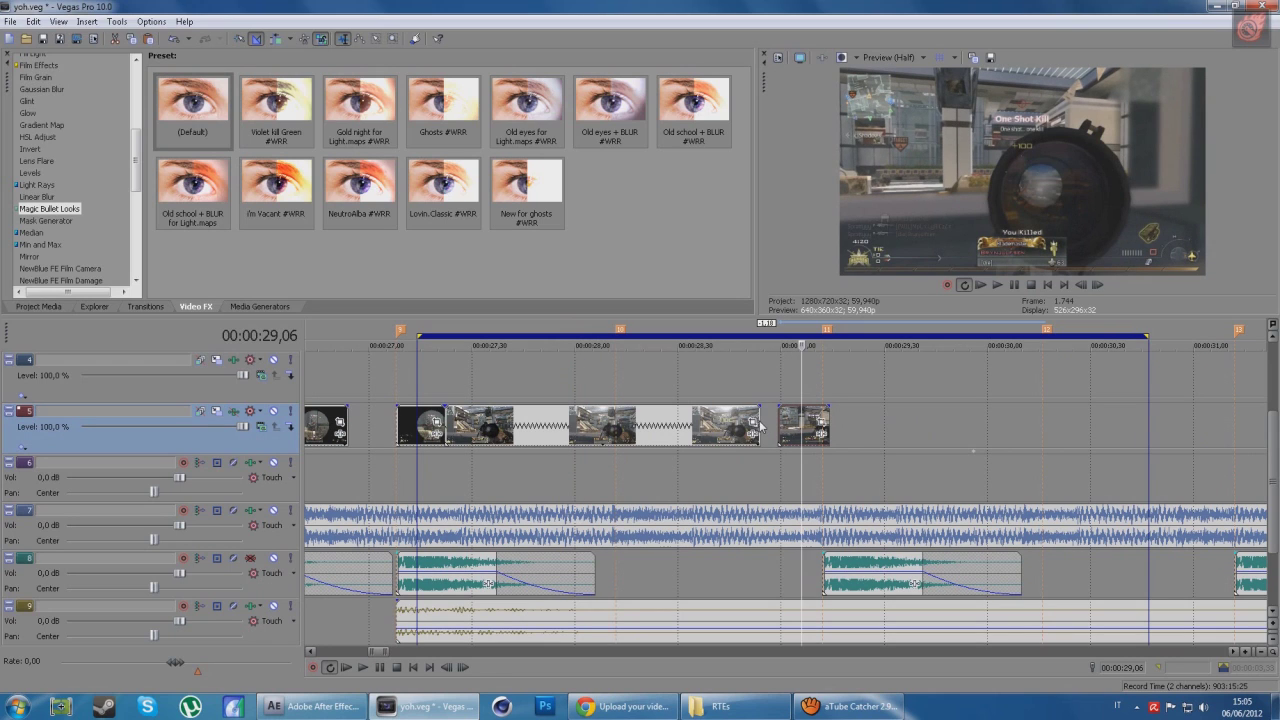
Overlap the last clip onto the previous one, lengthening the crossfade around 28,29
{"action": "left_click_drag", "start_coordinate": [768, 414], "coordinate": [688, 414]}
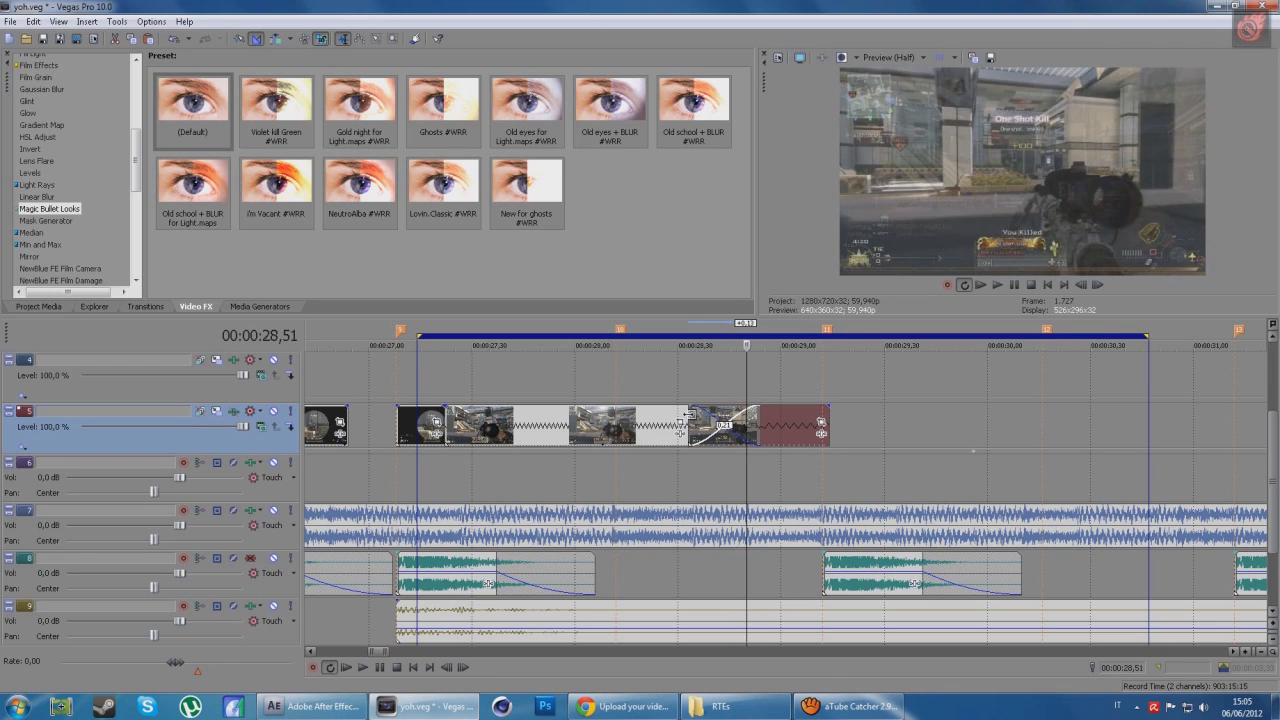
{"action": "left_click_drag", "start_coordinate": [680, 432], "coordinate": [666, 432]}
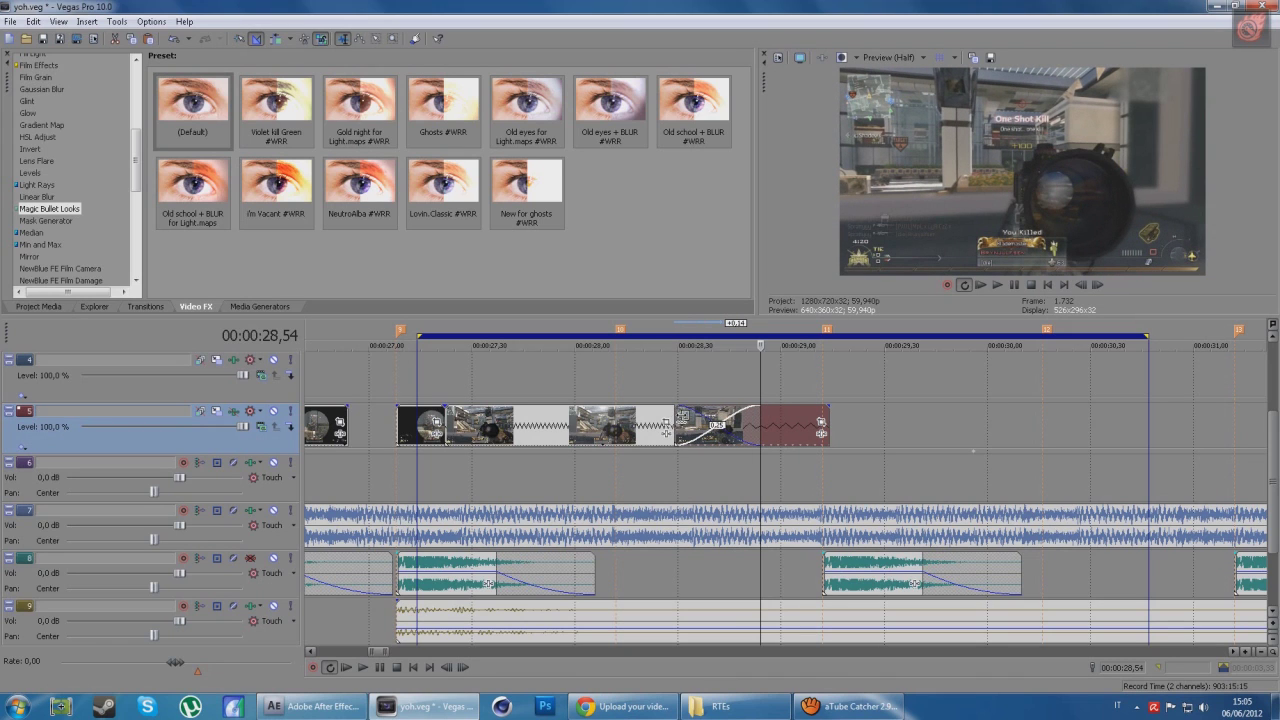
{"action": "left_click", "coordinate": [666, 430]}
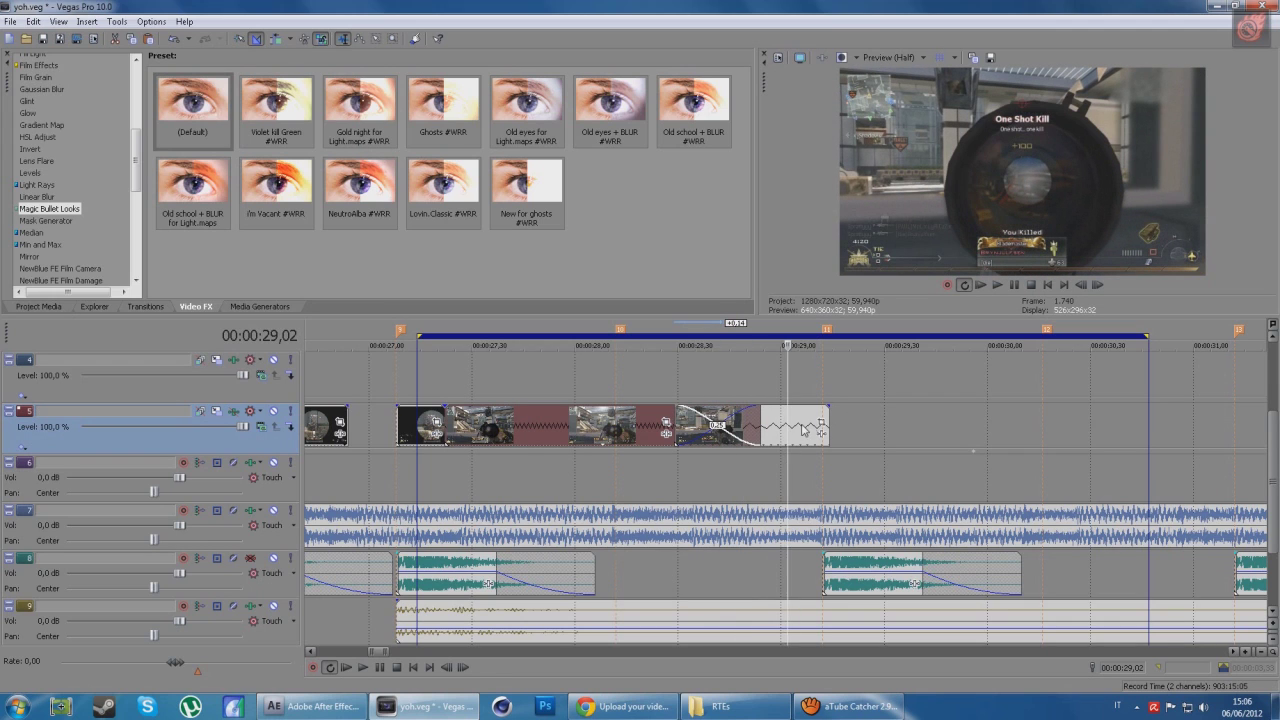
{"action": "left_click_drag", "start_coordinate": [798, 423], "coordinate": [795, 428]}
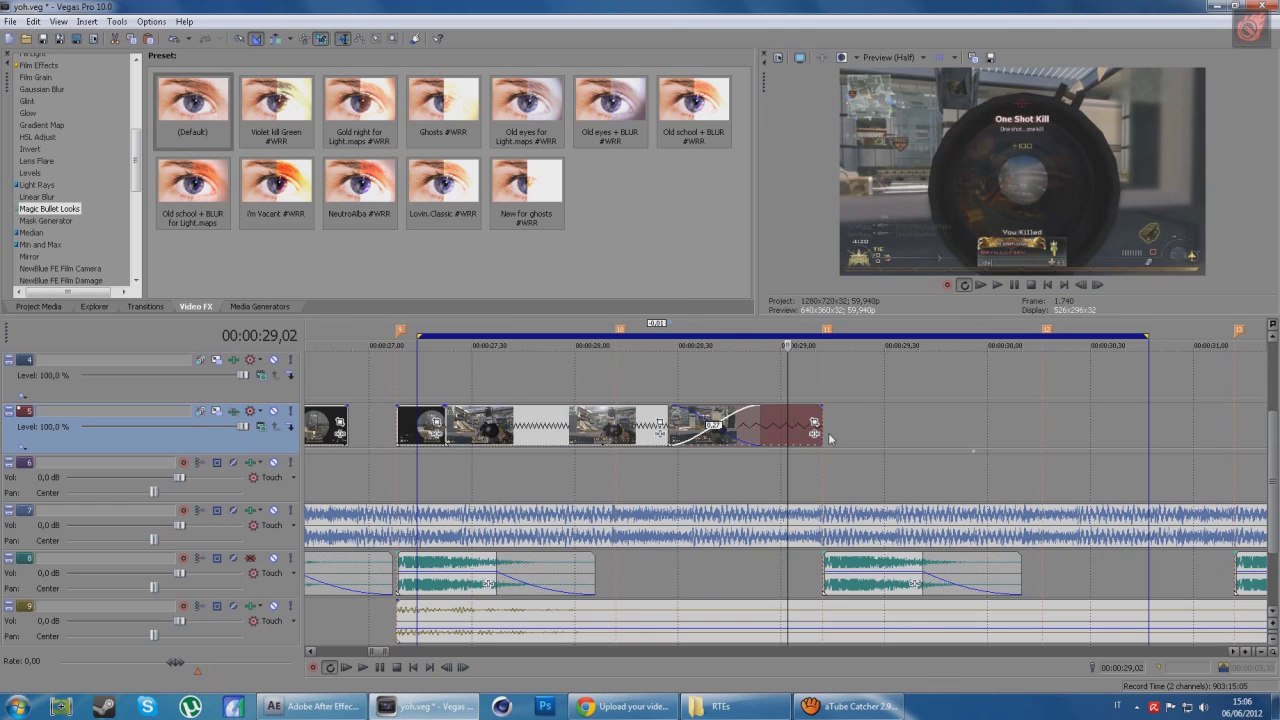
{"action": "scroll", "coordinate": [845, 430], "scroll_direction": "down", "scroll_amount": 3}
{"action": "scroll", "coordinate": [920, 424], "scroll_direction": "down", "scroll_amount": 3}
{"action": "scroll", "coordinate": [984, 426], "scroll_direction": "down", "scroll_amount": 3}
{"action": "left_click_drag", "start_coordinate": [581, 425], "coordinate": [605, 428]}
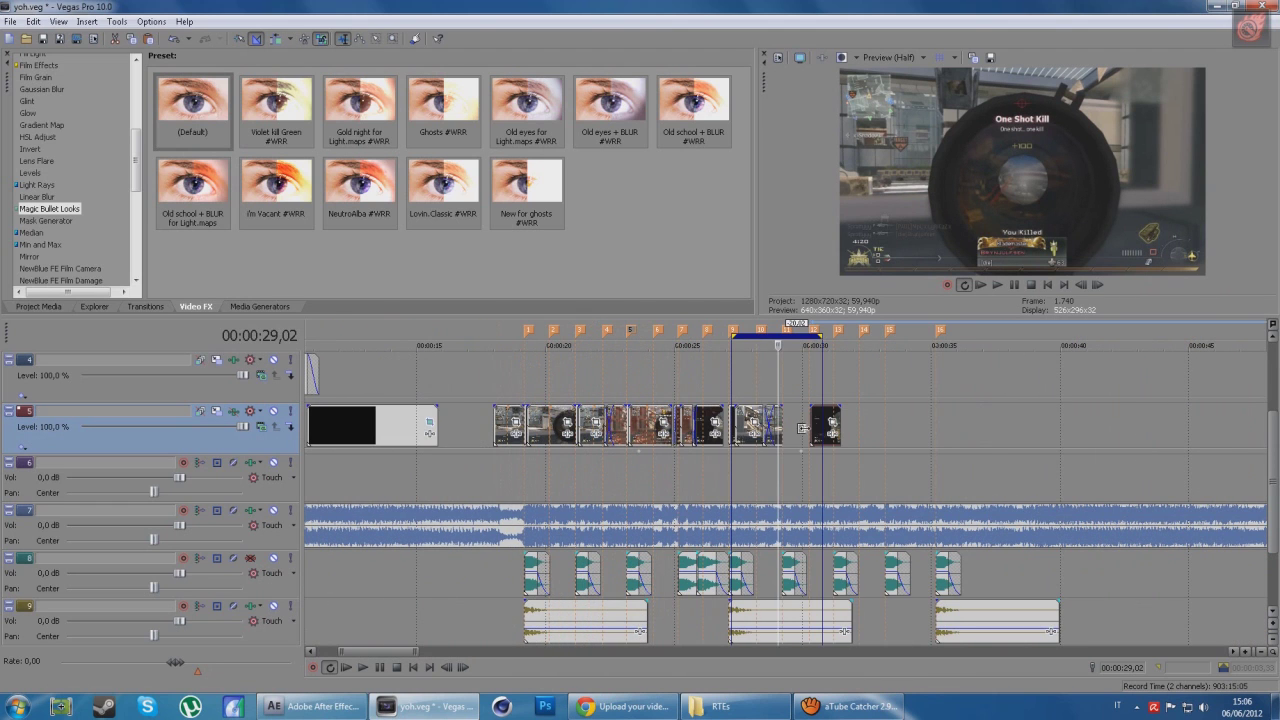
Butt the separate clip against the preceding one, move the loop start slightly earlier and replay the crossfade
{"action": "left_click_drag", "start_coordinate": [808, 430], "coordinate": [782, 443]}
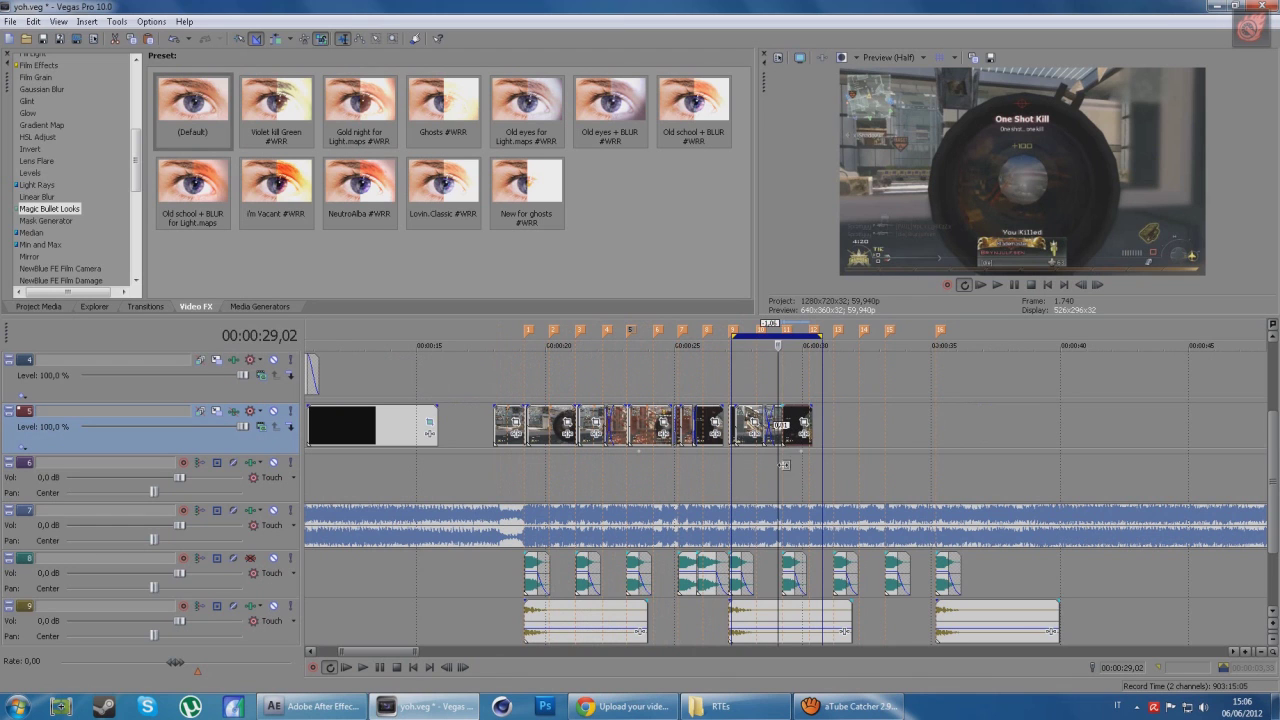
{"action": "scroll", "coordinate": [784, 464], "scroll_direction": "up", "scroll_amount": 4}
{"action": "scroll", "coordinate": [755, 468], "scroll_direction": "up", "scroll_amount": 3}
{"action": "left_click", "coordinate": [709, 480]}
{"action": "key", "text": "space"}
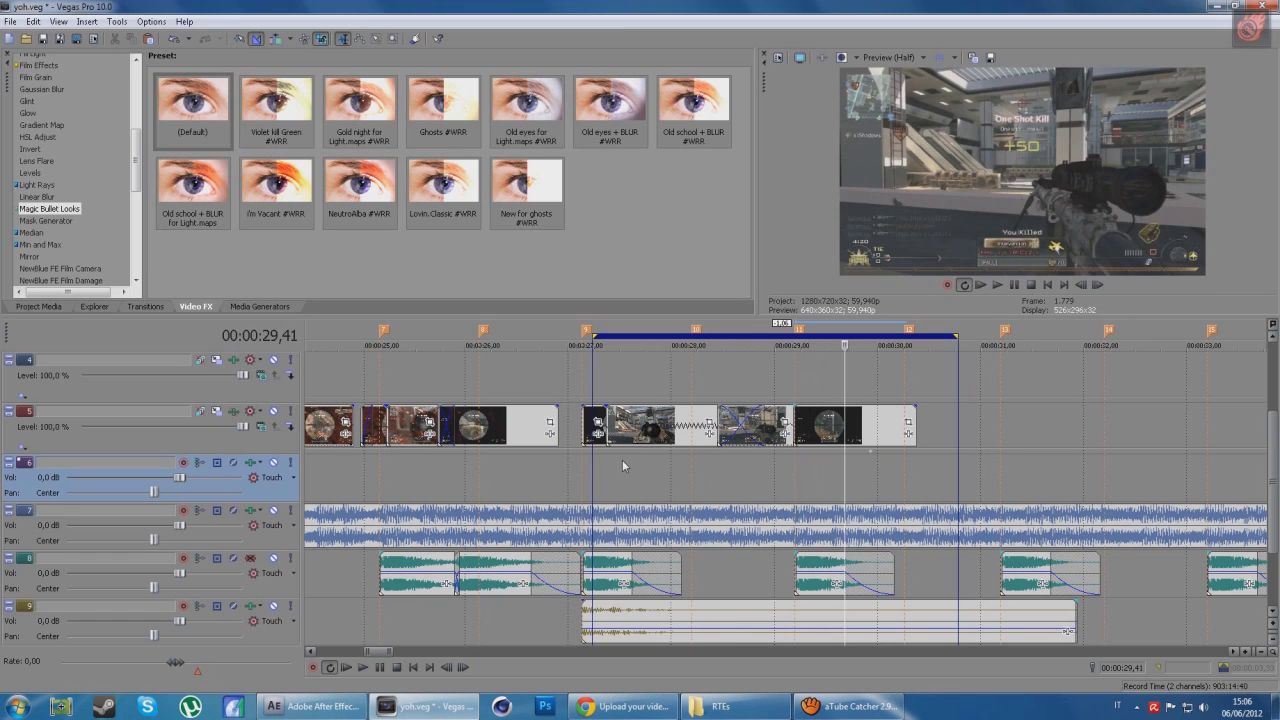
{"action": "left_click", "coordinate": [590, 463]}
{"action": "left_click_drag", "start_coordinate": [593, 338], "coordinate": [579, 338]}
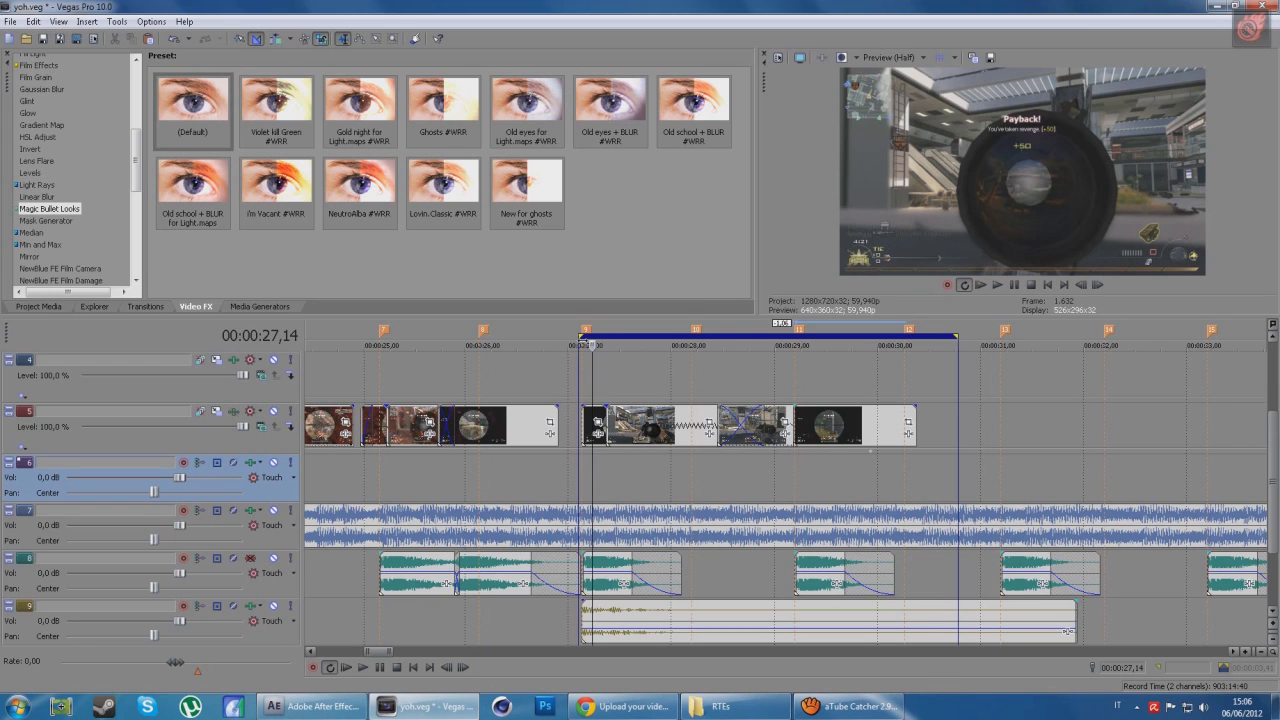
{"action": "left_click", "coordinate": [362, 667]}
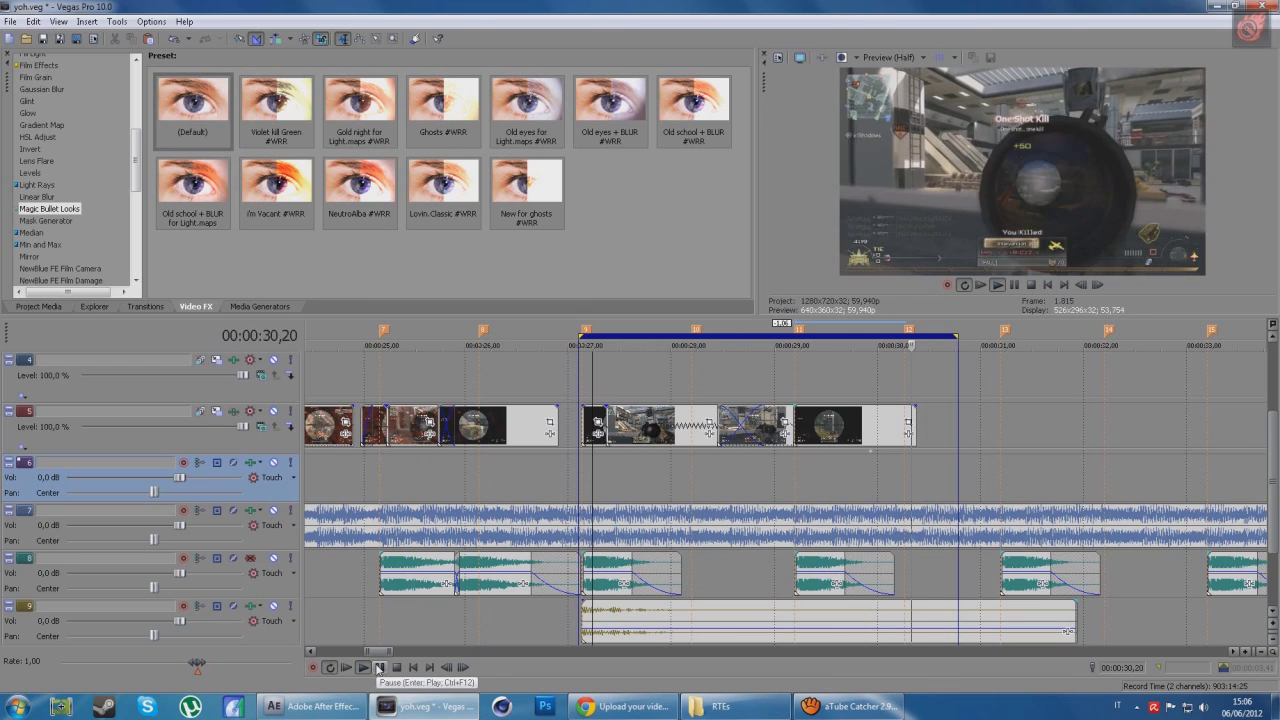
{"action": "left_click", "coordinate": [378, 668]}
Open Track 5's Video Track FX showing Magic Bullet Looks with the Ghosts #WRR preset
{"action": "left_click", "coordinate": [847, 433]}
{"action": "scroll", "coordinate": [847, 433], "scroll_direction": "down", "scroll_amount": 5}
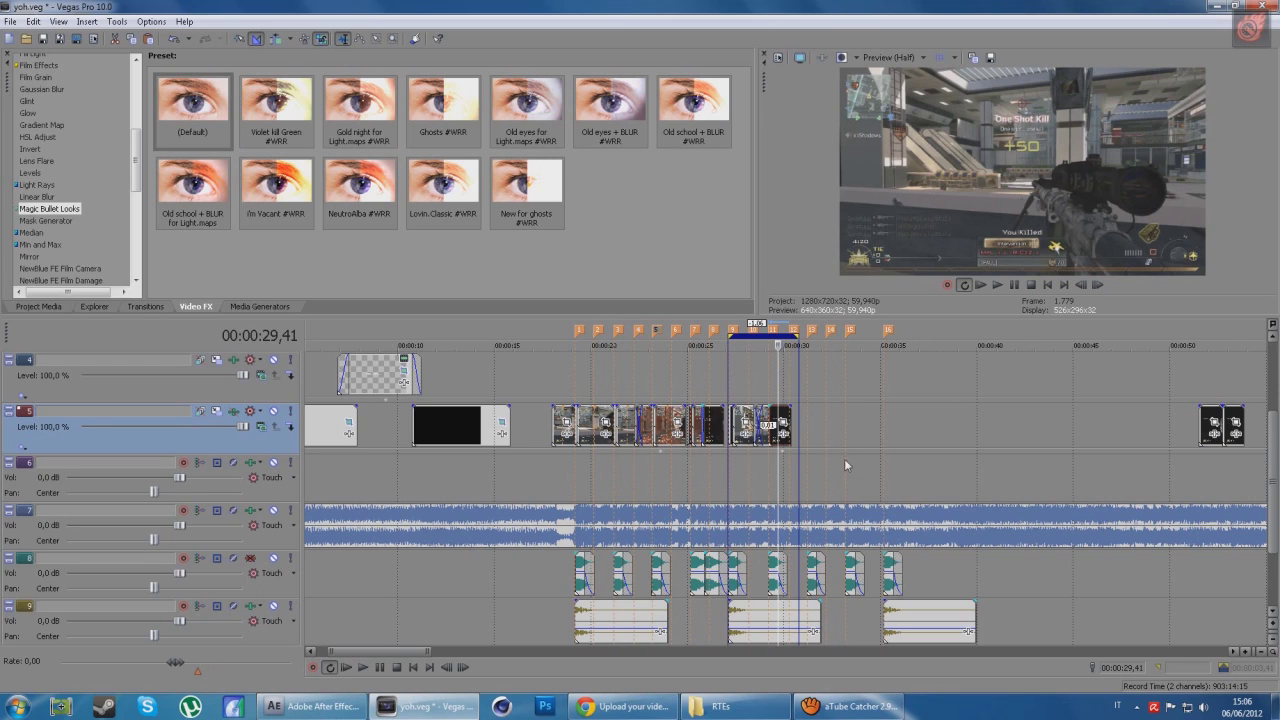
{"action": "left_click_drag", "start_coordinate": [680, 381], "coordinate": [406, 320]}
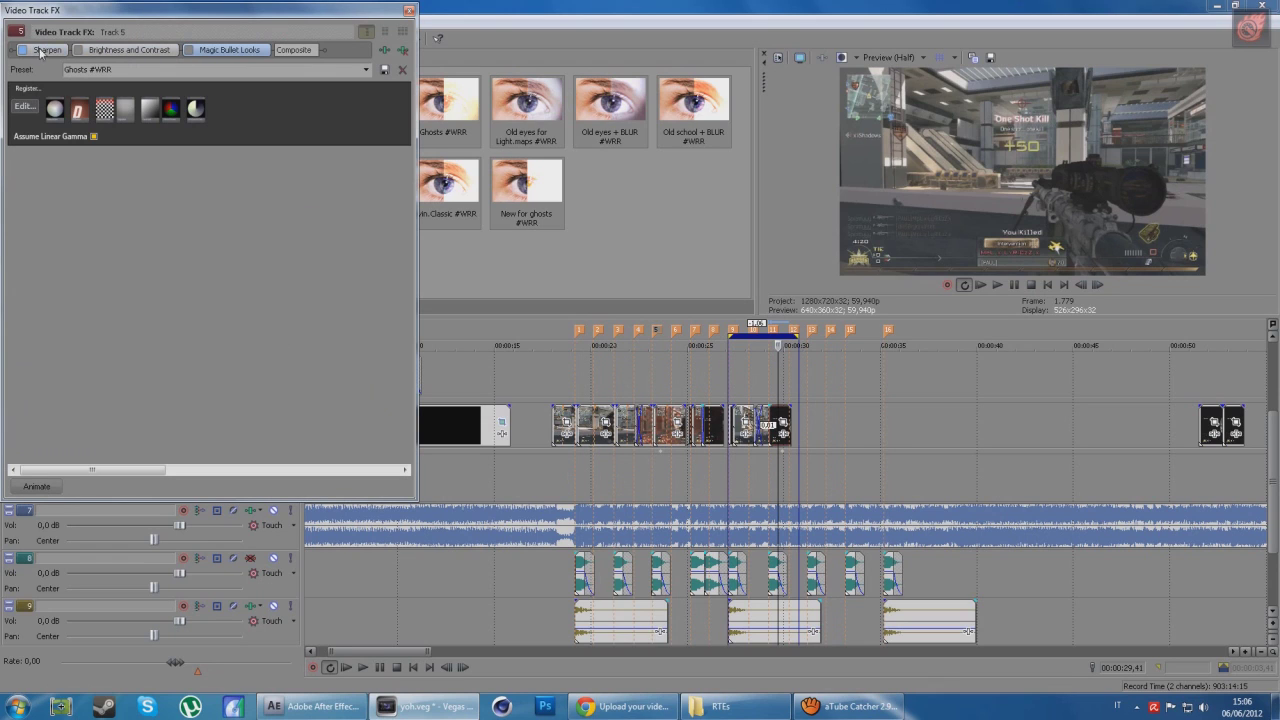
Close the Track FX window and zoom the timeline in on the clip at 00:00:19
{"action": "left_click", "coordinate": [130, 50]}
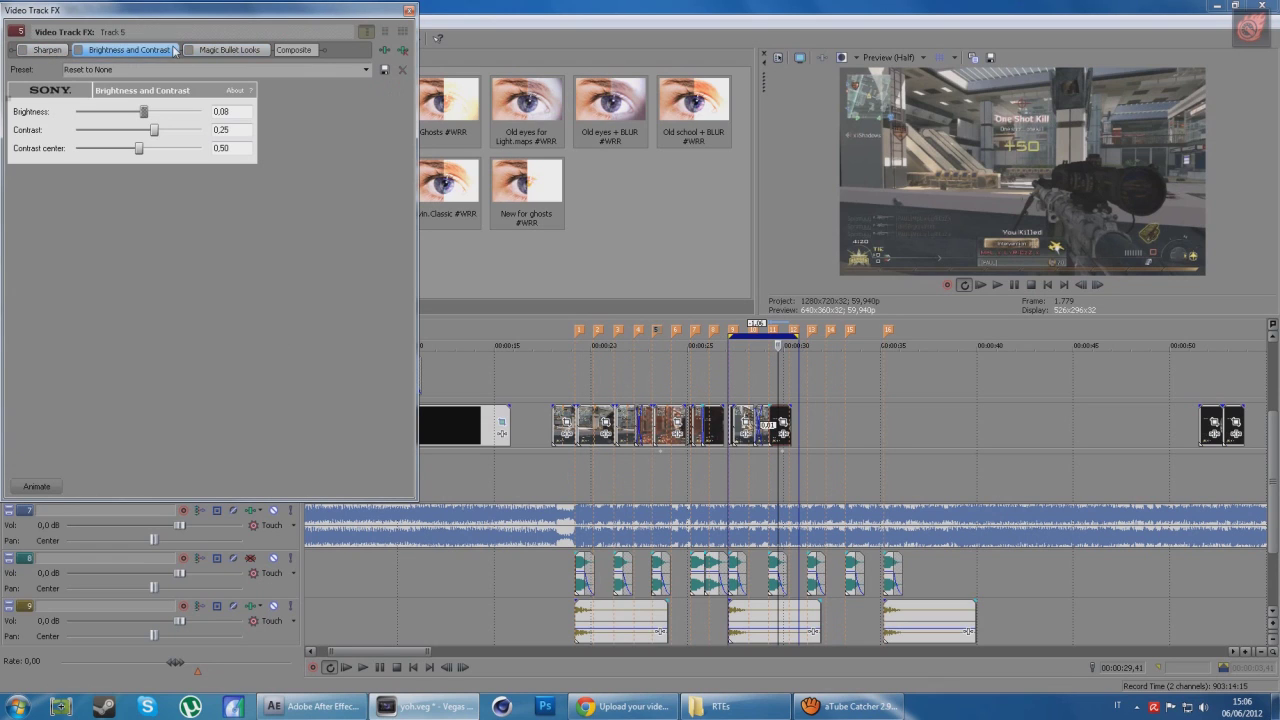
{"action": "left_click", "coordinate": [409, 12]}
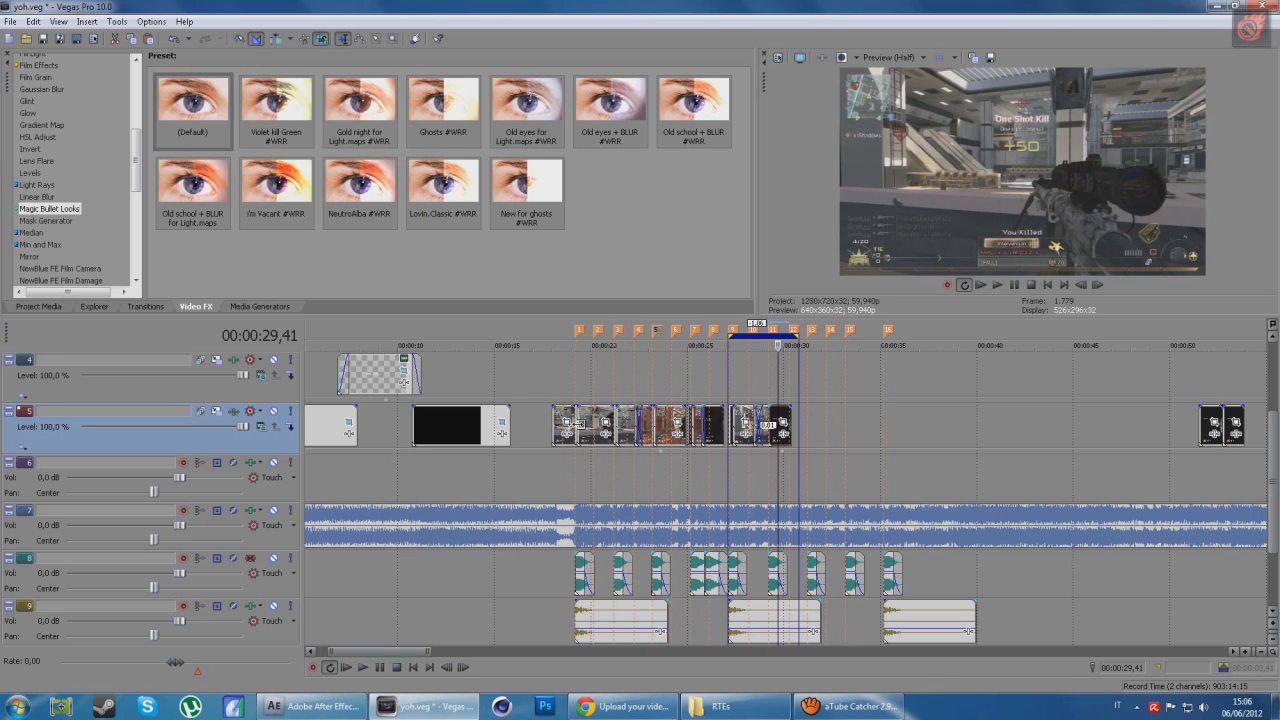
{"action": "left_click", "coordinate": [577, 423]}
{"action": "scroll", "coordinate": [577, 423], "scroll_direction": "up", "scroll_amount": 3}
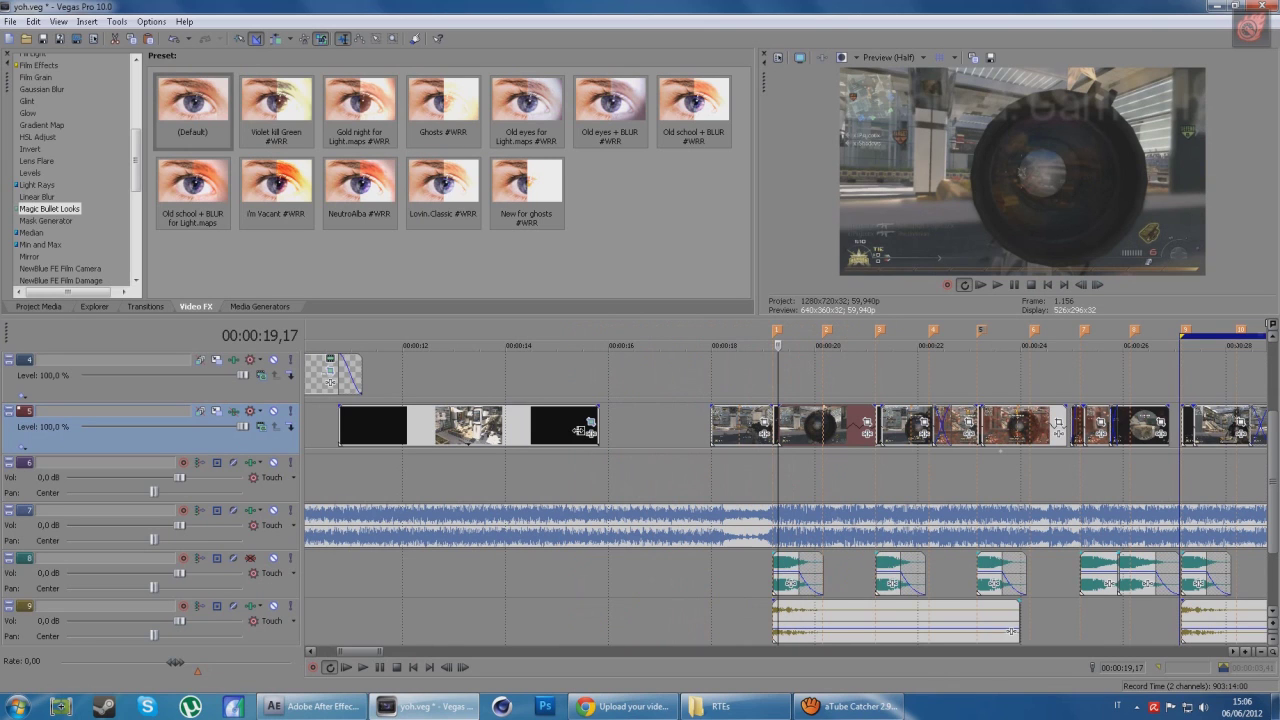
{"action": "left_click", "coordinate": [772, 424]}
Show the NewBlue FE Film Camera presets in Video FX and select Camera, Hand Cranked
{"action": "left_click", "coordinate": [783, 612]}
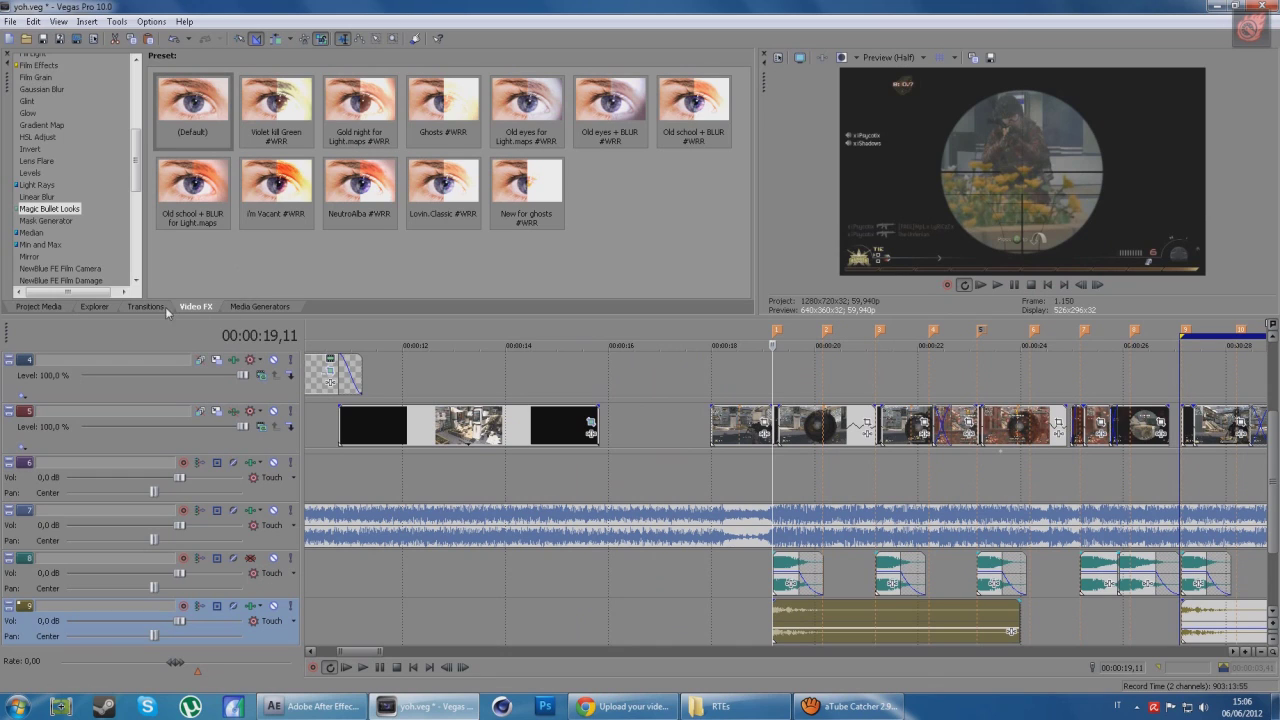
{"action": "scroll", "coordinate": [45, 207], "scroll_direction": "down", "scroll_amount": 5}
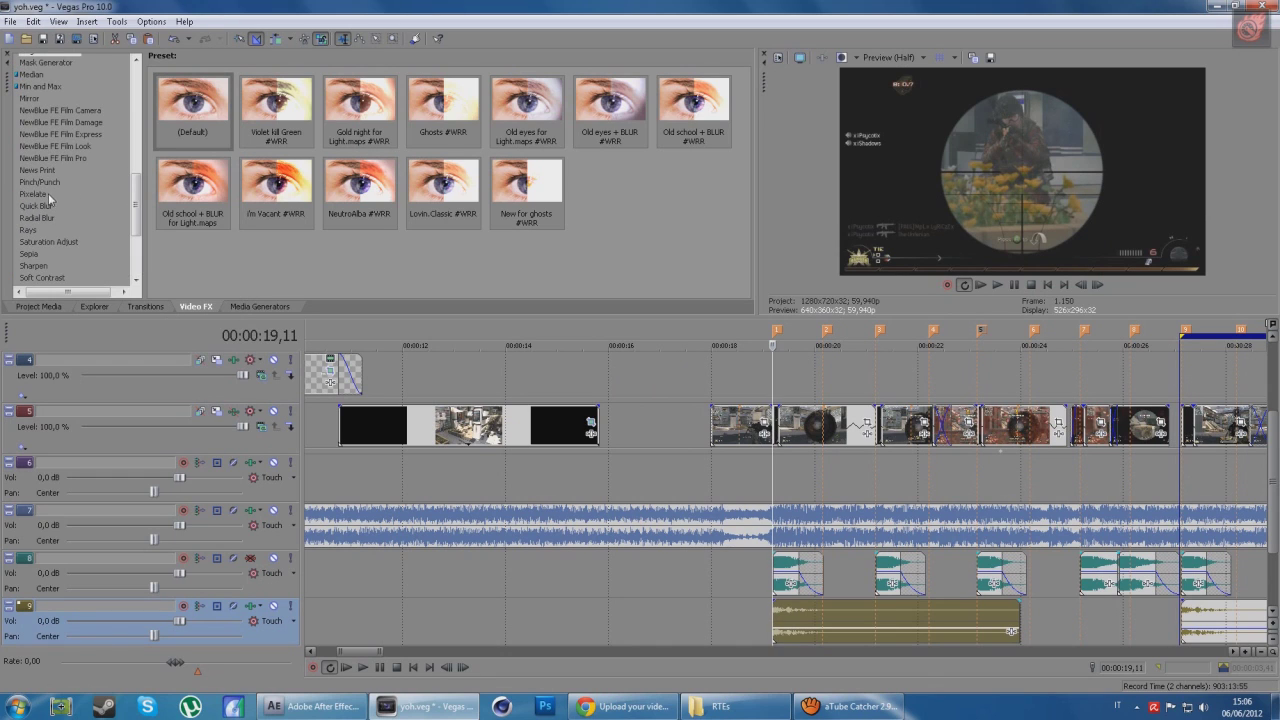
{"action": "left_click", "coordinate": [61, 110]}
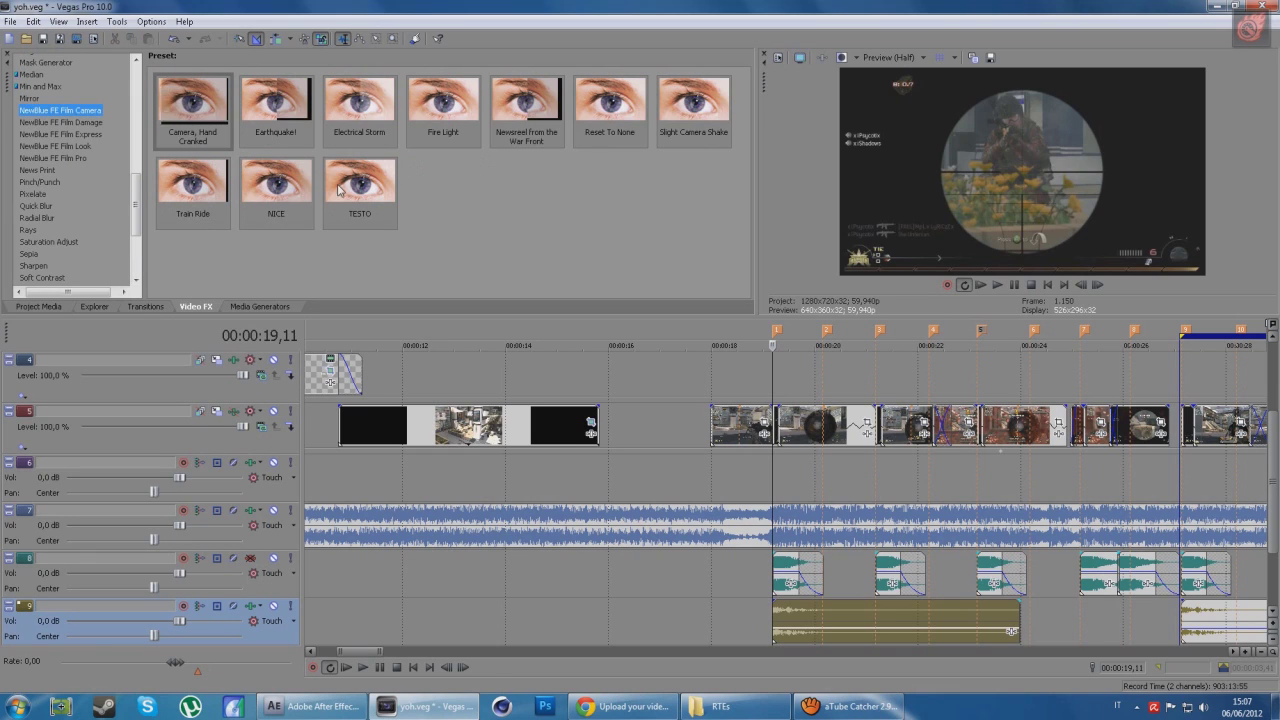
{"action": "left_click", "coordinate": [449, 152]}
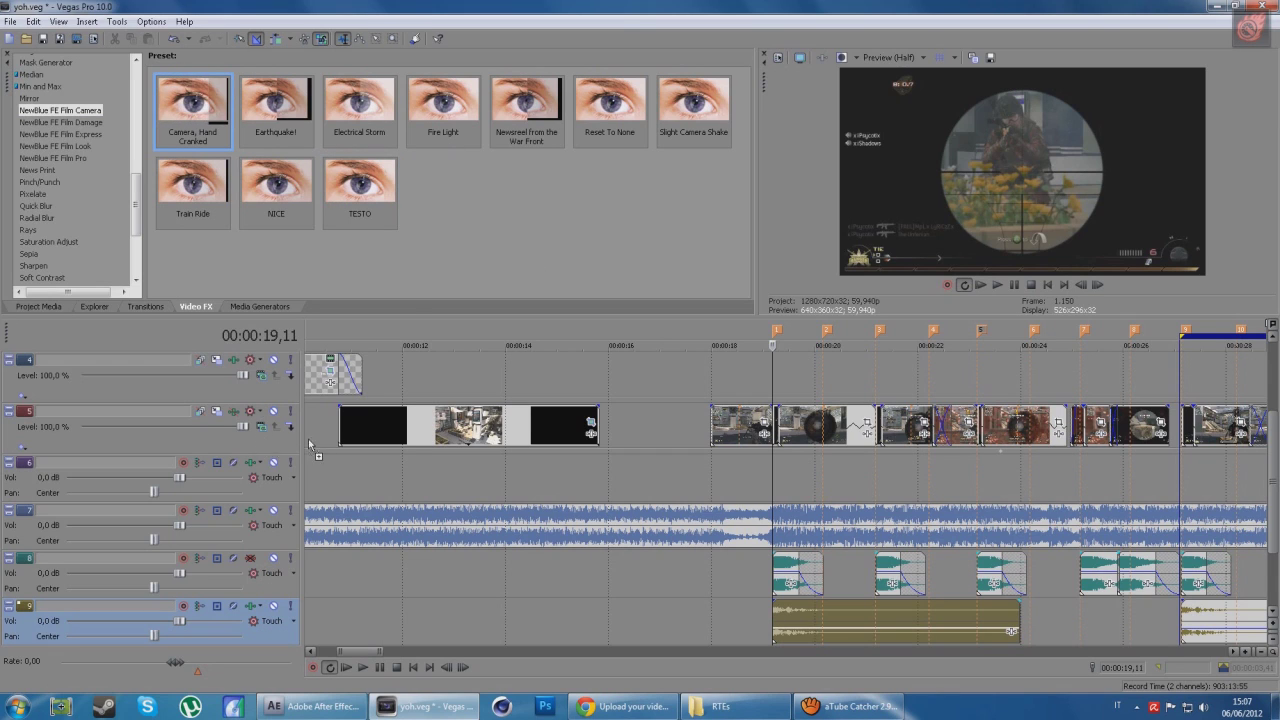
Apply Camera, Hand Cranked to track 5, add a keyframe, and set Flicker to 0.0
{"action": "left_click_drag", "start_coordinate": [308, 438], "coordinate": [300, 438]}
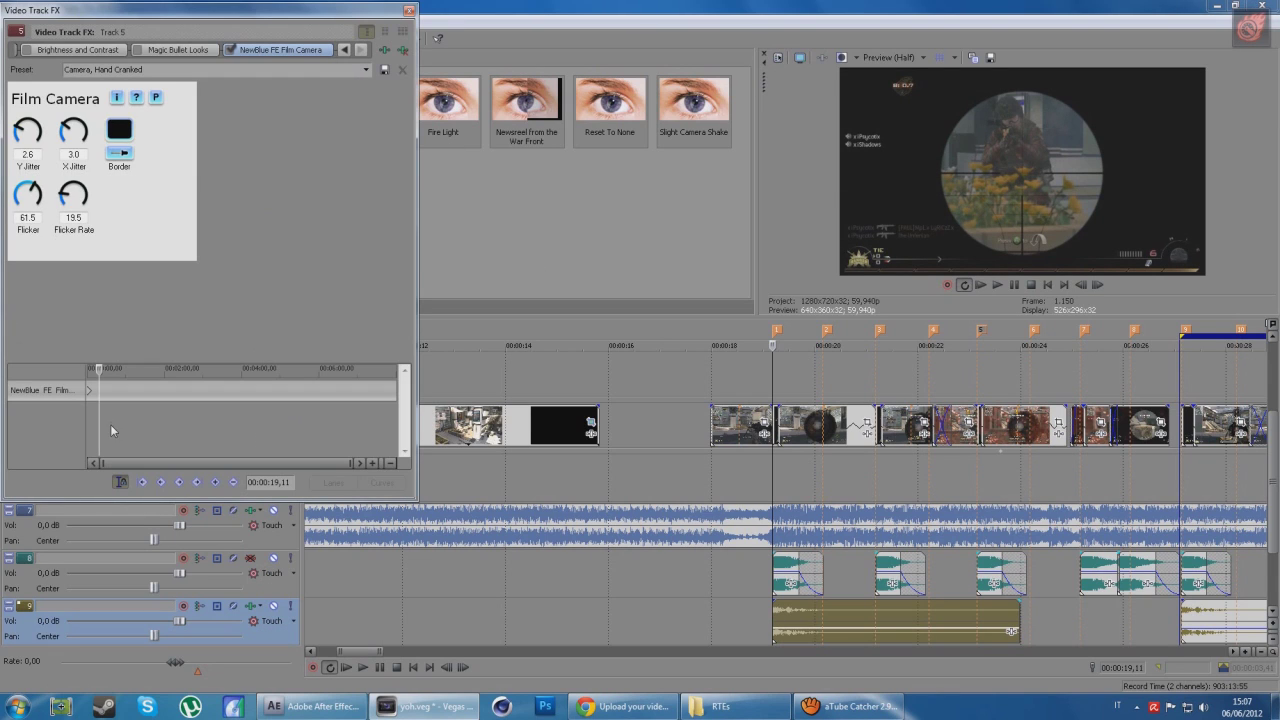
{"action": "left_click", "coordinate": [776, 558]}
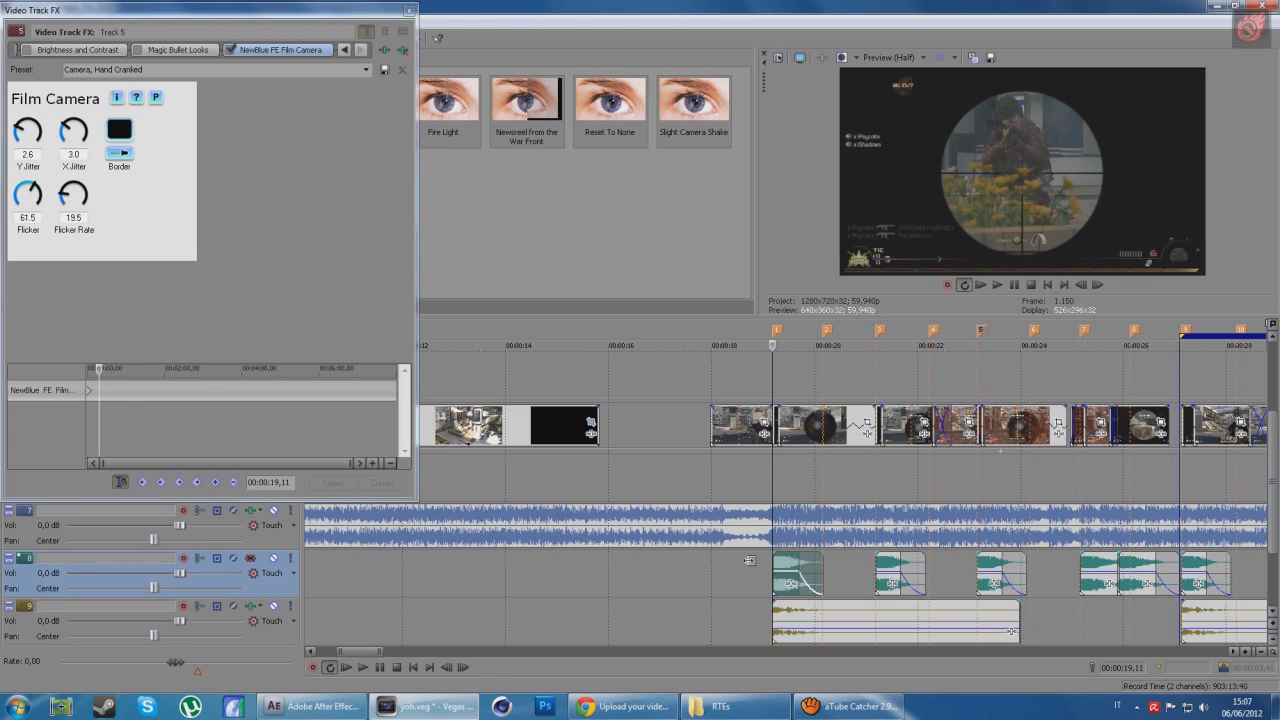
{"action": "scroll", "coordinate": [147, 405], "scroll_direction": "down", "scroll_amount": 3}
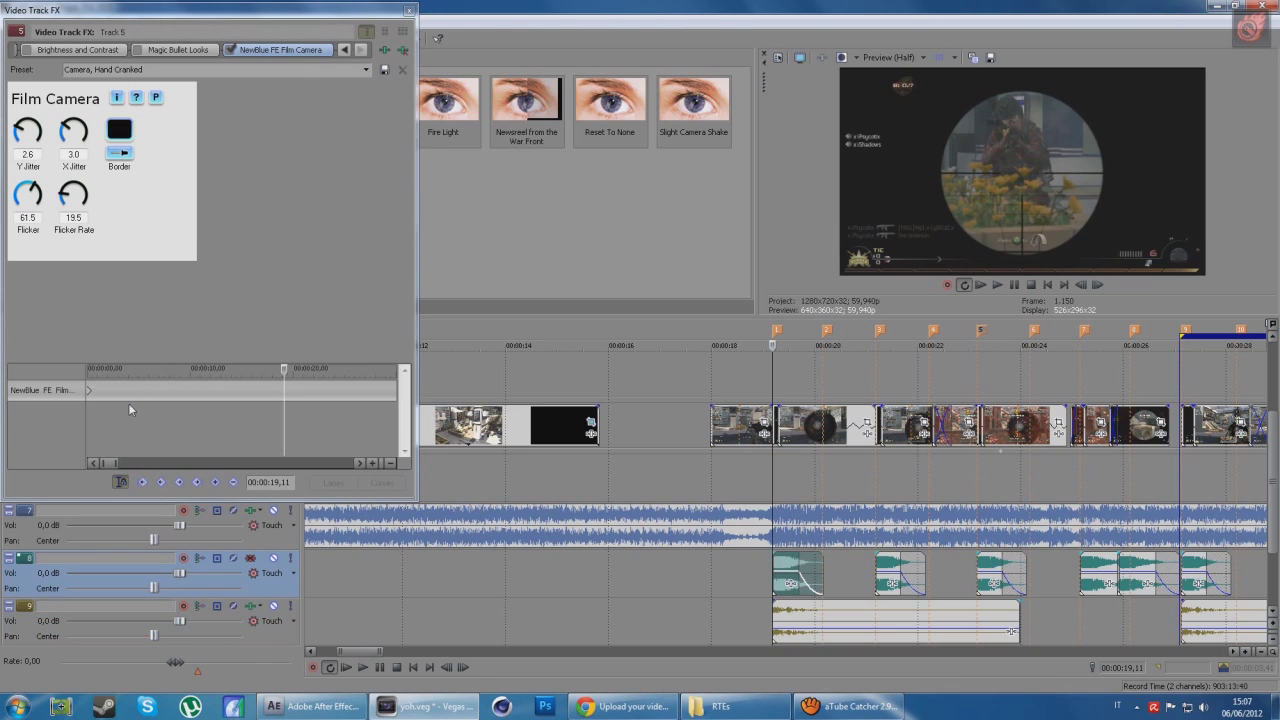
{"action": "left_click", "coordinate": [215, 482]}
{"action": "left_click_drag", "start_coordinate": [29, 200], "coordinate": [47, 215]}
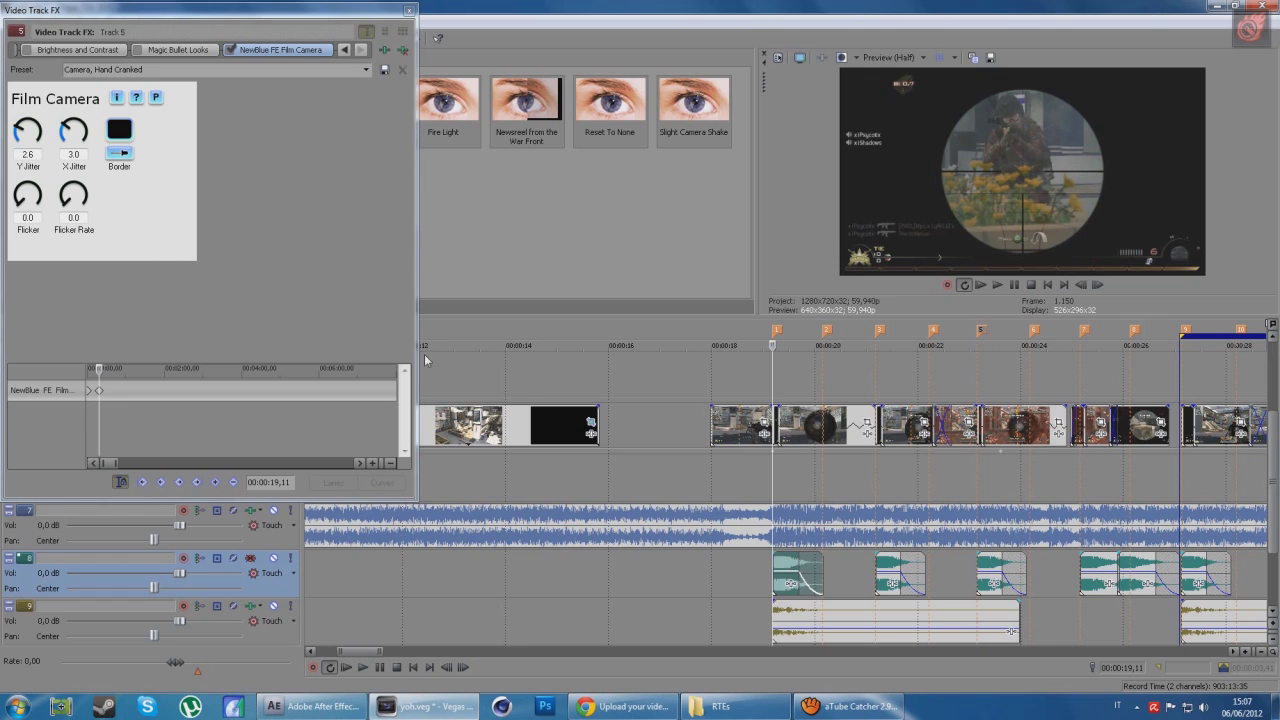
At the 19,10 keyframe, key X Jitter and Flicker Rate down to 0.0
{"action": "scroll", "coordinate": [680, 462], "scroll_direction": "up", "scroll_amount": 3}
{"action": "scroll", "coordinate": [693, 469], "scroll_direction": "up", "scroll_amount": 3}
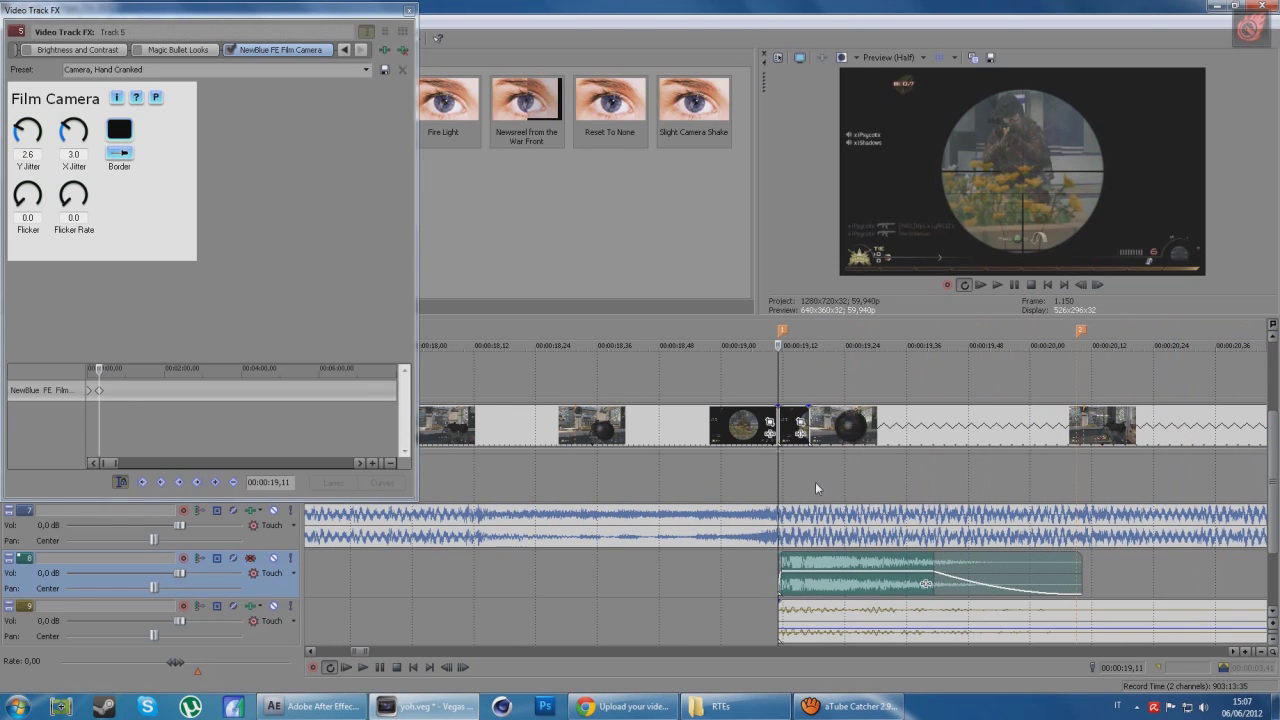
{"action": "scroll", "coordinate": [116, 397], "scroll_direction": "up", "scroll_amount": 3}
{"action": "left_click", "coordinate": [136, 390]}
{"action": "scroll", "coordinate": [136, 395], "scroll_direction": "up", "scroll_amount": 3}
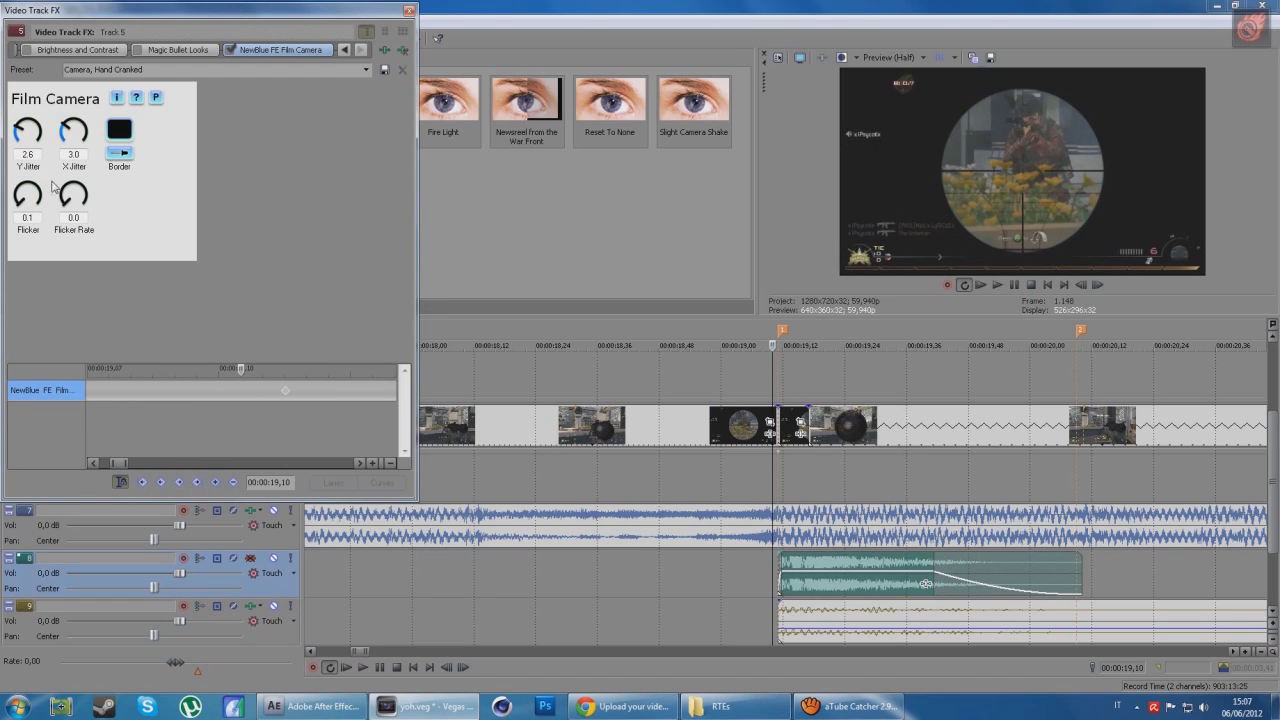
{"action": "left_click_drag", "start_coordinate": [65, 135], "coordinate": [16, 150]}
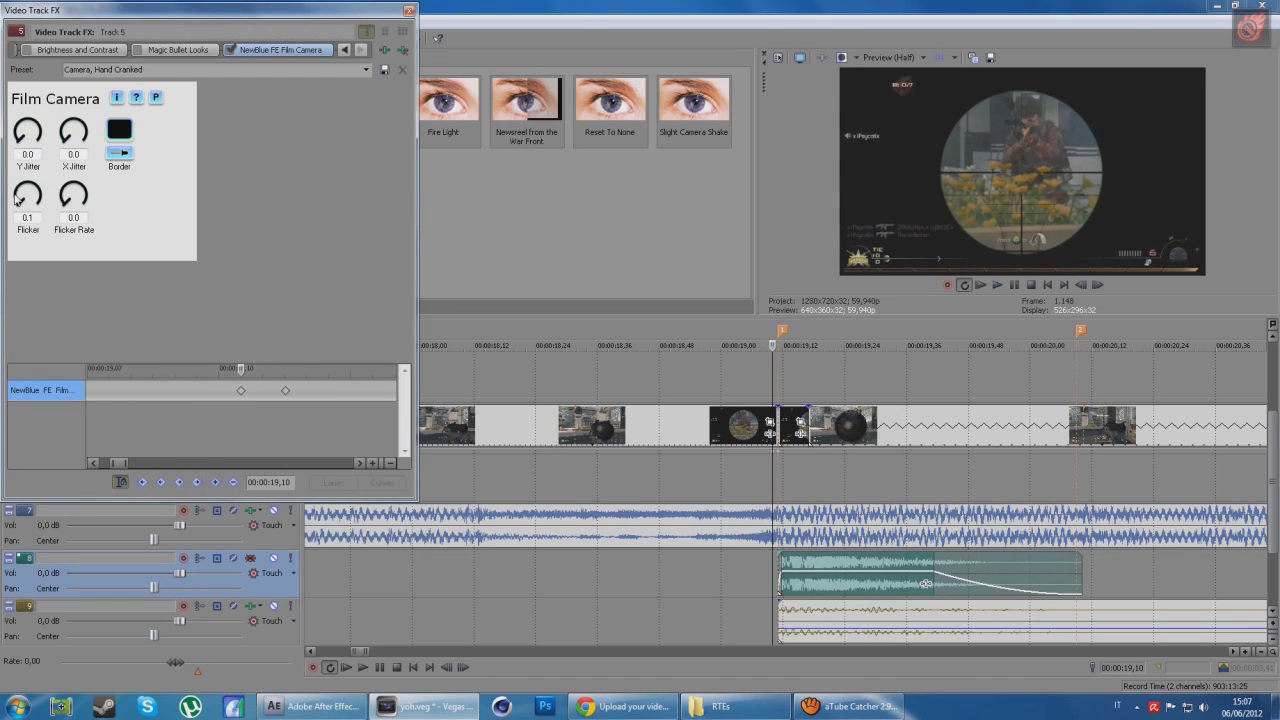
{"action": "left_click_drag", "start_coordinate": [64, 207], "coordinate": [86, 238]}
{"action": "left_click_drag", "start_coordinate": [60, 184], "coordinate": [62, 214]}
{"action": "scroll", "coordinate": [113, 392], "scroll_direction": "down", "scroll_amount": 3}
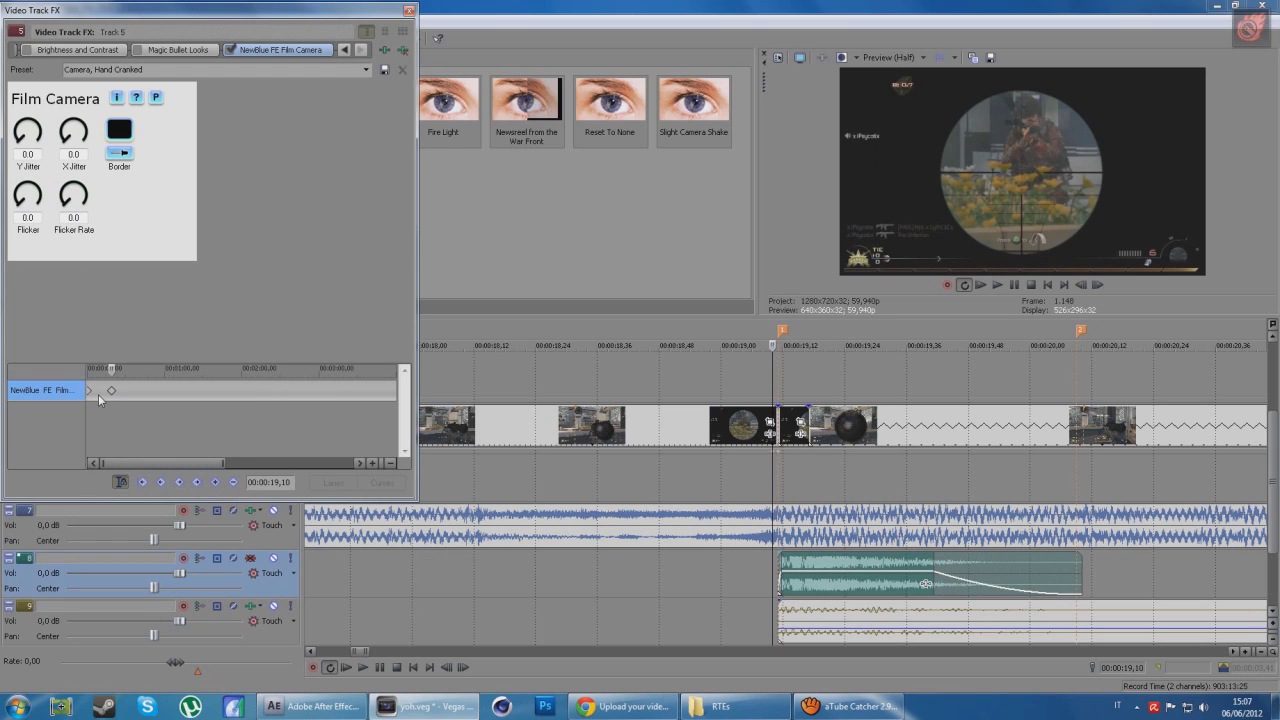
Preview the hit from just before the 19-second mark
{"action": "key", "text": "Home"}
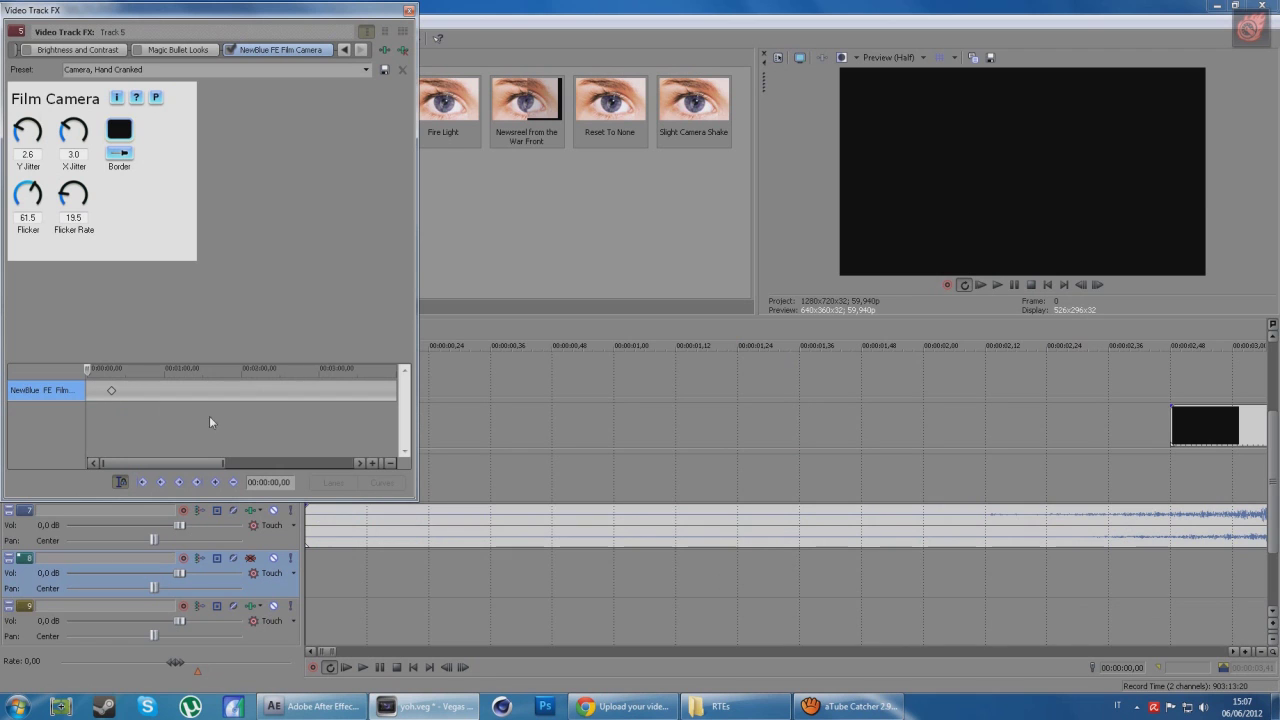
{"action": "scroll", "coordinate": [209, 416], "scroll_direction": "down", "scroll_amount": 2}
{"action": "scroll", "coordinate": [507, 444], "scroll_direction": "down", "scroll_amount": 5}
{"action": "scroll", "coordinate": [530, 445], "scroll_direction": "down", "scroll_amount": 4}
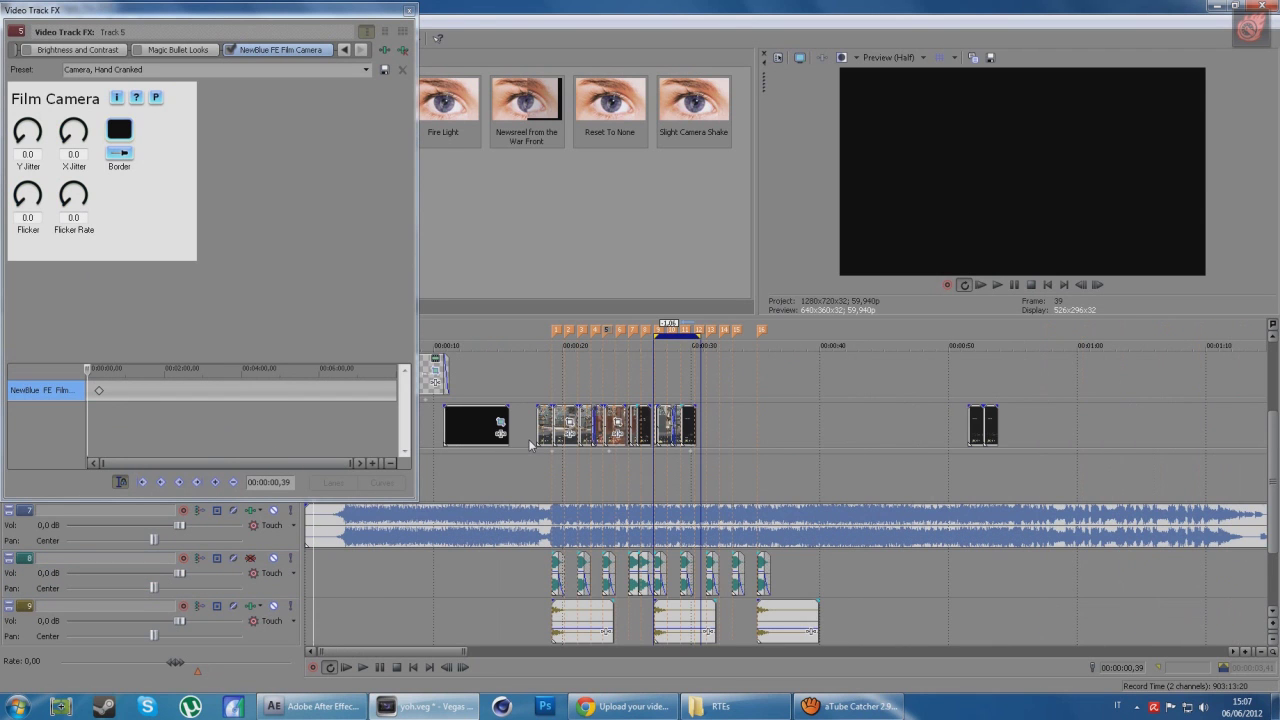
{"action": "left_click", "coordinate": [542, 464]}
{"action": "scroll", "coordinate": [795, 498], "scroll_direction": "up", "scroll_amount": 5}
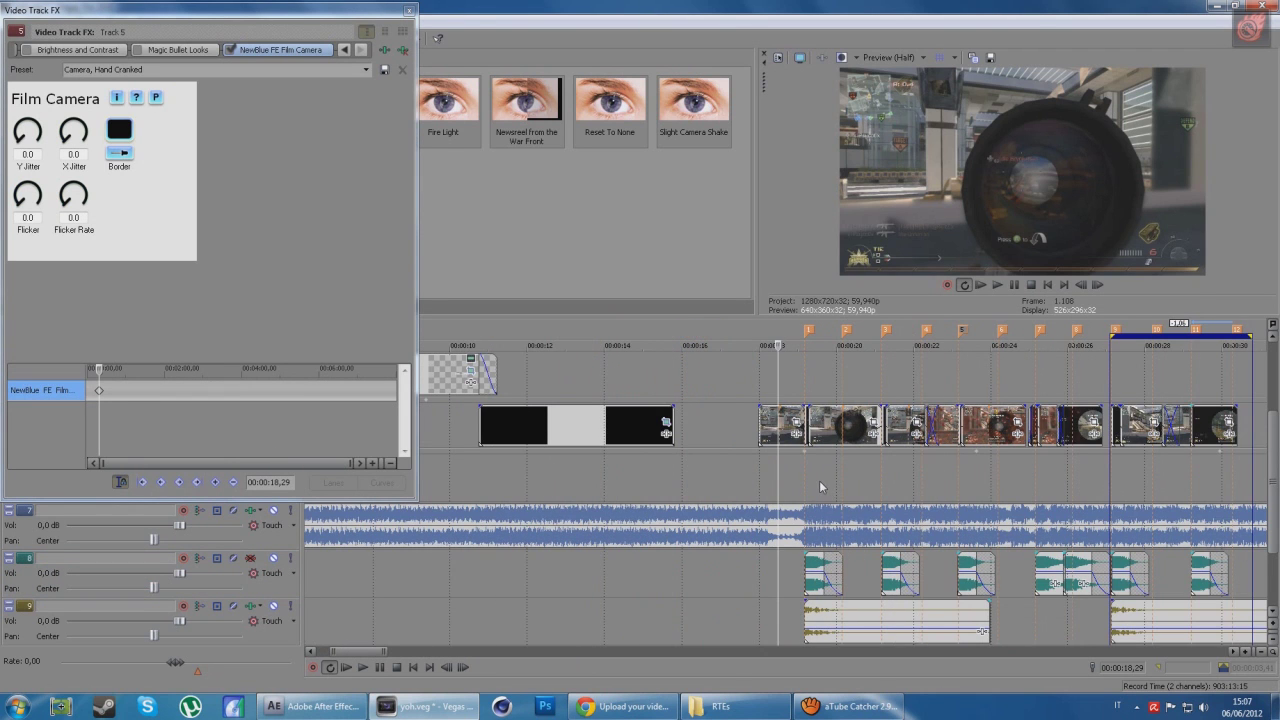
{"action": "scroll", "coordinate": [819, 485], "scroll_direction": "up", "scroll_amount": 3}
{"action": "left_click", "coordinate": [782, 468]}
{"action": "key", "text": "space"}
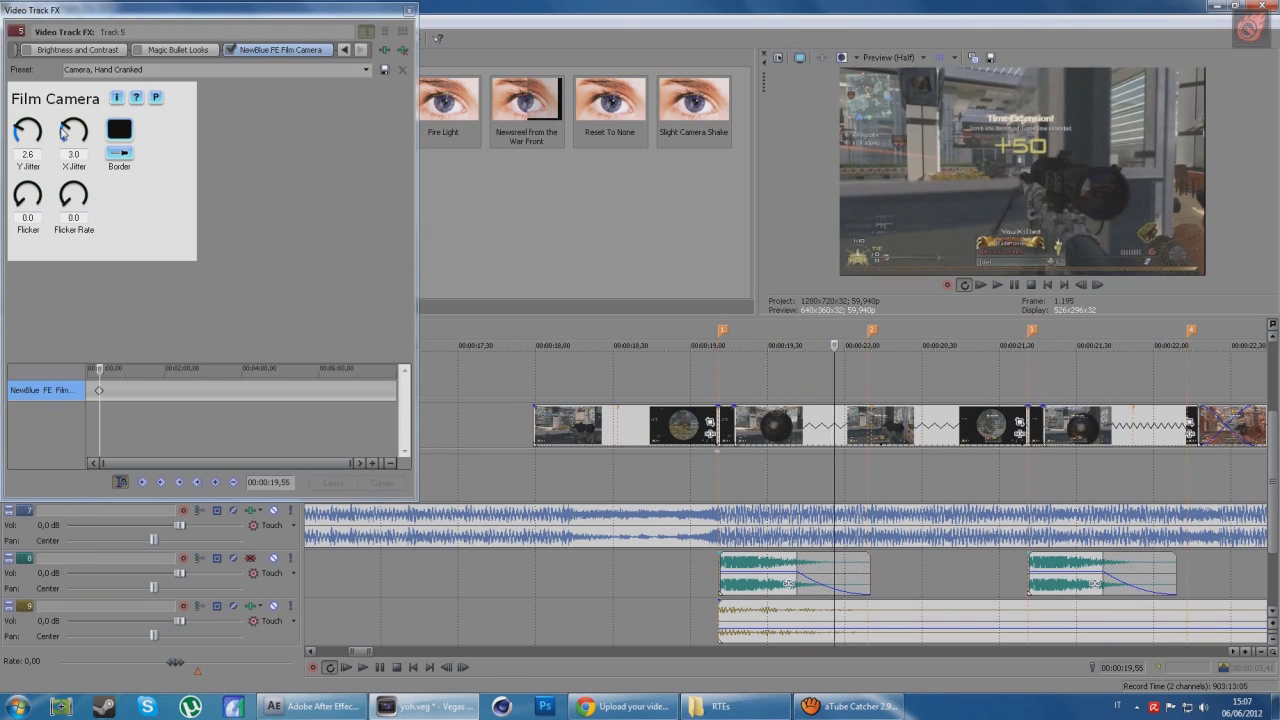
Key Y Jitter to 0.0, replay the hit, then park the playhead near 14 seconds
{"action": "left_click_drag", "start_coordinate": [20, 137], "coordinate": [19, 152]}
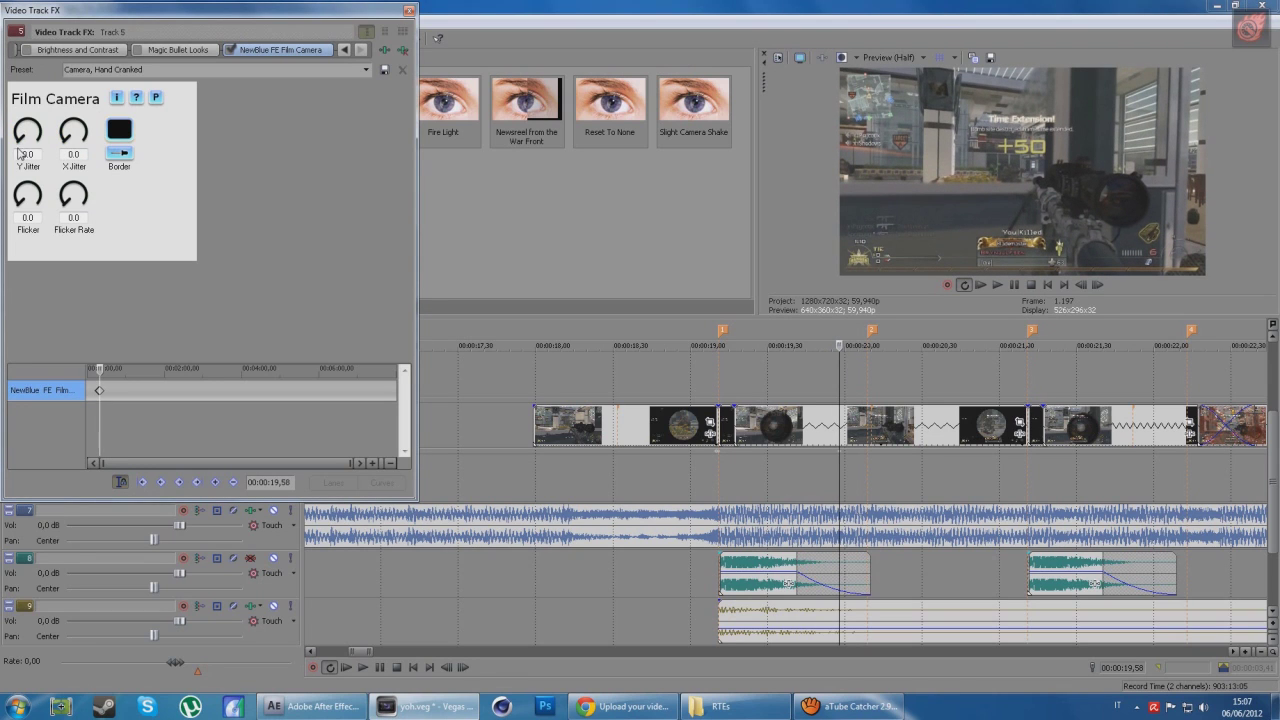
{"action": "left_click", "coordinate": [663, 466]}
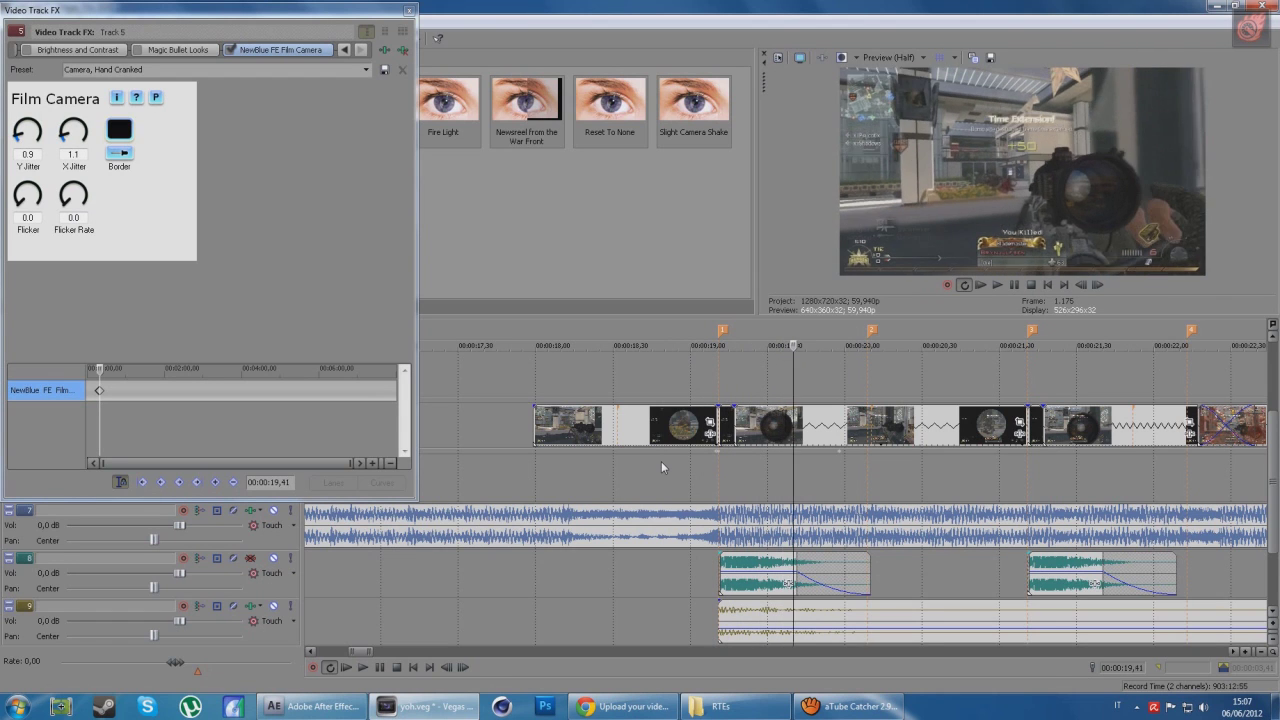
{"action": "left_click", "coordinate": [717, 470]}
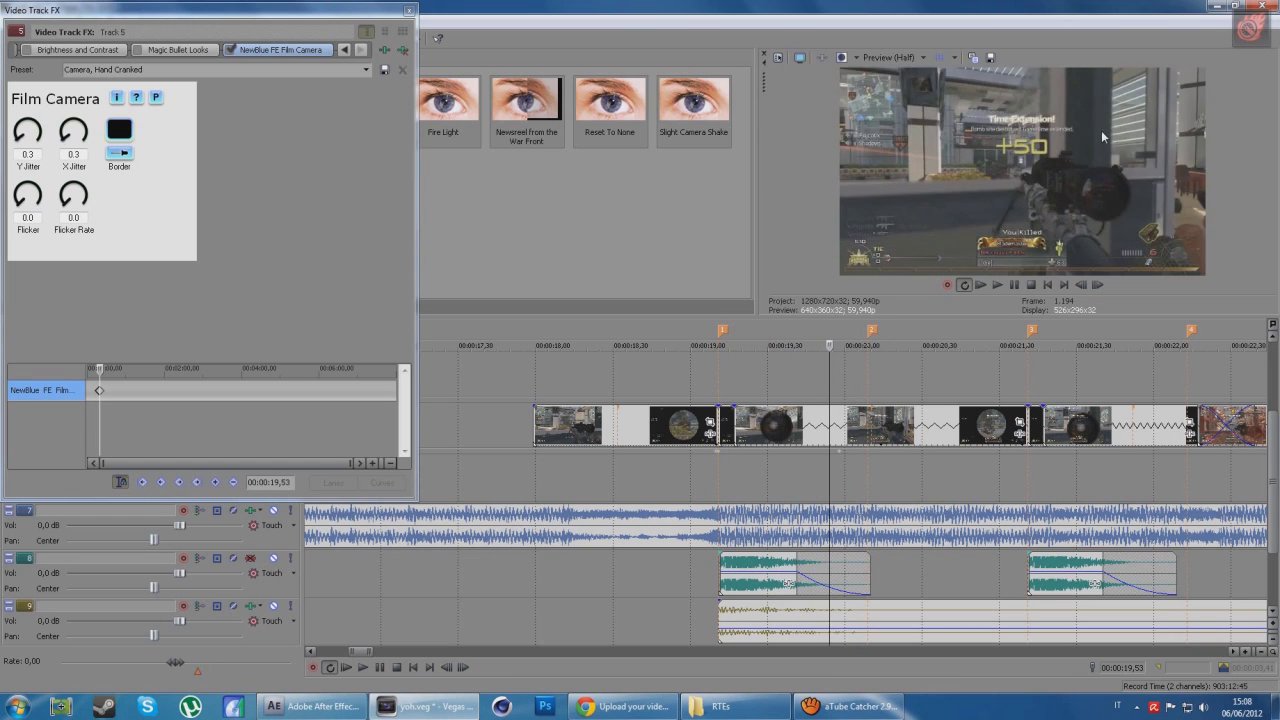
{"action": "key", "text": "space"}
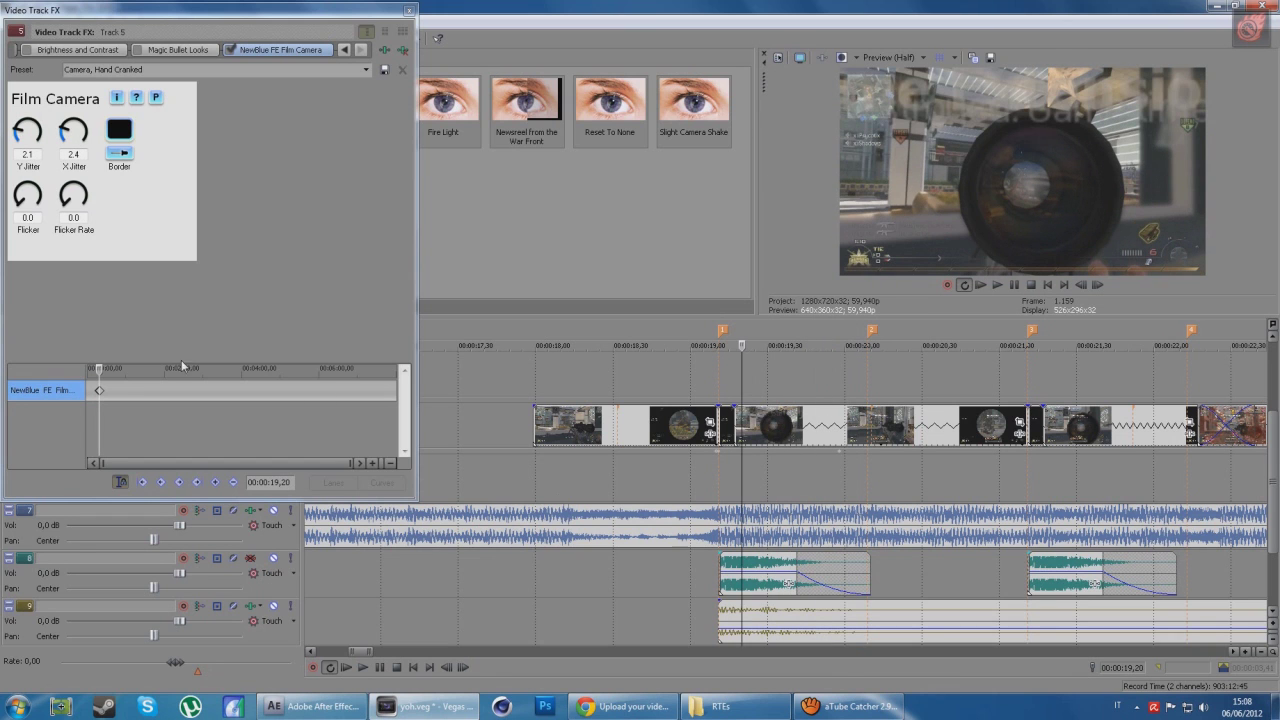
{"action": "left_click", "coordinate": [100, 394]}
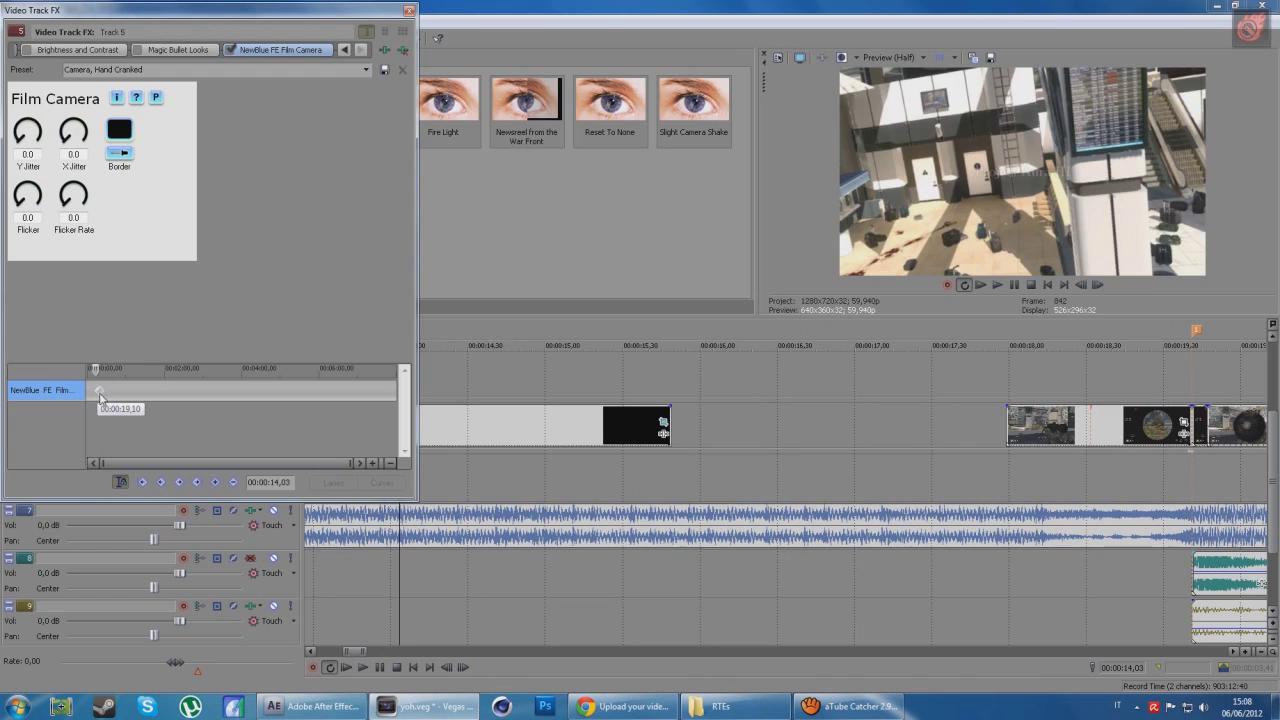
Cut the Film Camera keyframe at the effect's start
{"action": "left_click", "coordinate": [103, 396]}
{"action": "left_click", "coordinate": [104, 394]}
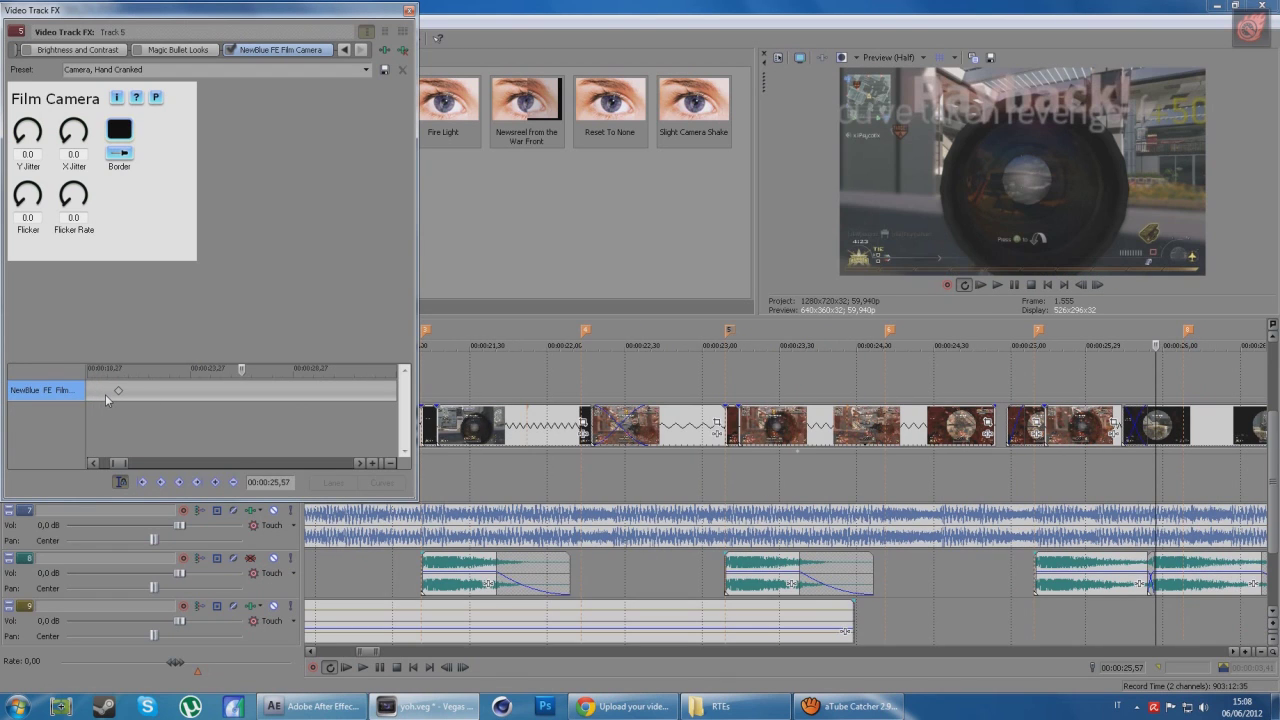
{"action": "left_click", "coordinate": [99, 390]}
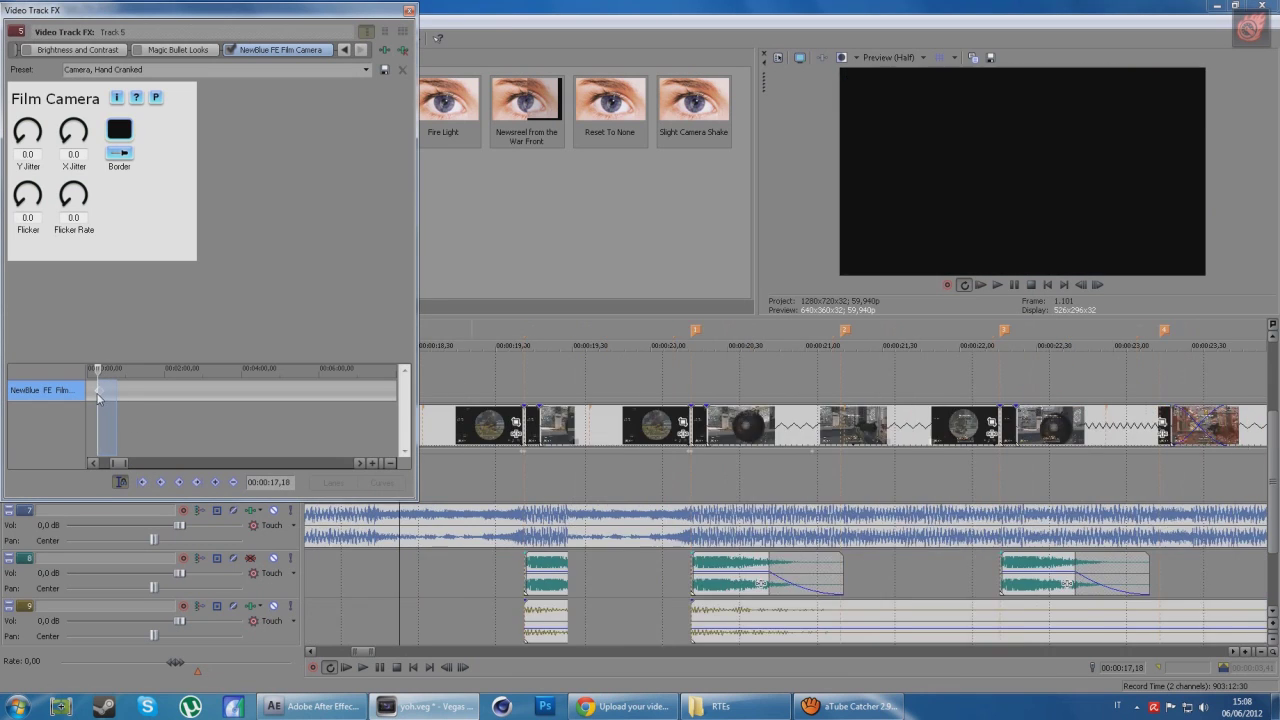
{"action": "right_click", "coordinate": [99, 392]}
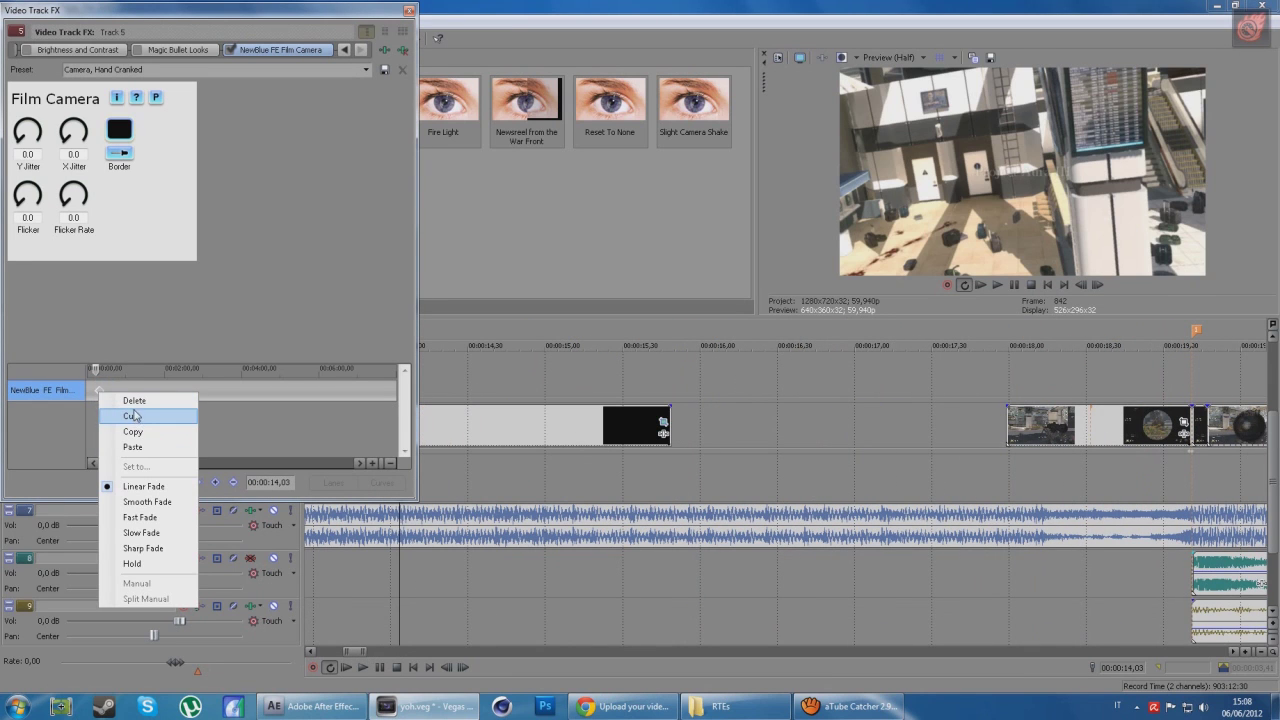
{"action": "left_click", "coordinate": [133, 415]}
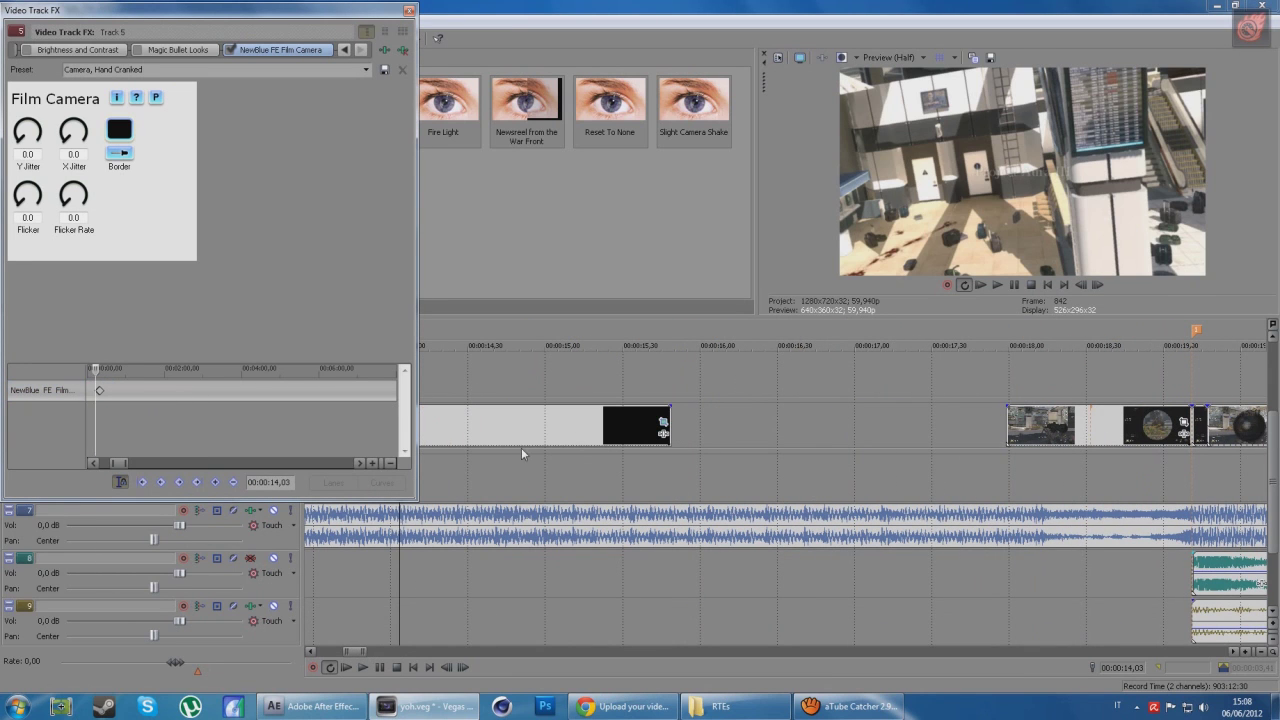
Jump to the 'Payback!' sniper hit around 27 seconds
{"action": "left_click", "coordinate": [750, 472]}
{"action": "scroll", "coordinate": [749, 474], "scroll_direction": "down", "scroll_amount": 5}
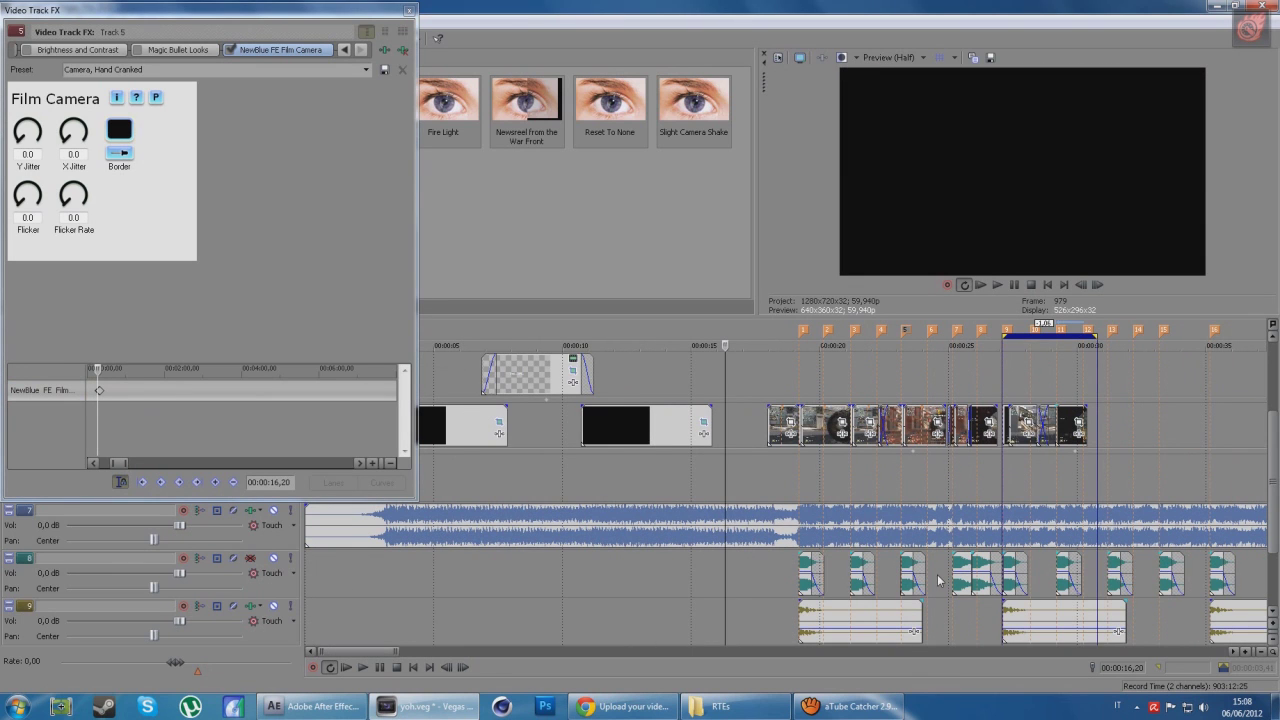
{"action": "left_click", "coordinate": [1006, 605]}
{"action": "scroll", "coordinate": [830, 487], "scroll_direction": "up", "scroll_amount": 5}
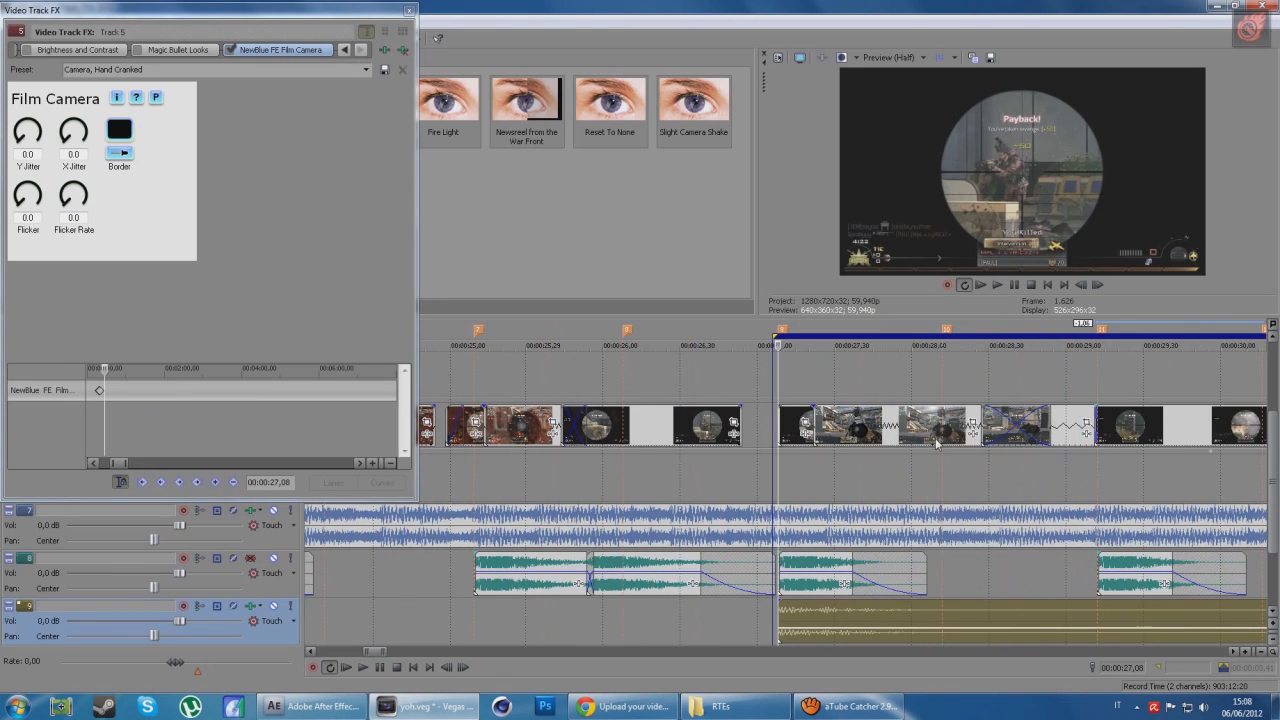
Copy the Film Camera jitter keyframes, including the one at 00:00:22,58
{"action": "key", "text": "Left"}
{"action": "scroll", "coordinate": [113, 400], "scroll_direction": "down", "scroll_amount": 4}
{"action": "right_click", "coordinate": [234, 392]}
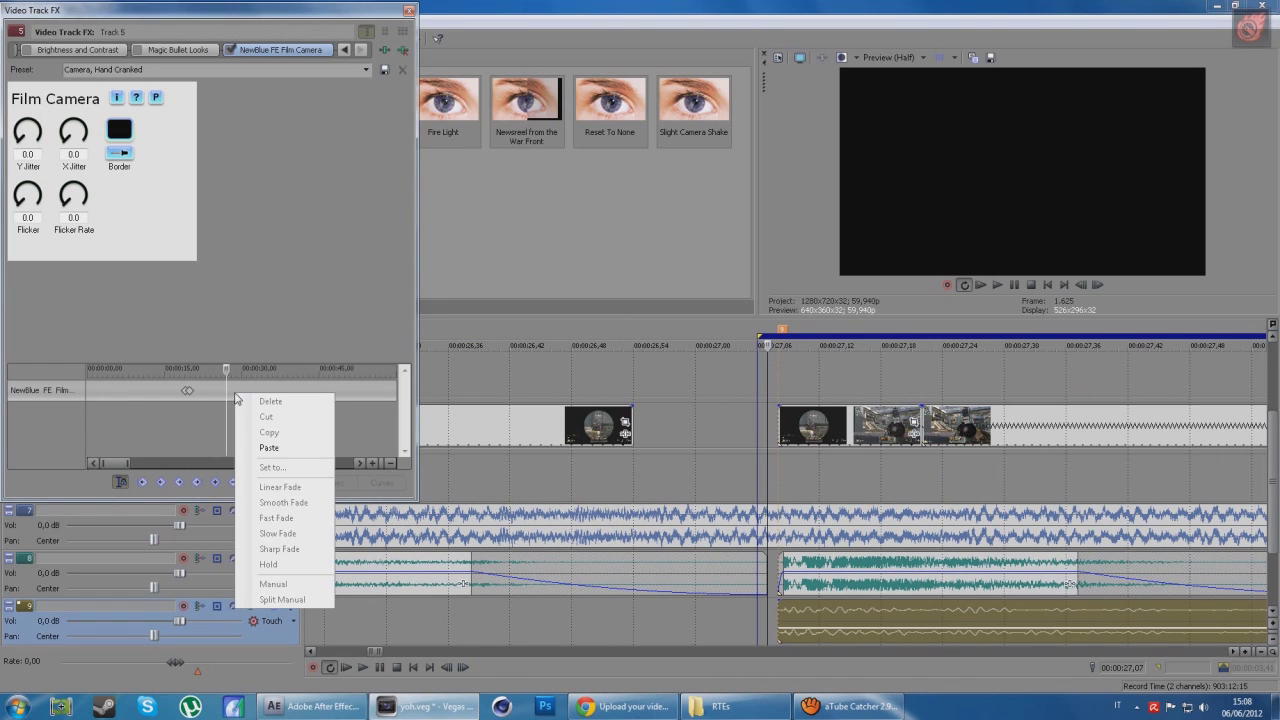
{"action": "left_click", "coordinate": [261, 444]}
{"action": "left_click", "coordinate": [177, 394]}
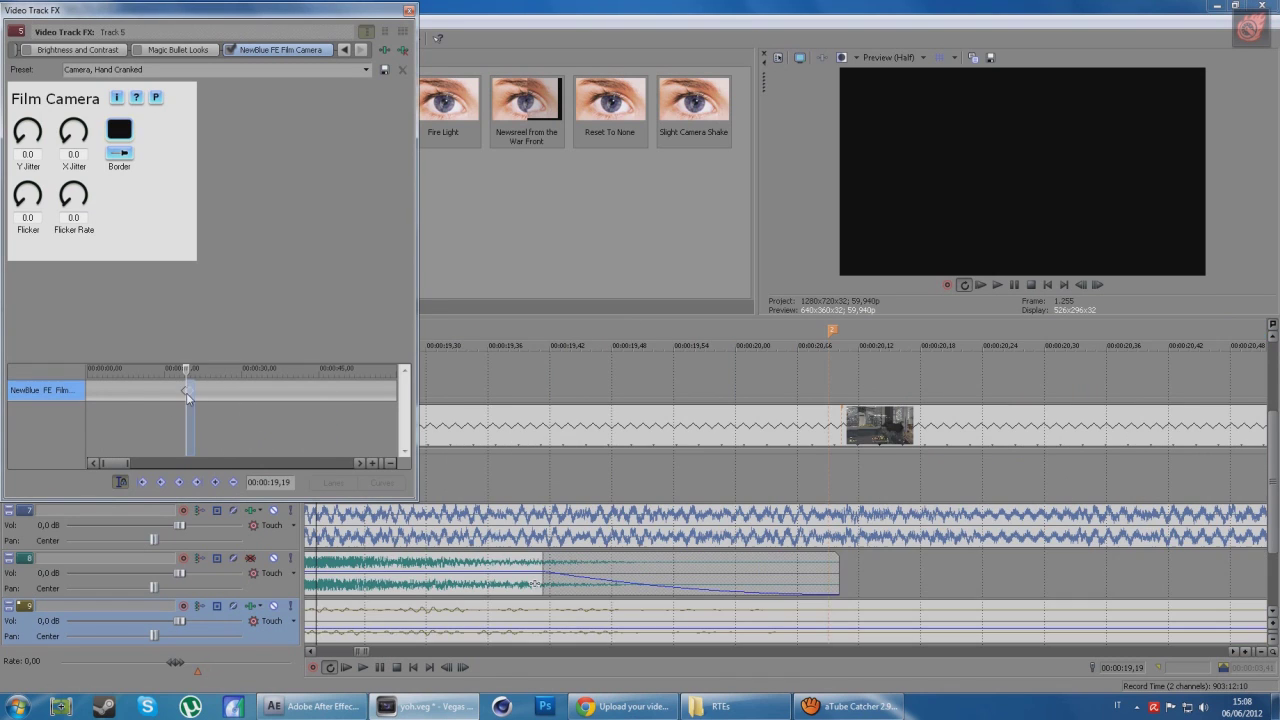
{"action": "left_click", "coordinate": [205, 394]}
{"action": "right_click", "coordinate": [188, 389]}
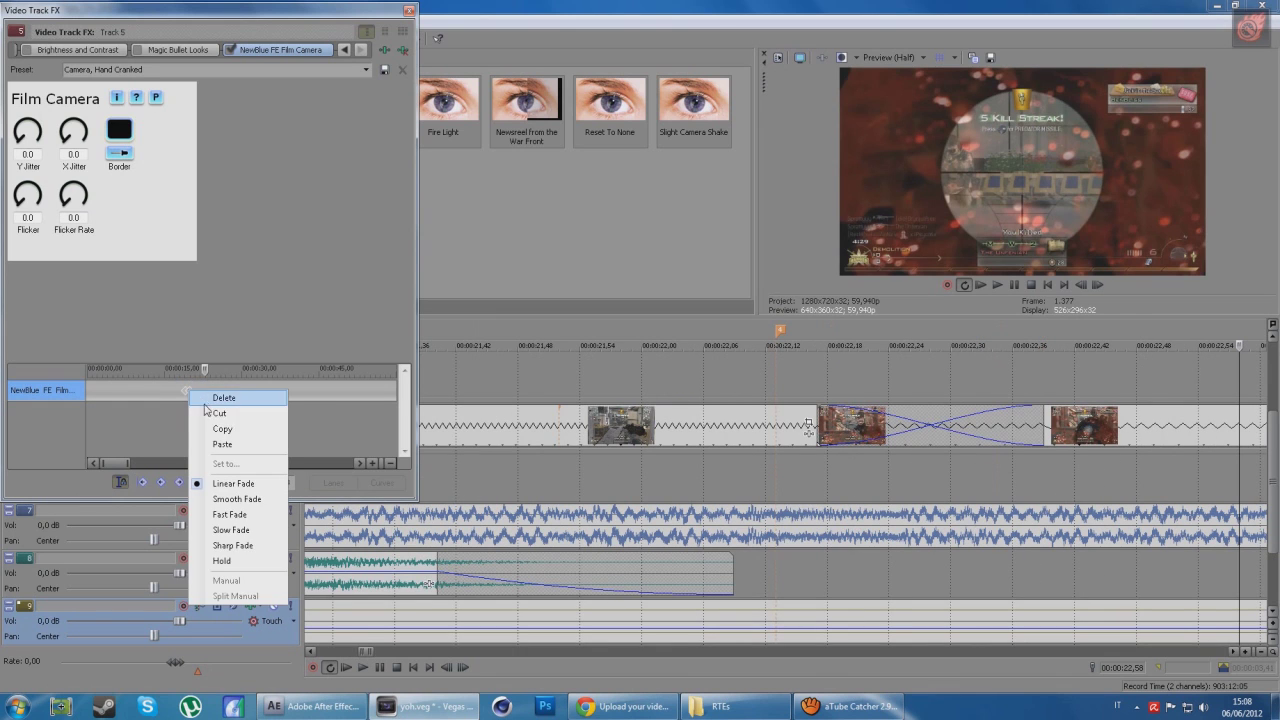
{"action": "left_click", "coordinate": [215, 428]}
Select the 27-second hit clip, step back to 27,07, and paste the jitter keyframes there
{"action": "scroll", "coordinate": [908, 505], "scroll_direction": "down", "scroll_amount": 5}
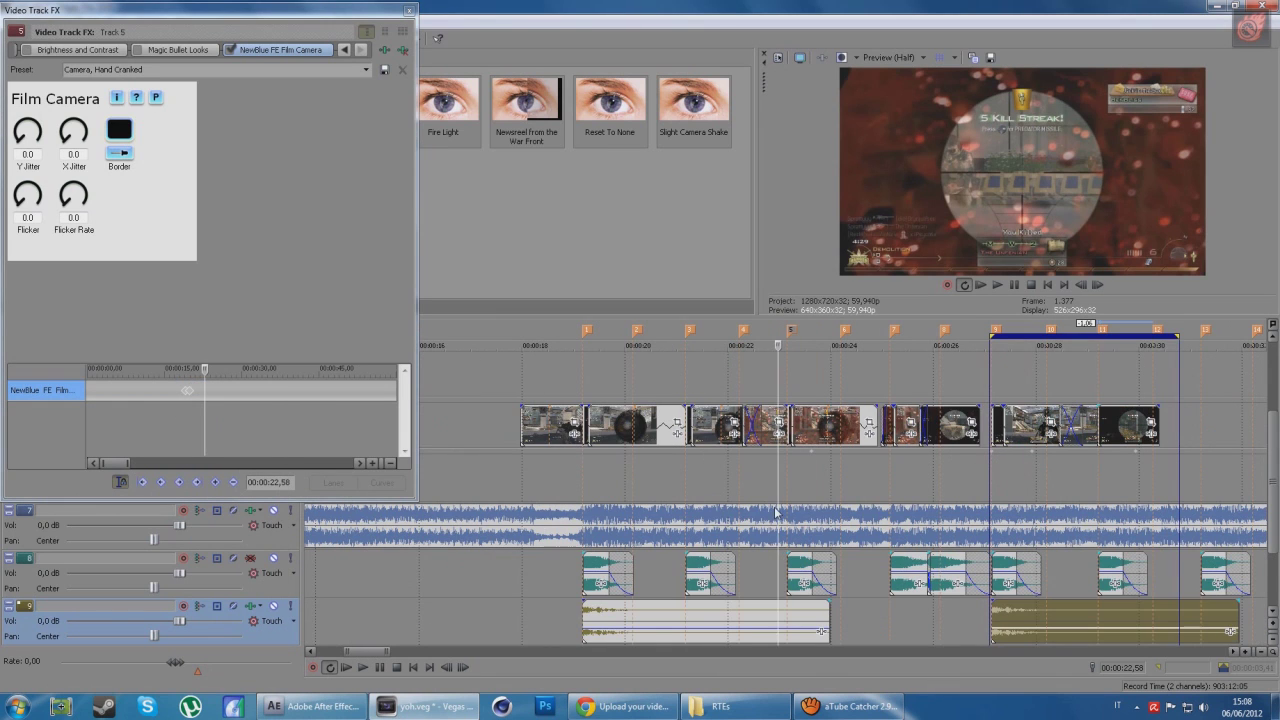
{"action": "left_click", "coordinate": [806, 497]}
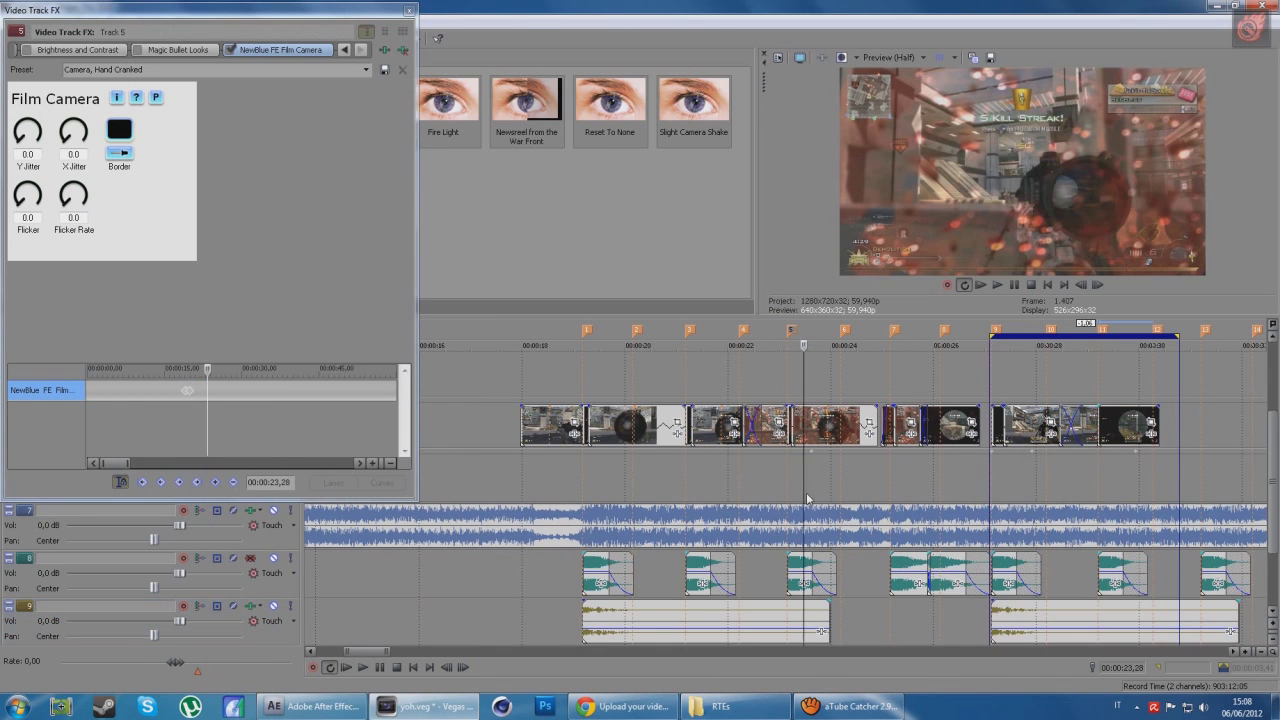
{"action": "left_click", "coordinate": [995, 578]}
{"action": "scroll", "coordinate": [960, 567], "scroll_direction": "up", "scroll_amount": 10}
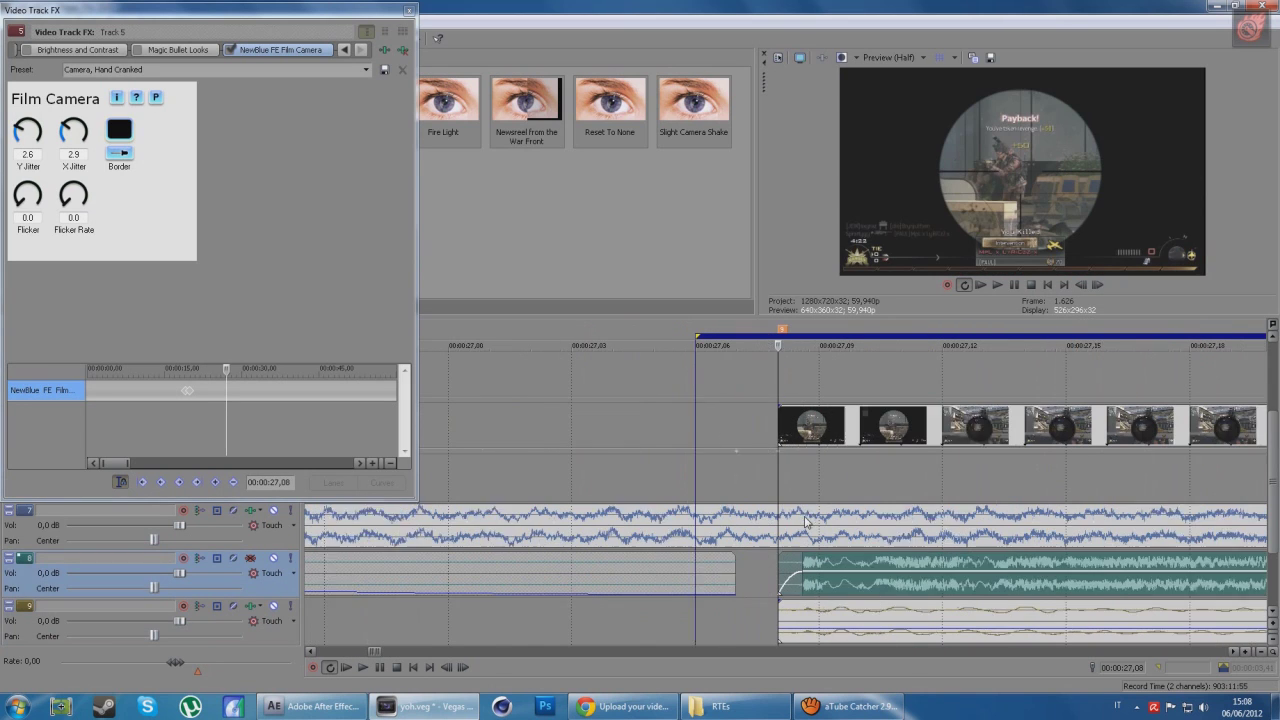
{"action": "key", "text": "Left"}
{"action": "right_click", "coordinate": [224, 391]}
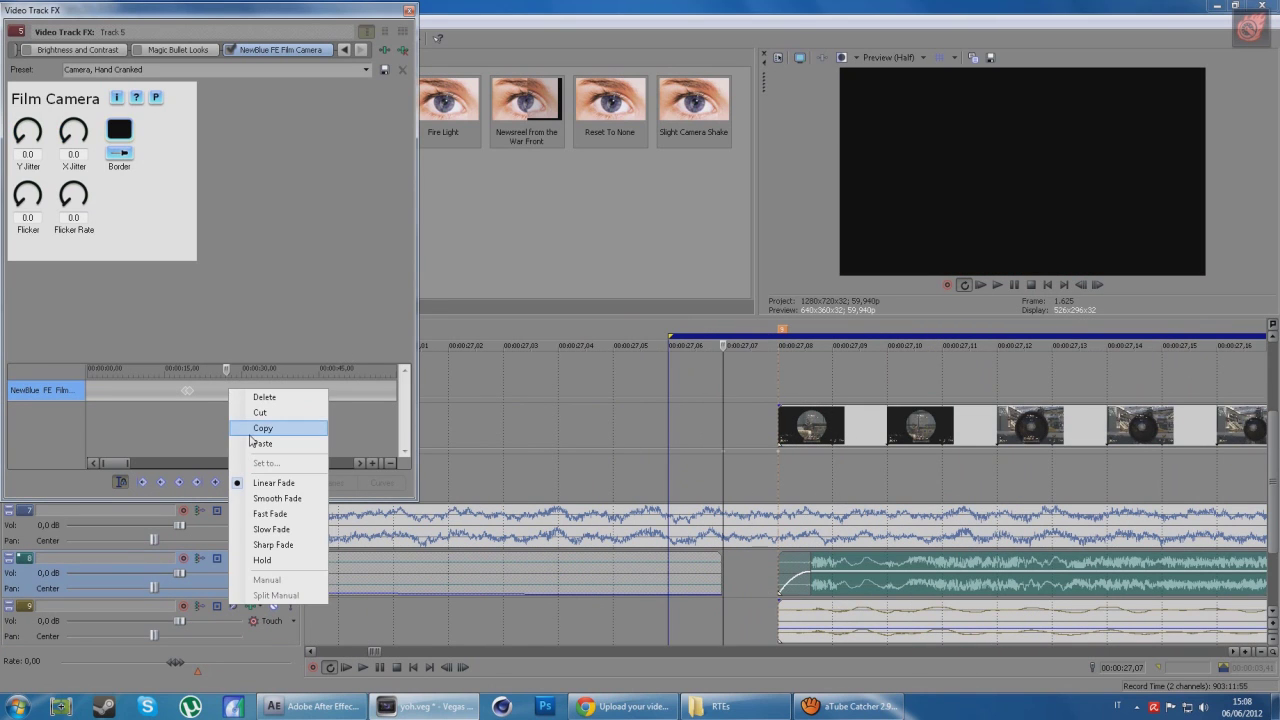
{"action": "left_click", "coordinate": [248, 429]}
{"action": "right_click", "coordinate": [233, 407]}
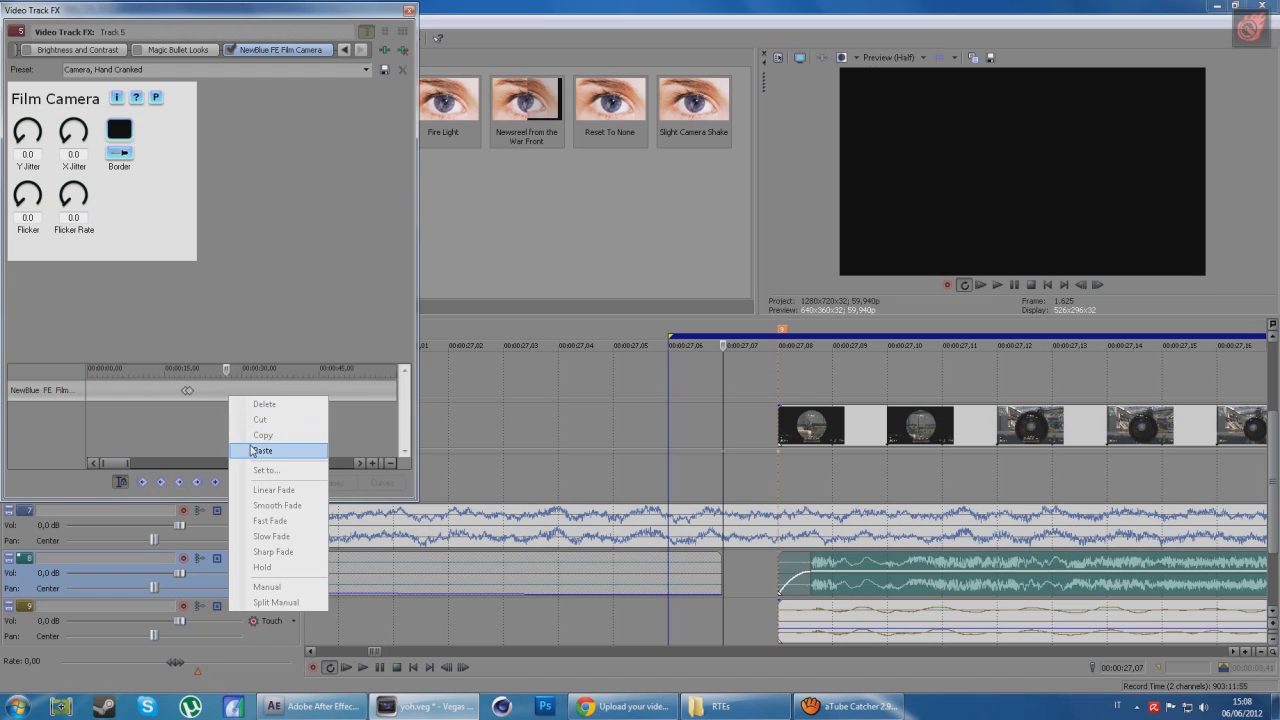
{"action": "left_click", "coordinate": [252, 446]}
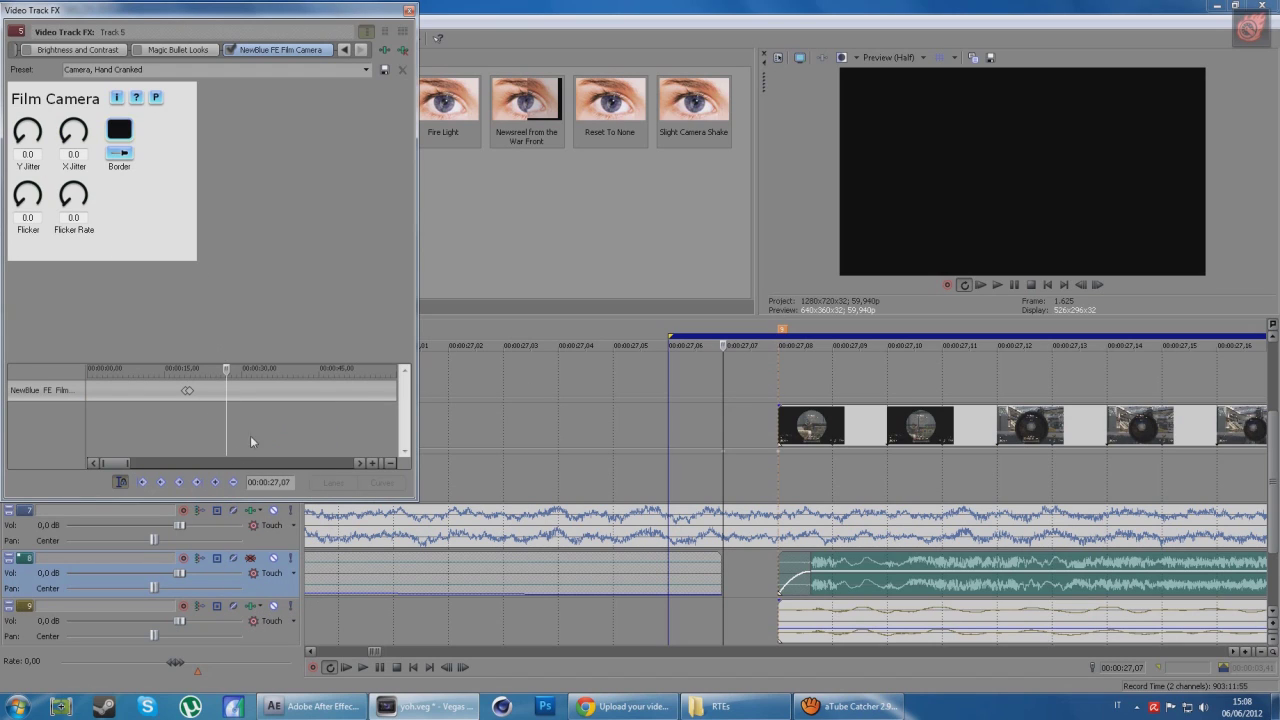
Preview the hit and stop the playhead at 27,08
{"action": "left_click", "coordinate": [234, 370]}
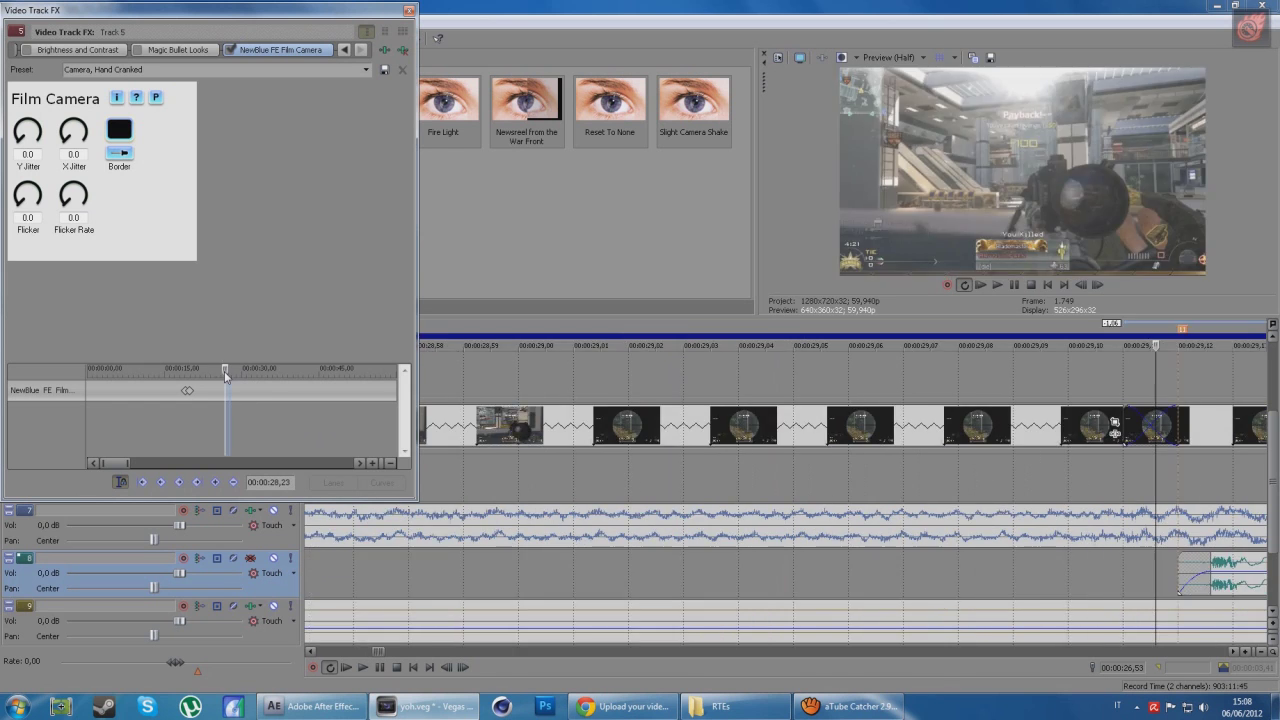
{"action": "scroll", "coordinate": [600, 463], "scroll_direction": "down", "scroll_amount": 3}
{"action": "scroll", "coordinate": [670, 486], "scroll_direction": "down", "scroll_amount": 3}
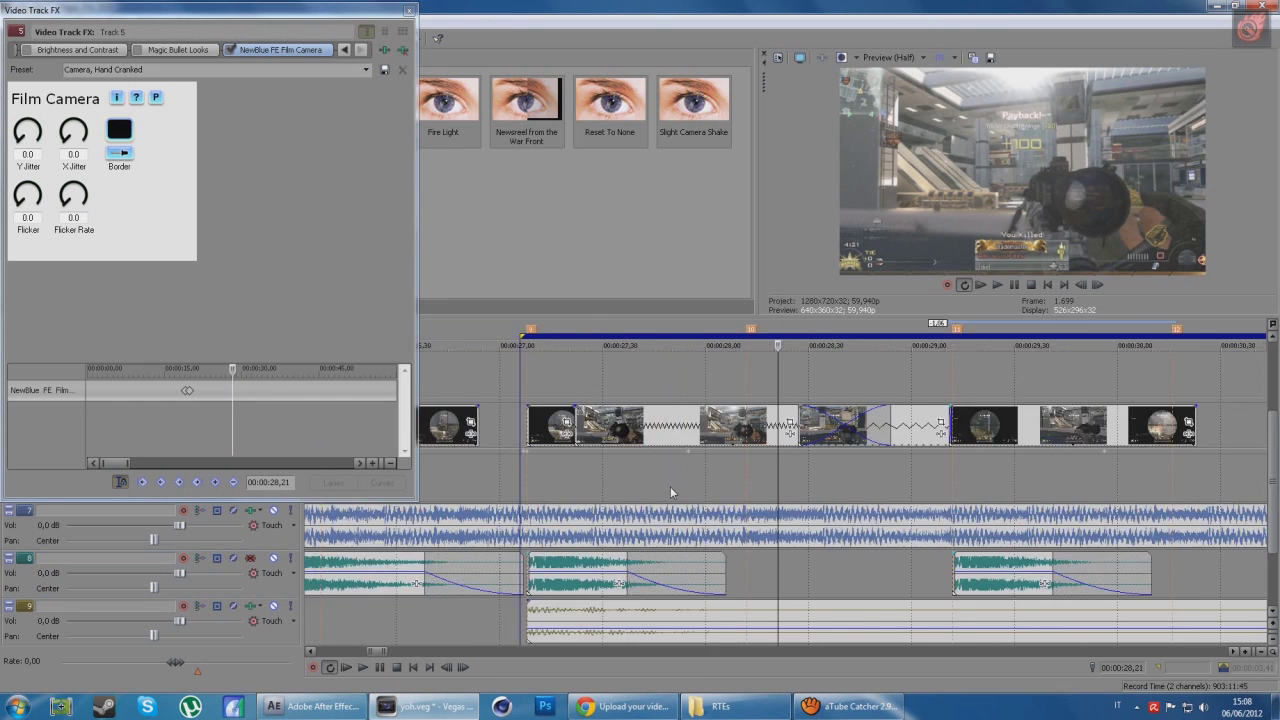
{"action": "scroll", "coordinate": [651, 492], "scroll_direction": "down", "scroll_amount": 2}
{"action": "key", "text": "space"}
{"action": "scroll", "coordinate": [680, 481], "scroll_direction": "up", "scroll_amount": 5}
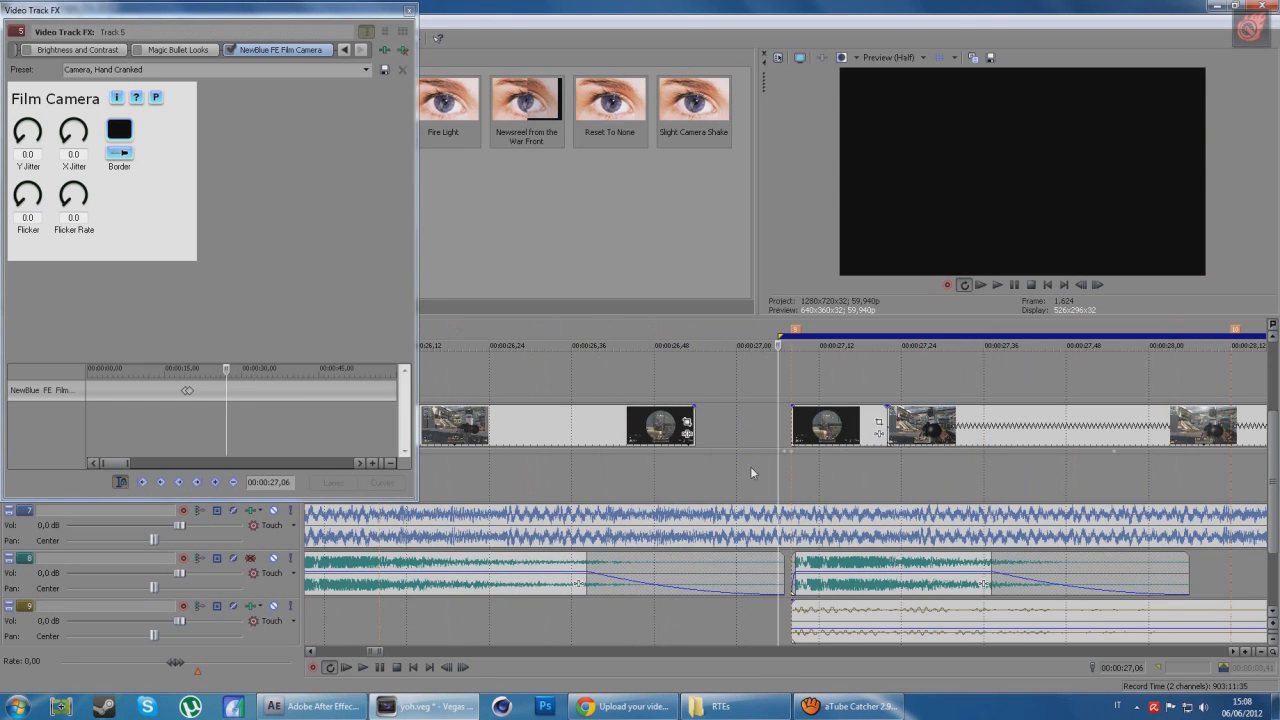
{"action": "left_click", "coordinate": [791, 435]}
{"action": "key", "text": "space"}
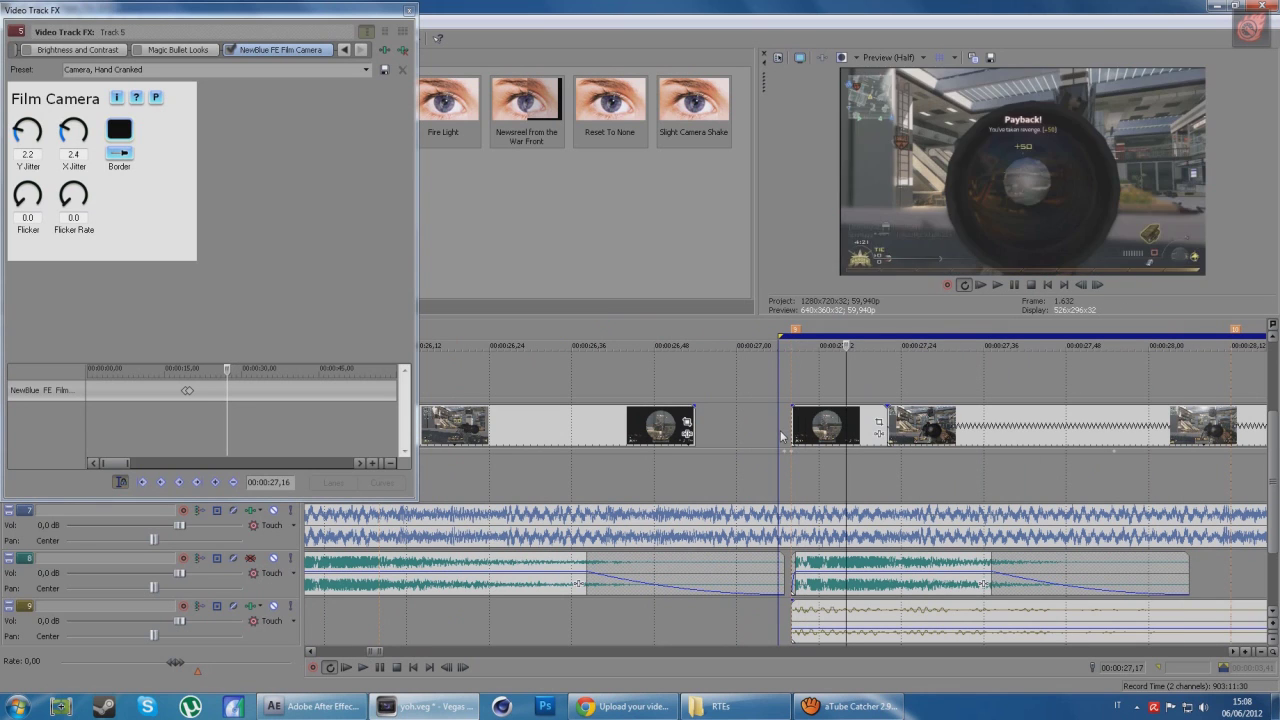
{"action": "scroll", "coordinate": [858, 457], "scroll_direction": "down", "scroll_amount": 3}
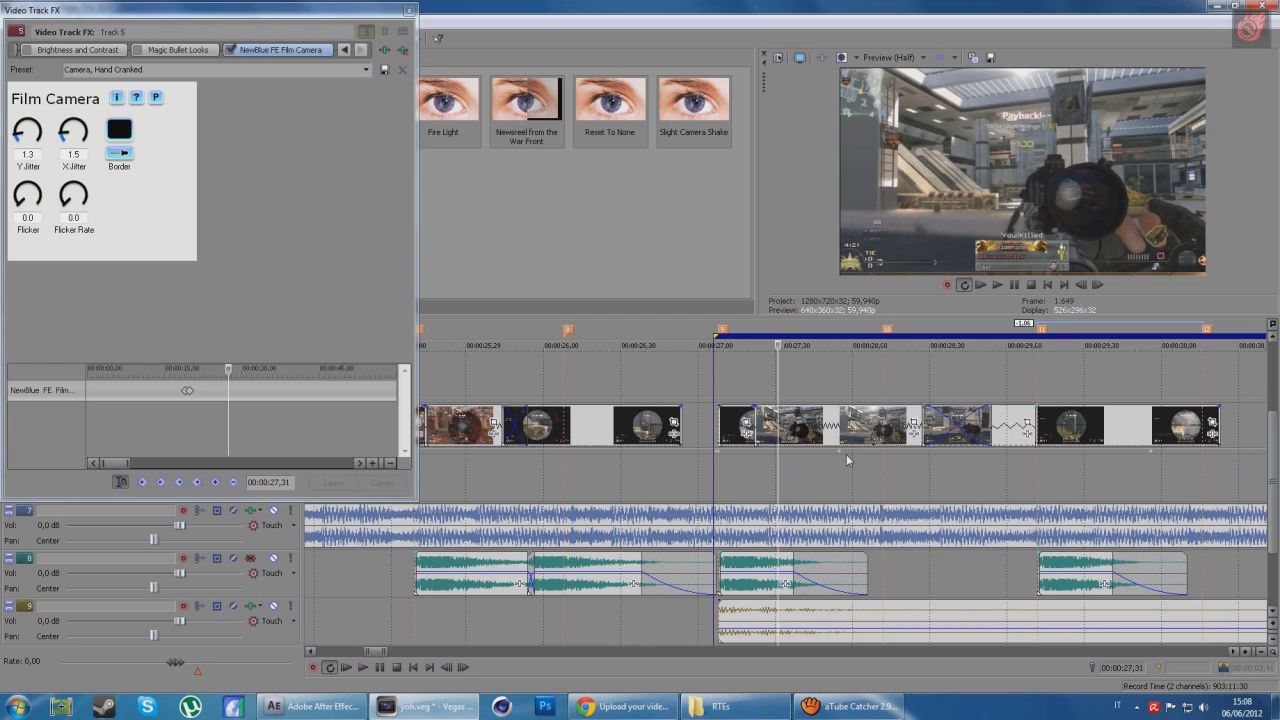
{"action": "left_click", "coordinate": [721, 424]}
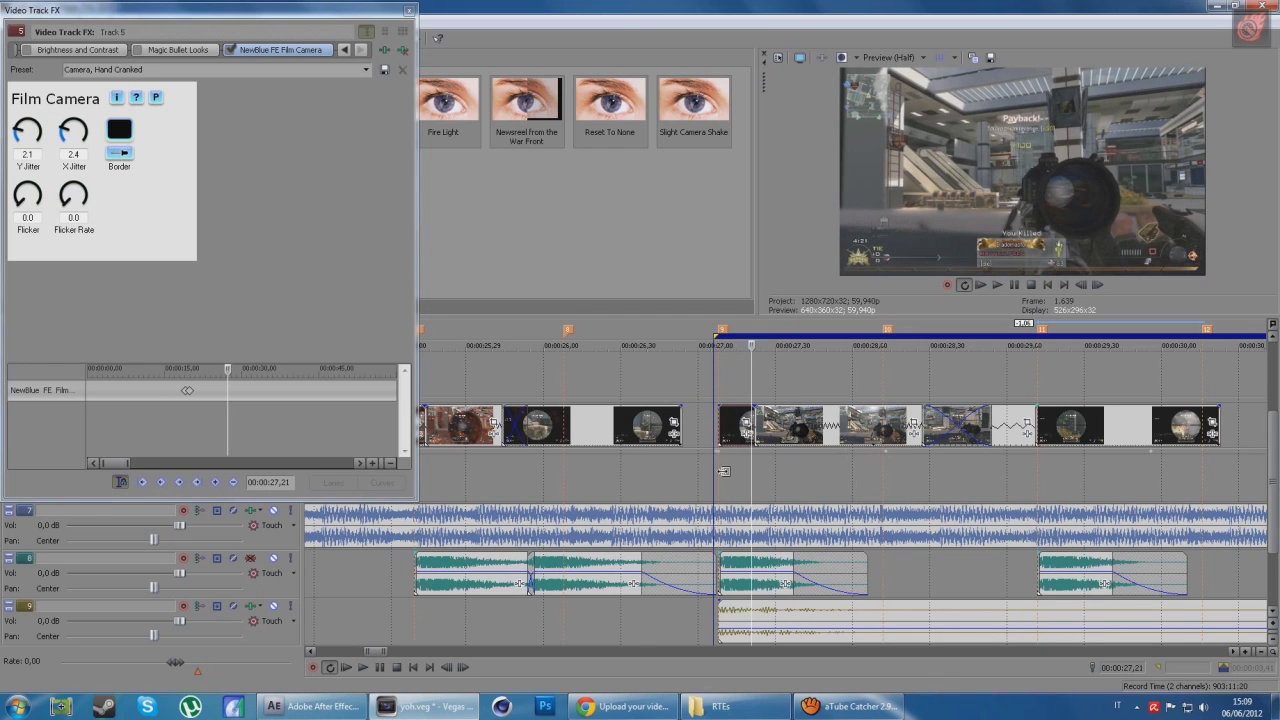
{"action": "key", "text": "space"}
{"action": "scroll", "coordinate": [720, 458], "scroll_direction": "up", "scroll_amount": 3}
{"action": "scroll", "coordinate": [722, 455], "scroll_direction": "up", "scroll_amount": 3}
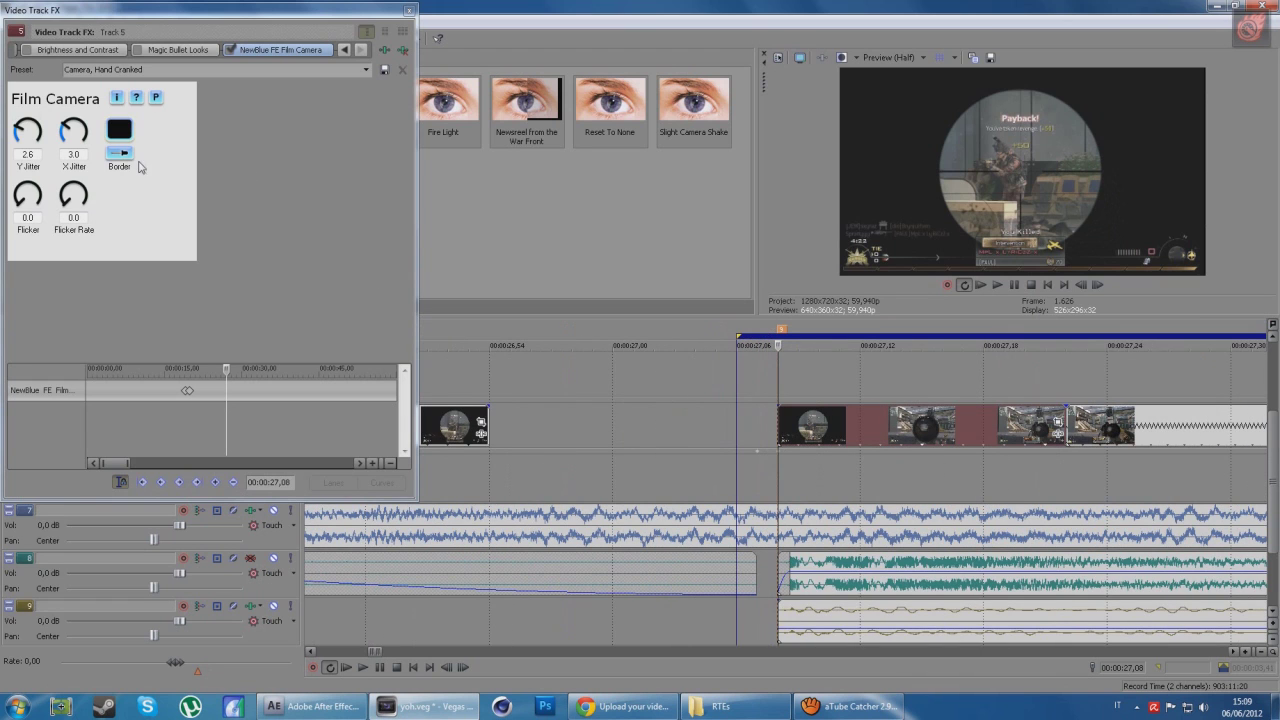
Raise X Jitter to 6.2, replay the hit from 27,11, then bring up aTube Catcher
{"action": "left_click_drag", "start_coordinate": [87, 128], "coordinate": [90, 148]}
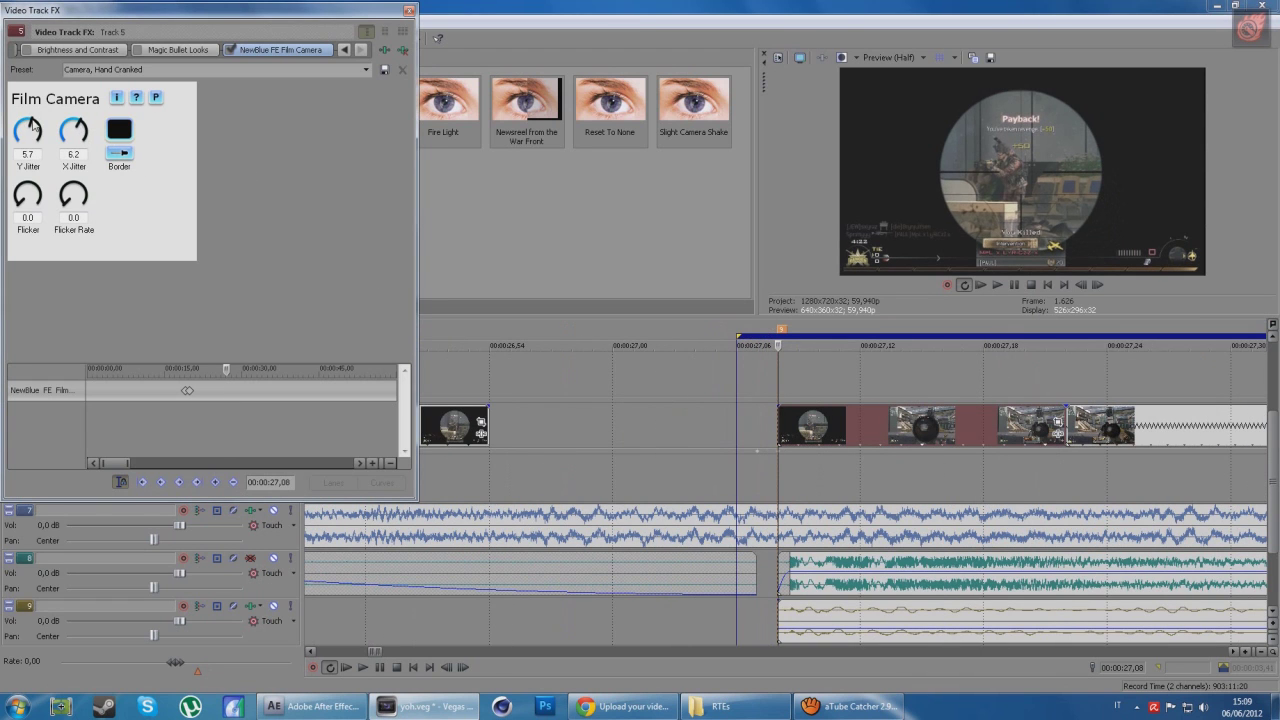
{"action": "key", "text": "space"}
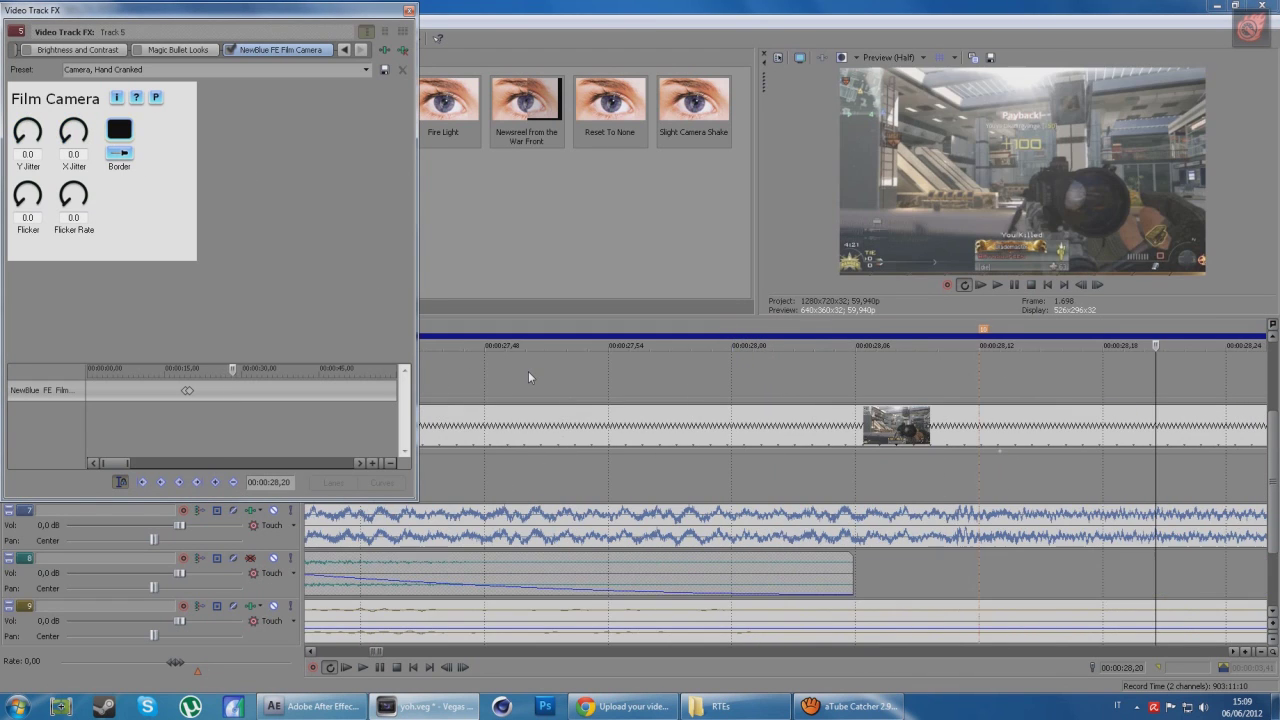
{"action": "key", "text": "space"}
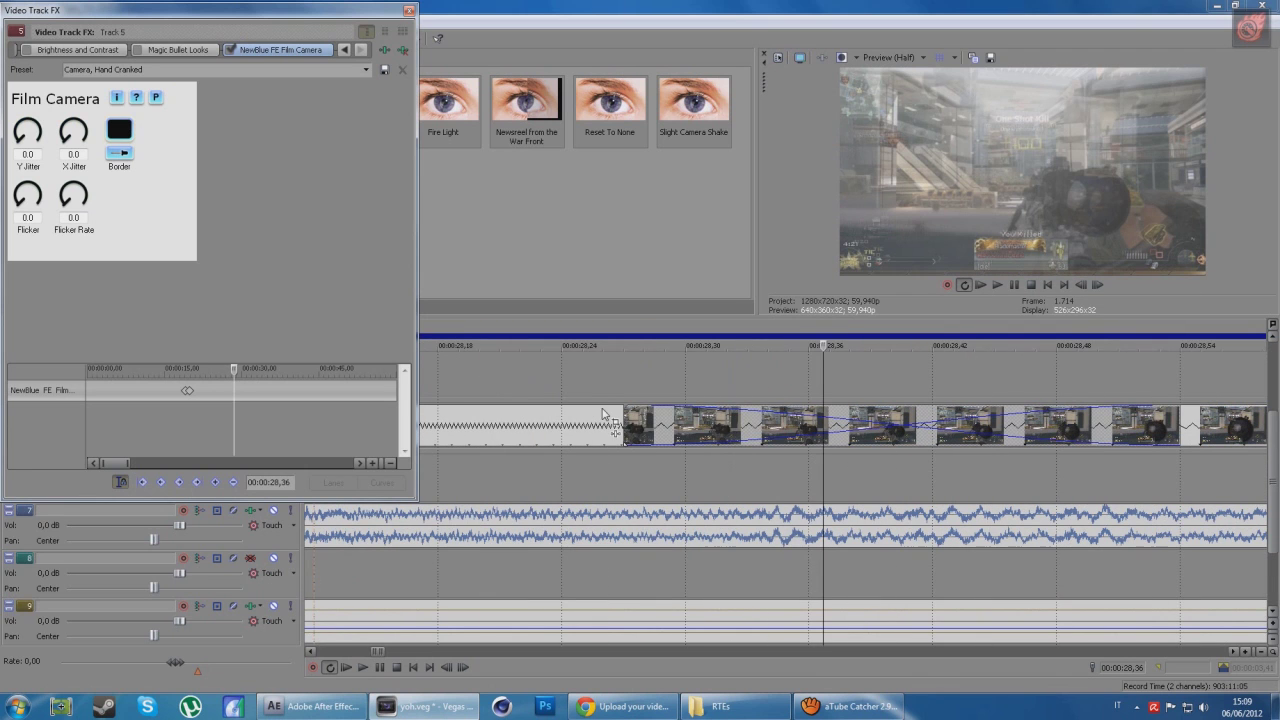
{"action": "scroll", "coordinate": [657, 484], "scroll_direction": "down", "scroll_amount": 4}
{"action": "scroll", "coordinate": [645, 475], "scroll_direction": "down", "scroll_amount": 3}
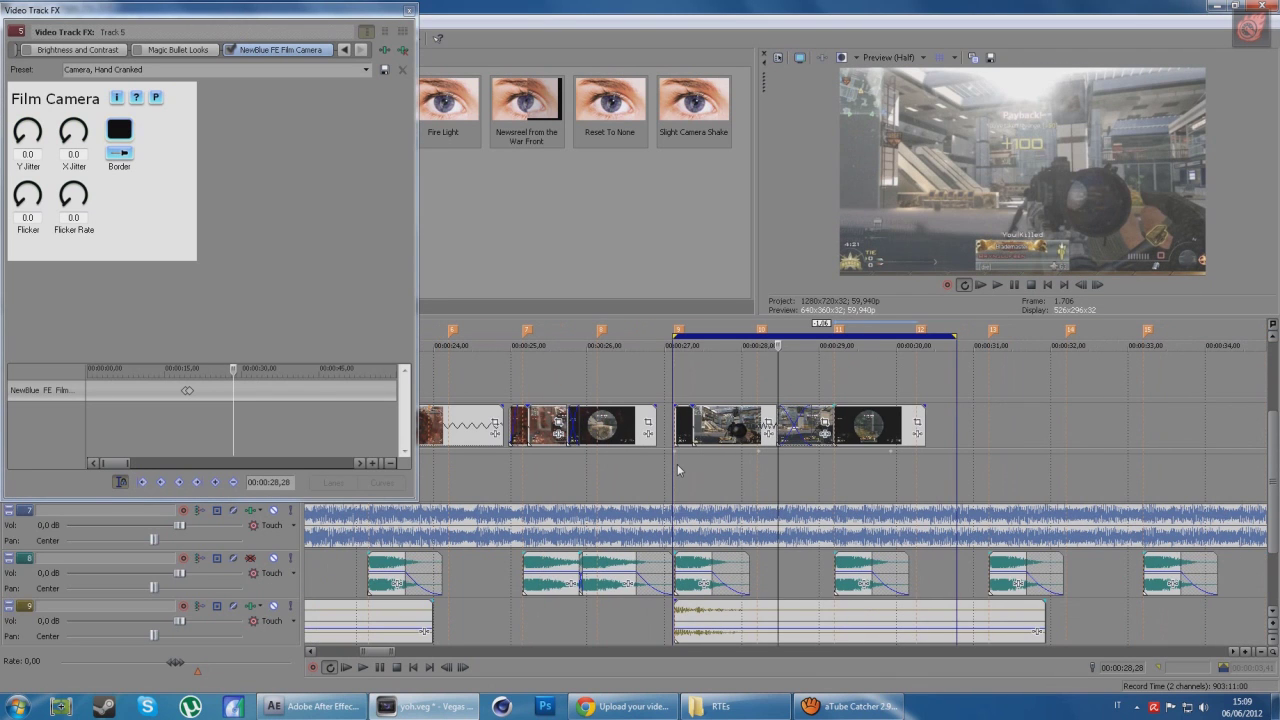
{"action": "left_click", "coordinate": [677, 470]}
{"action": "key", "text": "space"}
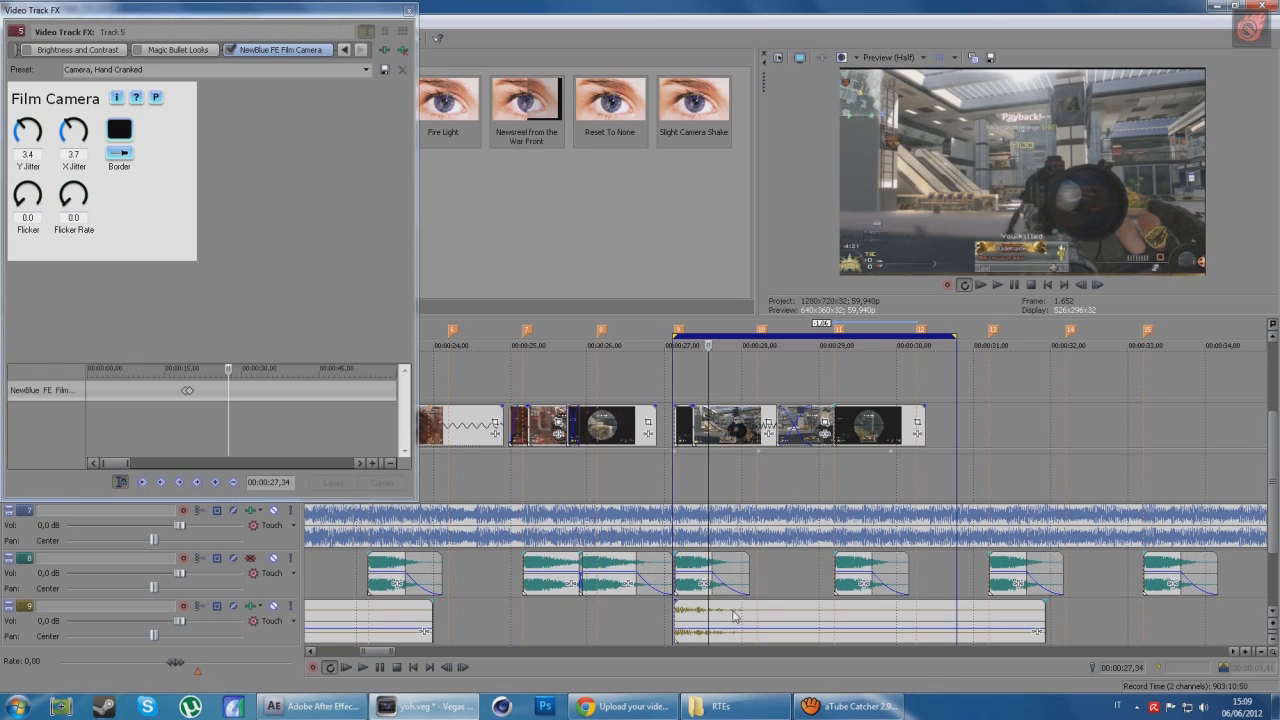
{"action": "left_click", "coordinate": [845, 706]}
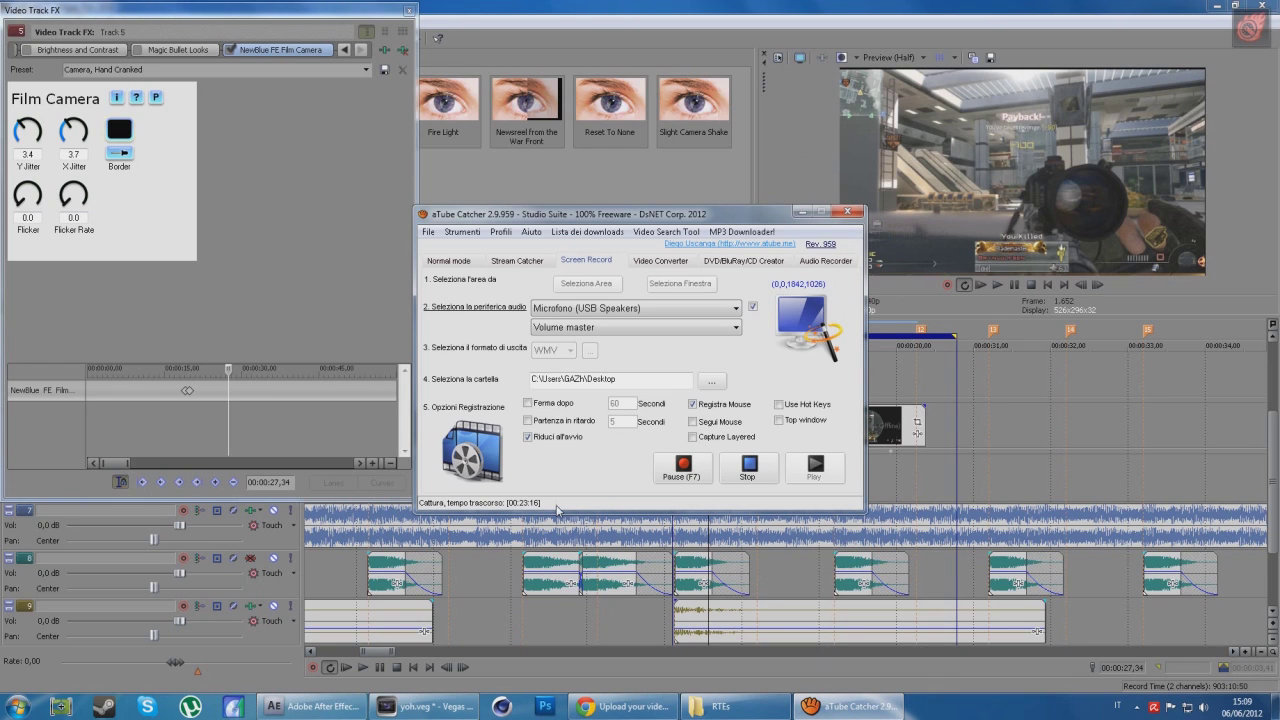